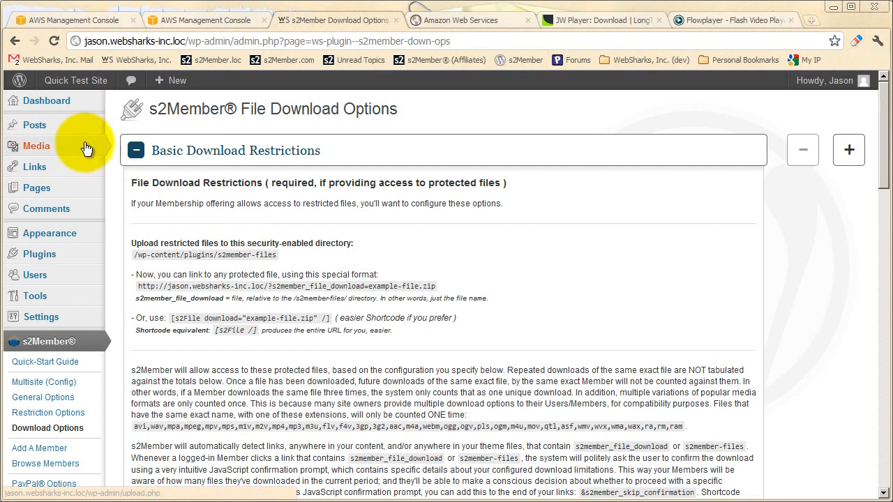
- Collapse Basic Download Restrictions to survey the File Download Options sections, and expand it again
{"action": "mouse_move", "coordinate": [53, 133]}
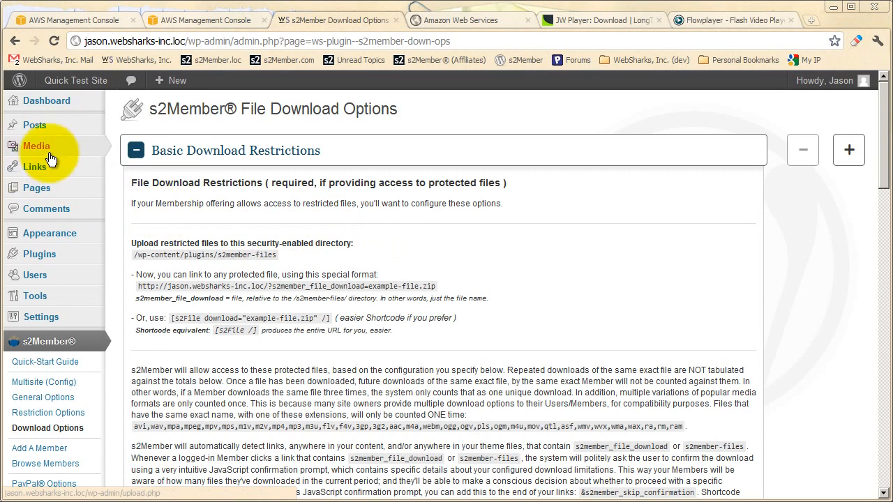
{"action": "mouse_move", "coordinate": [60, 155]}
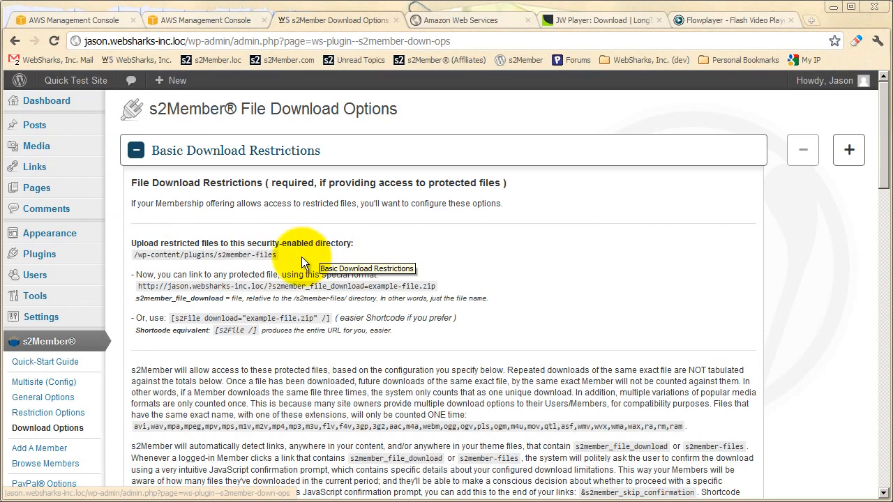
{"action": "left_click", "coordinate": [313, 148]}
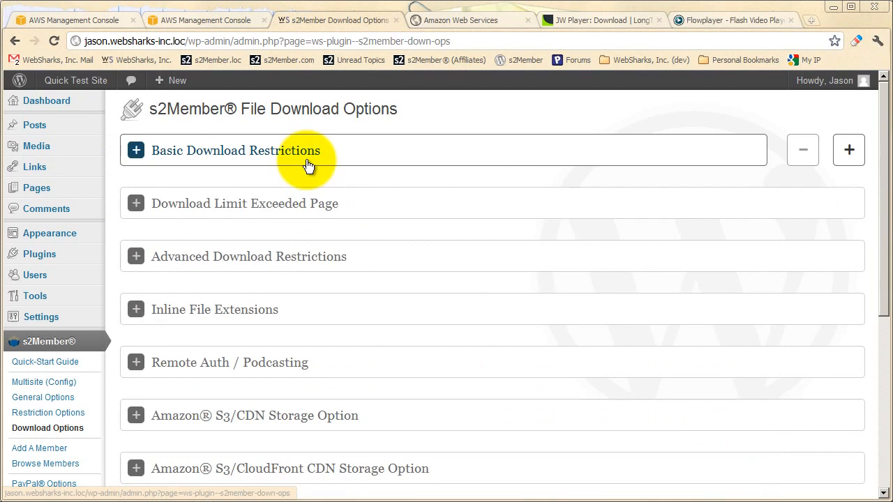
{"action": "scroll", "coordinate": [309, 233], "scroll_direction": "down", "scroll_amount": 3}
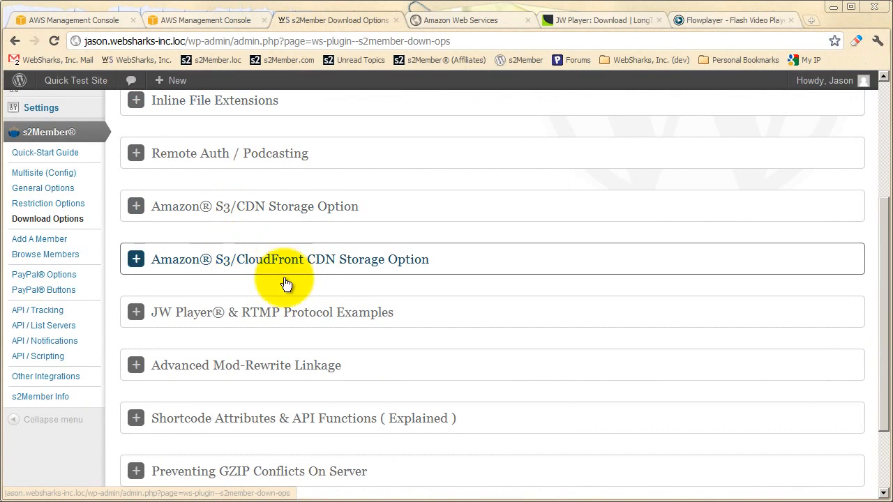
{"action": "scroll", "coordinate": [284, 291], "scroll_direction": "up", "scroll_amount": 4}
{"action": "left_click", "coordinate": [273, 152]}
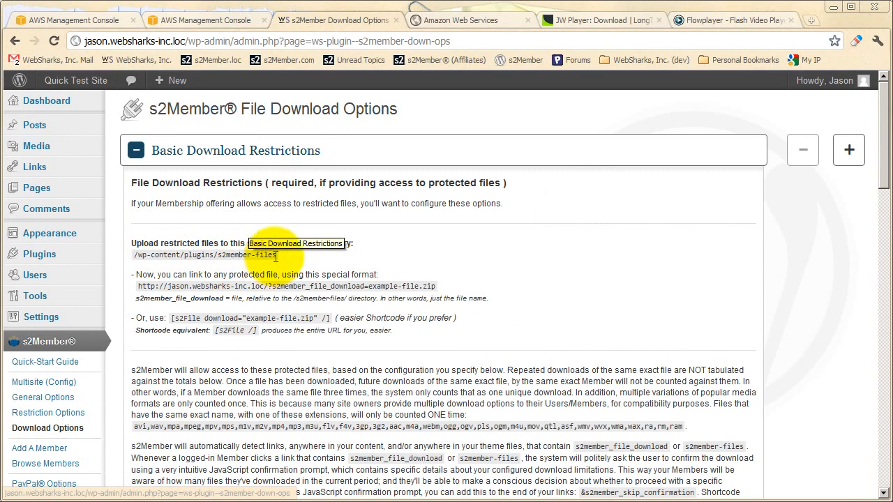
- Examine the /wp-content/plugins/s2member-files upload directory path given for restricted files
{"action": "left_click_drag", "start_coordinate": [270, 257], "coordinate": [183, 255]}
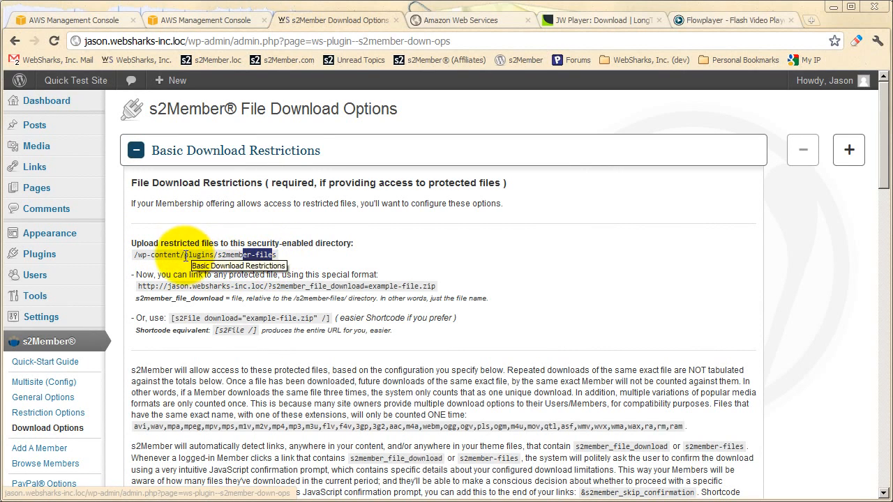
{"action": "left_click_drag", "start_coordinate": [265, 255], "coordinate": [279, 256]}
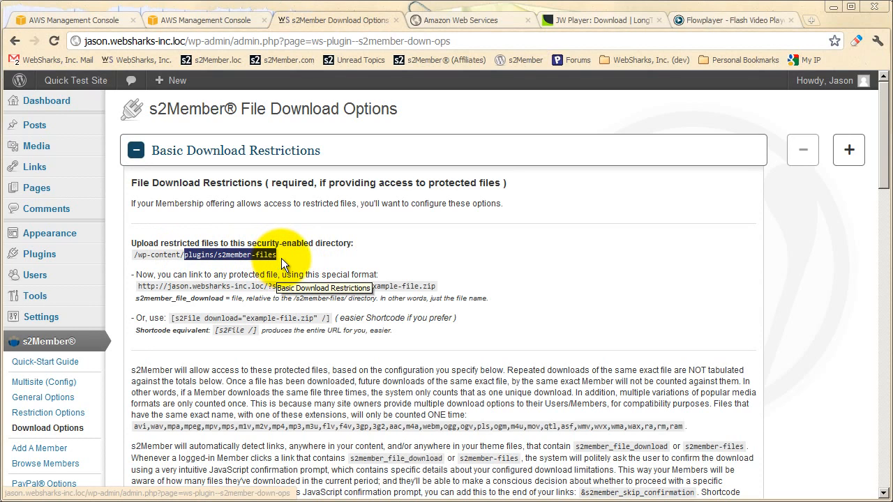
{"action": "left_click", "coordinate": [334, 260]}
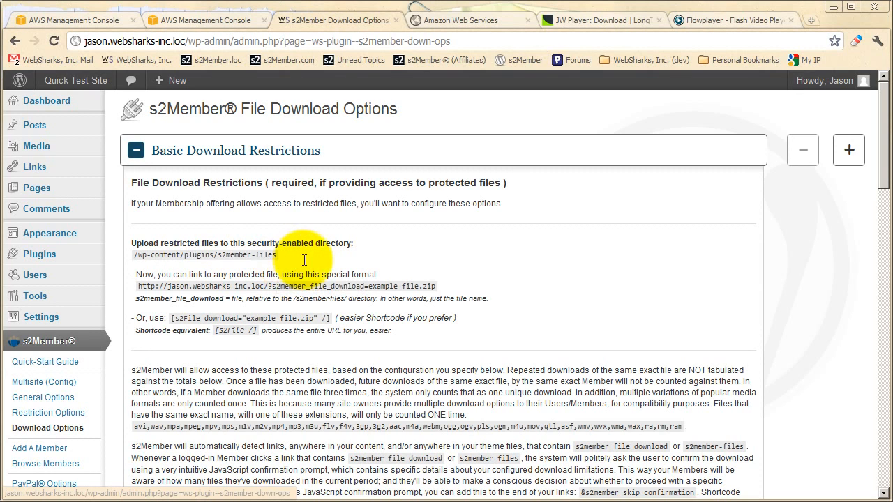
- Switch to Windows Explorer and navigate from the WordPress root folder to wp-content/plugins
{"action": "key", "text": "alt+Tab"}
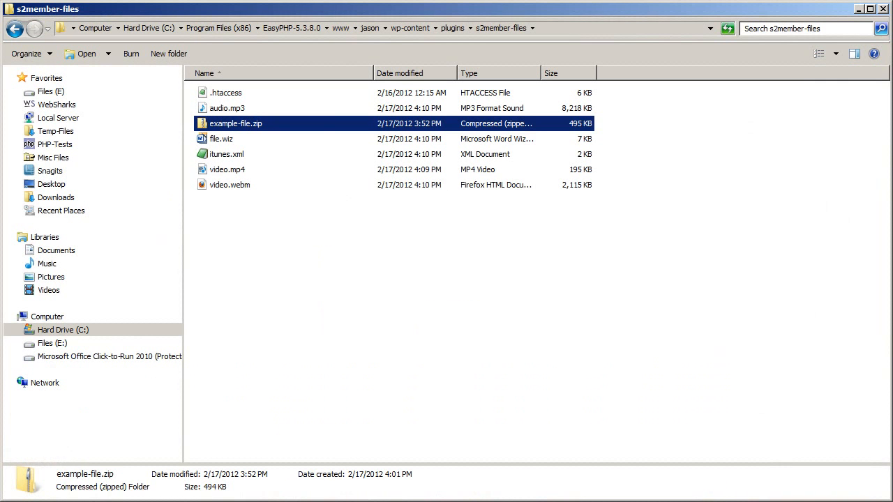
{"action": "left_click", "coordinate": [303, 299]}
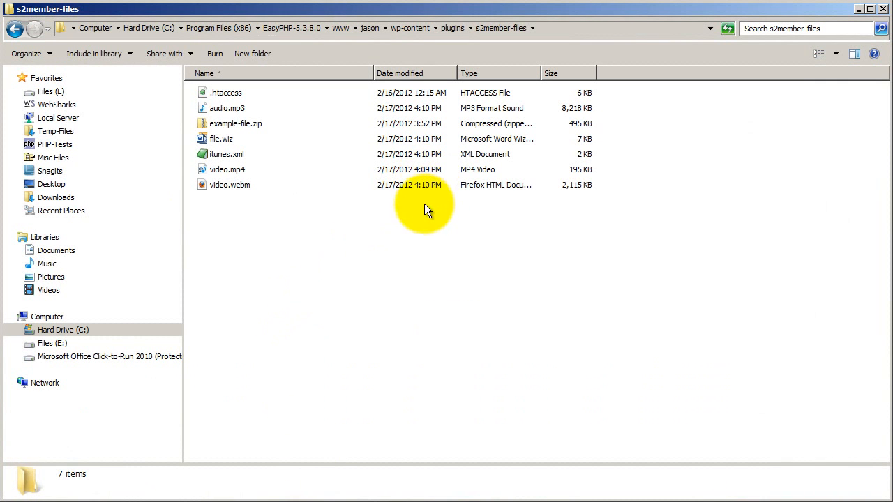
{"action": "left_click", "coordinate": [372, 29]}
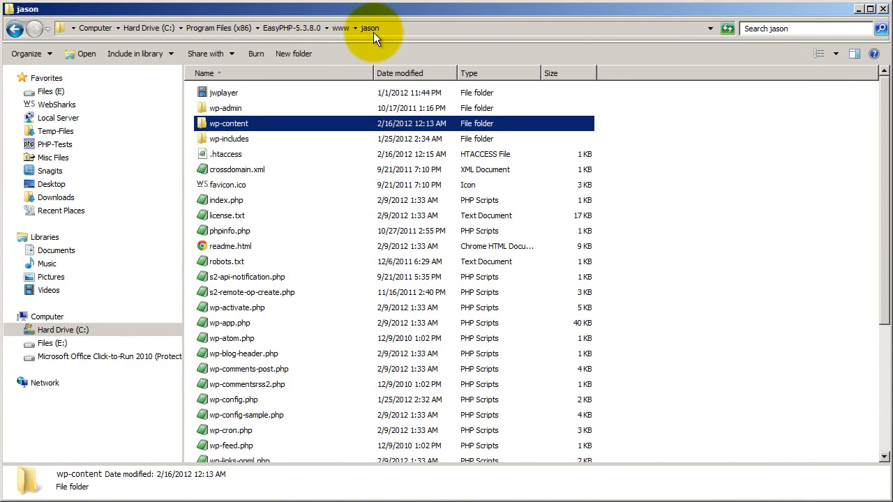
{"action": "double_click", "coordinate": [227, 125]}
{"action": "double_click", "coordinate": [227, 96]}
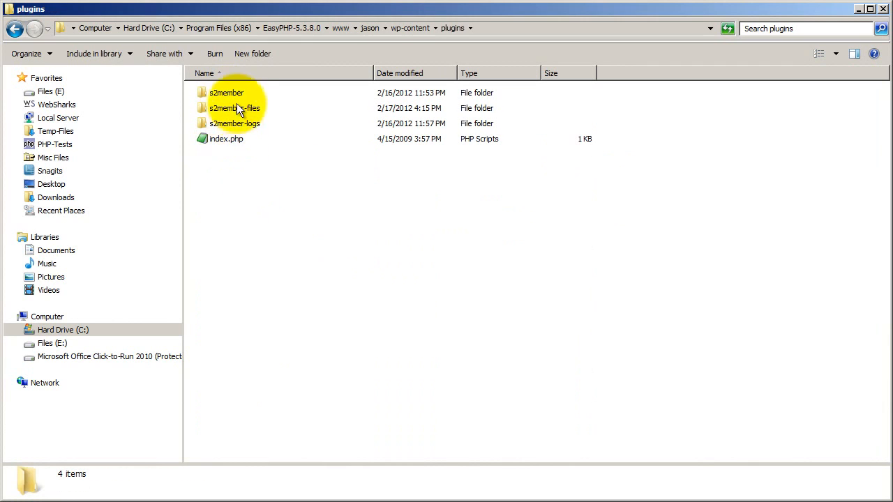
- Check the s2member, s2member-files and s2member-logs folders, and open s2member-files
{"action": "left_click", "coordinate": [233, 96]}
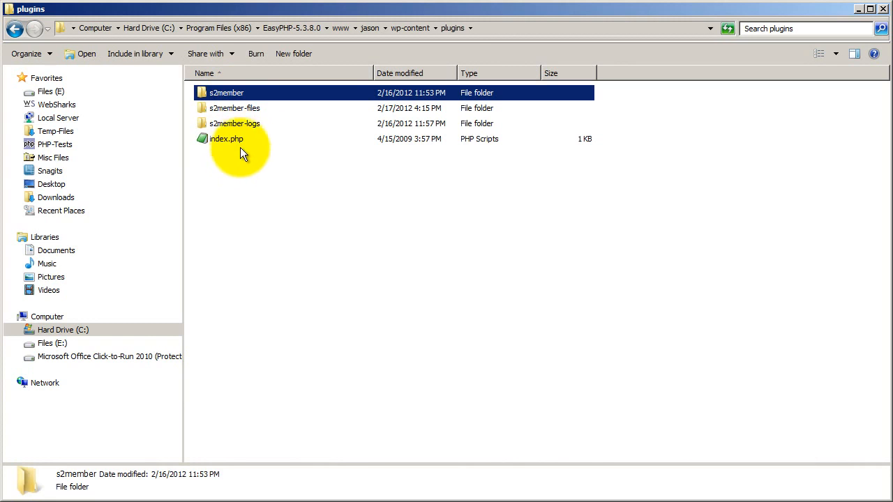
{"action": "left_click", "coordinate": [230, 111]}
{"action": "left_click", "coordinate": [228, 126]}
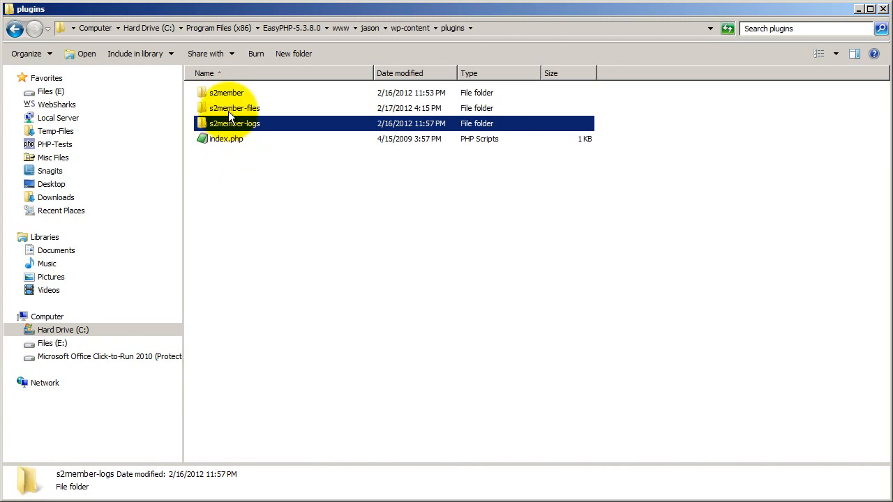
{"action": "left_click", "coordinate": [229, 111]}
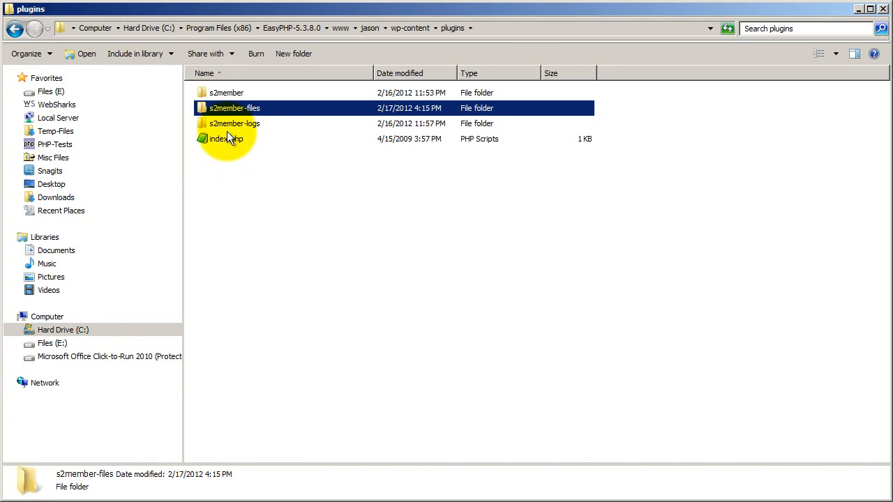
{"action": "double_click", "coordinate": [232, 111]}
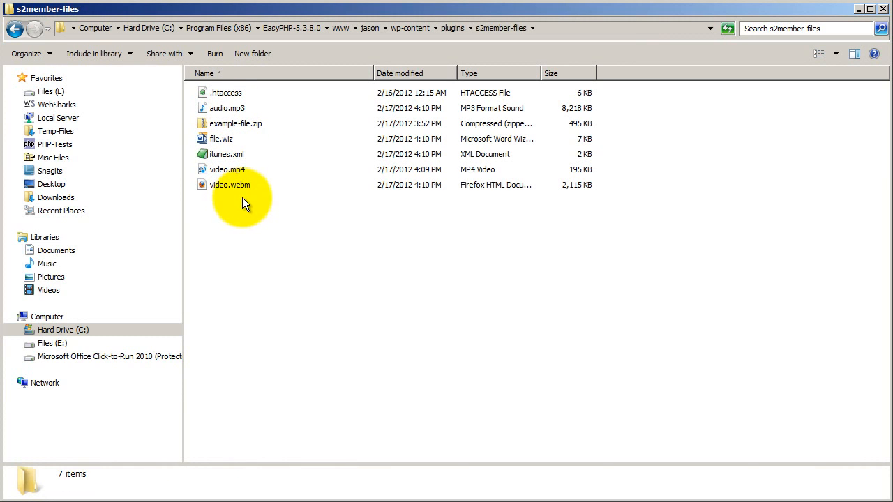
- Review the .htaccess file in s2member-files and select example-file.zip
{"action": "left_click", "coordinate": [222, 94]}
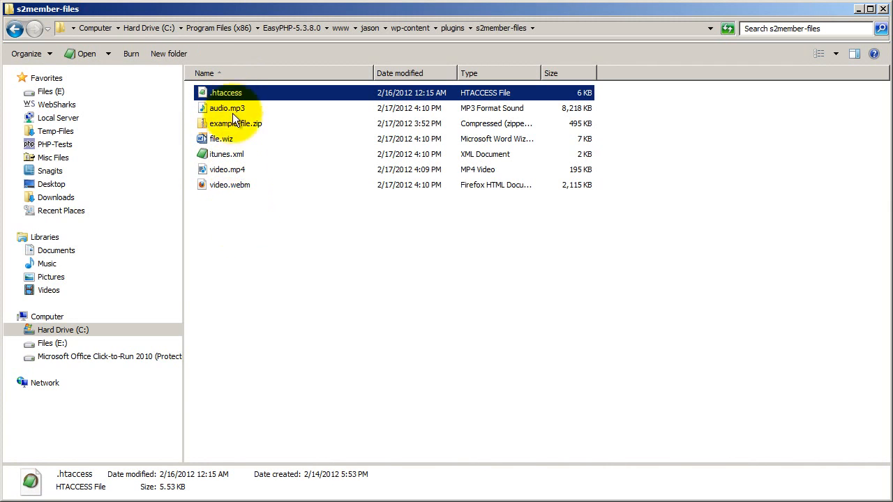
{"action": "left_click", "coordinate": [259, 232]}
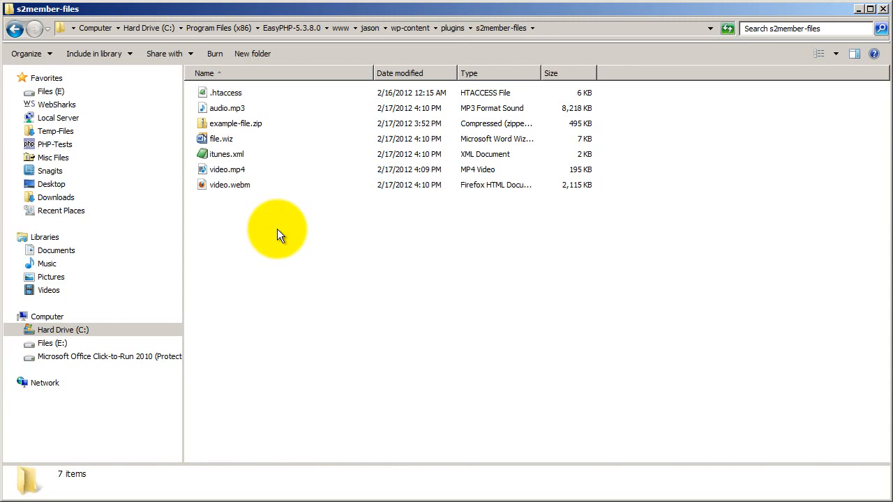
{"action": "left_click", "coordinate": [220, 123]}
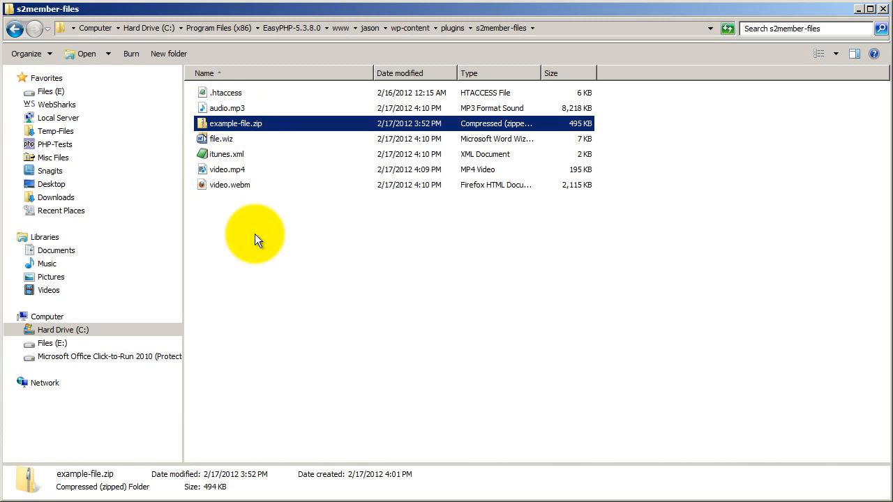
- Switch back to the browser and examine the s2member-files directory and each part of the ?s2member_file_download=example-file.zip link format
{"action": "key", "text": "alt+Tab"}
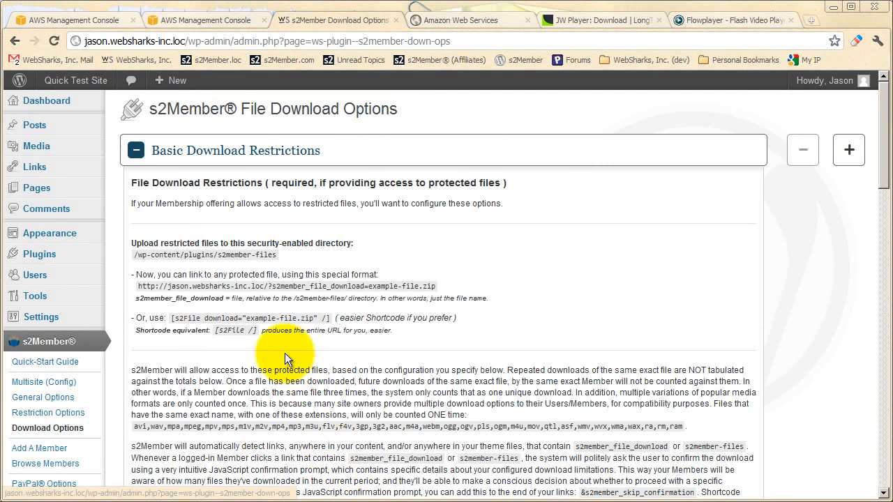
{"action": "left_click_drag", "start_coordinate": [277, 256], "coordinate": [214, 255]}
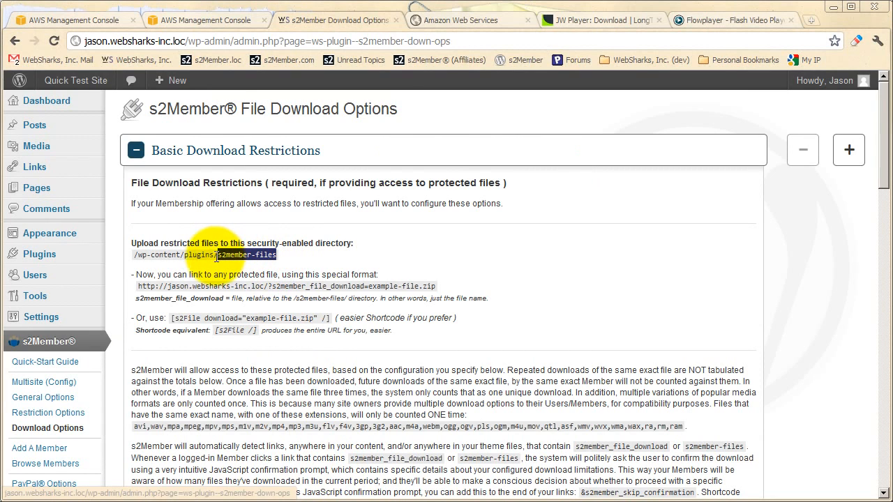
{"action": "left_click", "coordinate": [138, 286]}
{"action": "left_click_drag", "start_coordinate": [139, 287], "coordinate": [438, 286]}
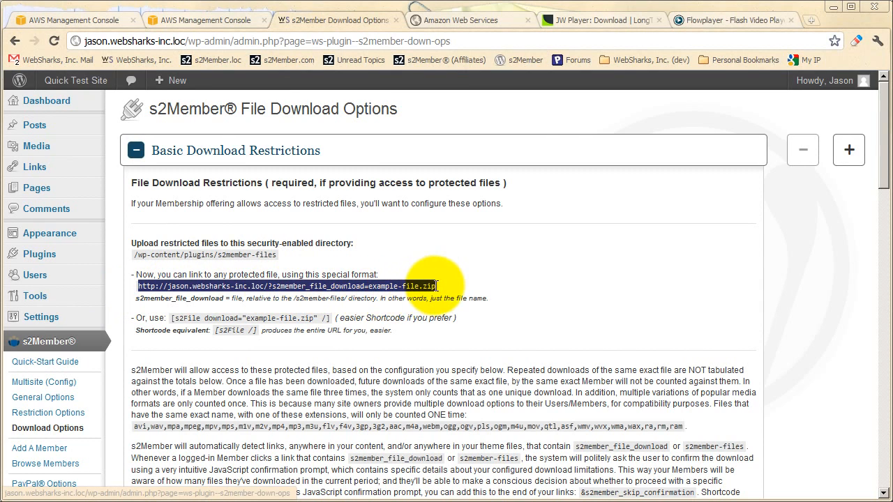
{"action": "left_click", "coordinate": [161, 291]}
{"action": "left_click_drag", "start_coordinate": [139, 287], "coordinate": [270, 286]}
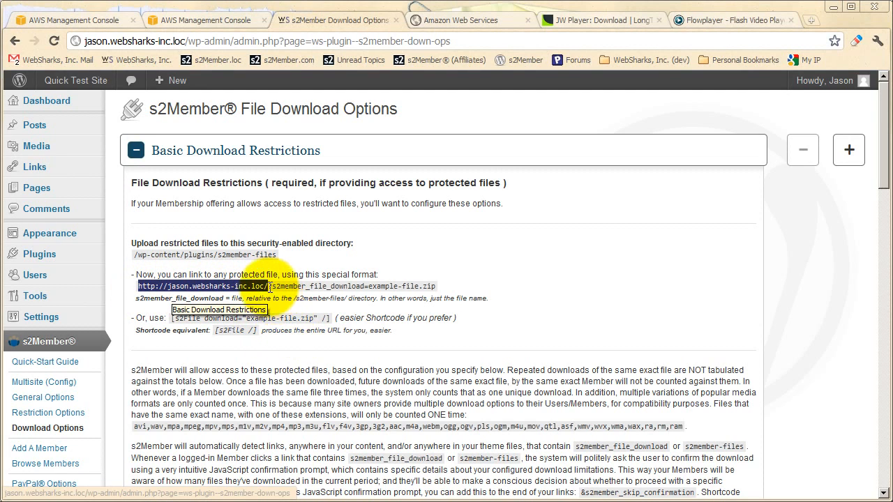
{"action": "left_click_drag", "start_coordinate": [268, 287], "coordinate": [373, 288]}
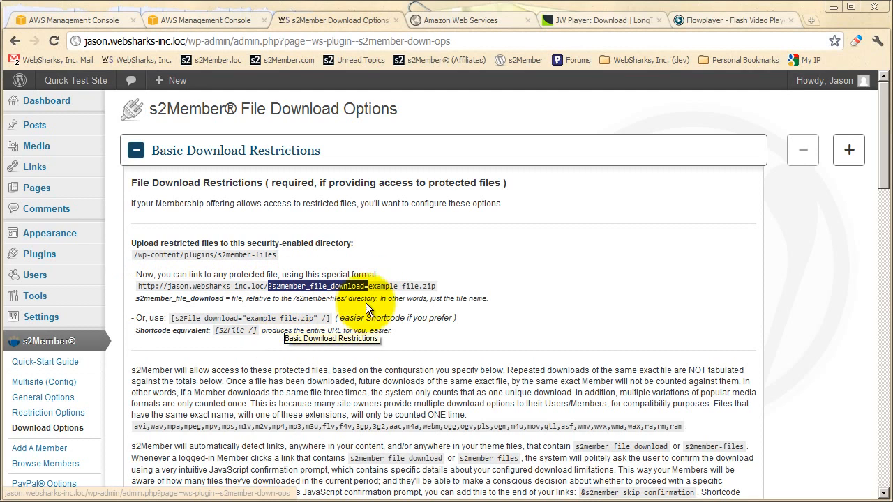
{"action": "left_click_drag", "start_coordinate": [436, 288], "coordinate": [369, 287]}
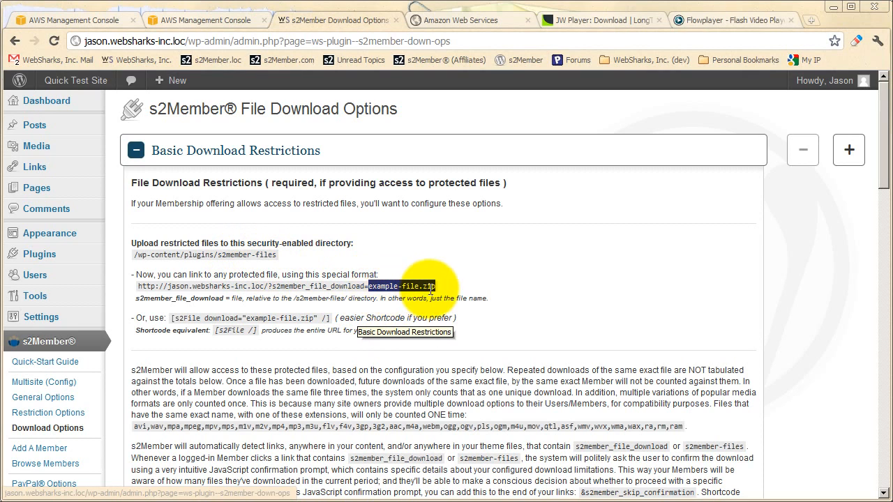
{"action": "left_click_drag", "start_coordinate": [369, 286], "coordinate": [433, 287]}
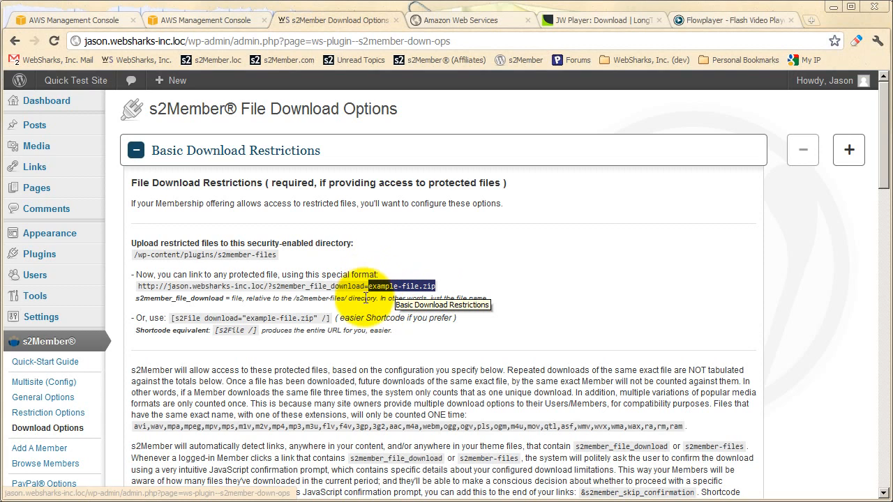
{"action": "left_click", "coordinate": [359, 288]}
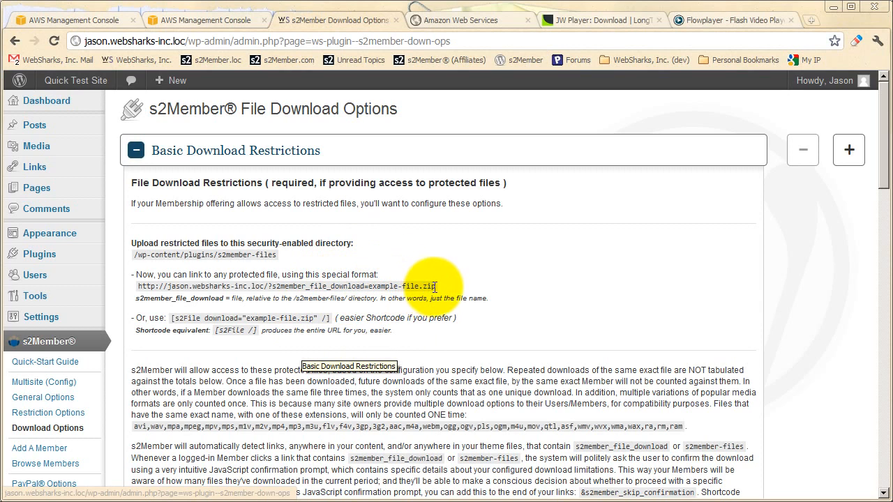
- Copy the full s2member_file_download link for example-file.zip and load it in a new browser tab
{"action": "left_click_drag", "start_coordinate": [436, 287], "coordinate": [140, 293]}
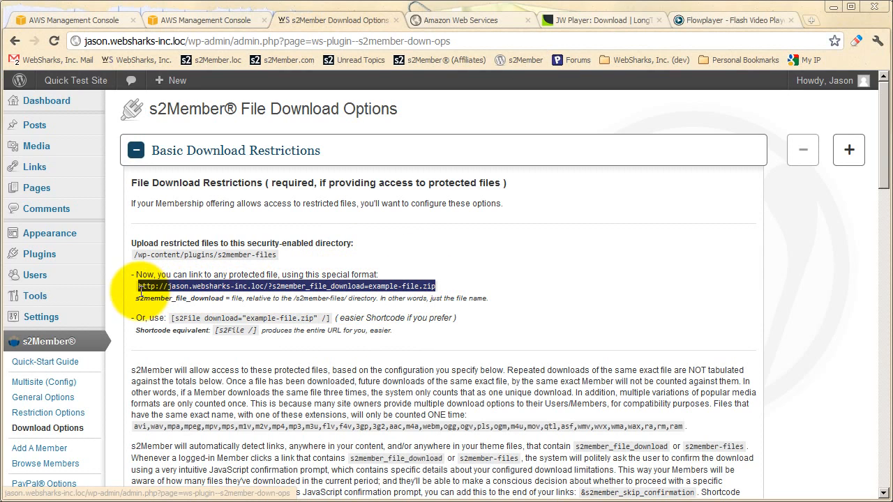
{"action": "right_click", "coordinate": [177, 286]}
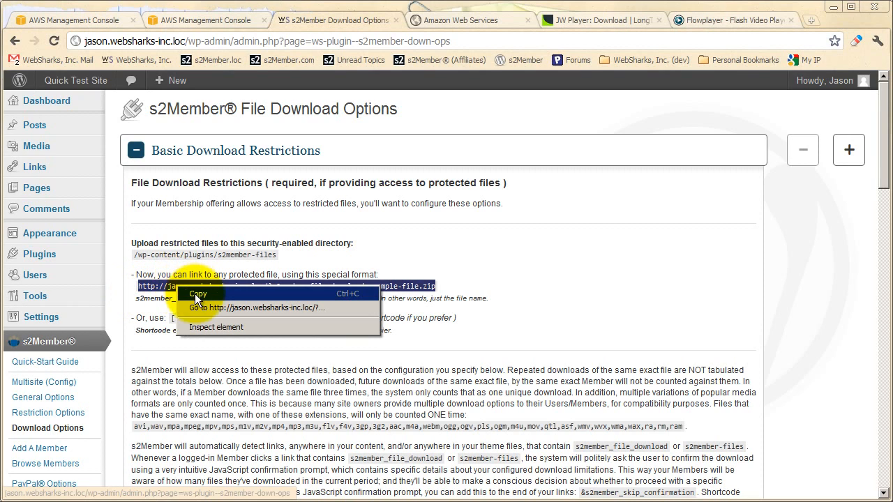
{"action": "left_click", "coordinate": [199, 295]}
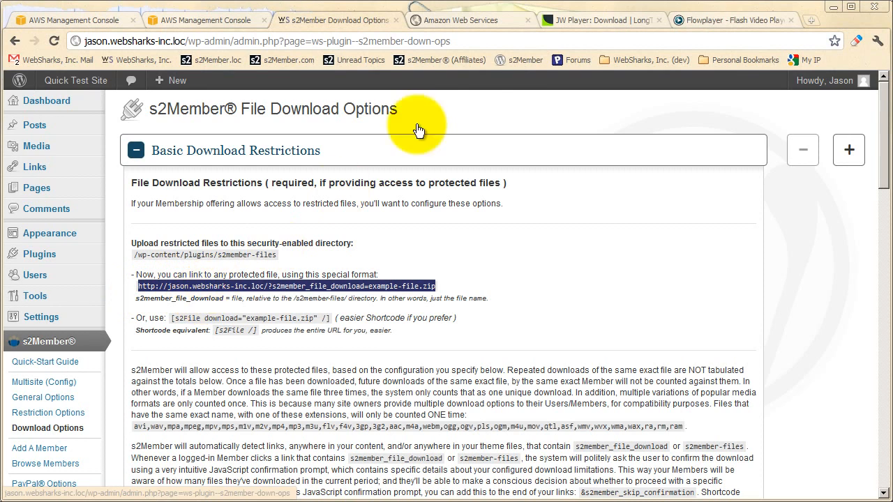
{"action": "left_click", "coordinate": [810, 21]}
{"action": "right_click", "coordinate": [507, 40]}
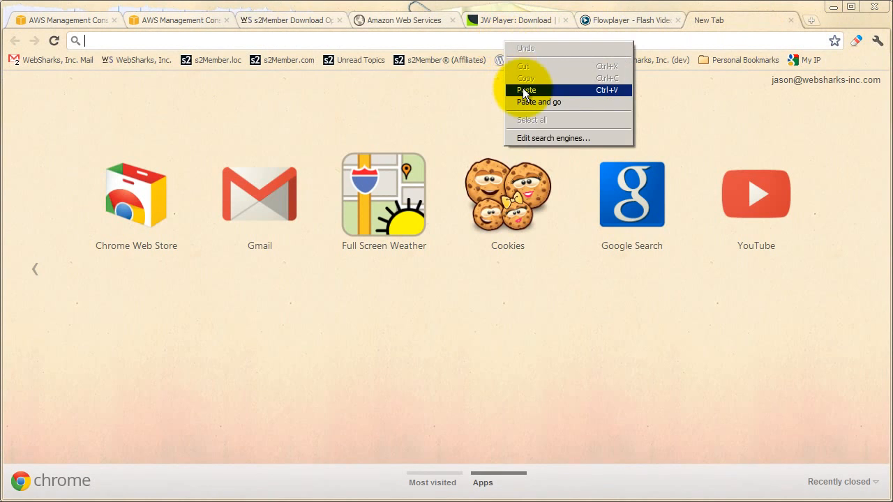
{"action": "left_click", "coordinate": [523, 91]}
{"action": "key", "text": "Return"}
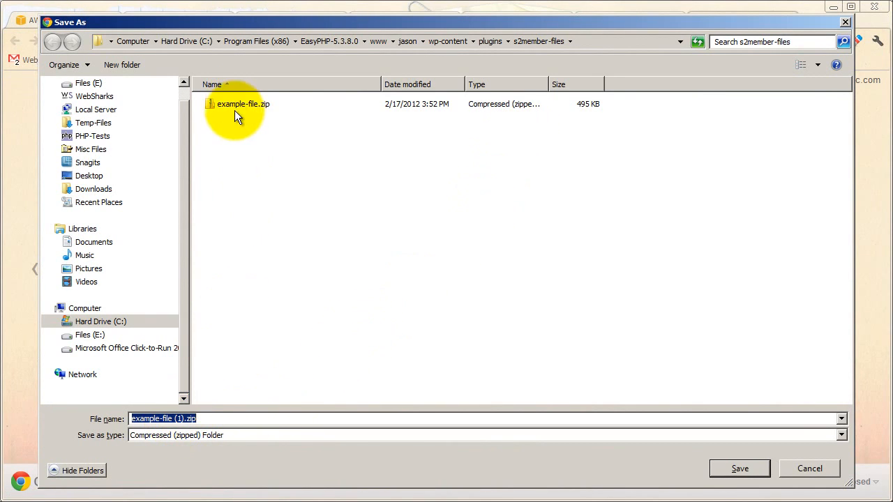
- Set the download's file name to example-file.zip and cancel the save
{"action": "left_click", "coordinate": [172, 420]}
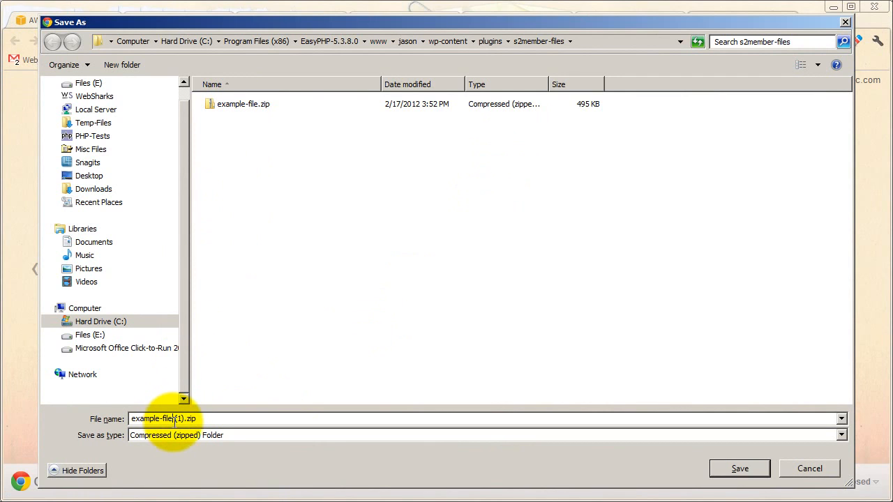
{"action": "left_click_drag", "start_coordinate": [174, 419], "coordinate": [180, 419]}
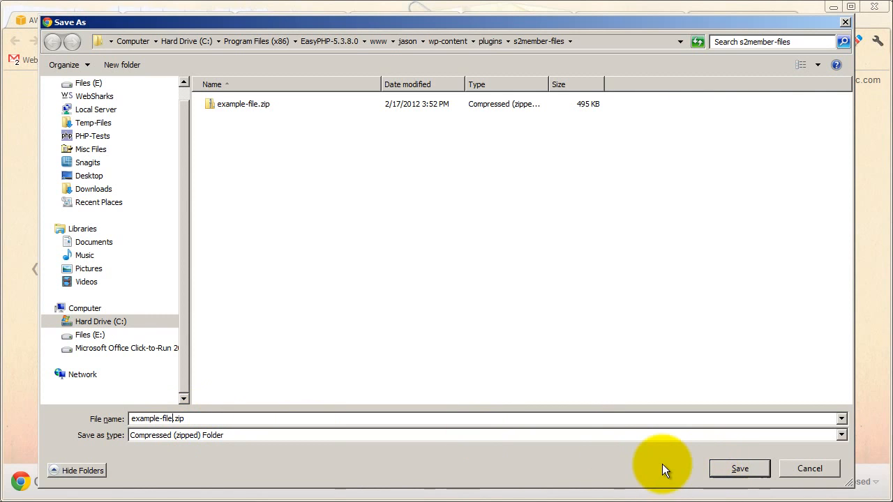
{"action": "left_click", "coordinate": [802, 470]}
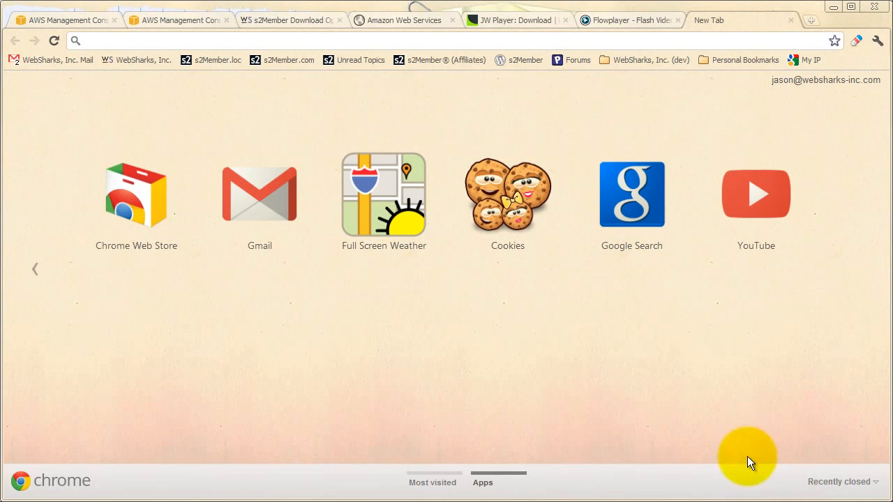
- Close the blank tab and examine the example-file.zip download link format under Basic Download Restrictions
{"action": "left_click", "coordinate": [790, 20]}
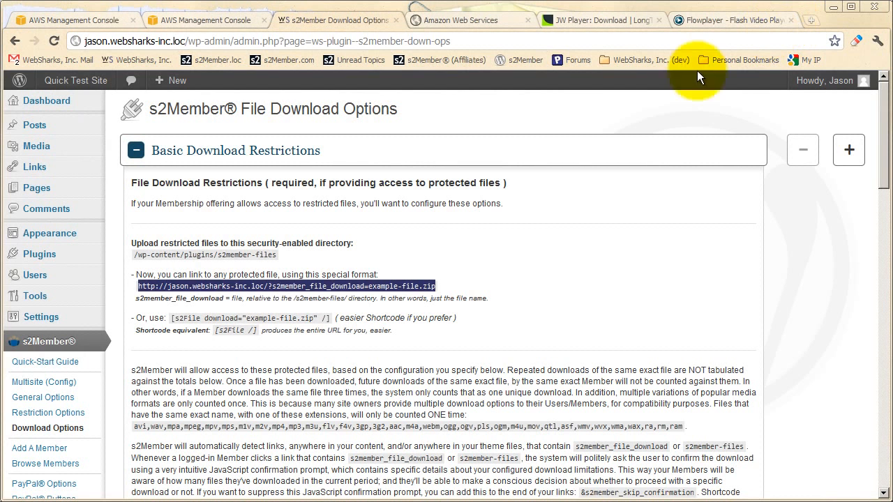
{"action": "left_click", "coordinate": [367, 263]}
{"action": "scroll", "coordinate": [302, 275], "scroll_direction": "down", "scroll_amount": 1}
{"action": "left_click_drag", "start_coordinate": [436, 217], "coordinate": [139, 217]}
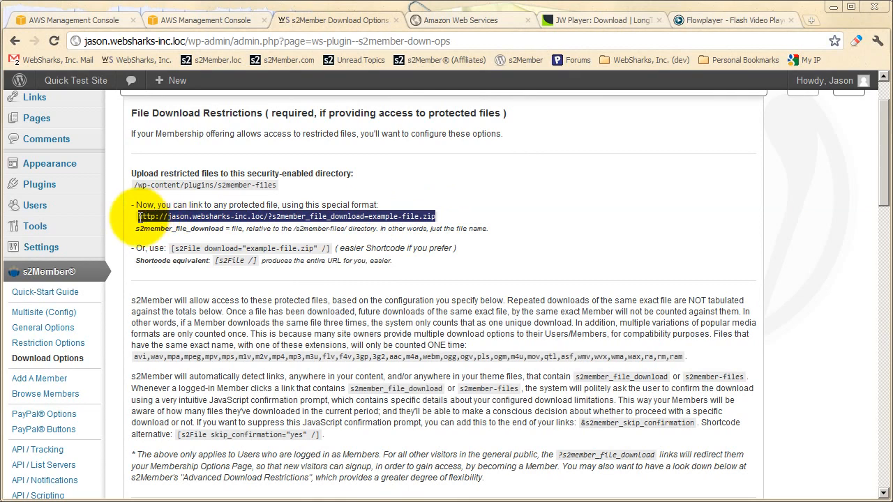
{"action": "left_click", "coordinate": [367, 277]}
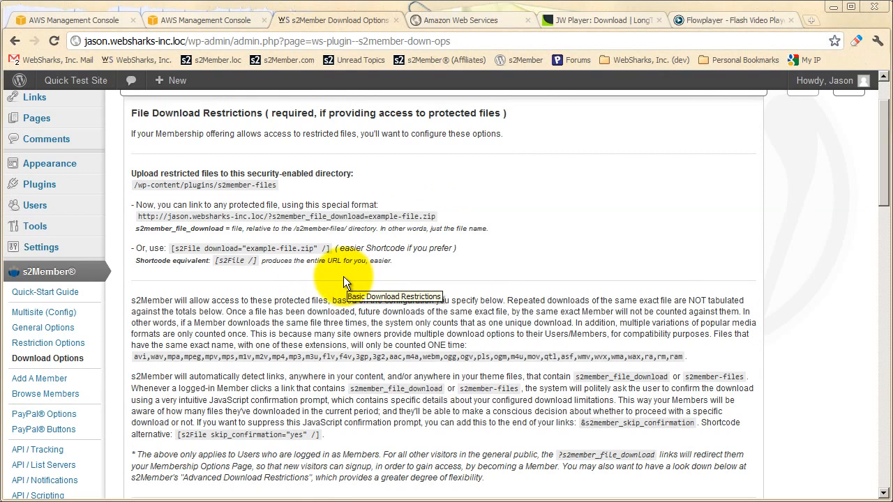
{"action": "scroll", "coordinate": [343, 276], "scroll_direction": "down", "scroll_amount": 2}
{"action": "scroll", "coordinate": [307, 224], "scroll_direction": "up", "scroll_amount": 3}
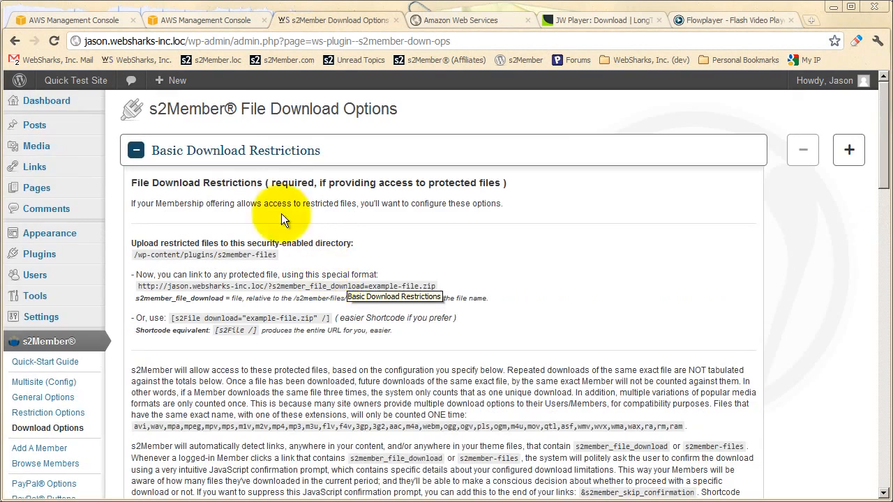
- Examine the File Downloads limit and day-period fields for Level #0 Or Higher
{"action": "scroll", "coordinate": [293, 244], "scroll_direction": "down", "scroll_amount": 4}
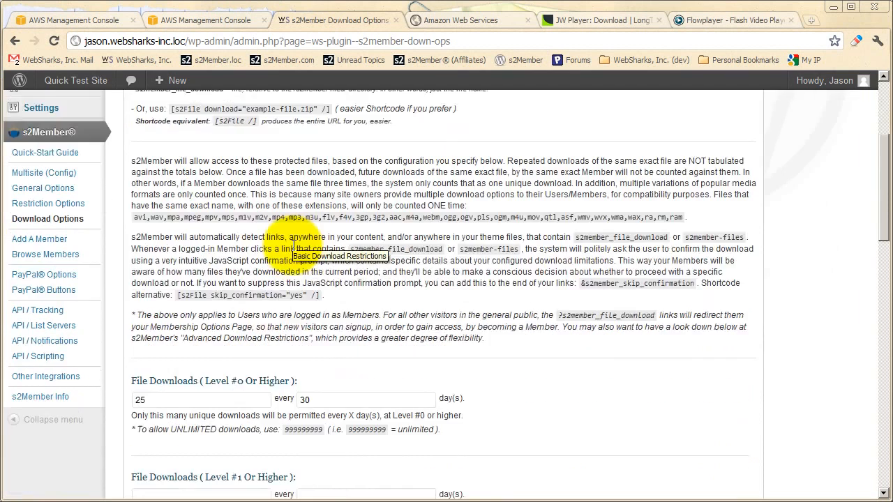
{"action": "scroll", "coordinate": [293, 245], "scroll_direction": "down", "scroll_amount": 2}
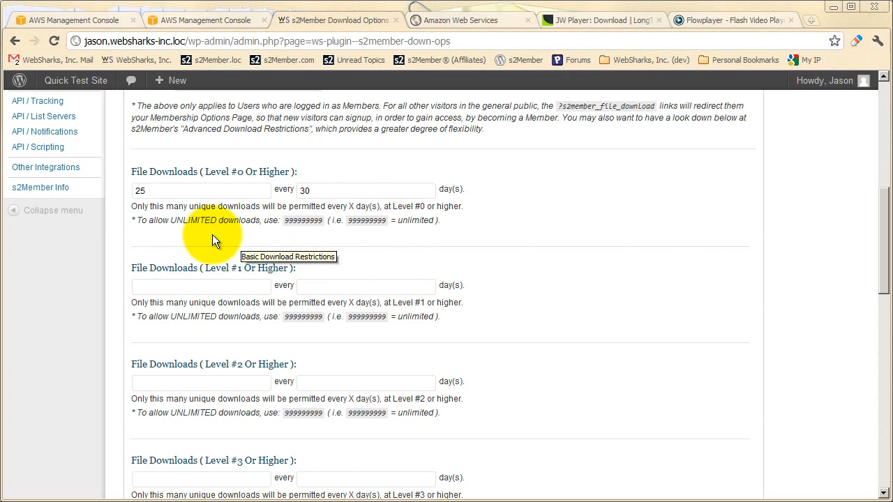
{"action": "left_click", "coordinate": [222, 187]}
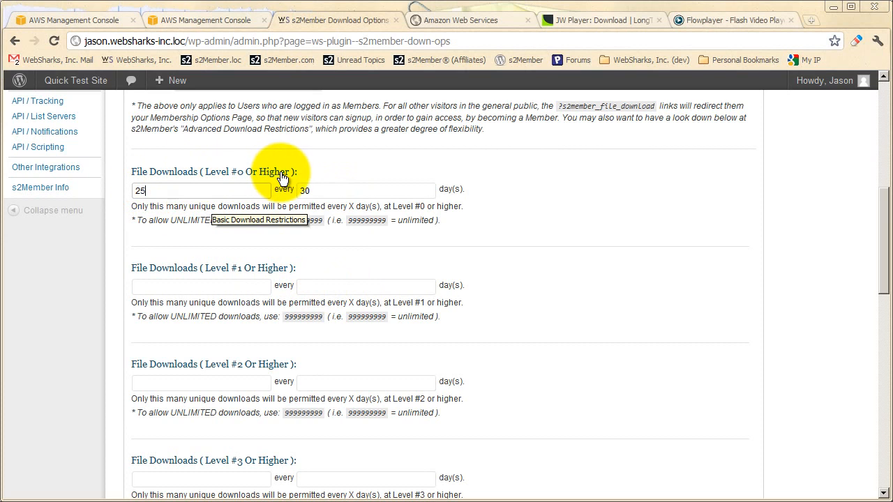
{"action": "left_click", "coordinate": [160, 192]}
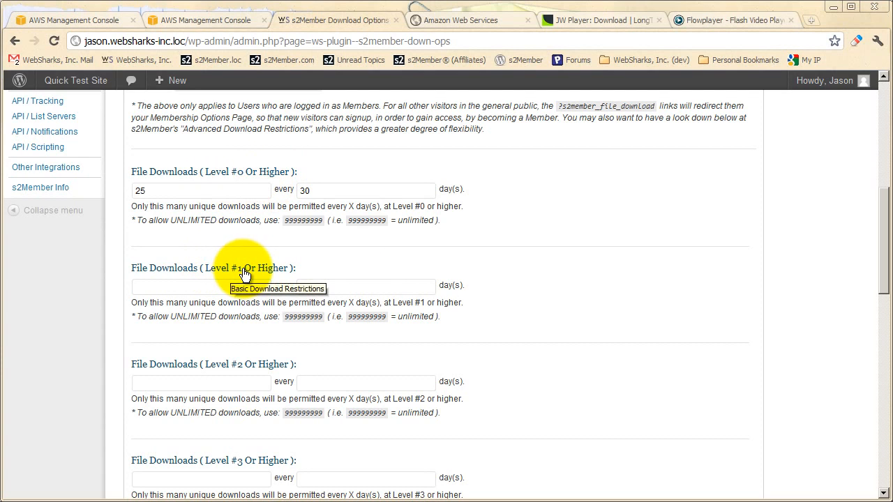
{"action": "left_click", "coordinate": [162, 190]}
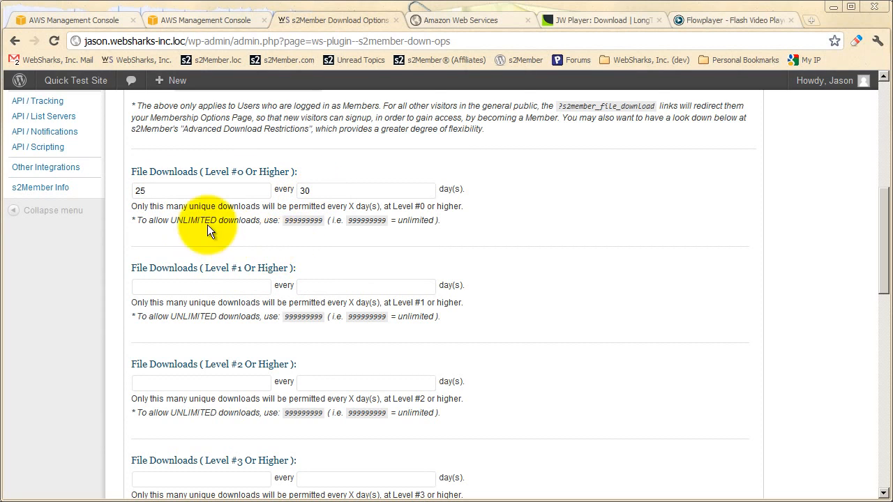
- Set the File Downloads limit for Level #1 Or Higher to 50 every 30 days
{"action": "left_click", "coordinate": [196, 287]}
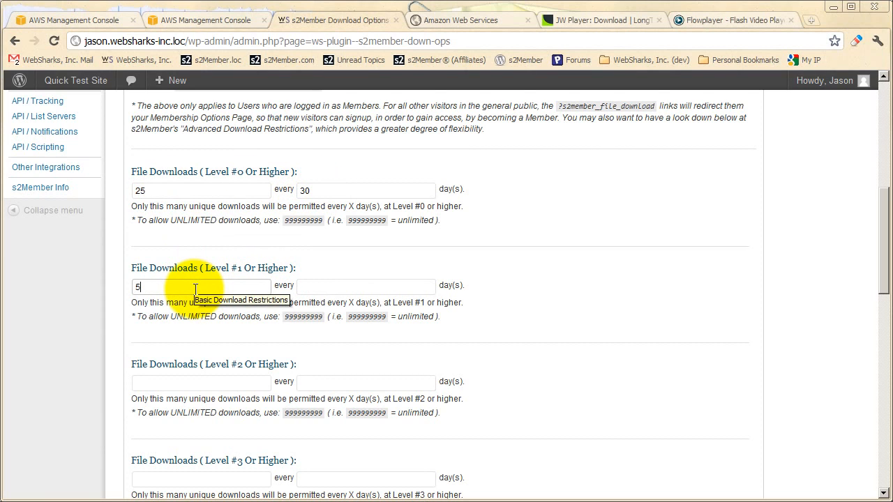
{"action": "type", "text": "50"}
{"action": "left_click", "coordinate": [315, 287]}
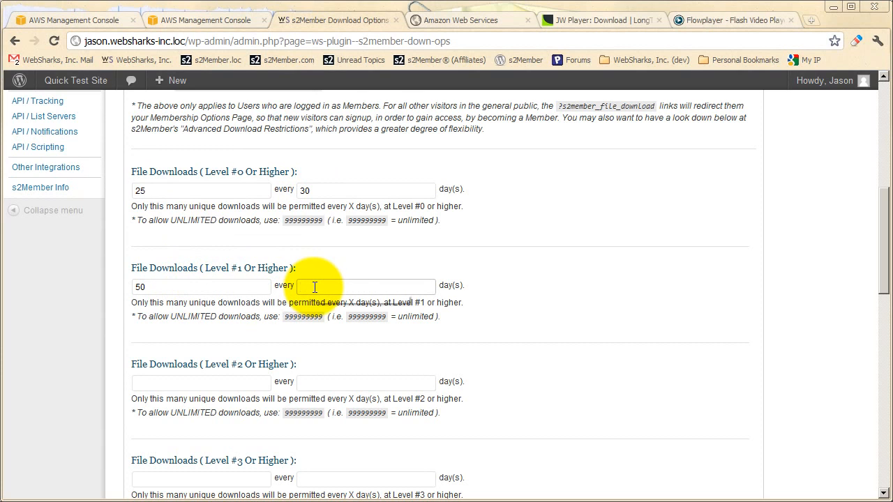
{"action": "type", "text": "3"}
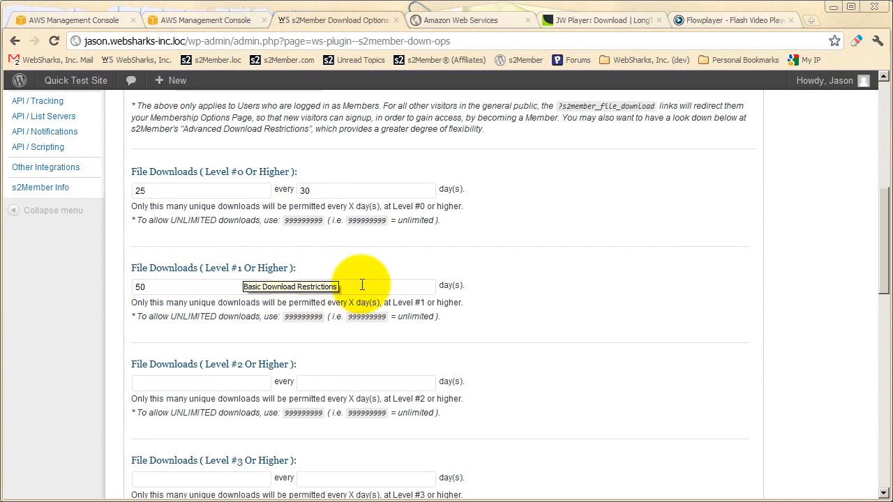
- Look over the File Downloads limit fields for Level #2 and the higher levels
{"action": "scroll", "coordinate": [277, 331], "scroll_direction": "down", "scroll_amount": 1}
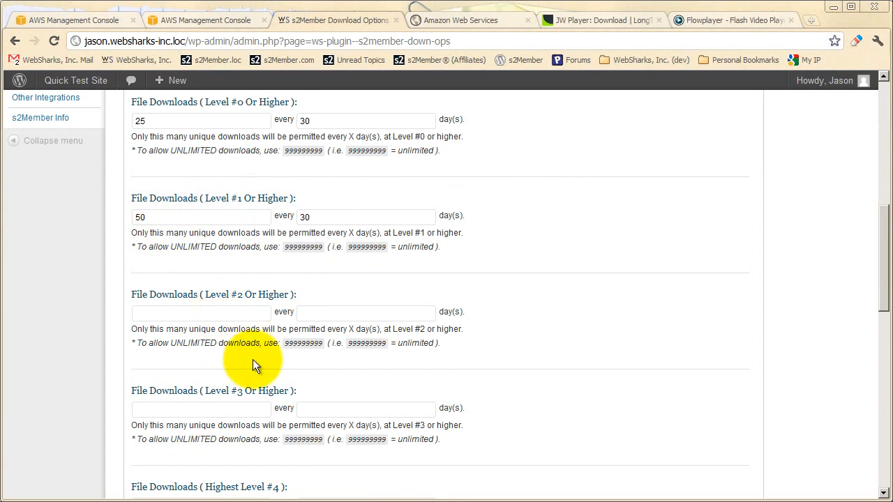
{"action": "left_click", "coordinate": [209, 313]}
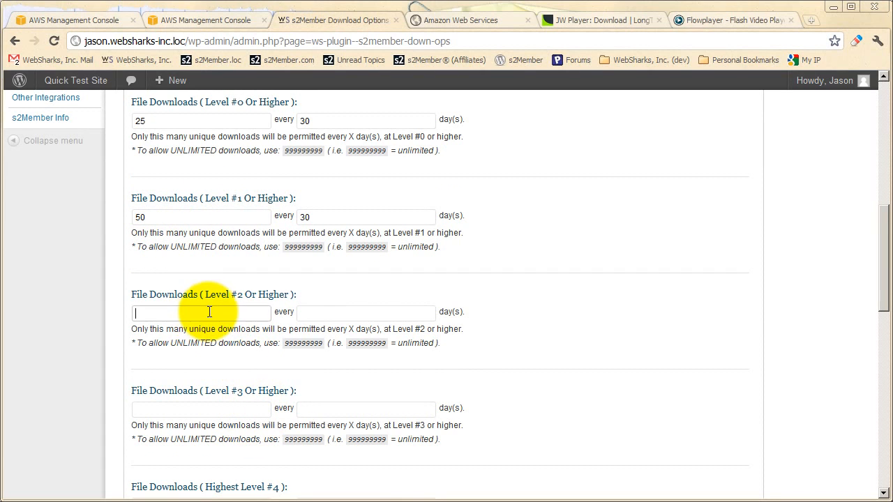
{"action": "left_click", "coordinate": [245, 358]}
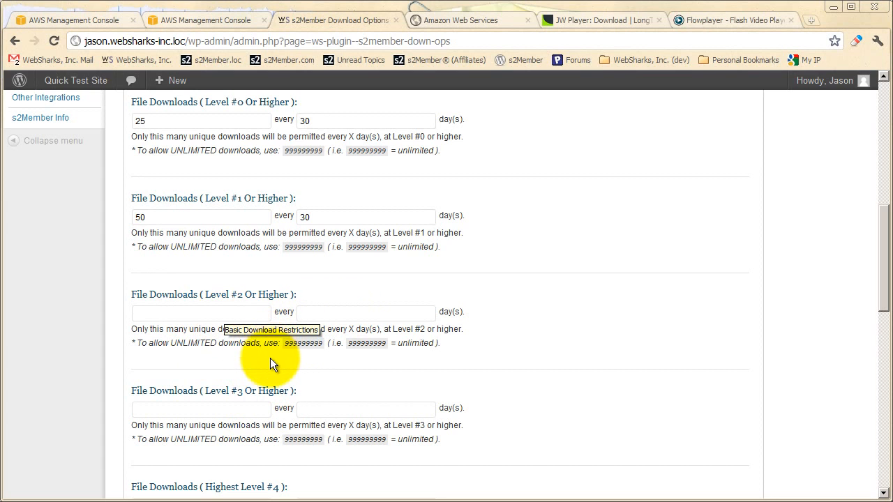
- Clear both the download limit and the day period for Level #0 Or Higher
{"action": "scroll", "coordinate": [265, 349], "scroll_direction": "up", "scroll_amount": 2}
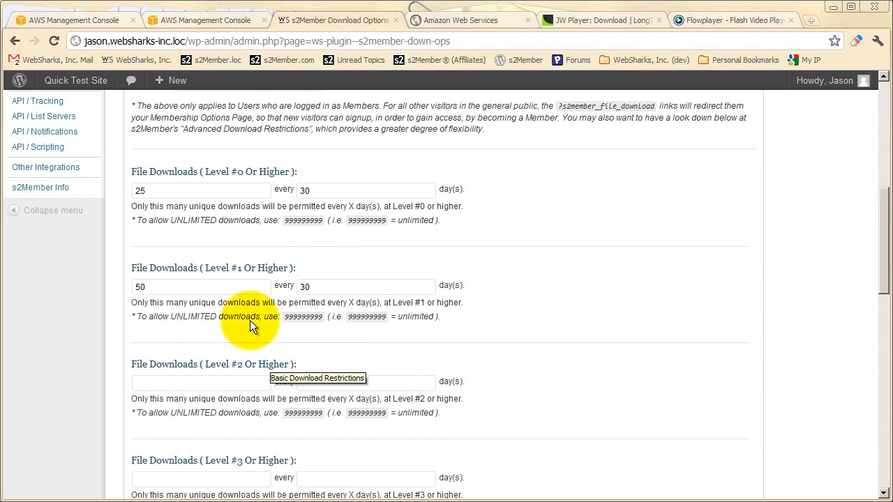
{"action": "double_click", "coordinate": [193, 192]}
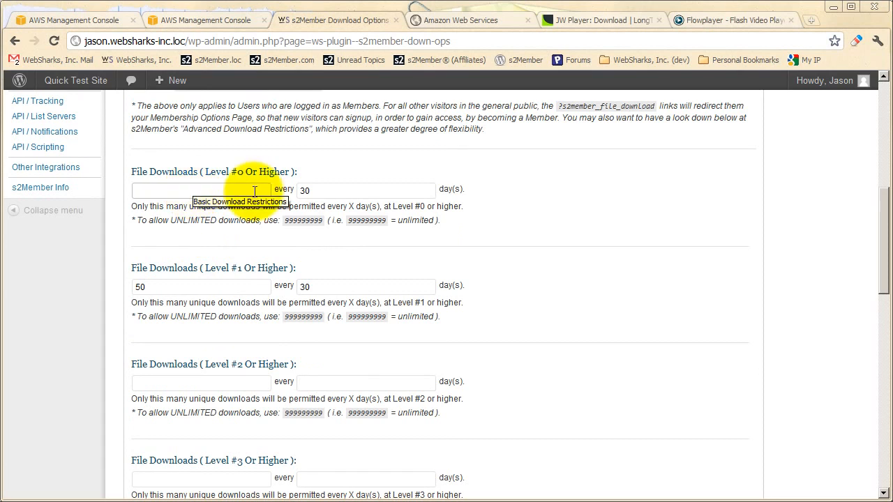
{"action": "double_click", "coordinate": [338, 188]}
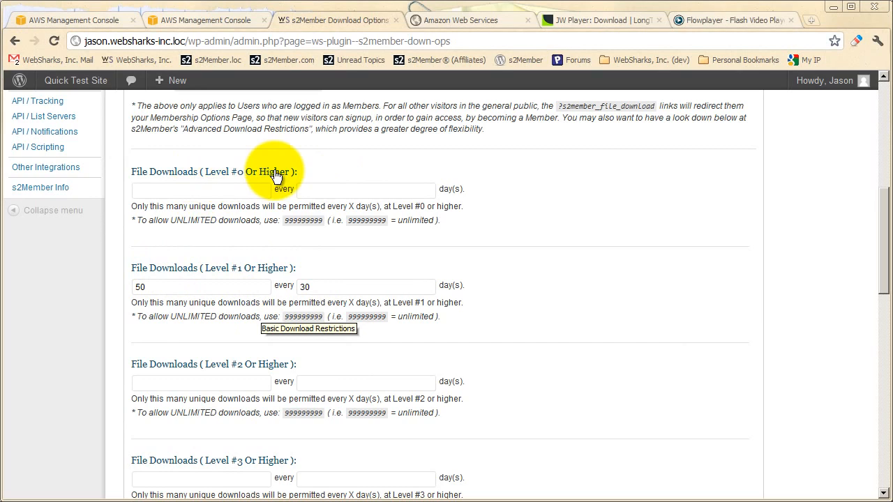
- Examine the full s2member_file_download link for example-file.zip alongside the download limits for each membership level
{"action": "scroll", "coordinate": [279, 178], "scroll_direction": "up", "scroll_amount": 5}
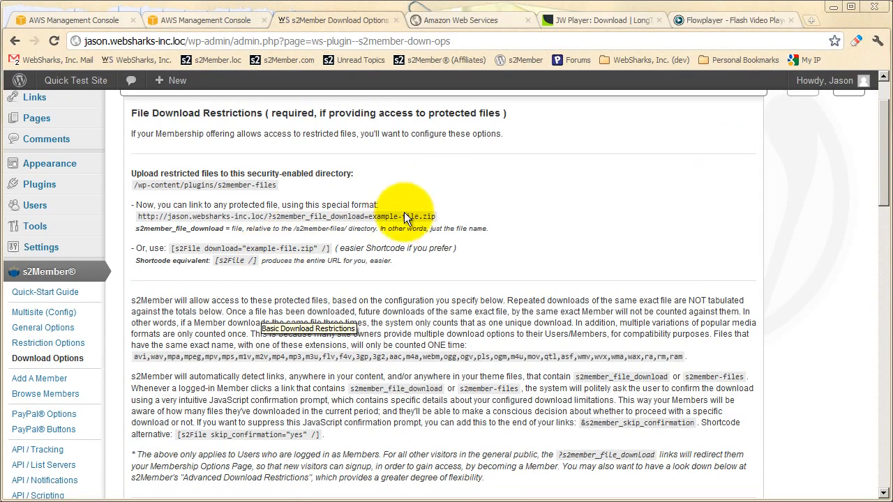
{"action": "left_click_drag", "start_coordinate": [435, 217], "coordinate": [138, 217]}
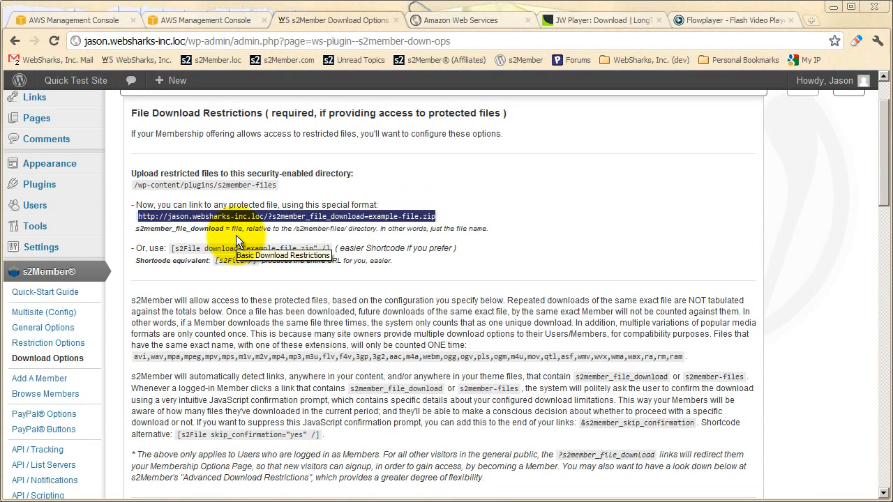
{"action": "scroll", "coordinate": [236, 235], "scroll_direction": "down", "scroll_amount": 4}
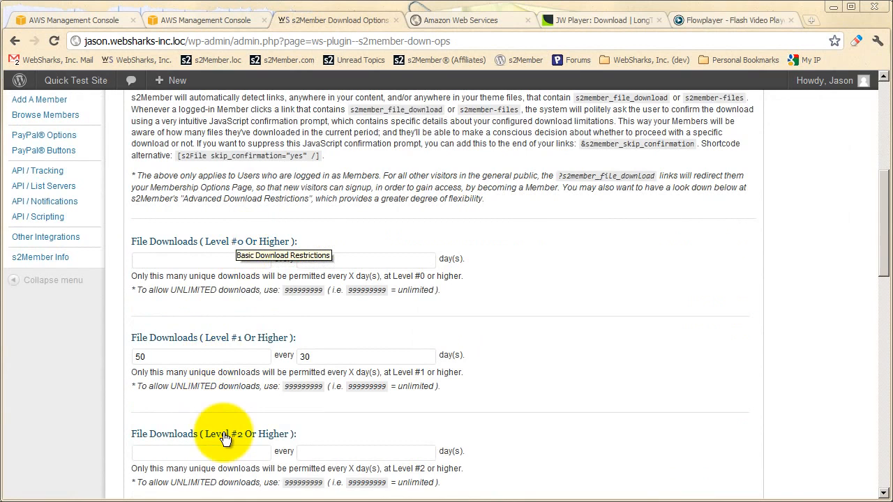
{"action": "scroll", "coordinate": [240, 345], "scroll_direction": "up", "scroll_amount": 4}
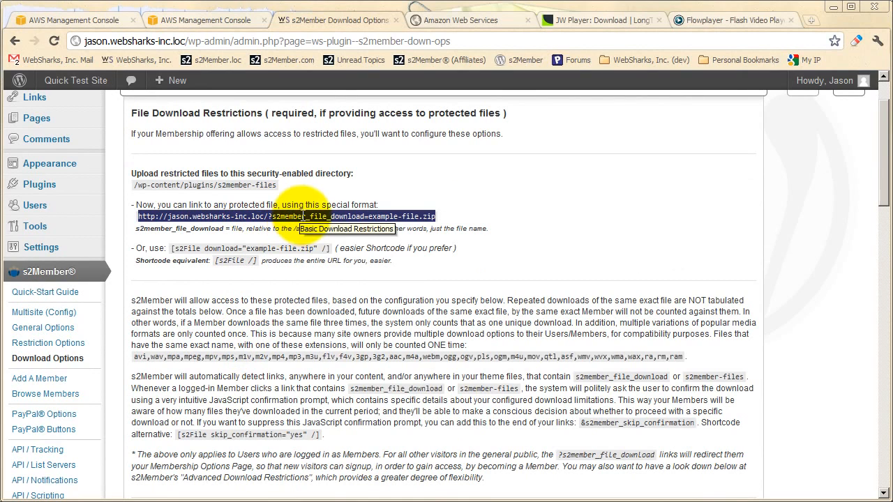
{"action": "left_click", "coordinate": [327, 239]}
{"action": "left_click_drag", "start_coordinate": [436, 216], "coordinate": [138, 217]}
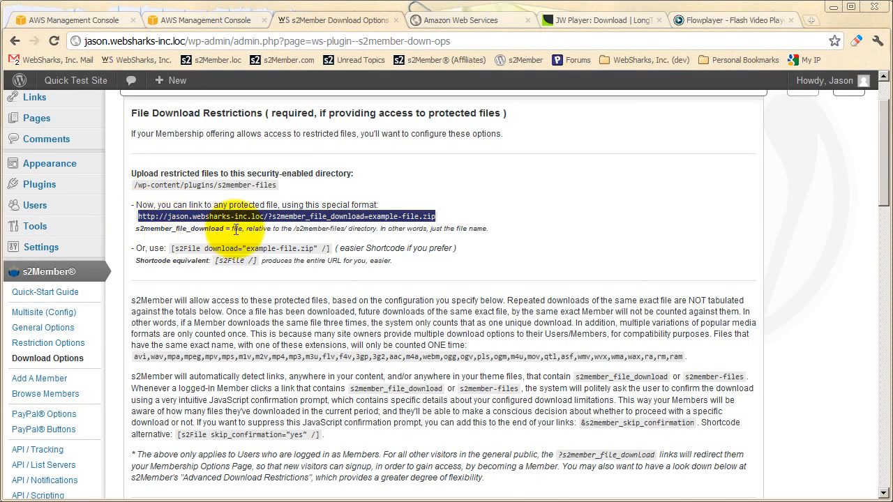
{"action": "left_click", "coordinate": [290, 236]}
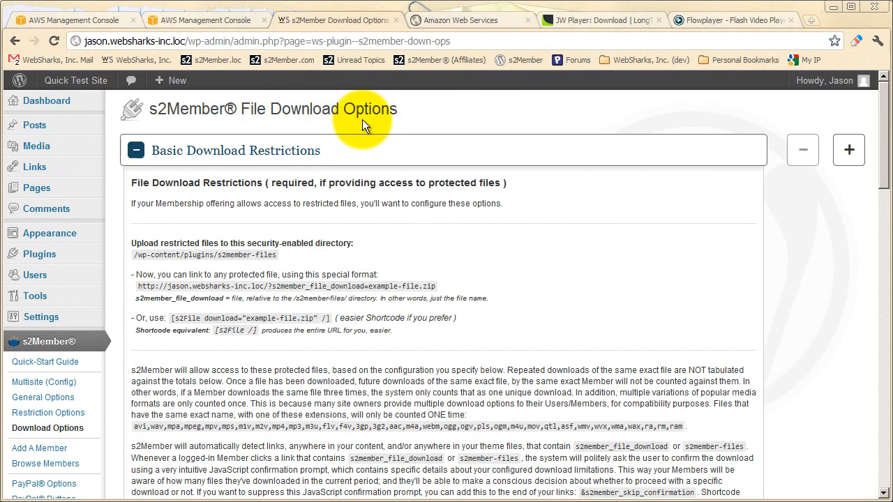
- Collapse and reopen Basic Download Restrictions and read its notes on repeated downloads, confirmation prompts and non-member access
{"action": "left_click", "coordinate": [253, 151]}
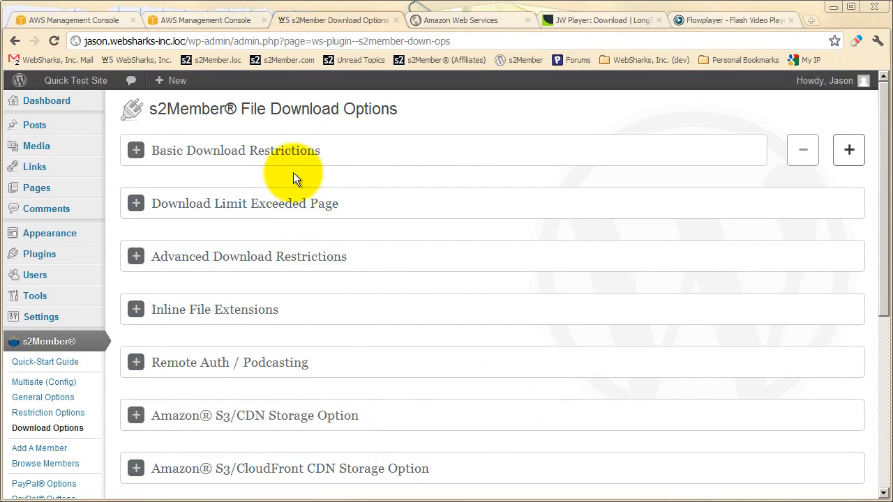
{"action": "left_click", "coordinate": [299, 151]}
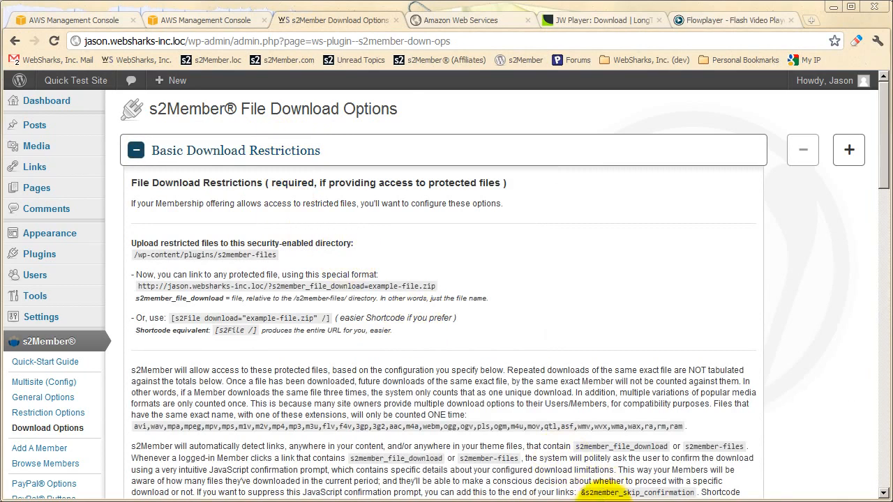
{"action": "left_click", "coordinate": [604, 501]}
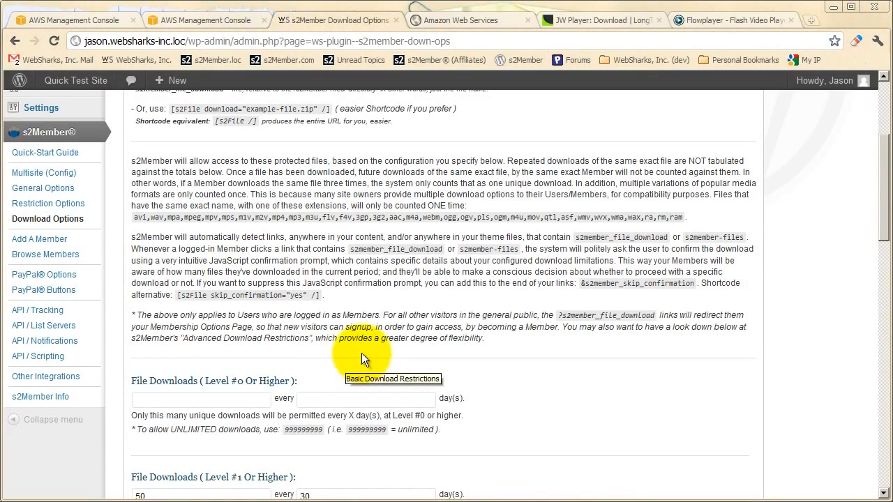
{"action": "scroll", "coordinate": [289, 155], "scroll_direction": "up", "scroll_amount": 2}
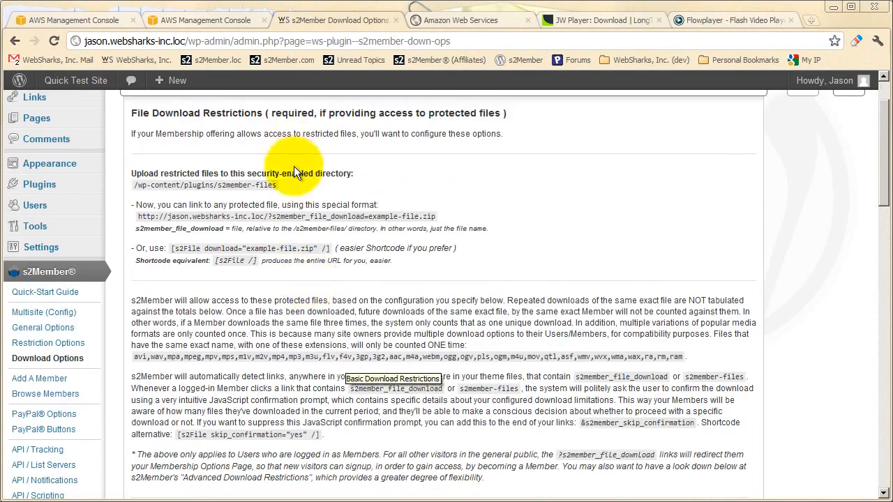
{"action": "scroll", "coordinate": [299, 175], "scroll_direction": "up", "scroll_amount": 1}
{"action": "scroll", "coordinate": [325, 253], "scroll_direction": "down", "scroll_amount": 2}
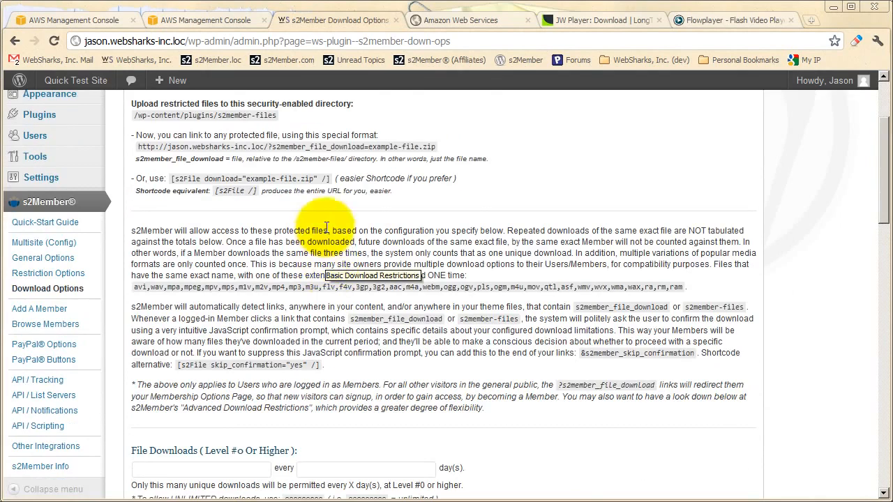
{"action": "scroll", "coordinate": [337, 224], "scroll_direction": "down", "scroll_amount": 1}
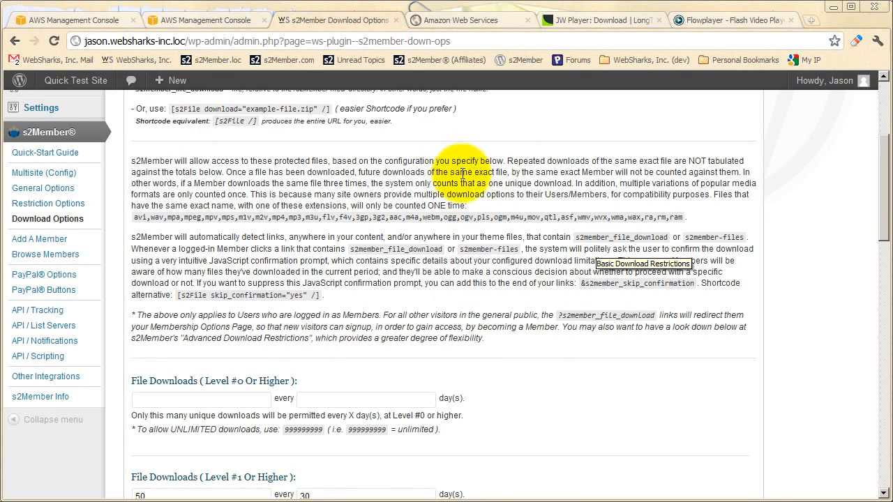
{"action": "scroll", "coordinate": [387, 304], "scroll_direction": "up", "scroll_amount": 1}
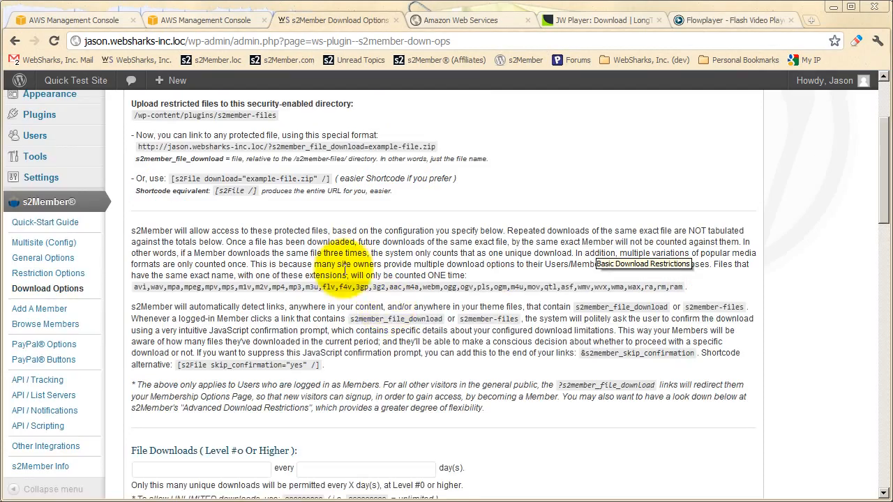
{"action": "scroll", "coordinate": [380, 375], "scroll_direction": "down", "scroll_amount": 8}
{"action": "scroll", "coordinate": [381, 388], "scroll_direction": "down", "scroll_amount": 2}
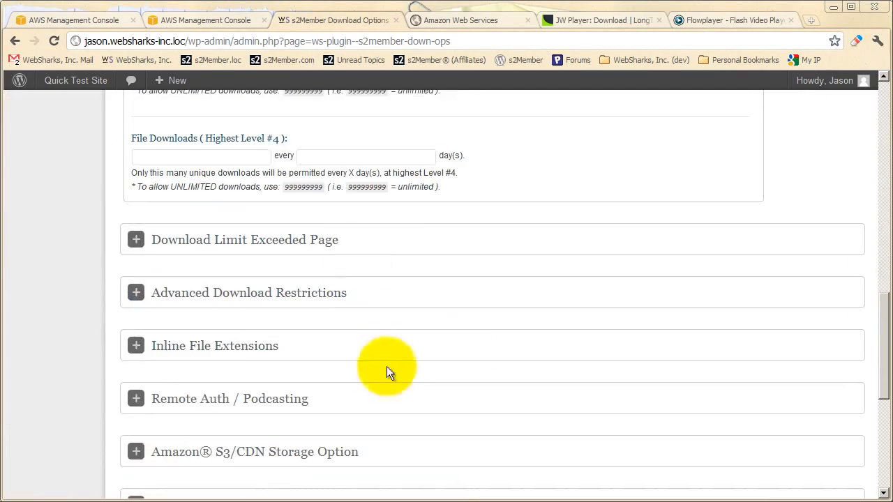
{"action": "scroll", "coordinate": [387, 366], "scroll_direction": "up", "scroll_amount": 10}
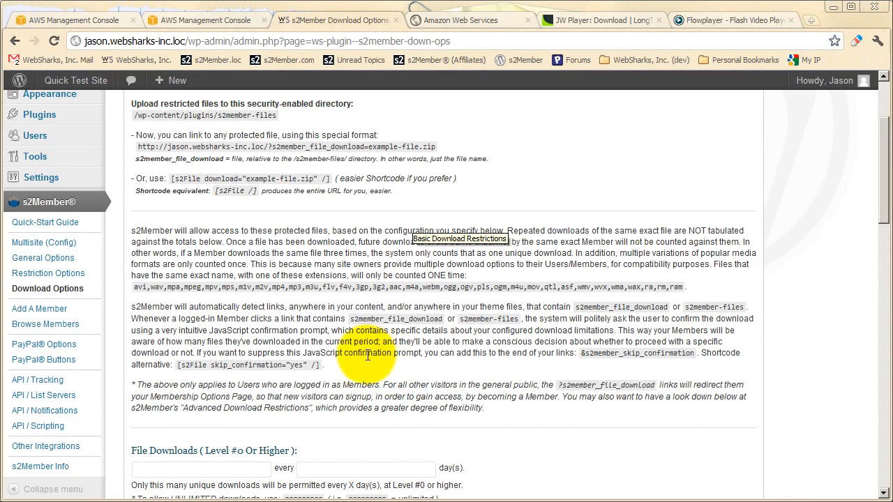
- Copy the full s2member_file_download link for example-file.zip
{"action": "scroll", "coordinate": [368, 355], "scroll_direction": "up", "scroll_amount": 1}
{"action": "left_click_drag", "start_coordinate": [436, 217], "coordinate": [141, 217]}
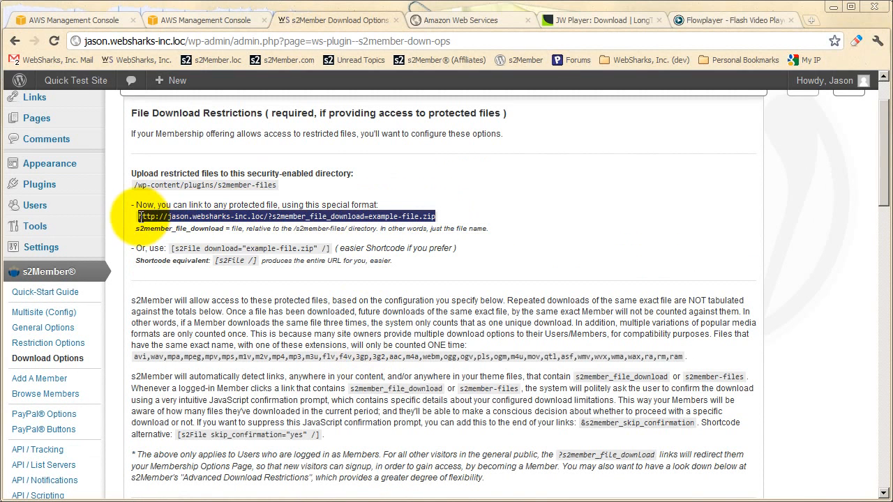
{"action": "right_click", "coordinate": [176, 217]}
{"action": "left_click", "coordinate": [198, 223]}
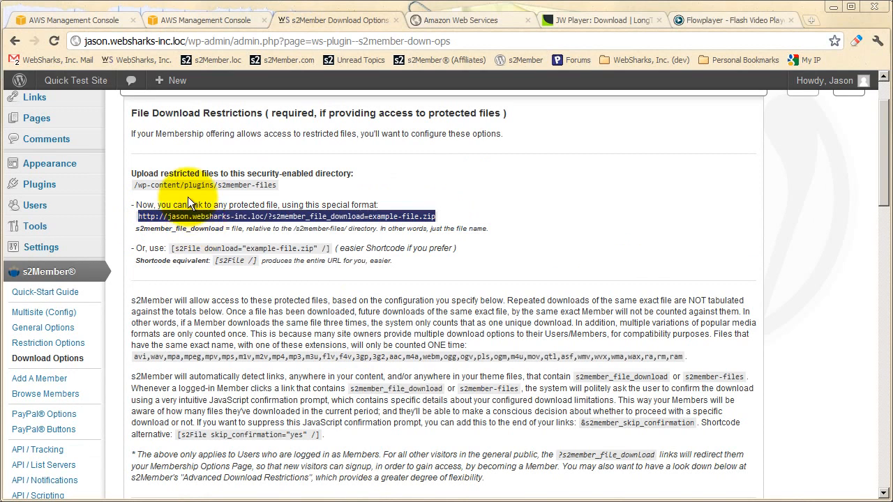
- Read the Basic Download Restrictions notes on repeated downloads and confirmation prompts, along with the download limits per membership level
{"action": "left_click", "coordinate": [187, 197]}
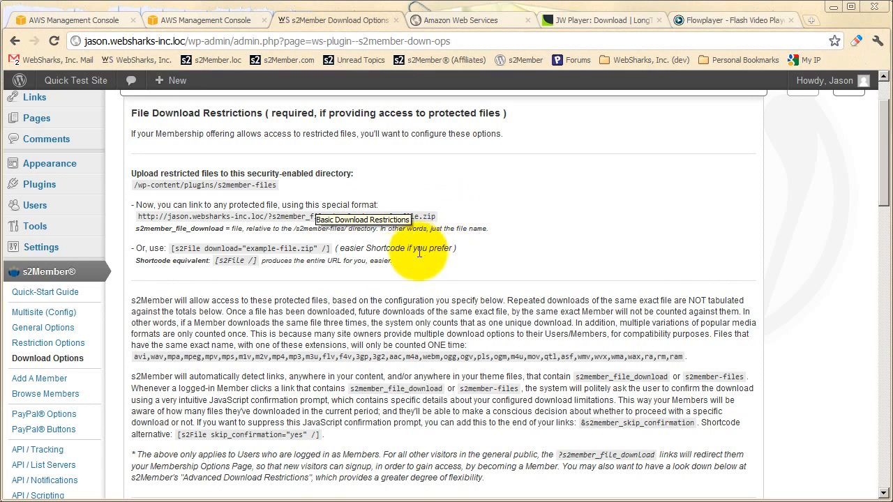
{"action": "scroll", "coordinate": [361, 274], "scroll_direction": "down", "scroll_amount": 1}
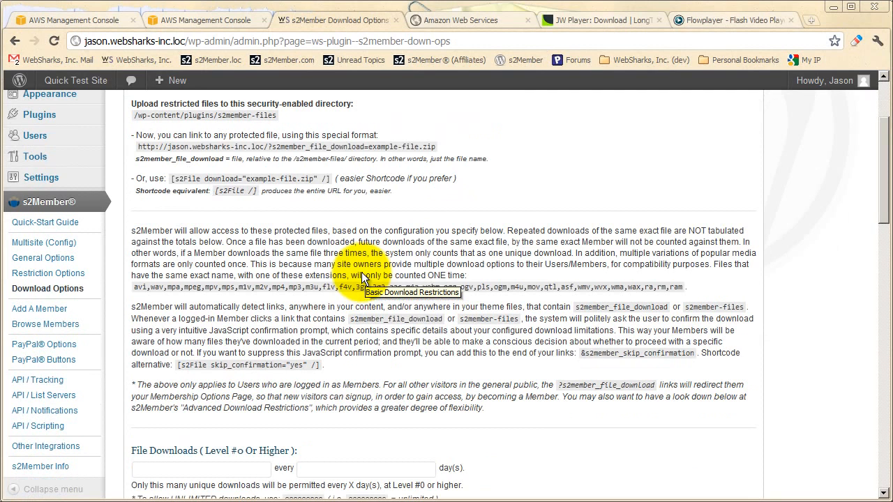
{"action": "scroll", "coordinate": [358, 293], "scroll_direction": "down", "scroll_amount": 1}
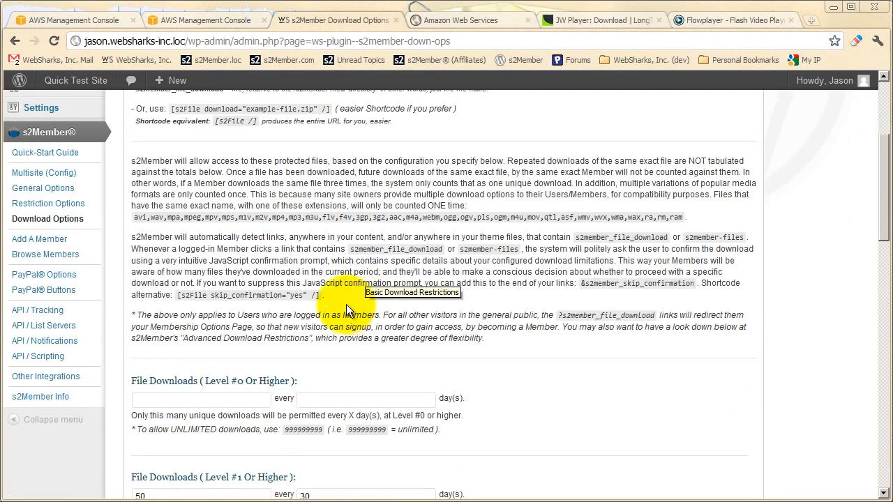
{"action": "scroll", "coordinate": [344, 309], "scroll_direction": "down", "scroll_amount": 3}
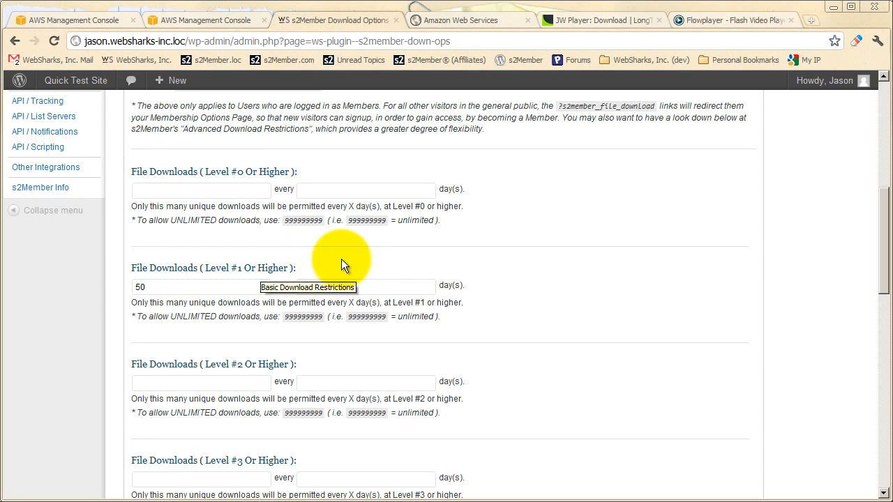
{"action": "scroll", "coordinate": [344, 265], "scroll_direction": "up", "scroll_amount": 3}
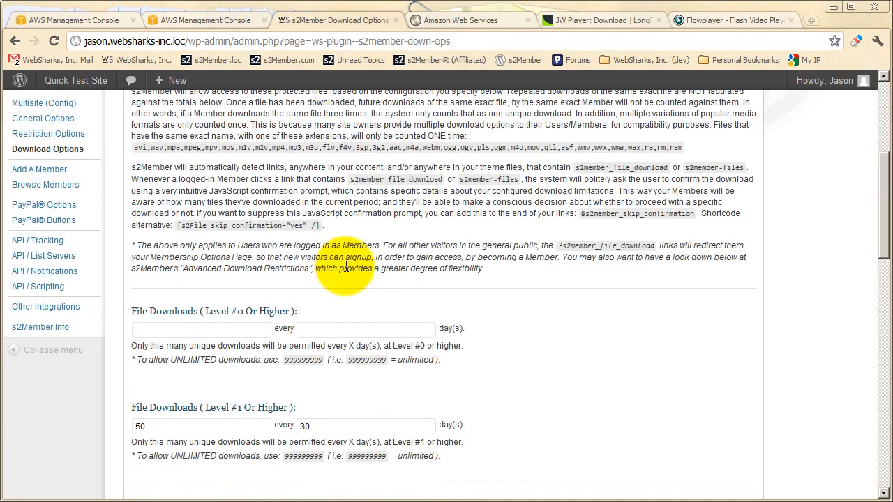
{"action": "scroll", "coordinate": [405, 283], "scroll_direction": "up", "scroll_amount": 1}
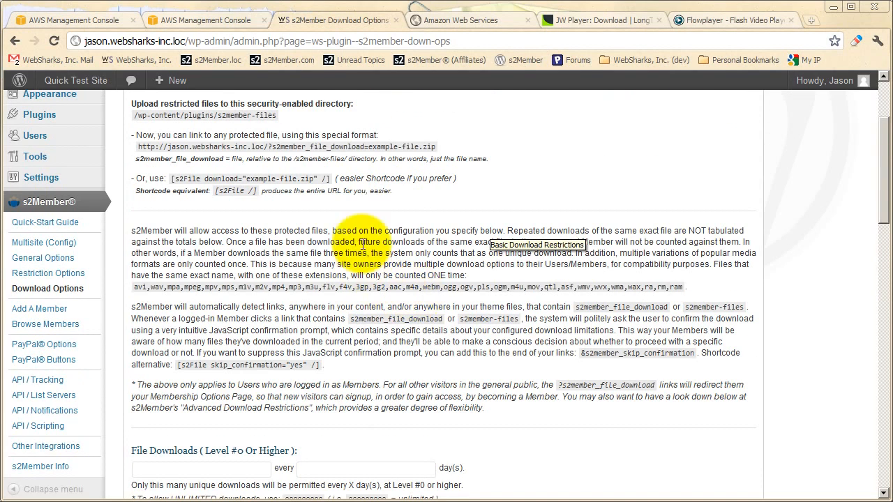
{"action": "scroll", "coordinate": [398, 216], "scroll_direction": "down", "scroll_amount": 1}
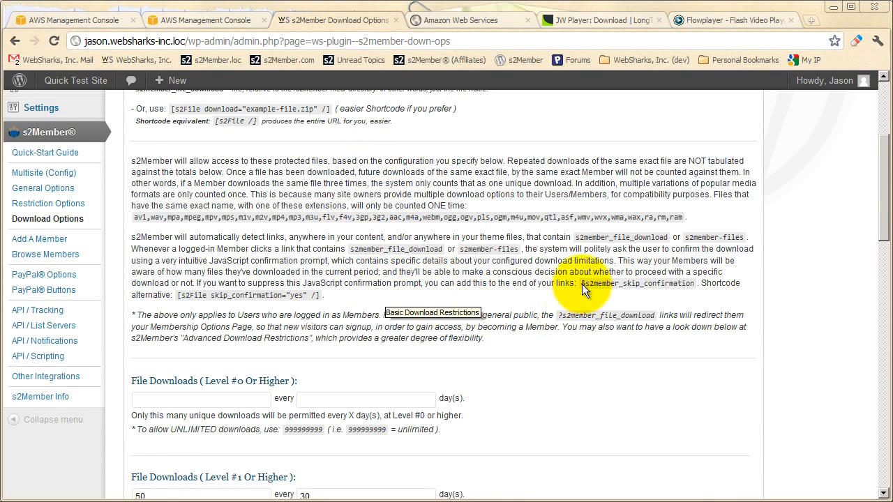
- Copy the &s2member_skip_confirmation parameter from the notes and check the download link whose end it can be added to
{"action": "left_click_drag", "start_coordinate": [583, 284], "coordinate": [689, 291]}
{"action": "right_click", "coordinate": [627, 291]}
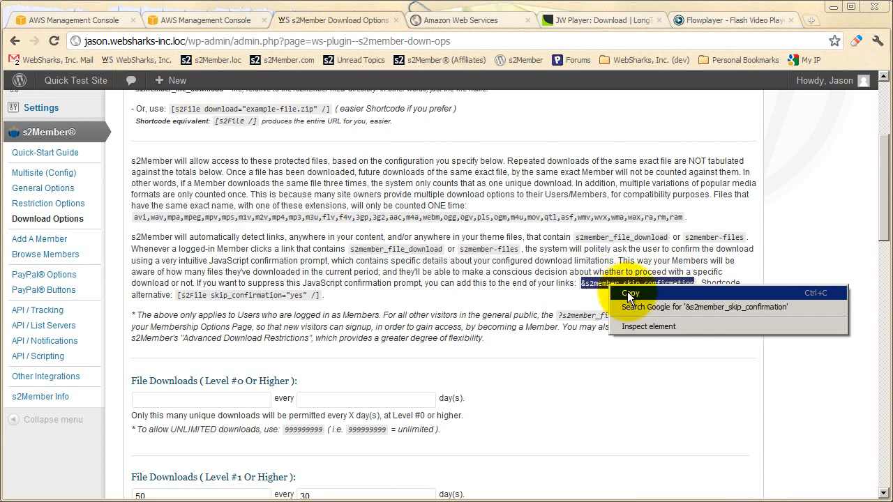
{"action": "scroll", "coordinate": [426, 297], "scroll_direction": "up", "scroll_amount": 2}
{"action": "scroll", "coordinate": [426, 296], "scroll_direction": "up", "scroll_amount": 1}
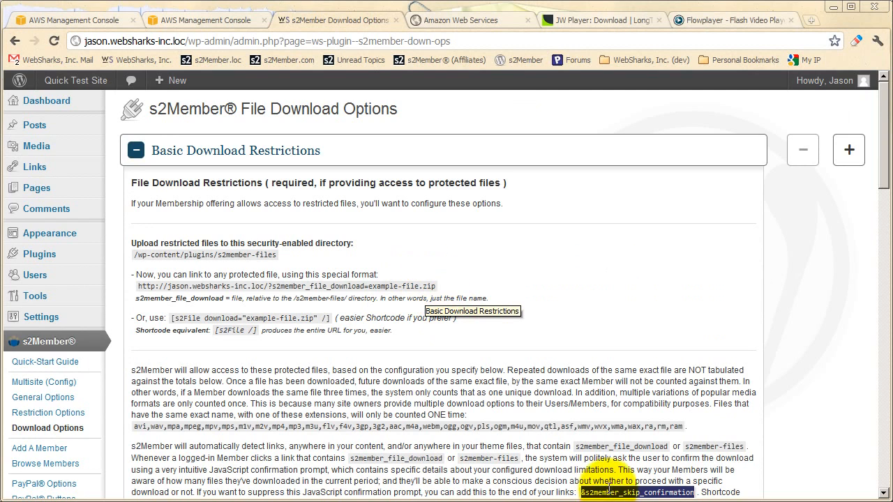
{"action": "scroll", "coordinate": [612, 430], "scroll_direction": "down", "scroll_amount": 1}
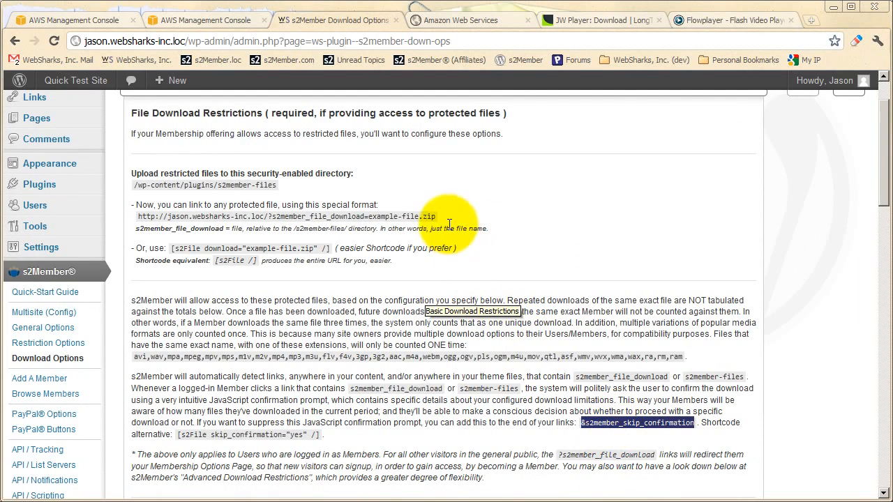
{"action": "left_click", "coordinate": [417, 273]}
- Review the s2member_file_download link format, the skip-confirmation parameter and the list of media extensions counted only once
{"action": "scroll", "coordinate": [367, 308], "scroll_direction": "down", "scroll_amount": 1}
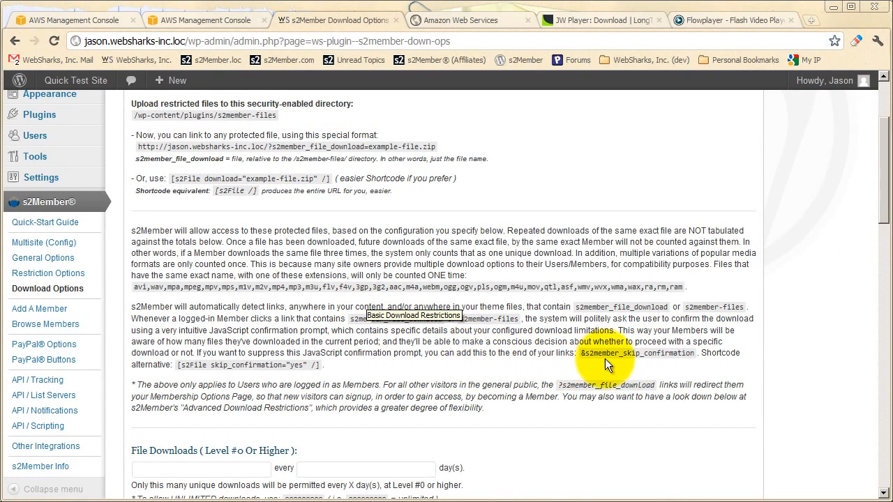
{"action": "scroll", "coordinate": [374, 288], "scroll_direction": "up", "scroll_amount": 2}
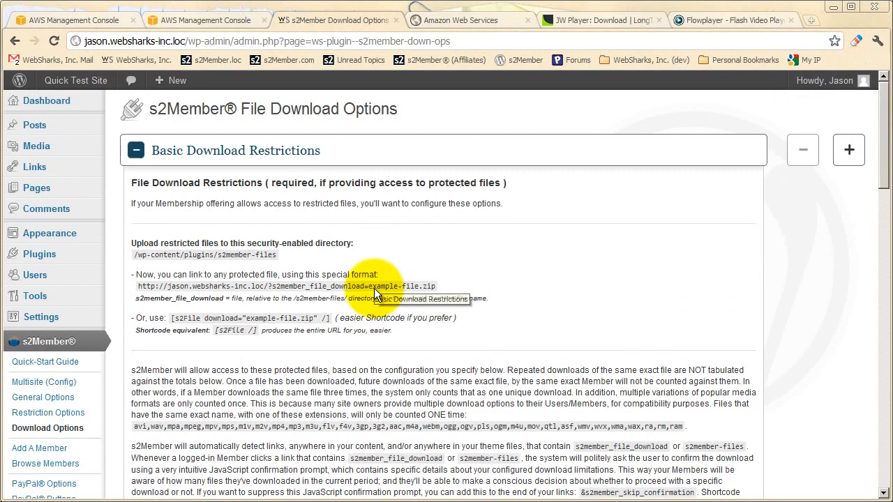
{"action": "scroll", "coordinate": [361, 240], "scroll_direction": "down", "scroll_amount": 1}
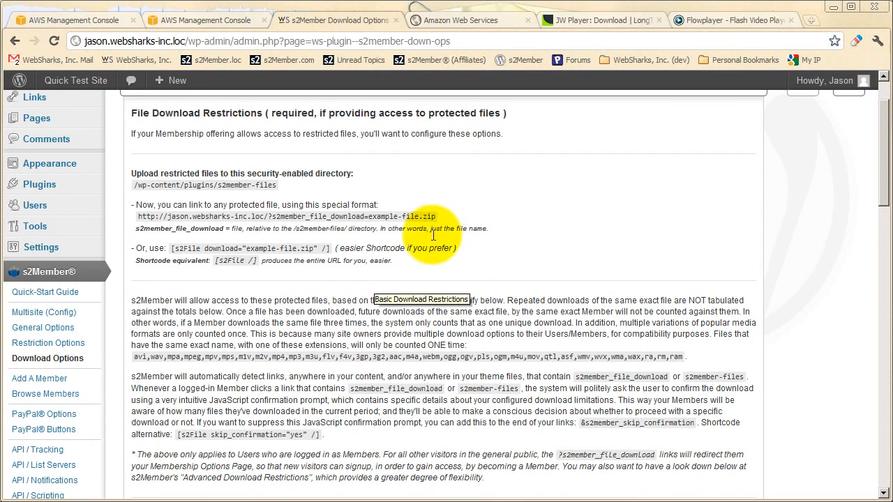
{"action": "scroll", "coordinate": [432, 234], "scroll_direction": "down", "scroll_amount": 1}
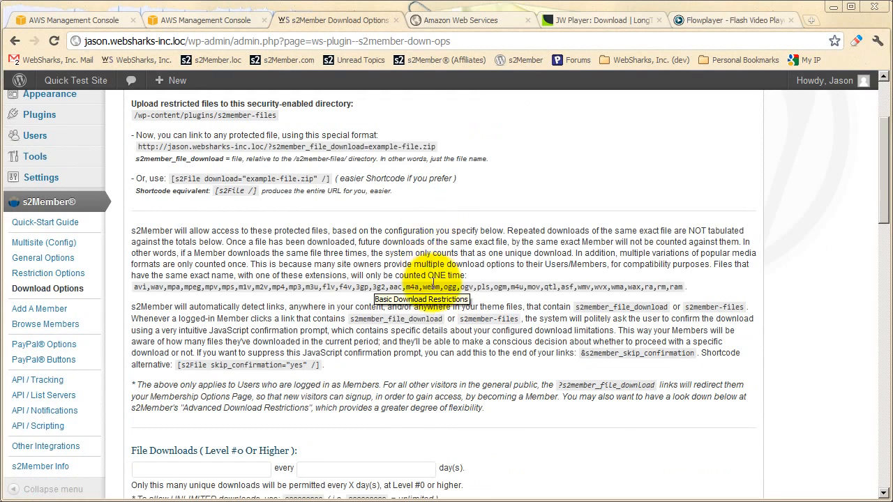
{"action": "scroll", "coordinate": [436, 301], "scroll_direction": "down", "scroll_amount": 1}
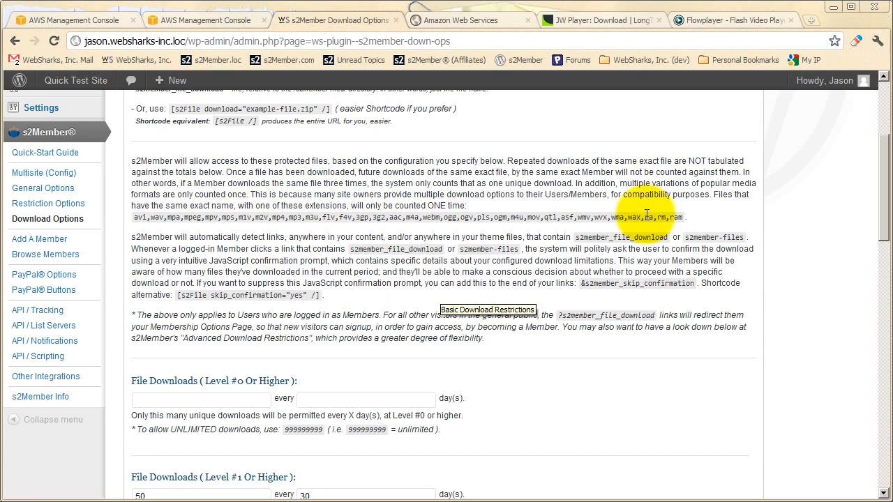
- Collapse Basic Download Restrictions and expand the Inline File Extensions section down to its default extensions setting
{"action": "scroll", "coordinate": [410, 300], "scroll_direction": "up", "scroll_amount": 3}
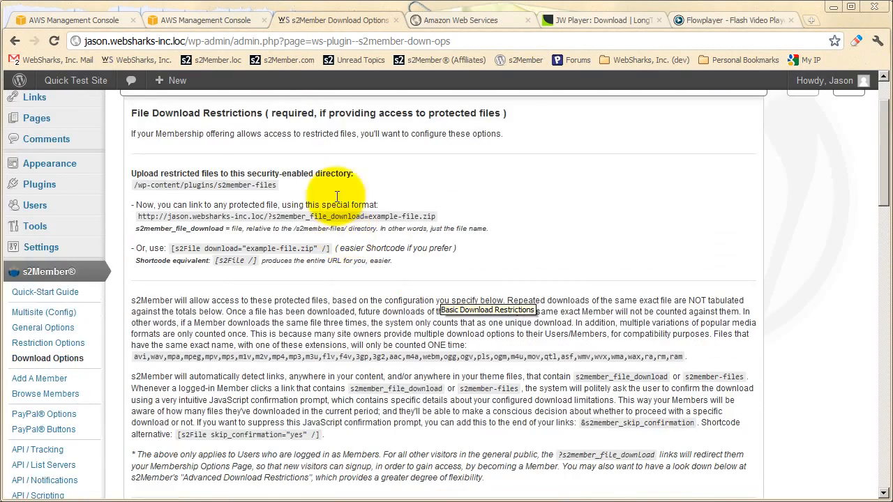
{"action": "scroll", "coordinate": [337, 196], "scroll_direction": "up", "scroll_amount": 2}
{"action": "left_click", "coordinate": [309, 153]}
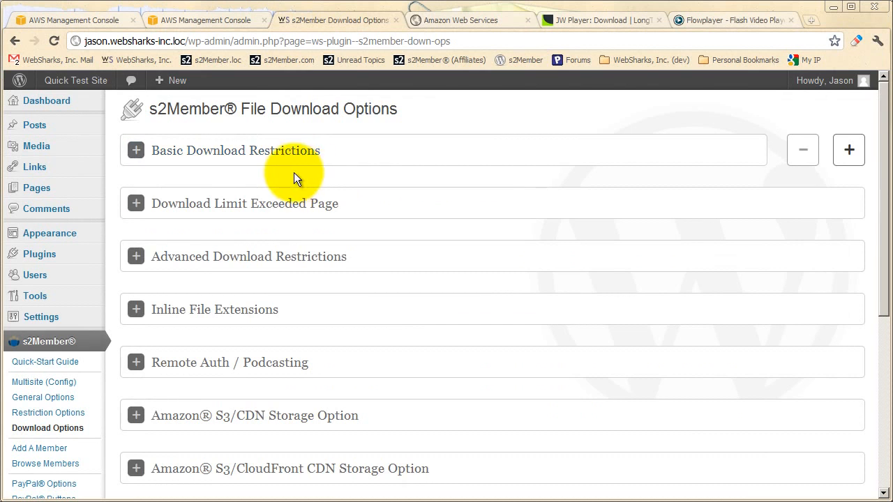
{"action": "left_click", "coordinate": [249, 304]}
{"action": "scroll", "coordinate": [279, 302], "scroll_direction": "down", "scroll_amount": 1}
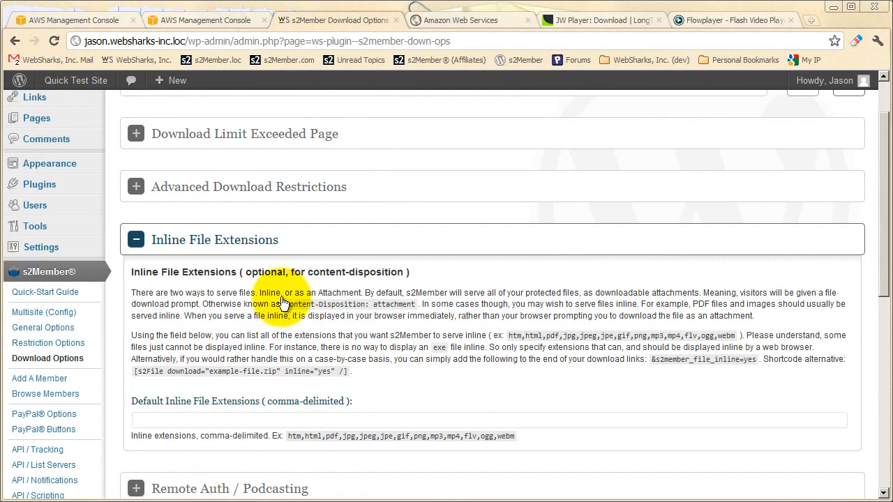
{"action": "scroll", "coordinate": [283, 302], "scroll_direction": "down", "scroll_amount": 1}
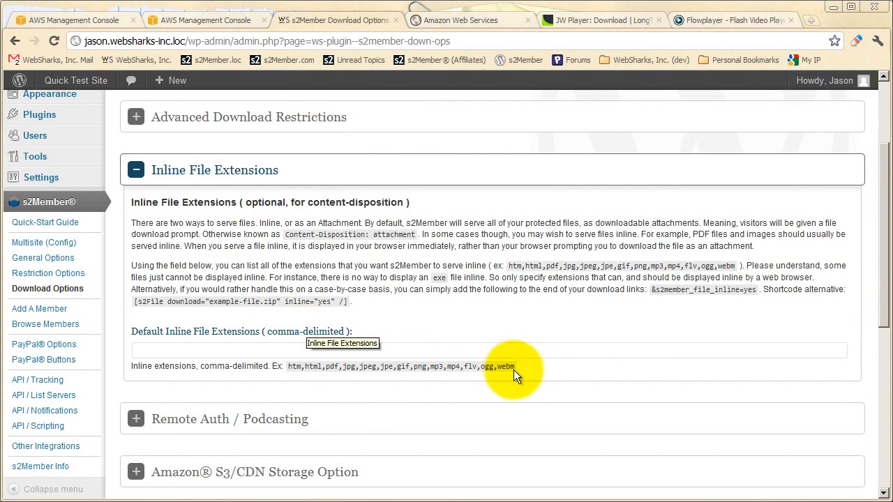
- Copy the example list htm,html,pdf,jpg,jpeg,jpe,gif,png,mp3,mp4,flv,ogg,webm into Default Inline File Extensions
{"action": "left_click_drag", "start_coordinate": [512, 369], "coordinate": [260, 369]}
{"action": "right_click", "coordinate": [315, 371]}
{"action": "left_click", "coordinate": [328, 376]}
{"action": "right_click", "coordinate": [303, 349]}
{"action": "left_click", "coordinate": [328, 410]}
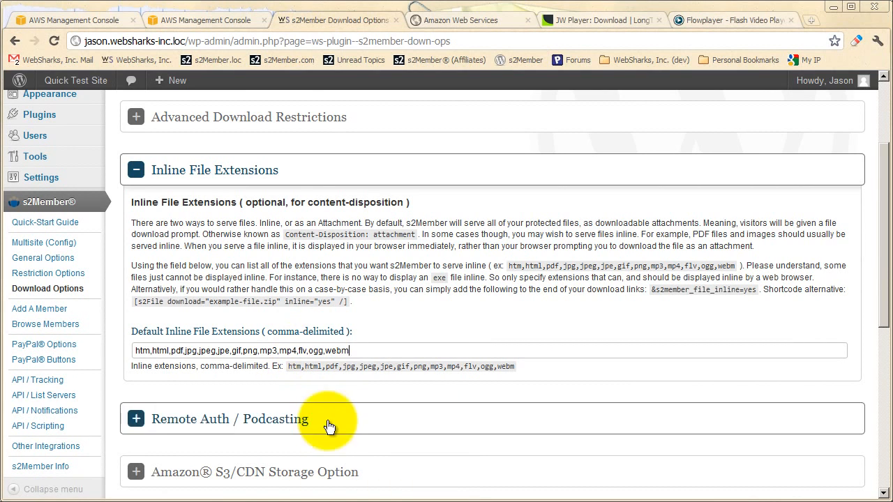
{"action": "left_click", "coordinate": [284, 380]}
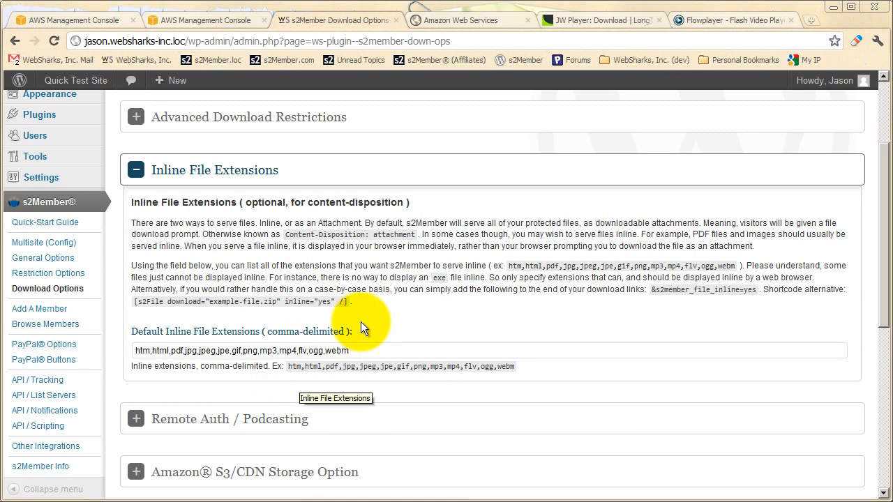
- Highlight the default inline extensions list and the &s2member_file_inline=yes parameter for serving individual links inline
{"action": "left_click_drag", "start_coordinate": [351, 351], "coordinate": [138, 345]}
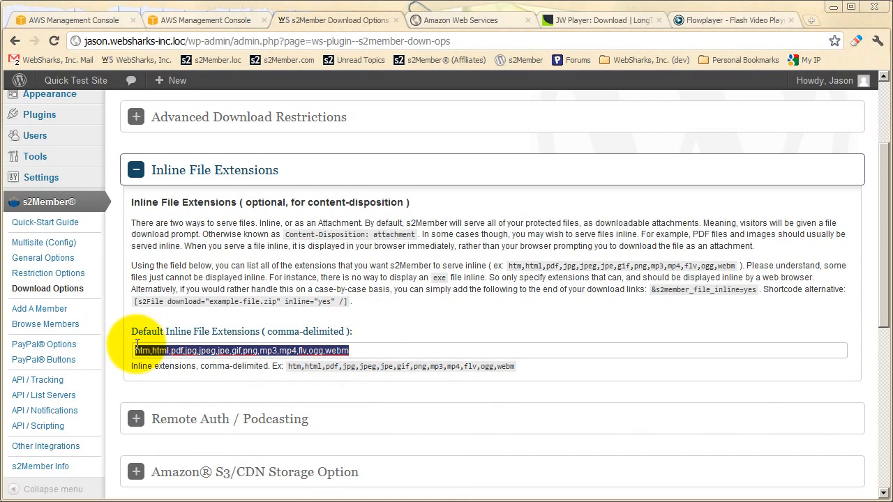
{"action": "left_click", "coordinate": [267, 374]}
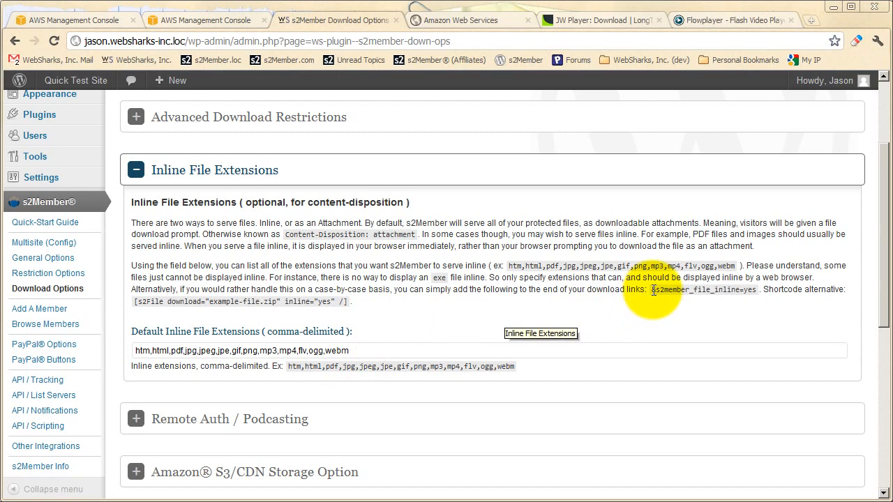
{"action": "left_click_drag", "start_coordinate": [653, 290], "coordinate": [668, 290]}
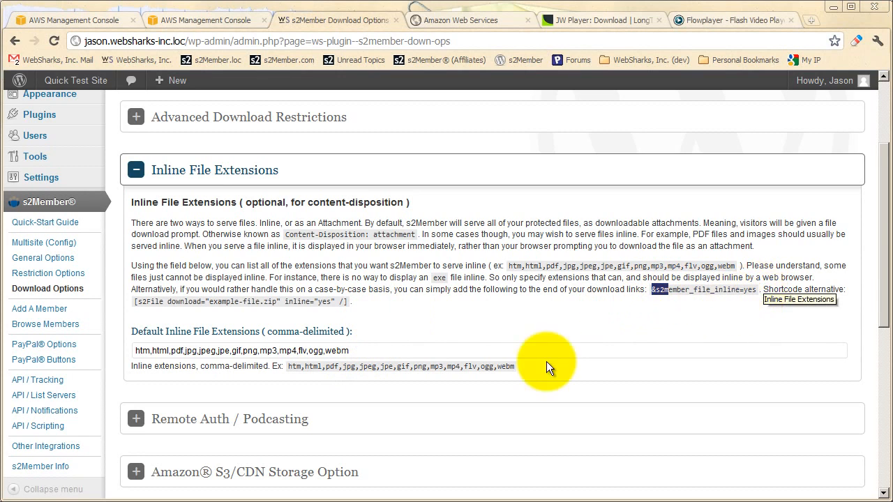
{"action": "left_click", "coordinate": [371, 351]}
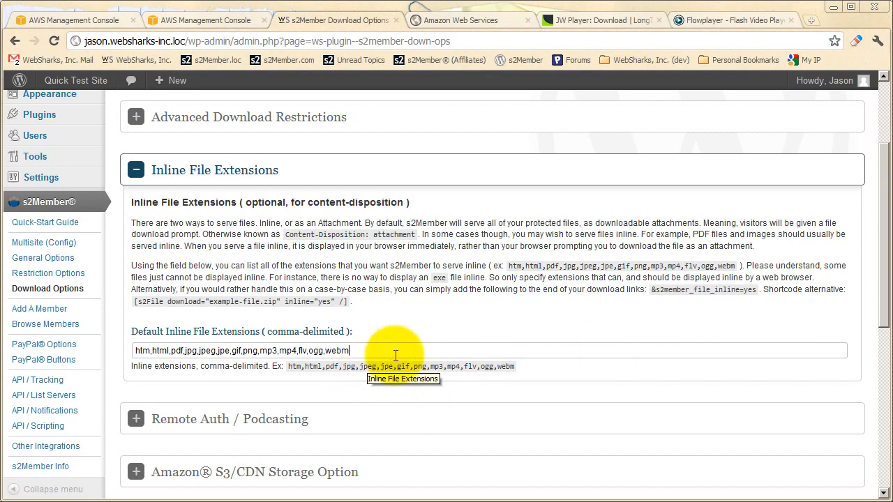
{"action": "left_click", "coordinate": [755, 291]}
{"action": "left_click_drag", "start_coordinate": [755, 291], "coordinate": [658, 293]}
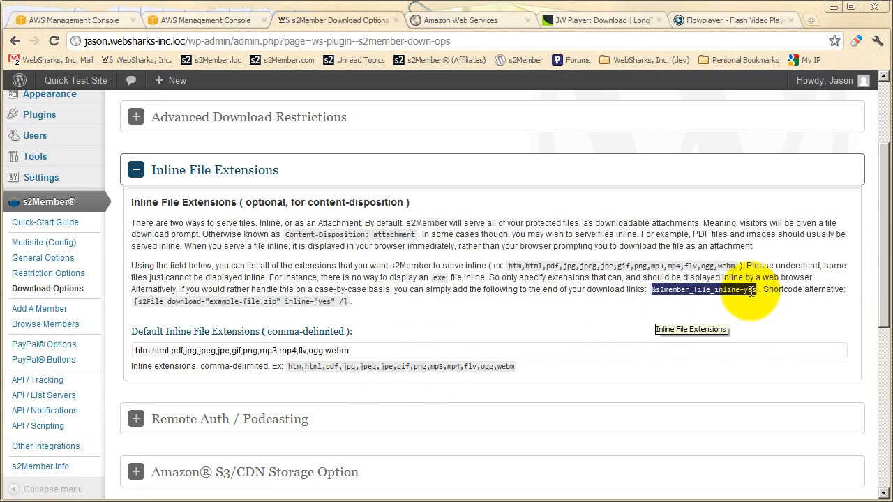
- Expand Basic Download Restrictions and compare its link format and skip-confirmation parameter with the &s2member_file_inline=yes parameter
{"action": "scroll", "coordinate": [566, 325], "scroll_direction": "up", "scroll_amount": 3}
{"action": "left_click", "coordinate": [365, 147]}
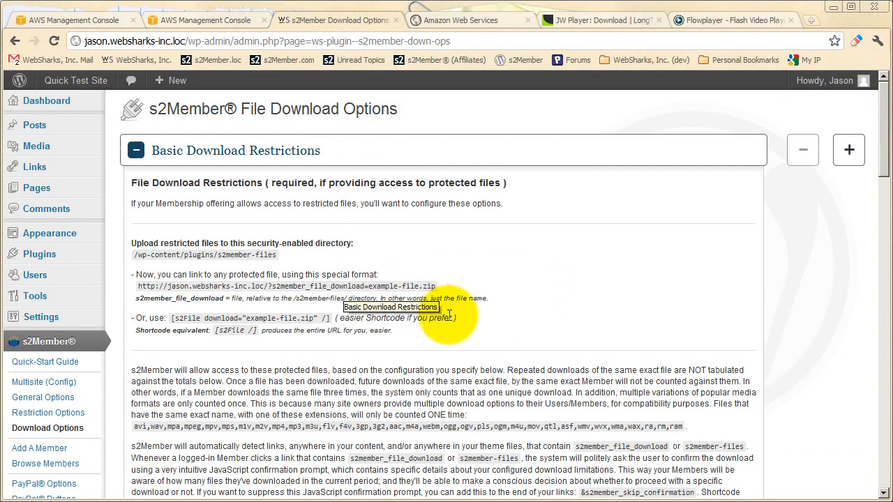
{"action": "scroll", "coordinate": [450, 315], "scroll_direction": "down", "scroll_amount": 2}
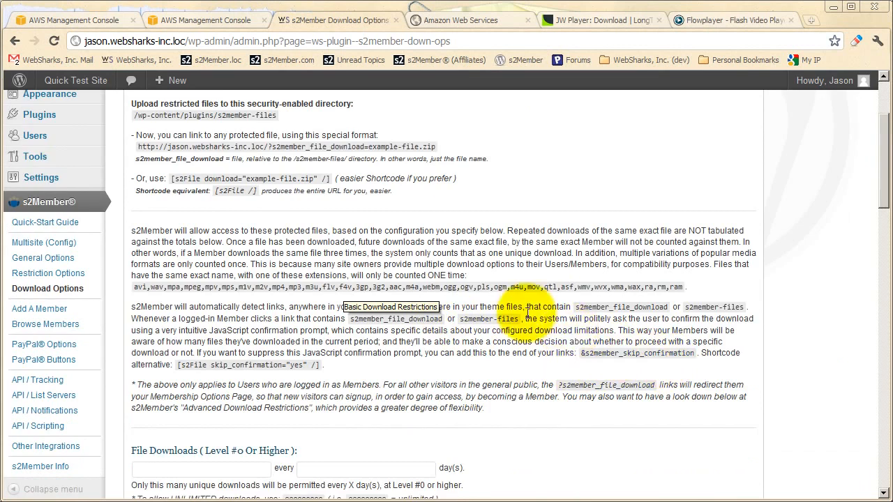
{"action": "scroll", "coordinate": [514, 311], "scroll_direction": "down", "scroll_amount": 8}
{"action": "scroll", "coordinate": [510, 314], "scroll_direction": "down", "scroll_amount": 4}
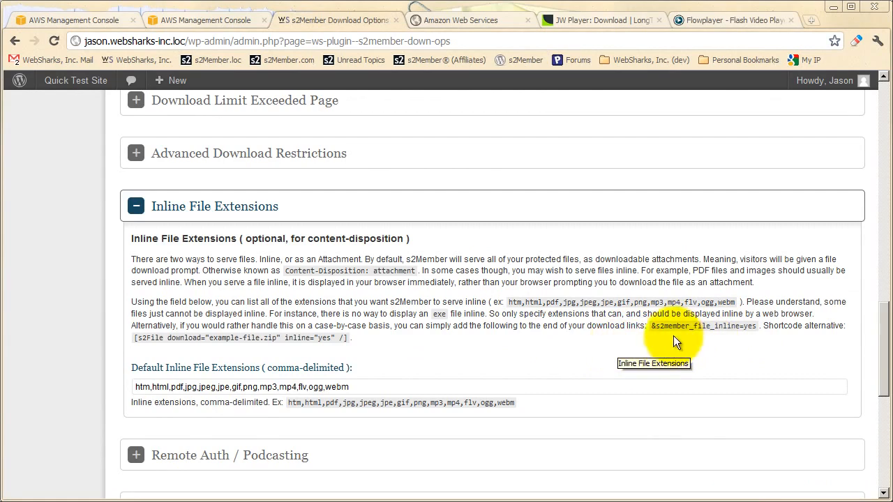
- Collapse the Inline File Extensions and Basic Download Restrictions sections
{"action": "left_click", "coordinate": [412, 206]}
{"action": "scroll", "coordinate": [397, 313], "scroll_direction": "up", "scroll_amount": 6}
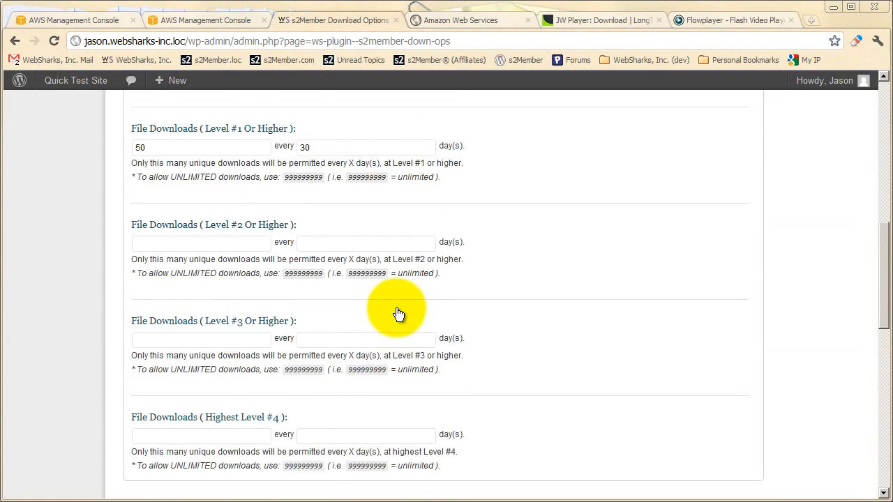
{"action": "scroll", "coordinate": [399, 314], "scroll_direction": "up", "scroll_amount": 7}
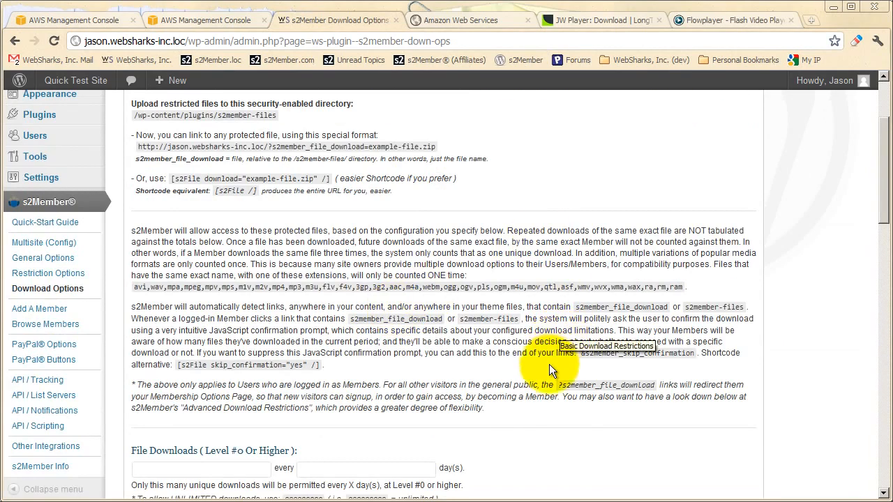
{"action": "scroll", "coordinate": [489, 355], "scroll_direction": "up", "scroll_amount": 2}
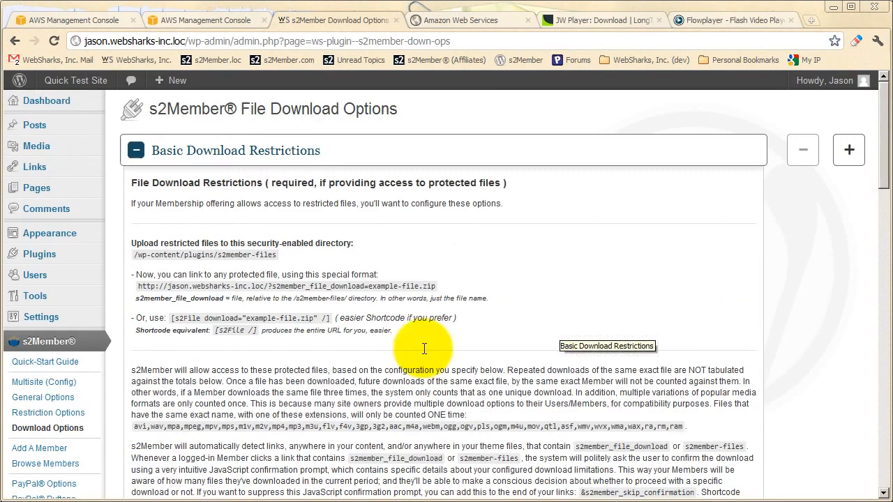
{"action": "left_click", "coordinate": [293, 163]}
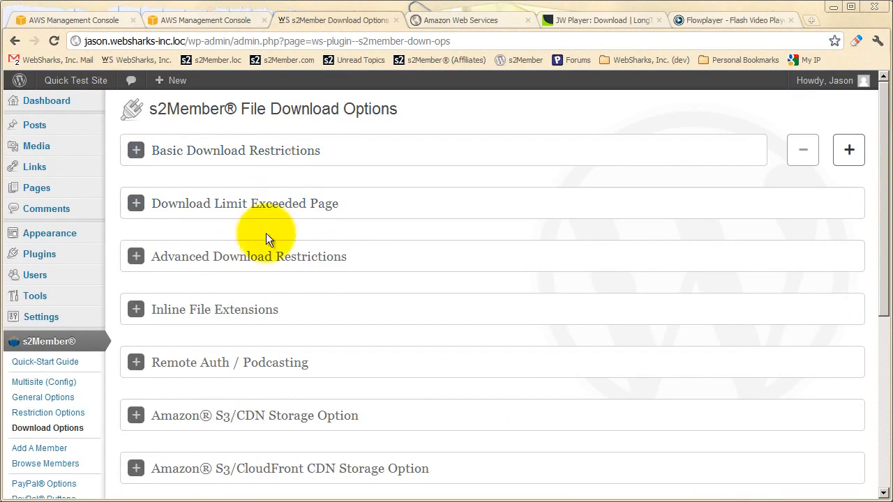
- Reopen Basic Download Restrictions to view the special link and [s2File /] shortcode formats, and collapse it again
{"action": "left_click", "coordinate": [256, 165]}
{"action": "scroll", "coordinate": [257, 164], "scroll_direction": "down", "scroll_amount": 1}
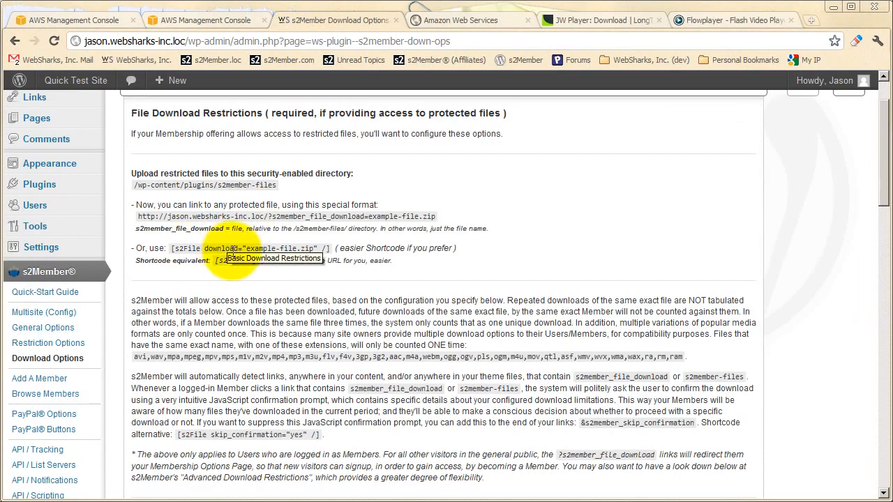
{"action": "scroll", "coordinate": [241, 238], "scroll_direction": "up", "scroll_amount": 1}
{"action": "left_click", "coordinate": [230, 162]}
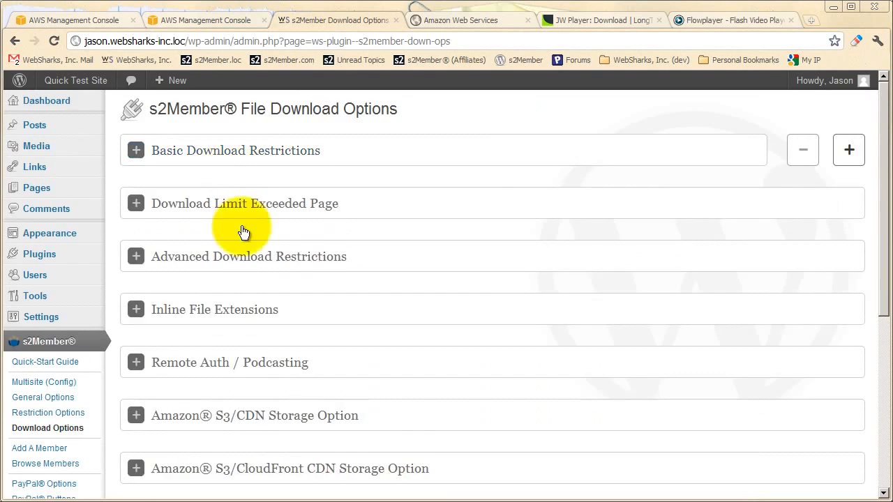
- Expand Basic Download Restrictions and highlight the [s2File download="example-file.zip" /] shortcode
{"action": "scroll", "coordinate": [244, 230], "scroll_direction": "down", "scroll_amount": 5}
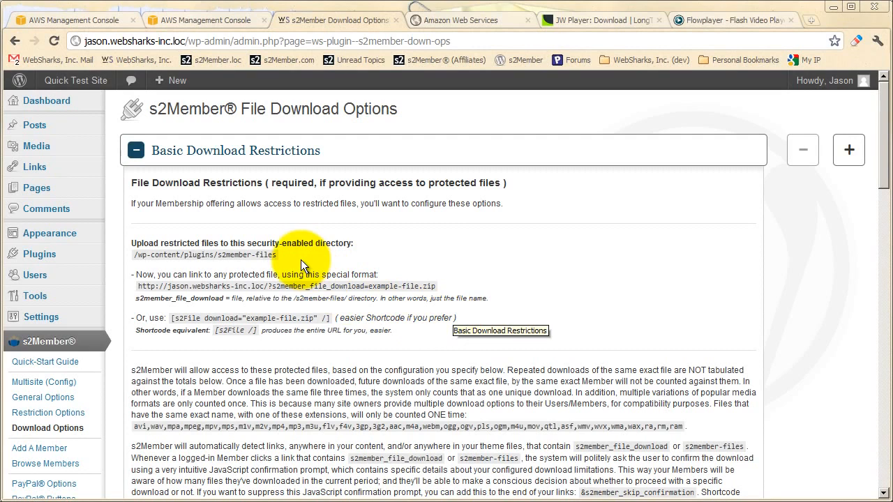
{"action": "left_click_drag", "start_coordinate": [330, 318], "coordinate": [178, 319]}
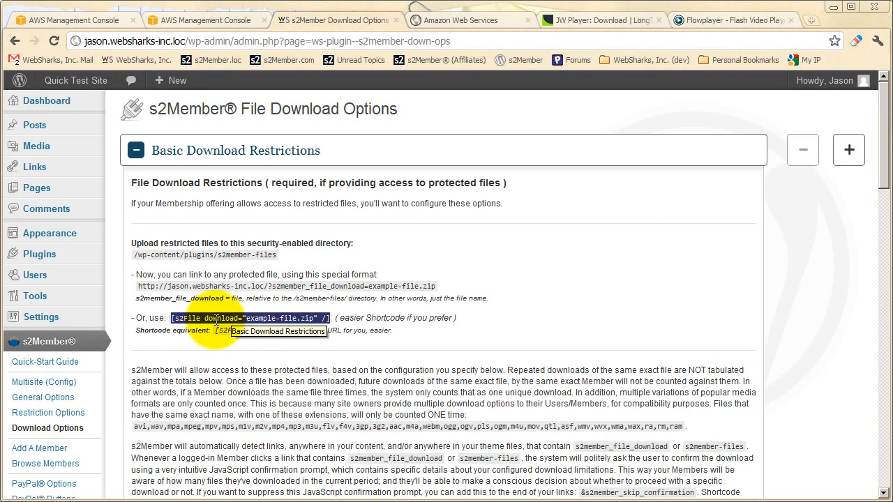
{"action": "right_click", "coordinate": [280, 318]}
{"action": "left_click", "coordinate": [286, 327]}
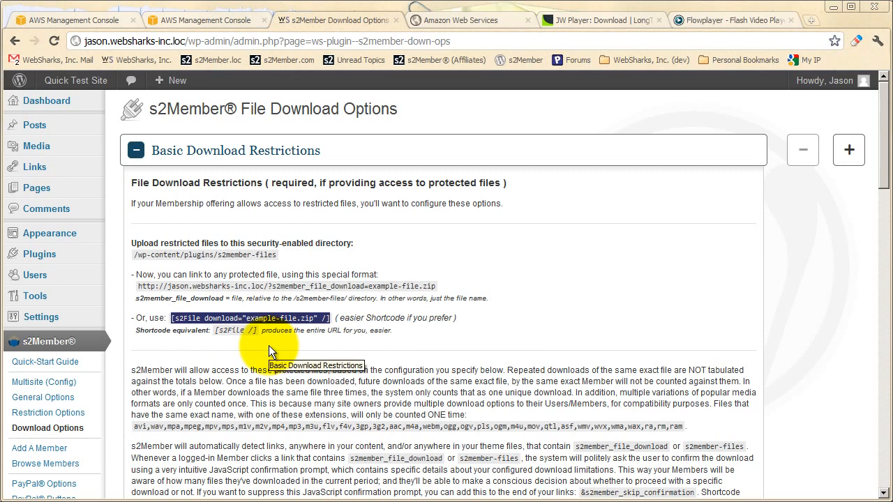
{"action": "left_click", "coordinate": [268, 346]}
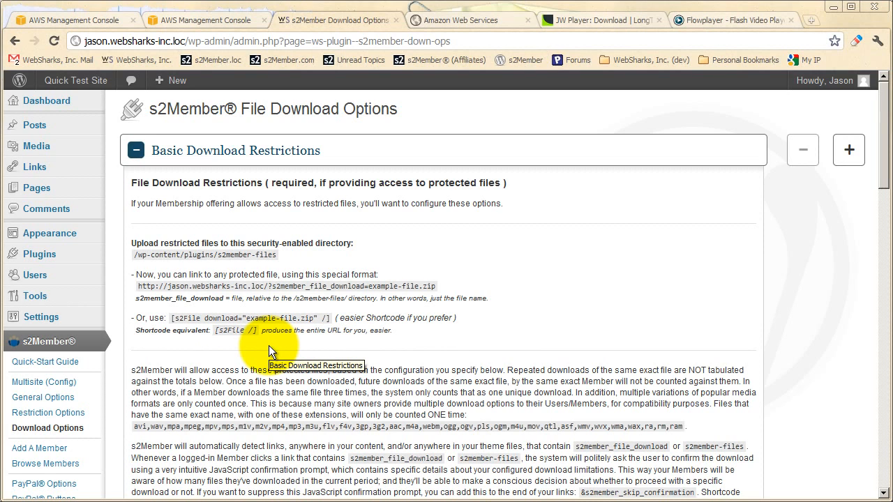
- Compare the special ?s2member_file_download=example-file.zip link format with the [s2File /] shortcode, and collapse Basic Download Restrictions
{"action": "left_click_drag", "start_coordinate": [439, 287], "coordinate": [144, 288]}
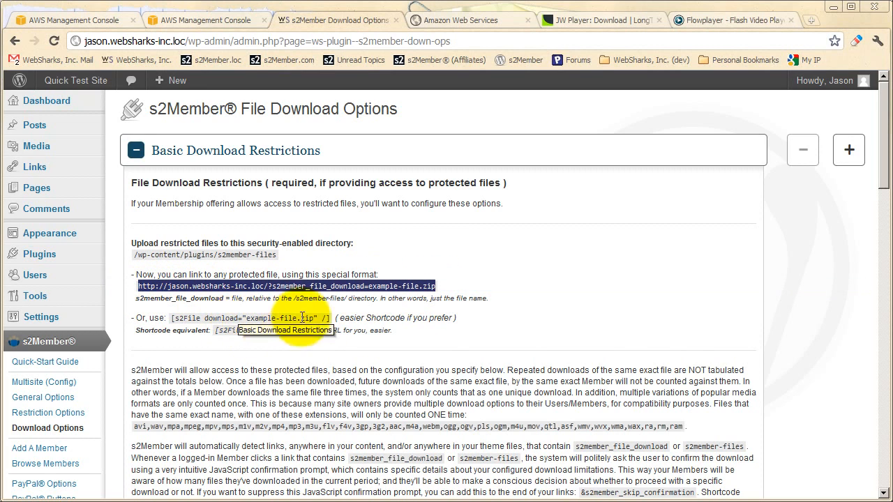
{"action": "left_click", "coordinate": [333, 292]}
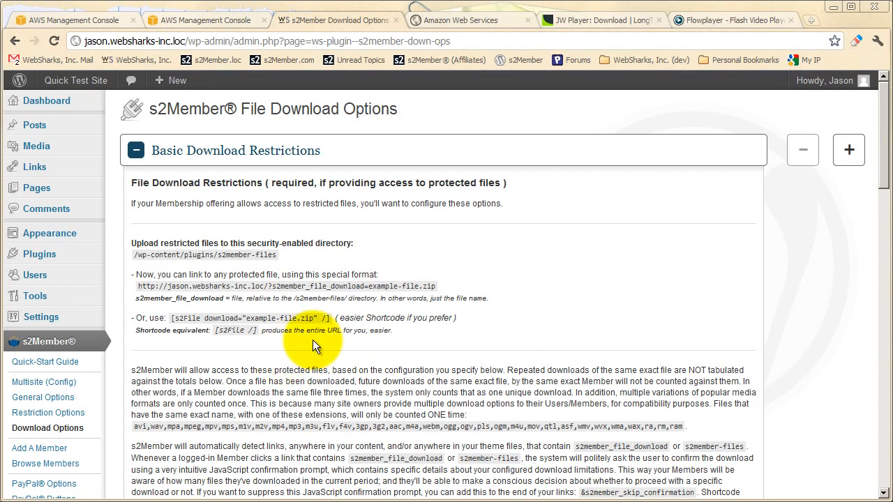
{"action": "left_click_drag", "start_coordinate": [331, 318], "coordinate": [157, 320]}
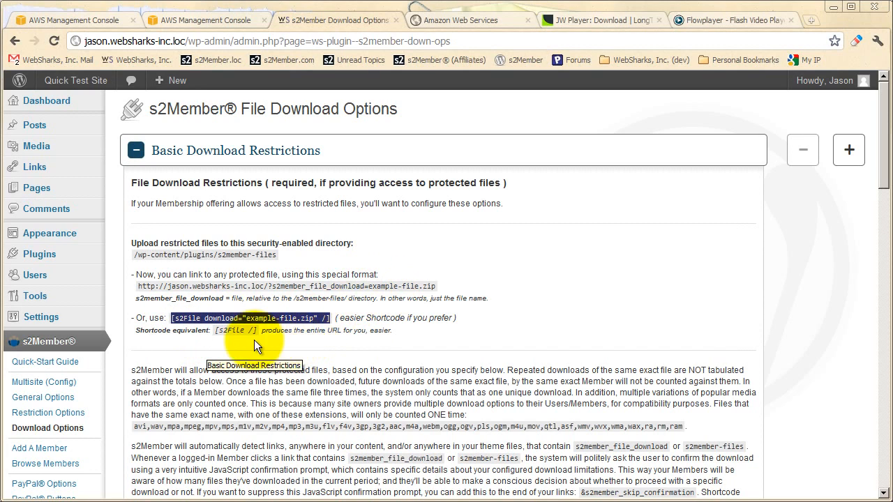
{"action": "left_click", "coordinate": [234, 340]}
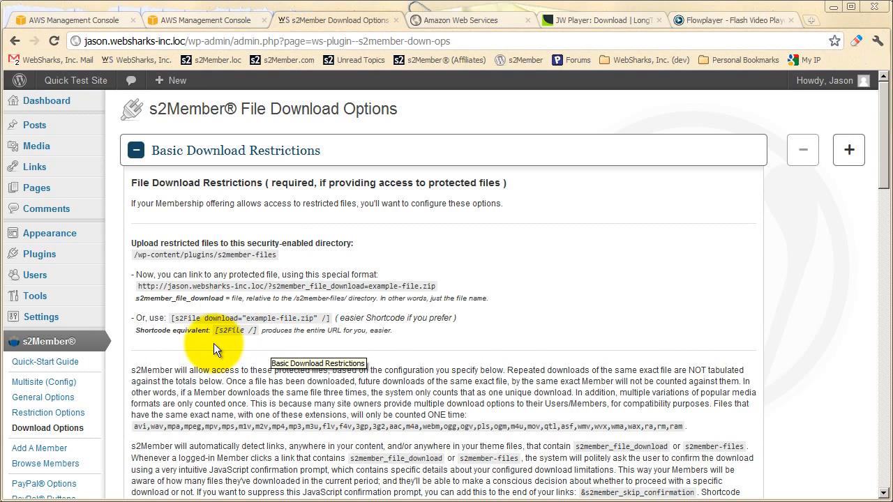
{"action": "left_click", "coordinate": [241, 162]}
- Expand Shortcode Attributes & API Functions ( Explained ), read through the [s2File /] shortcode attributes, and collapse the section
{"action": "scroll", "coordinate": [233, 244], "scroll_direction": "down", "scroll_amount": 5}
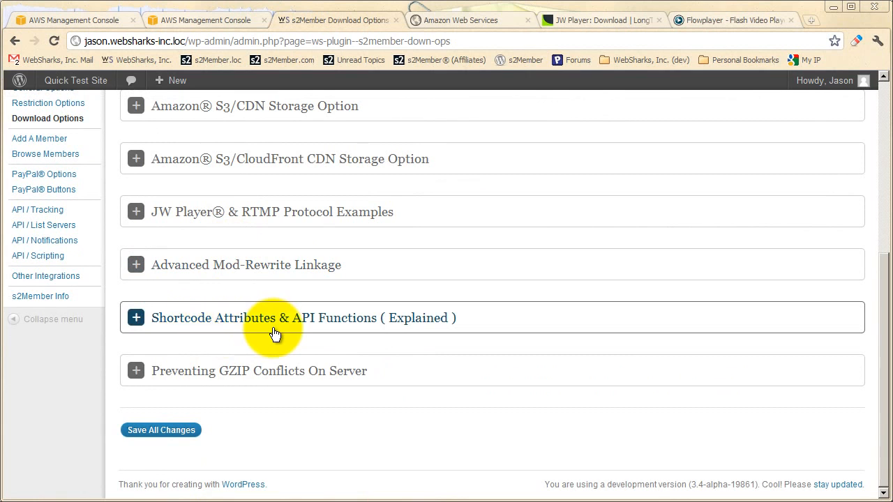
{"action": "left_click", "coordinate": [274, 318]}
{"action": "scroll", "coordinate": [272, 328], "scroll_direction": "down", "scroll_amount": 2}
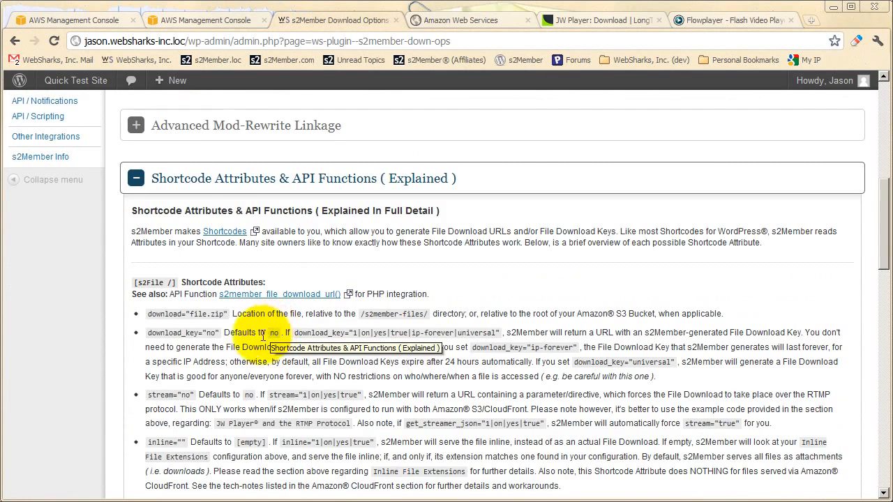
{"action": "scroll", "coordinate": [180, 328], "scroll_direction": "down", "scroll_amount": 1}
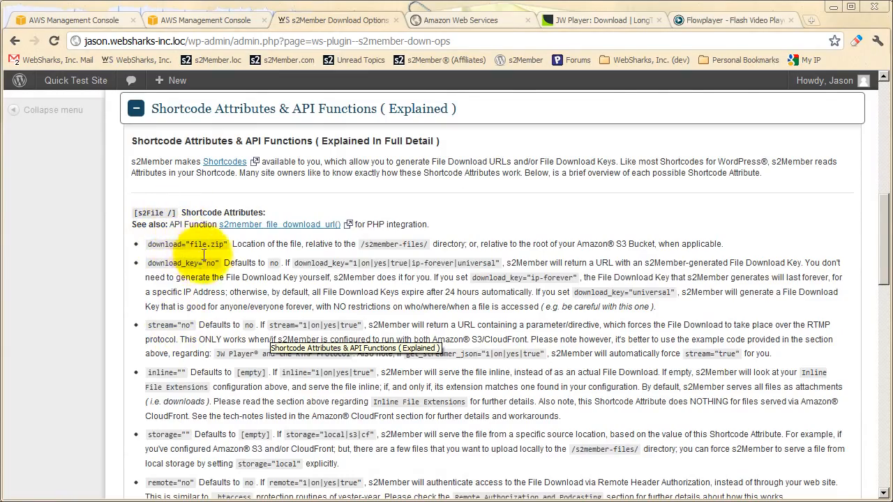
{"action": "scroll", "coordinate": [206, 263], "scroll_direction": "down", "scroll_amount": 2}
{"action": "scroll", "coordinate": [206, 265], "scroll_direction": "down", "scroll_amount": 15}
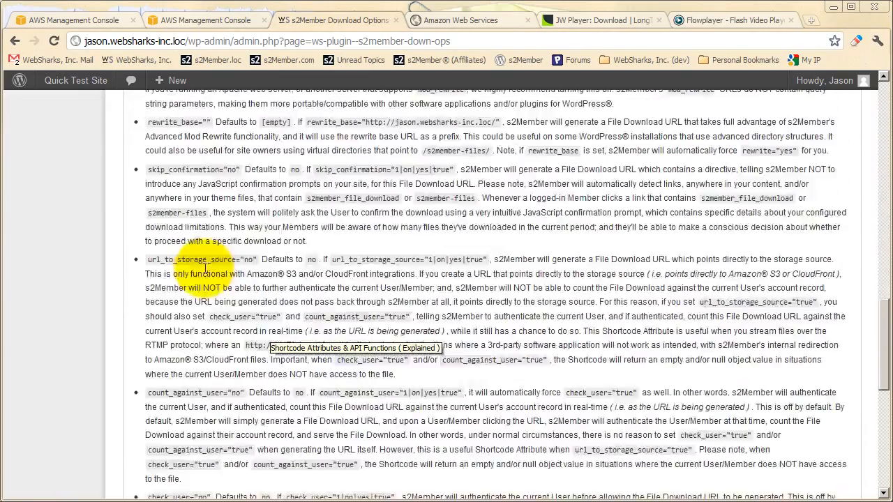
{"action": "scroll", "coordinate": [201, 271], "scroll_direction": "down", "scroll_amount": 1}
{"action": "scroll", "coordinate": [200, 272], "scroll_direction": "up", "scroll_amount": 16}
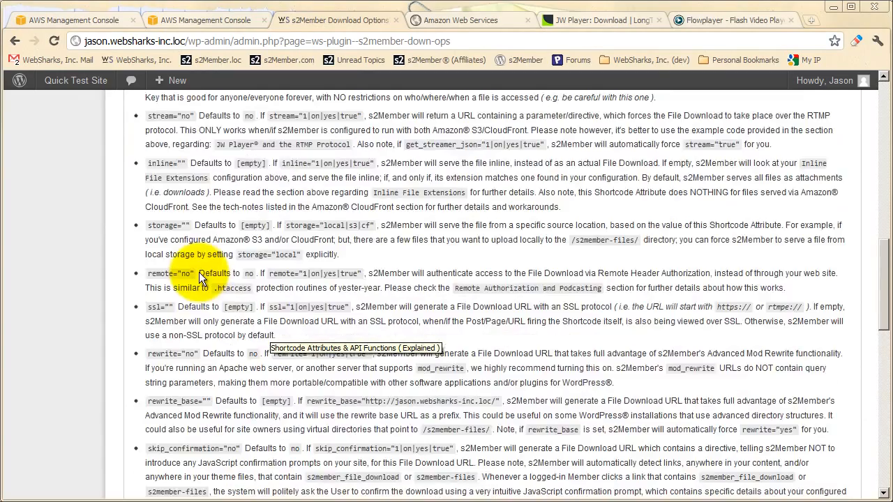
{"action": "scroll", "coordinate": [199, 272], "scroll_direction": "up", "scroll_amount": 3}
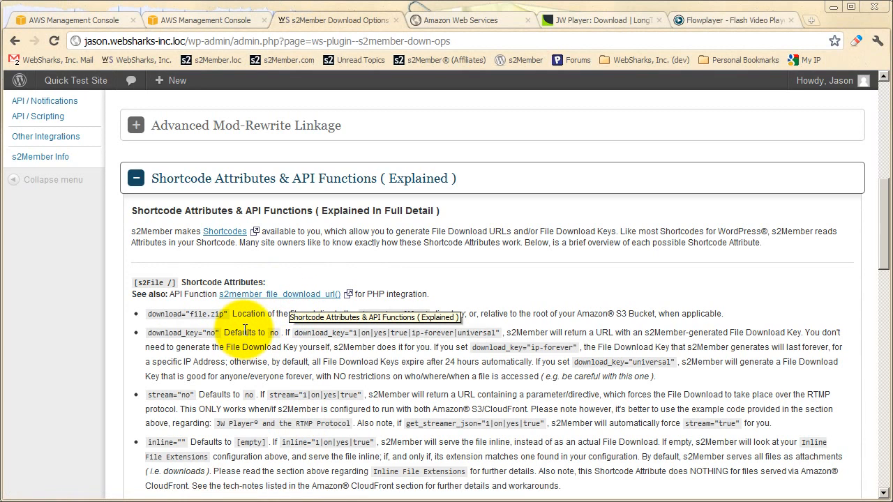
{"action": "left_click", "coordinate": [232, 183]}
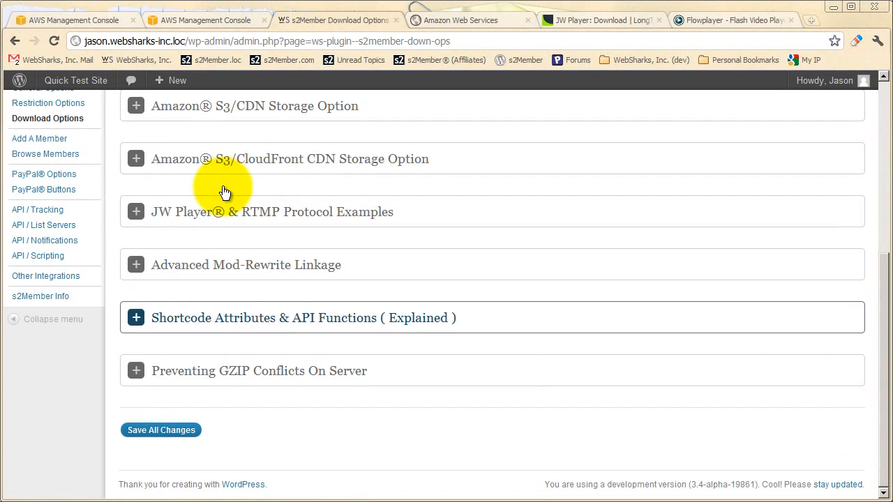
- Expand Advanced Mod-Rewrite Linkage and highlight the direct link format /wp-content/plugins/s2member-files/example-file.zip
{"action": "left_click", "coordinate": [218, 272]}
{"action": "scroll", "coordinate": [245, 286], "scroll_direction": "down", "scroll_amount": 1}
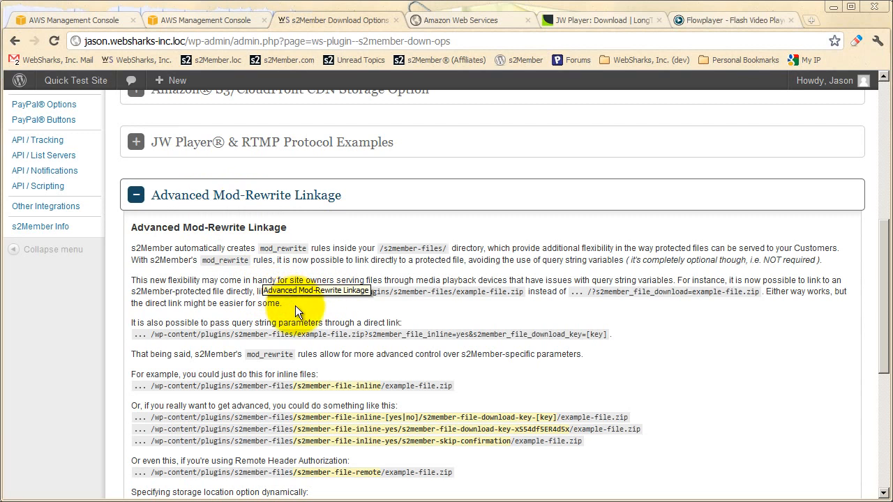
{"action": "left_click_drag", "start_coordinate": [523, 292], "coordinate": [291, 294]}
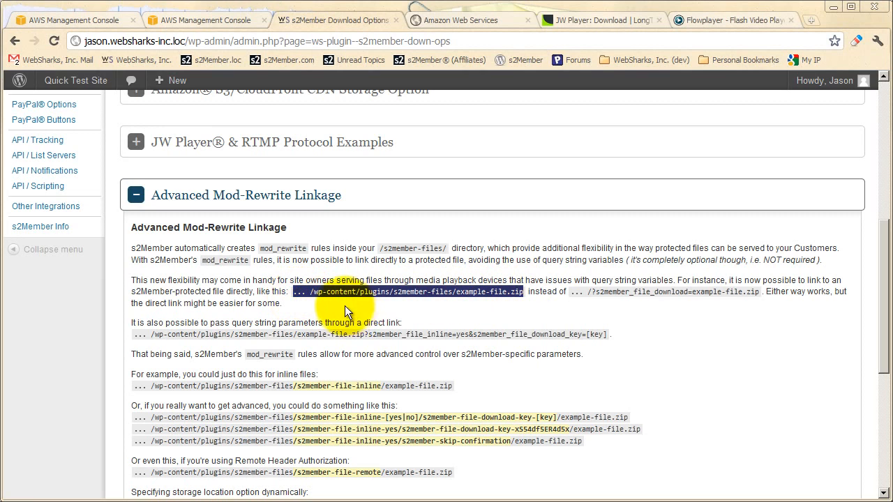
{"action": "left_click", "coordinate": [308, 300]}
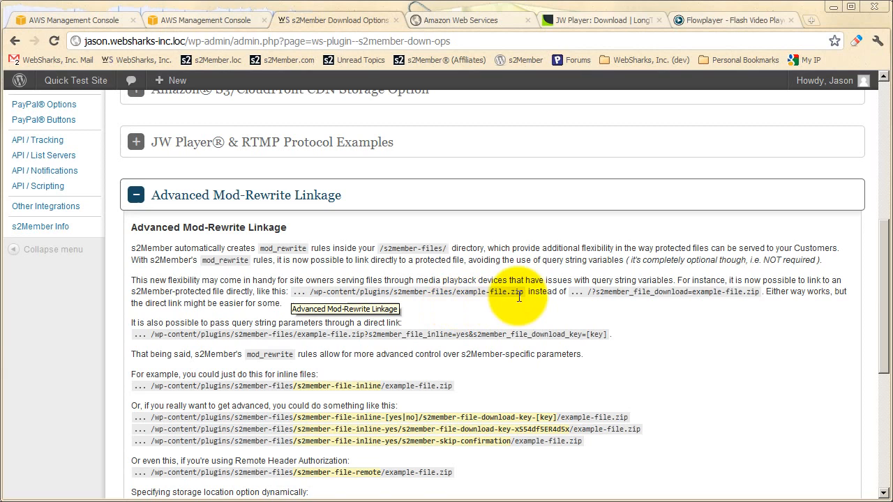
{"action": "left_click_drag", "start_coordinate": [523, 293], "coordinate": [300, 294]}
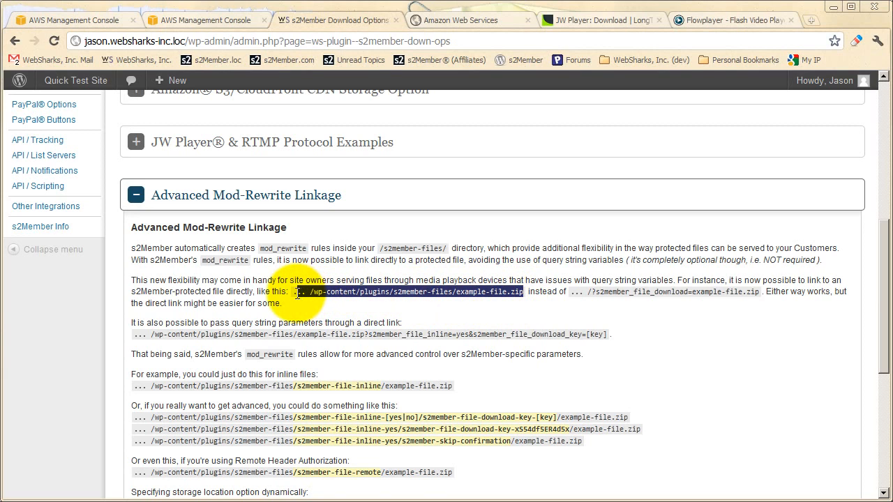
{"action": "left_click", "coordinate": [486, 303]}
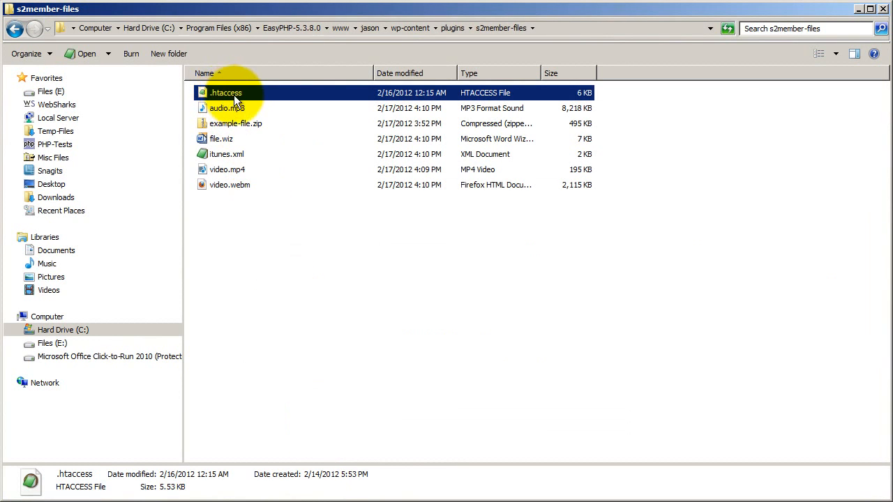
- Return from the s2member-files folder to the browser and compare the direct file link with the /?s2member_file_download=example-file.zip format
{"action": "key", "text": "alt+Tab"}
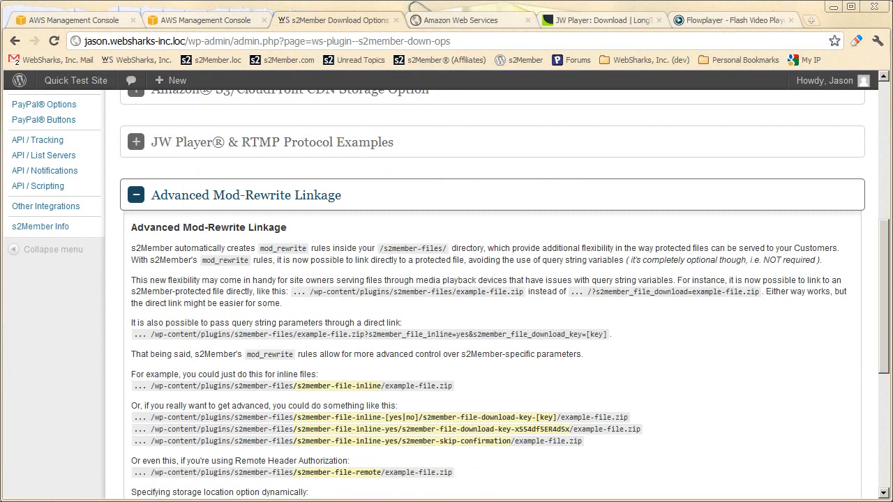
{"action": "left_click_drag", "start_coordinate": [523, 292], "coordinate": [292, 293]}
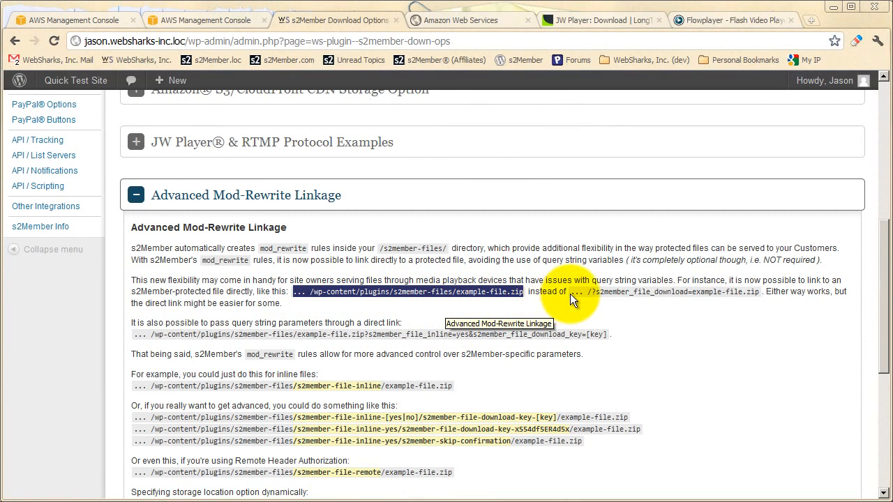
{"action": "left_click_drag", "start_coordinate": [570, 294], "coordinate": [758, 293]}
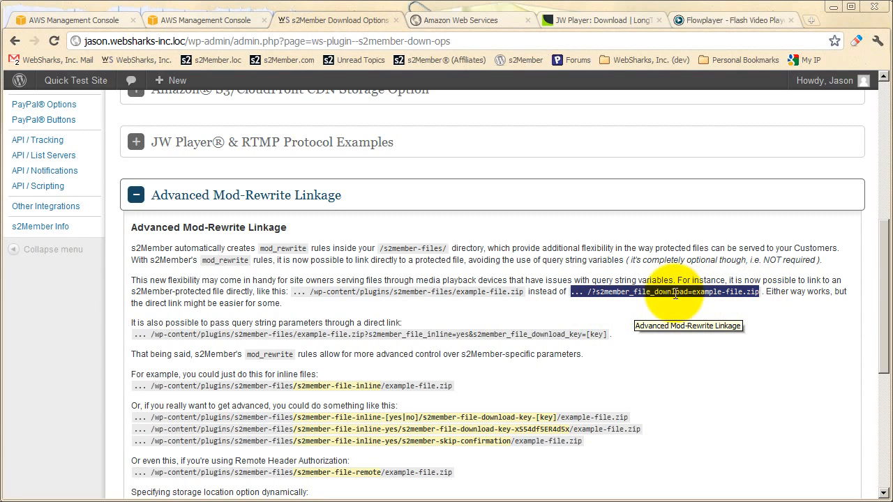
{"action": "left_click", "coordinate": [521, 299]}
{"action": "left_click_drag", "start_coordinate": [523, 292], "coordinate": [298, 292]}
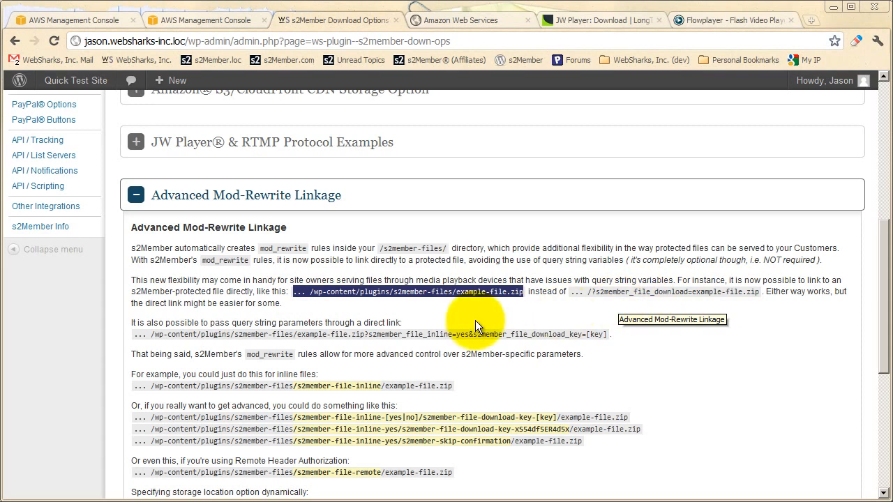
{"action": "left_click", "coordinate": [409, 314]}
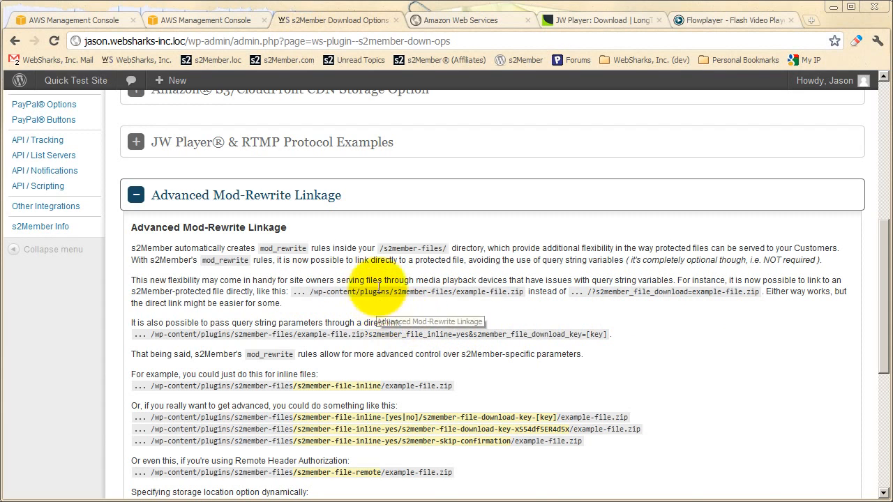
- Highlight the s2member_file_inline=yes query parameter in the direct link and the equivalent s2member-file-inline/ path segment for inline files
{"action": "scroll", "coordinate": [380, 288], "scroll_direction": "down", "scroll_amount": 1}
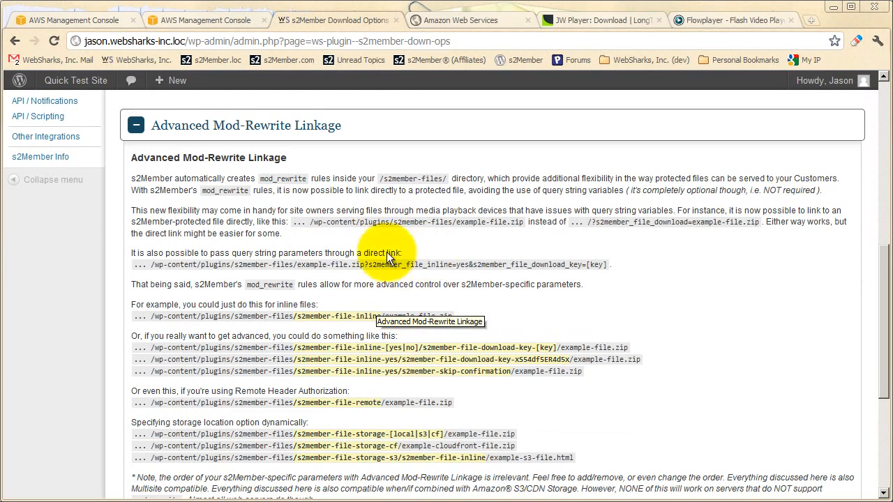
{"action": "scroll", "coordinate": [380, 265], "scroll_direction": "down", "scroll_amount": 1}
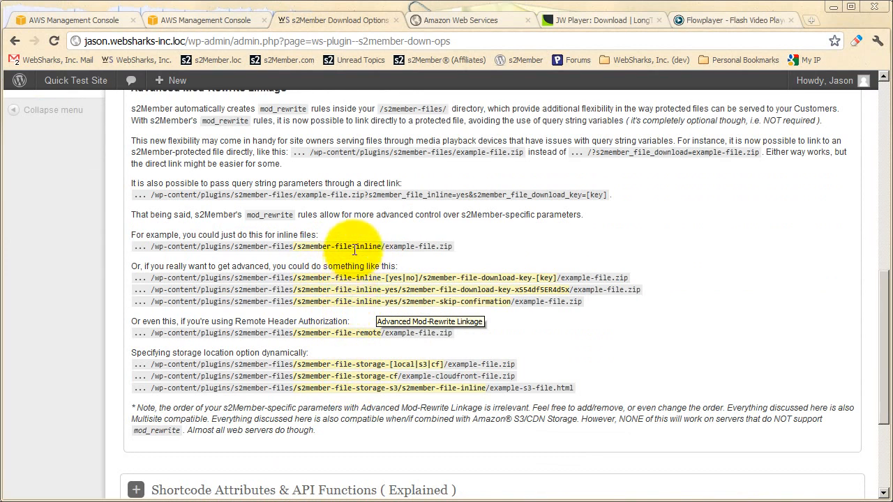
{"action": "left_click_drag", "start_coordinate": [369, 196], "coordinate": [467, 196]}
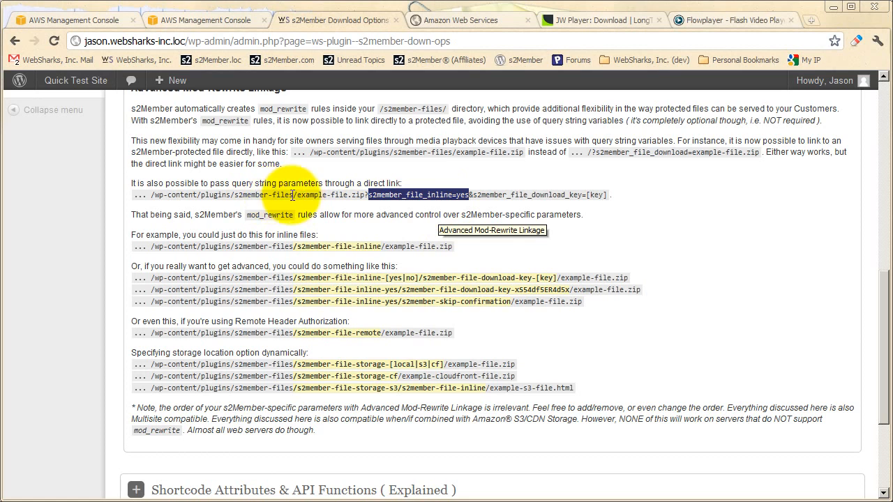
{"action": "left_click_drag", "start_coordinate": [294, 196], "coordinate": [432, 193]}
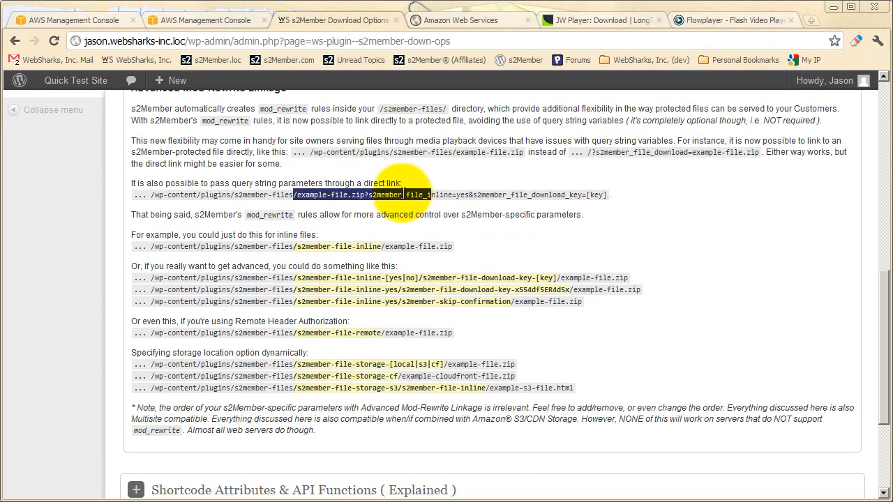
{"action": "left_click", "coordinate": [404, 194]}
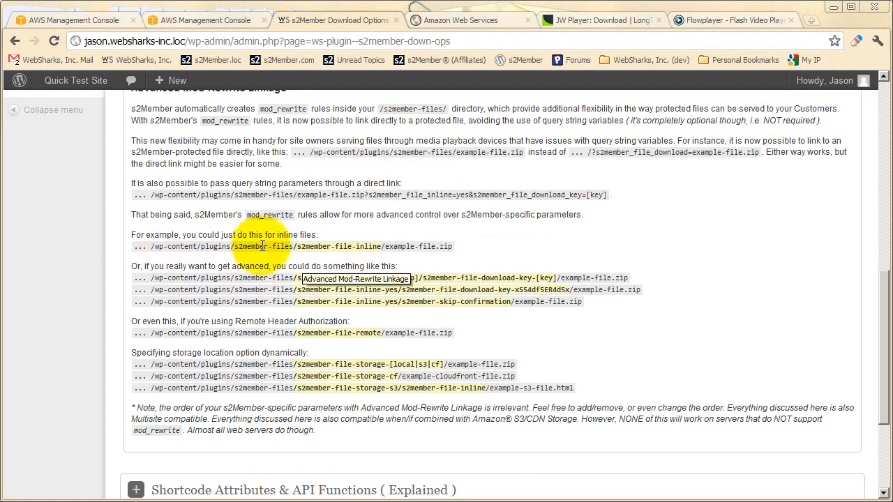
{"action": "left_click_drag", "start_coordinate": [385, 247], "coordinate": [298, 249]}
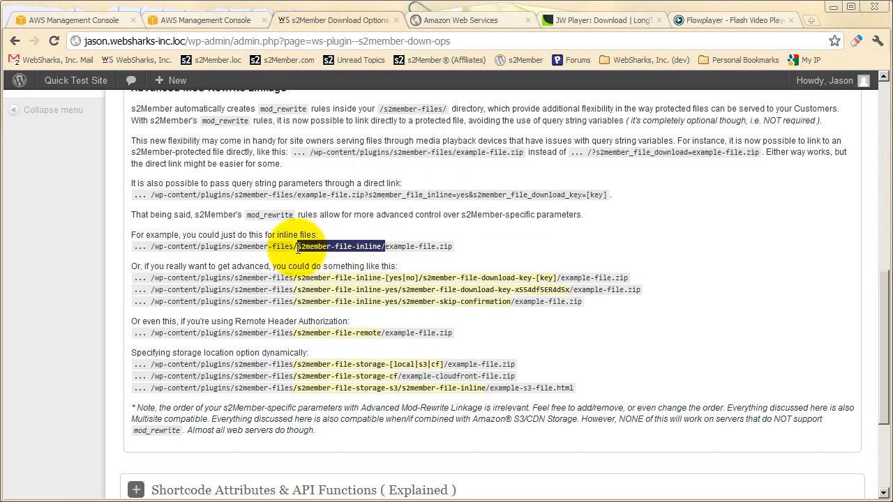
{"action": "left_click", "coordinate": [360, 272]}
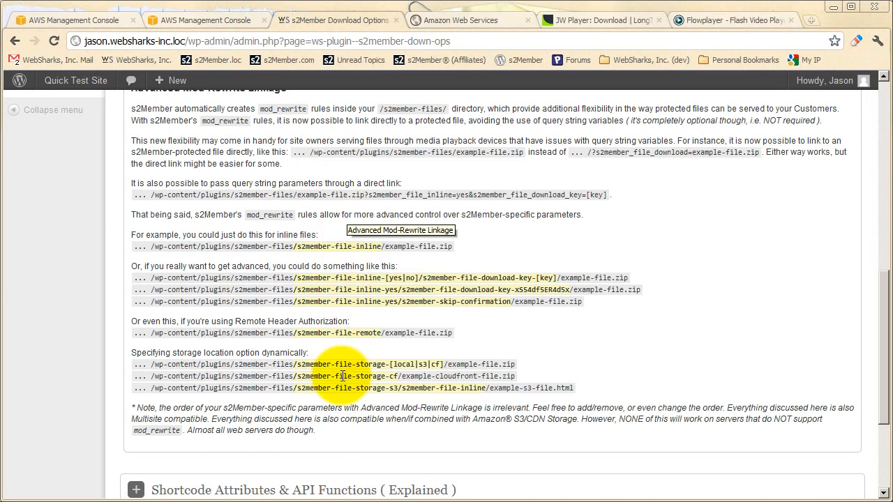
- Collapse the Advanced Mod-Rewrite Linkage section and expand it again
{"action": "scroll", "coordinate": [342, 376], "scroll_direction": "up", "scroll_amount": 2}
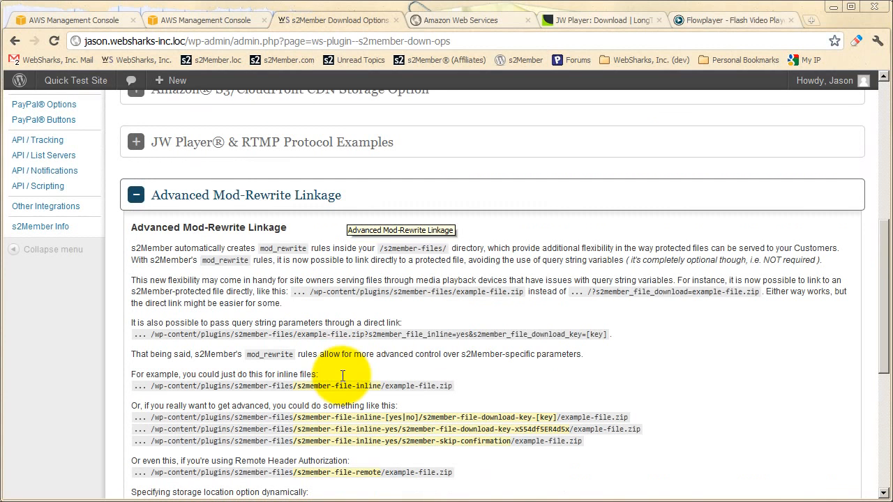
{"action": "left_click", "coordinate": [263, 203]}
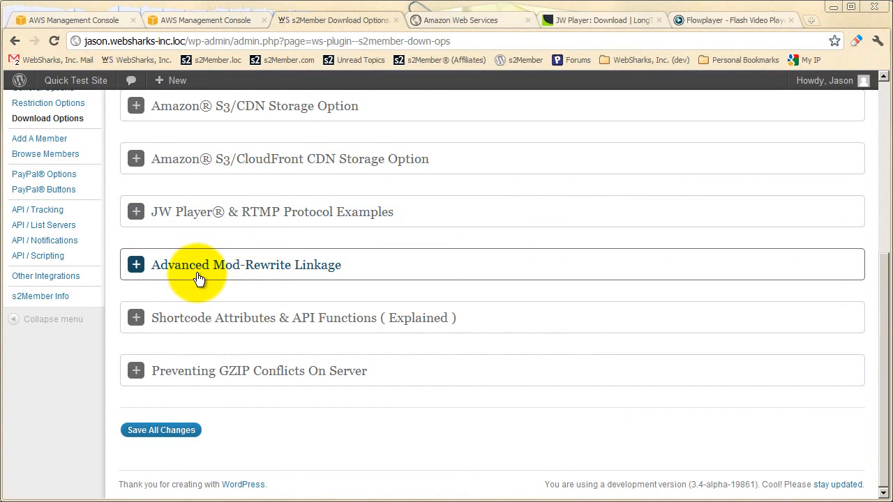
{"action": "left_click", "coordinate": [234, 277]}
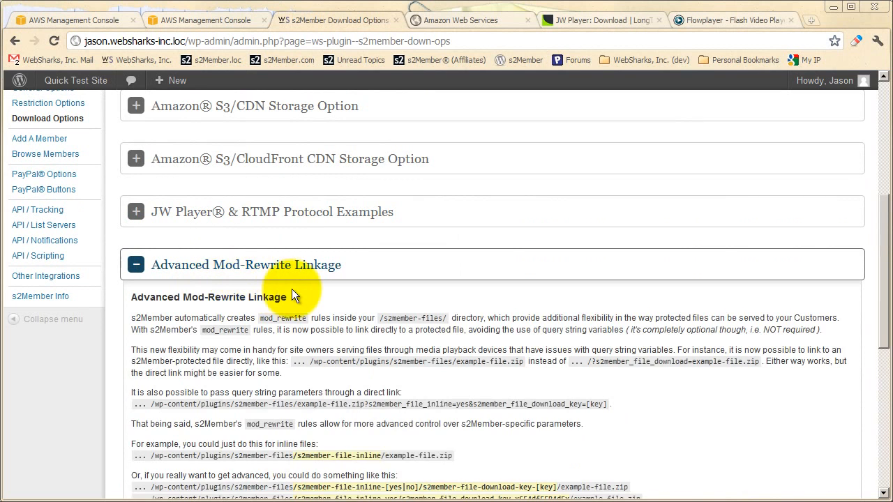
- Highlight the /?s2member_file_download=example-file.zip link and the direct /wp-content/plugins/s2member-files/example-file.zip link to compare the two formats
{"action": "scroll", "coordinate": [293, 288], "scroll_direction": "down", "scroll_amount": 2}
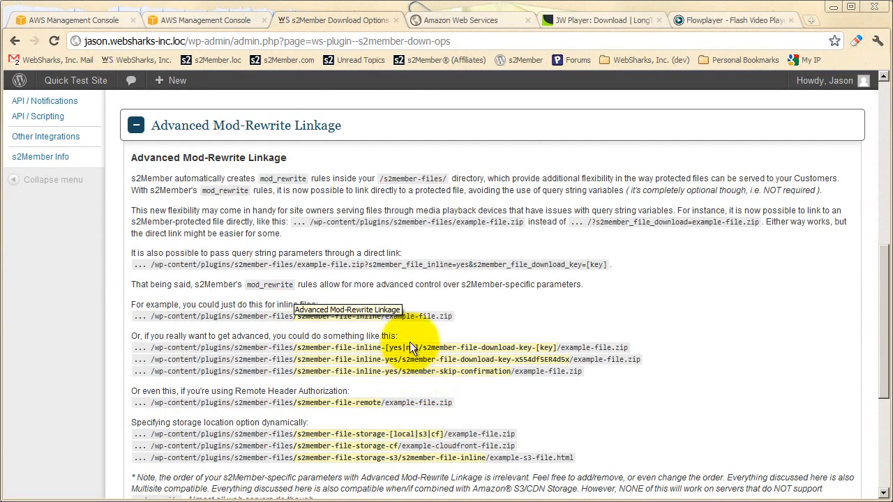
{"action": "scroll", "coordinate": [349, 356], "scroll_direction": "up", "scroll_amount": 2}
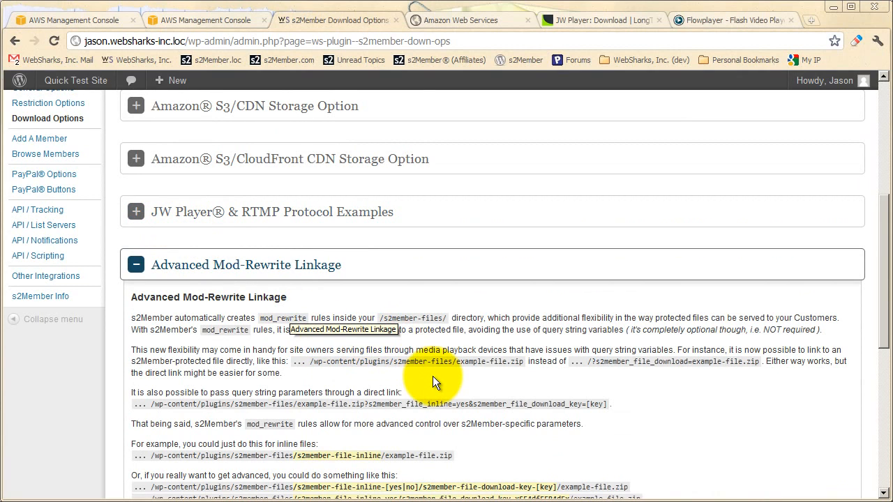
{"action": "scroll", "coordinate": [433, 376], "scroll_direction": "down", "scroll_amount": 1}
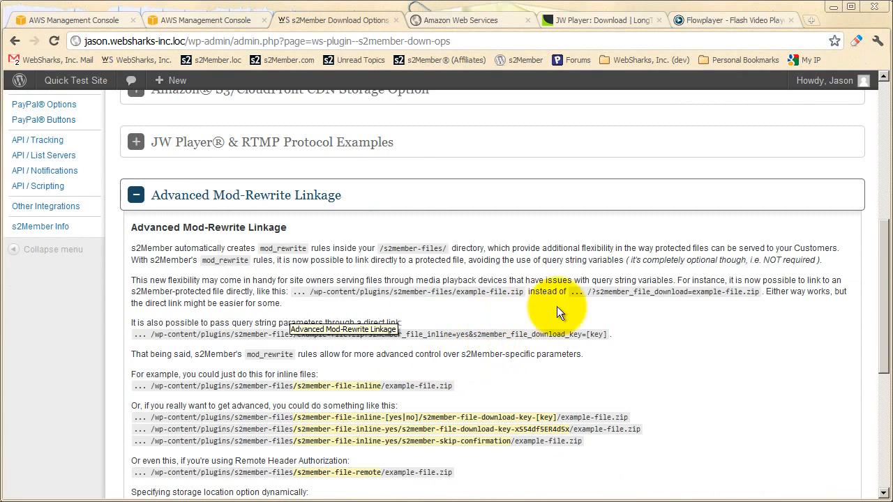
{"action": "left_click_drag", "start_coordinate": [573, 292], "coordinate": [758, 291]}
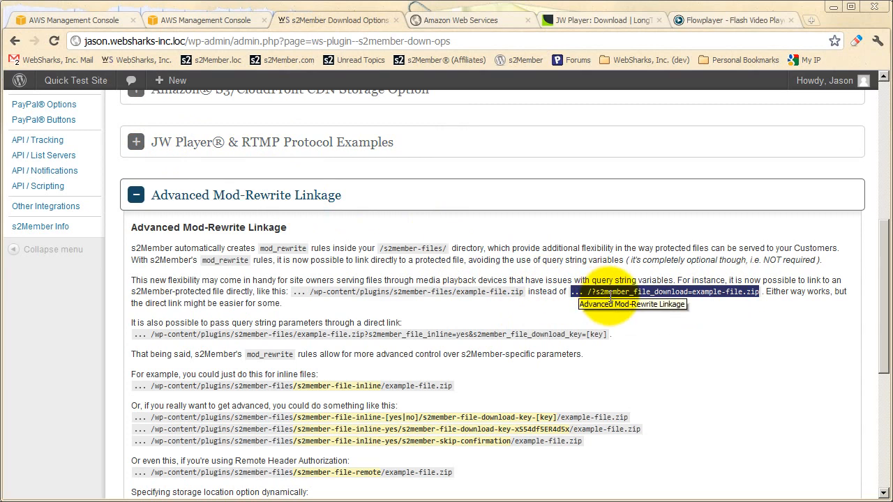
{"action": "left_click_drag", "start_coordinate": [522, 292], "coordinate": [294, 293]}
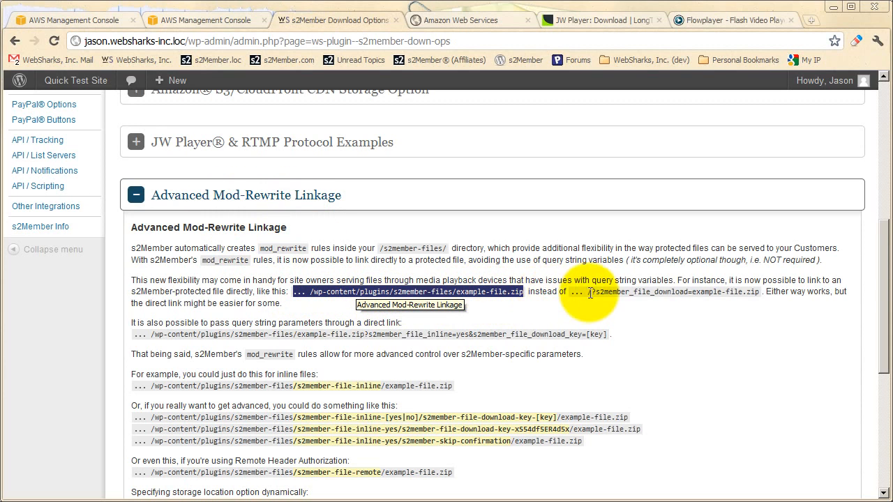
{"action": "left_click_drag", "start_coordinate": [572, 293], "coordinate": [759, 292]}
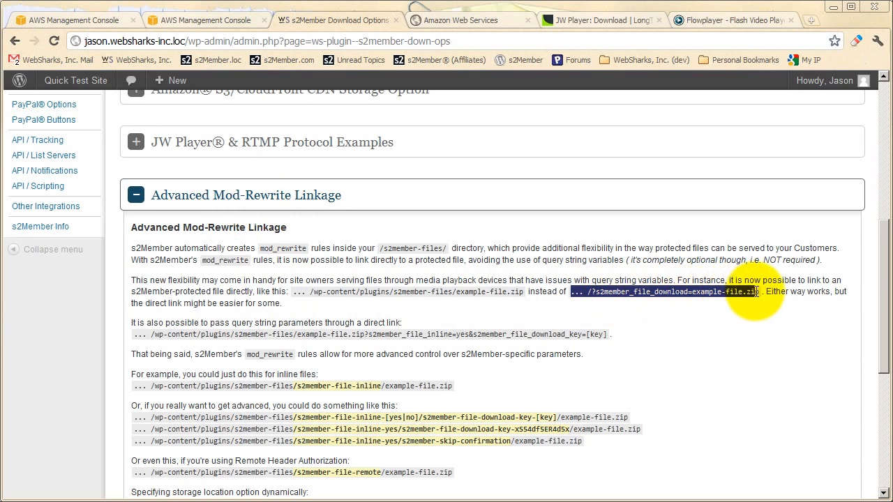
{"action": "left_click", "coordinate": [693, 293]}
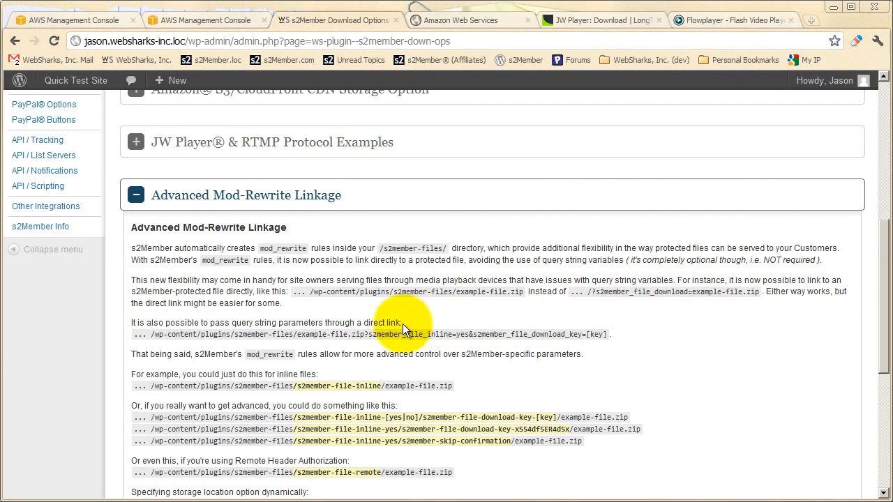
- Review the direct link examples for inline files and download keys, and collapse the Advanced Mod-Rewrite Linkage section
{"action": "scroll", "coordinate": [402, 323], "scroll_direction": "down", "scroll_amount": 1}
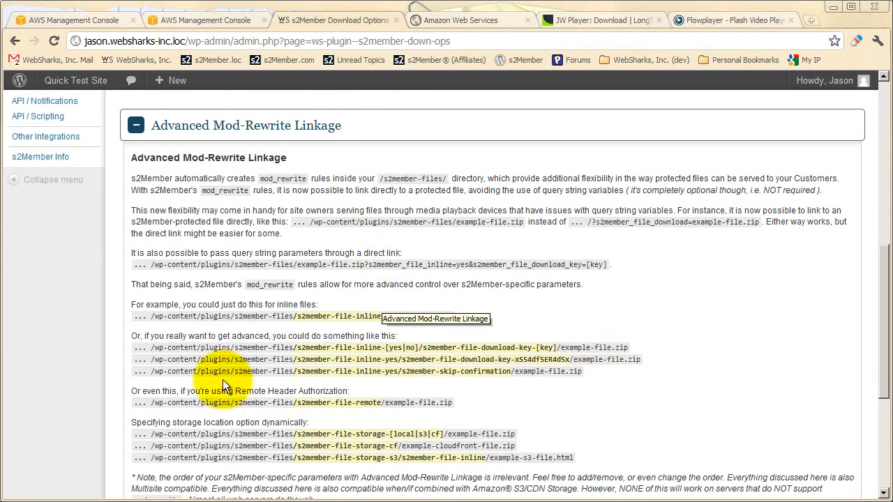
{"action": "scroll", "coordinate": [301, 383], "scroll_direction": "up", "scroll_amount": 1}
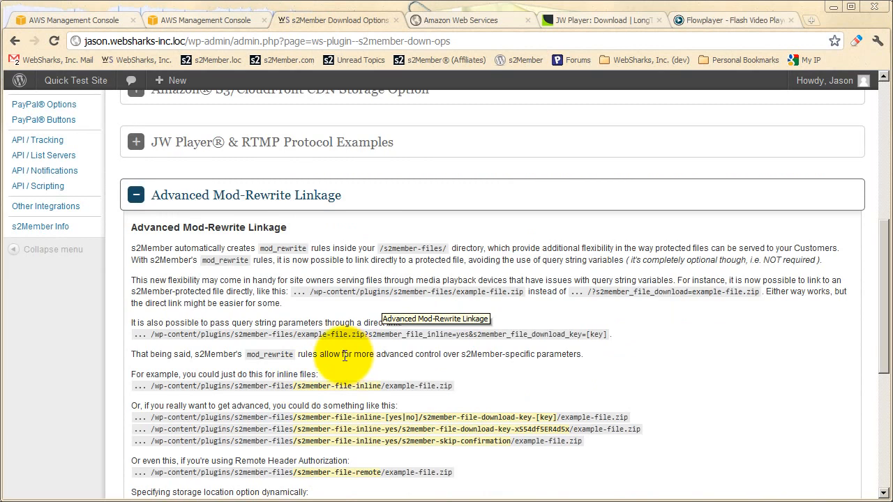
{"action": "scroll", "coordinate": [344, 357], "scroll_direction": "up", "scroll_amount": 1}
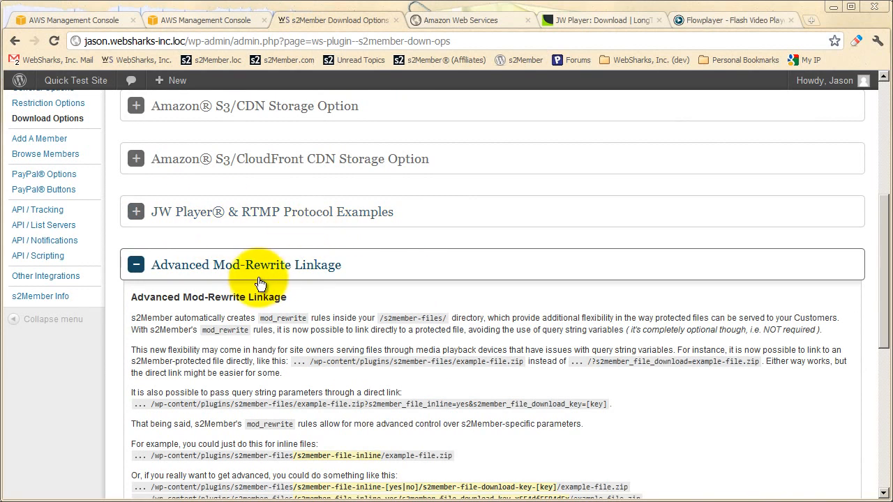
{"action": "left_click", "coordinate": [286, 273]}
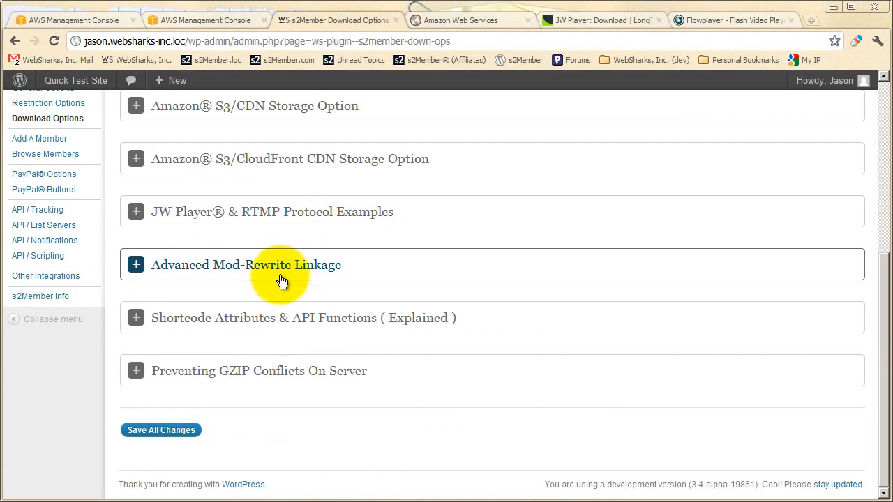
- Expand the Advanced Download Restrictions section to view the s2member_file_download_key link examples, and collapse it
{"action": "scroll", "coordinate": [267, 335], "scroll_direction": "up", "scroll_amount": 4}
{"action": "left_click", "coordinate": [235, 228]}
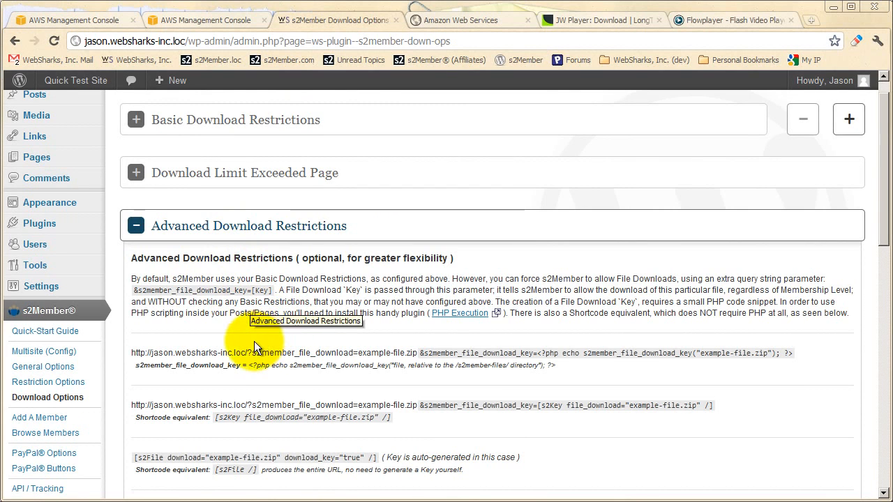
{"action": "scroll", "coordinate": [254, 342], "scroll_direction": "up", "scroll_amount": 1}
{"action": "left_click", "coordinate": [258, 265]}
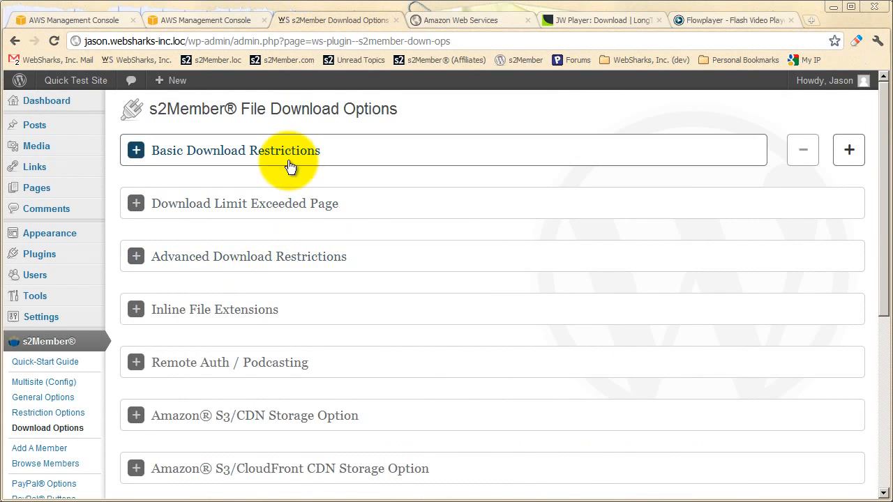
- Expand Basic Download Restrictions and highlight example-file.zip in the special download URL
{"action": "left_click", "coordinate": [290, 166]}
{"action": "left_click_drag", "start_coordinate": [368, 286], "coordinate": [434, 287]}
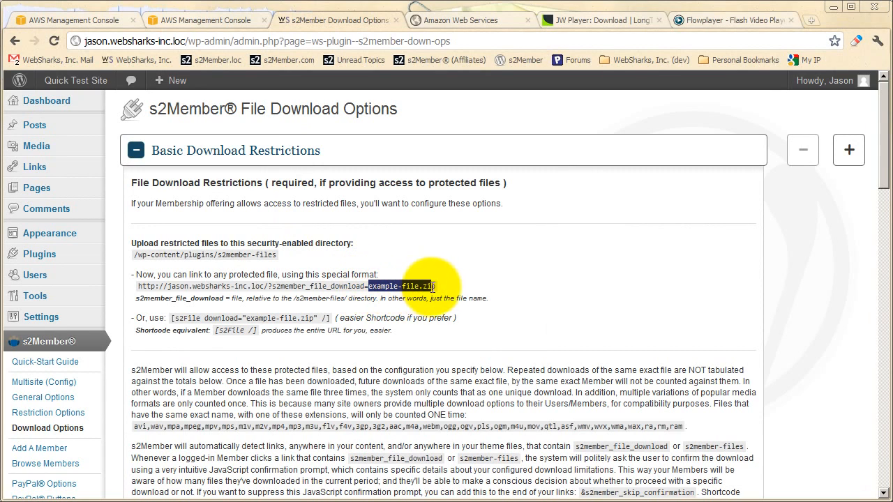
{"action": "left_click", "coordinate": [394, 304]}
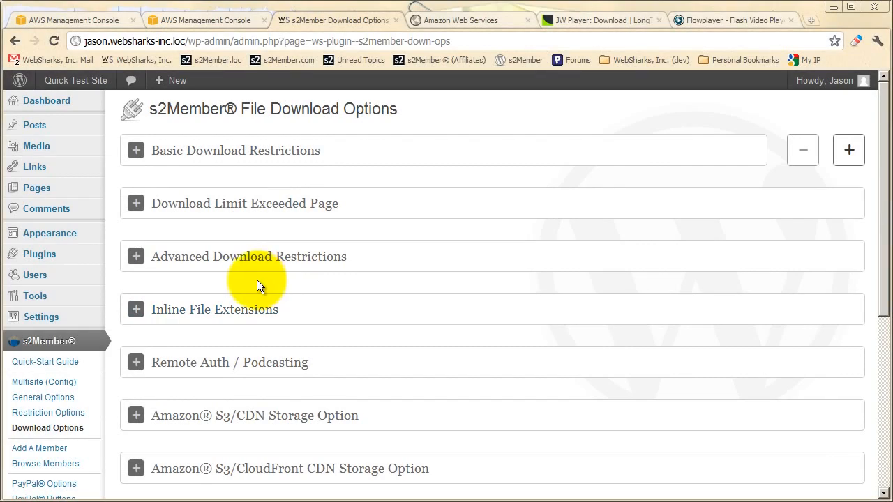
- Reopen Basic Download Restrictions, review the per-level File Downloads limits, and highlight the file name in the special link format
{"action": "left_click", "coordinate": [223, 155]}
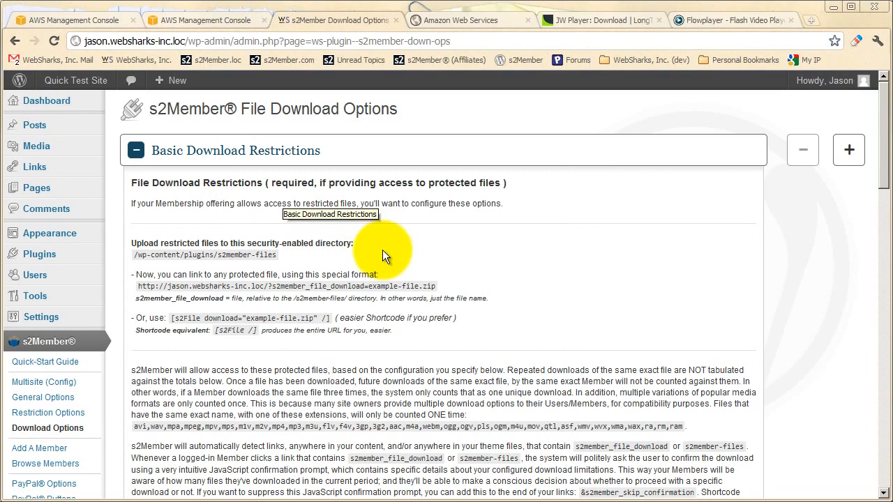
{"action": "scroll", "coordinate": [381, 261], "scroll_direction": "down", "scroll_amount": 1}
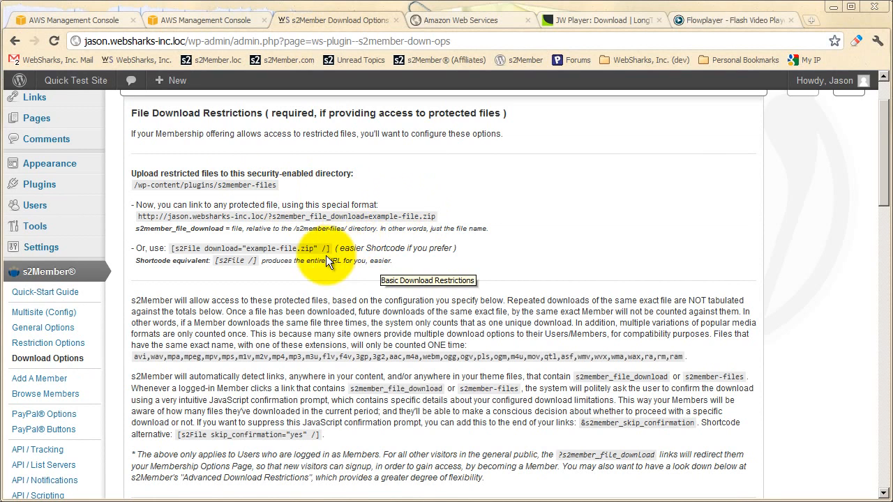
{"action": "scroll", "coordinate": [321, 245], "scroll_direction": "down", "scroll_amount": 2}
{"action": "scroll", "coordinate": [318, 249], "scroll_direction": "down", "scroll_amount": 3}
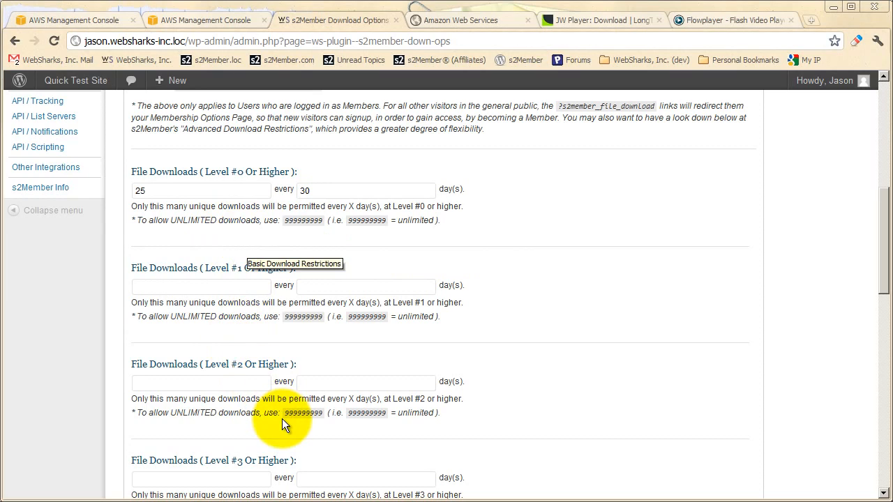
{"action": "scroll", "coordinate": [282, 419], "scroll_direction": "up", "scroll_amount": 2}
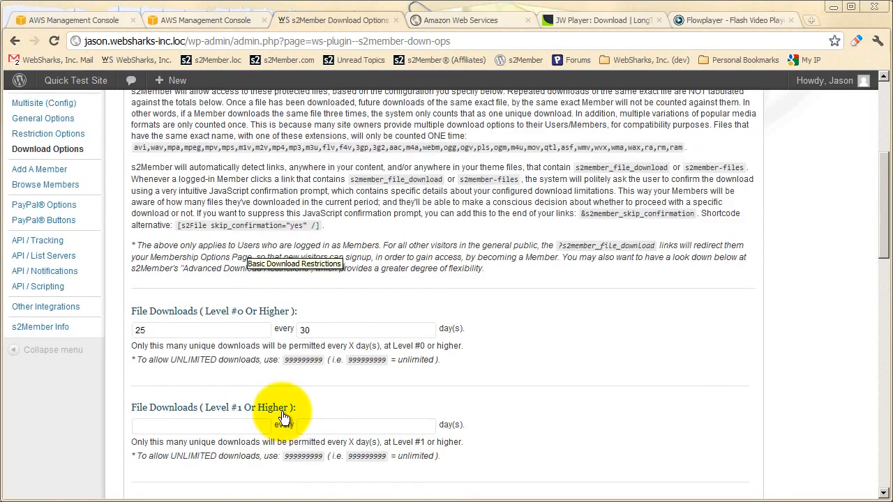
{"action": "scroll", "coordinate": [283, 418], "scroll_direction": "up", "scroll_amount": 4}
{"action": "left_click_drag", "start_coordinate": [368, 286], "coordinate": [435, 287]}
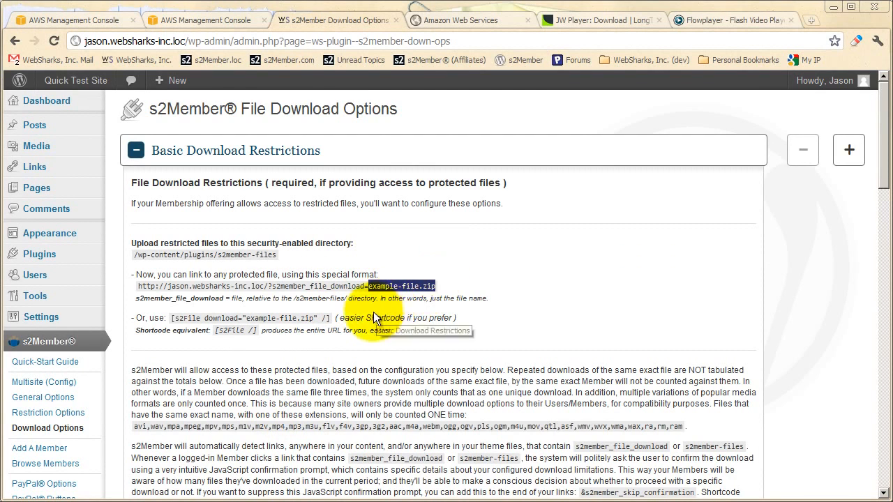
- Compare the File Downloads limits for each member level with the protected file link instructions, and collapse Basic Download Restrictions
{"action": "scroll", "coordinate": [373, 313], "scroll_direction": "down", "scroll_amount": 7}
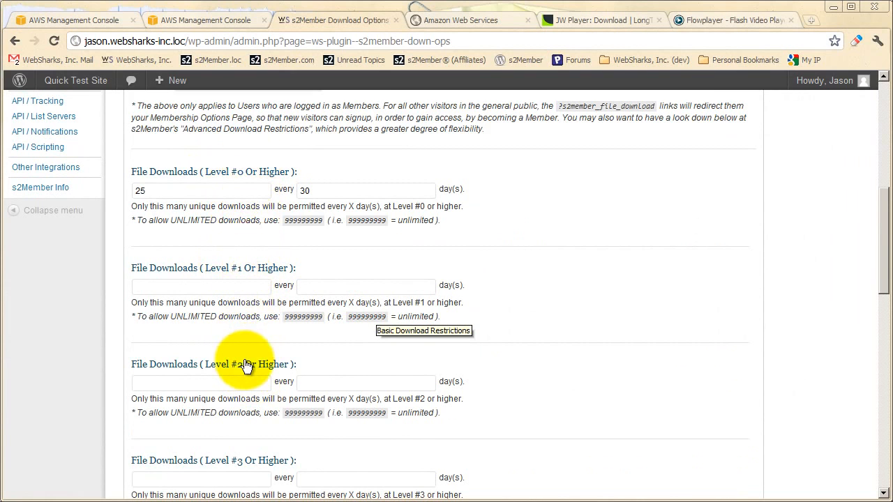
{"action": "scroll", "coordinate": [299, 243], "scroll_direction": "up", "scroll_amount": 4}
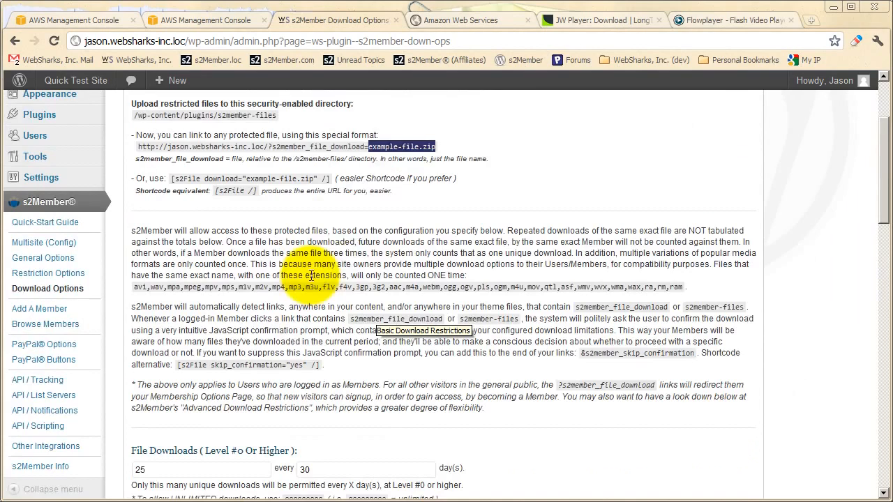
{"action": "scroll", "coordinate": [311, 230], "scroll_direction": "down", "scroll_amount": 5}
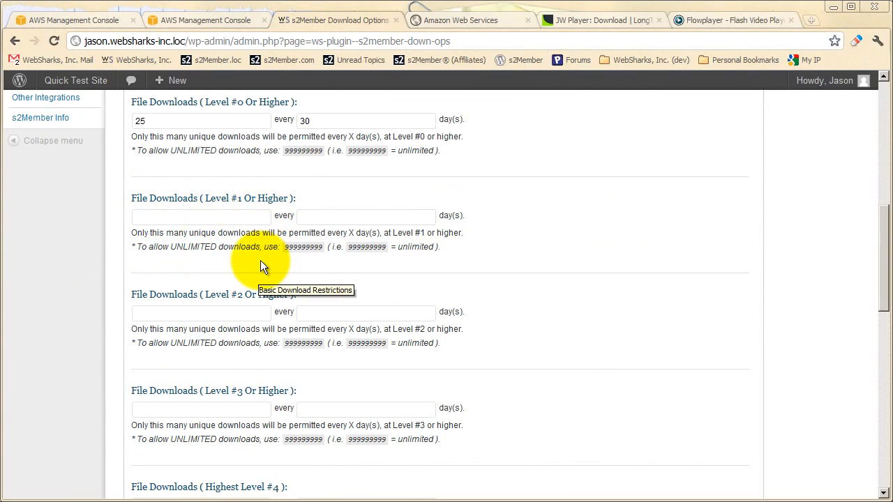
{"action": "scroll", "coordinate": [300, 297], "scroll_direction": "up", "scroll_amount": 5}
{"action": "scroll", "coordinate": [306, 308], "scroll_direction": "up", "scroll_amount": 2}
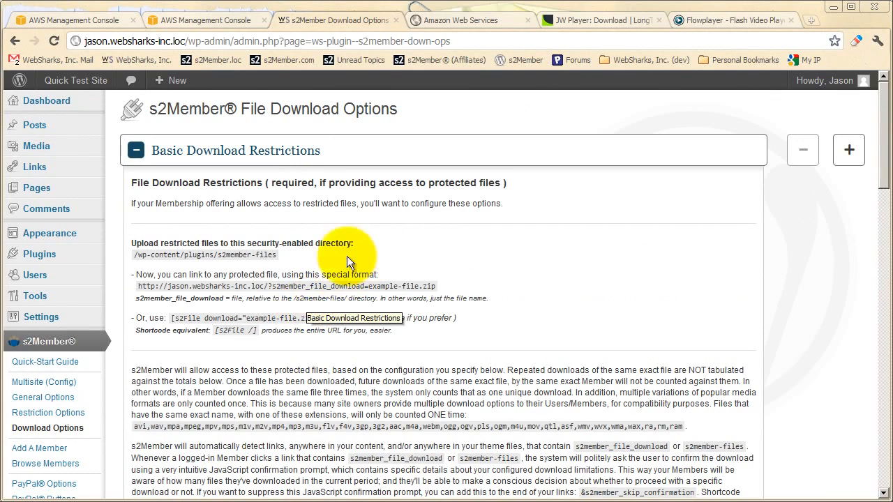
{"action": "left_click", "coordinate": [240, 161]}
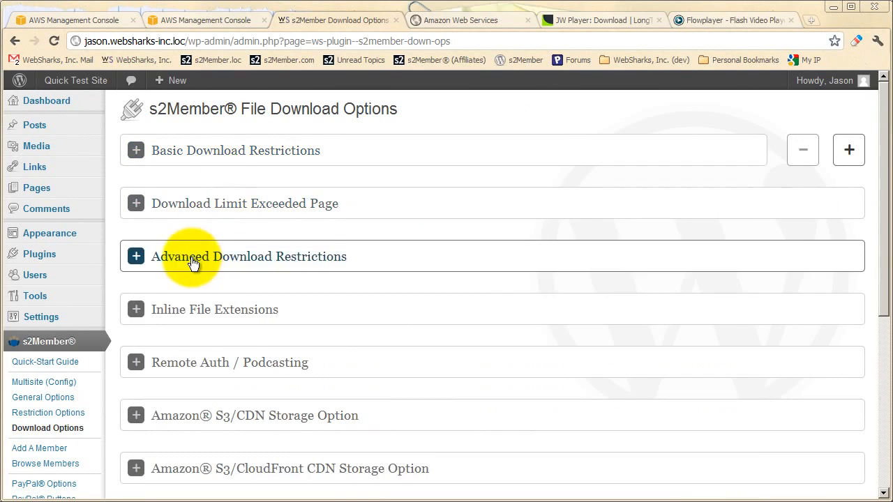
- Open s2Member's API / Scripting page and expand Custom Capability & Member Level Files to read its sub-directory examples
{"action": "scroll", "coordinate": [190, 261], "scroll_direction": "down", "scroll_amount": 1}
{"action": "scroll", "coordinate": [189, 271], "scroll_direction": "down", "scroll_amount": 2}
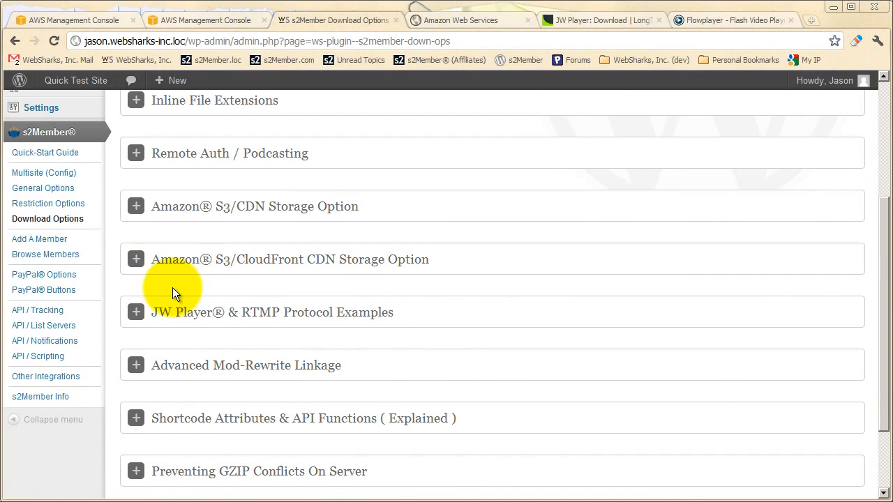
{"action": "left_click", "coordinate": [47, 361]}
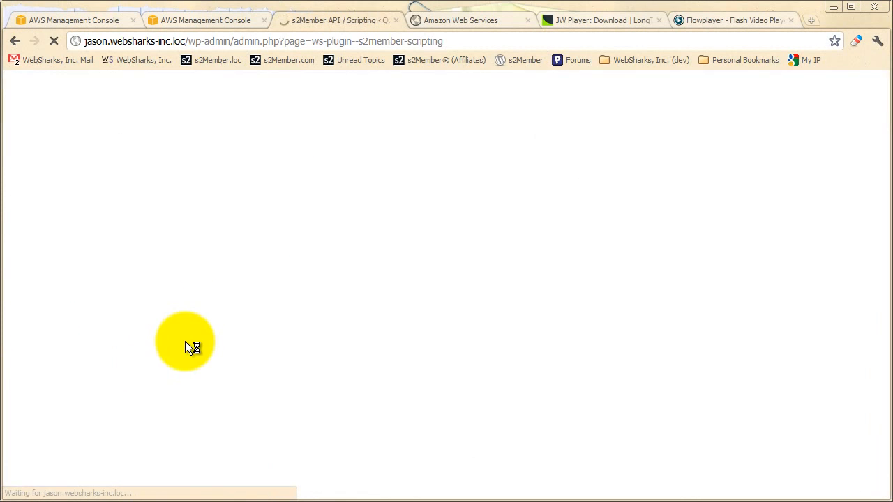
{"action": "scroll", "coordinate": [279, 320], "scroll_direction": "down", "scroll_amount": 2}
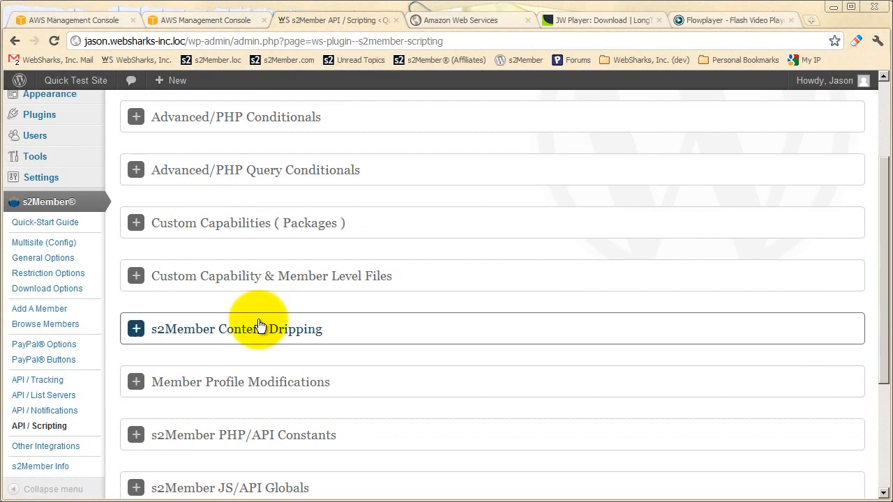
{"action": "left_click", "coordinate": [329, 289]}
{"action": "scroll", "coordinate": [328, 289], "scroll_direction": "down", "scroll_amount": 2}
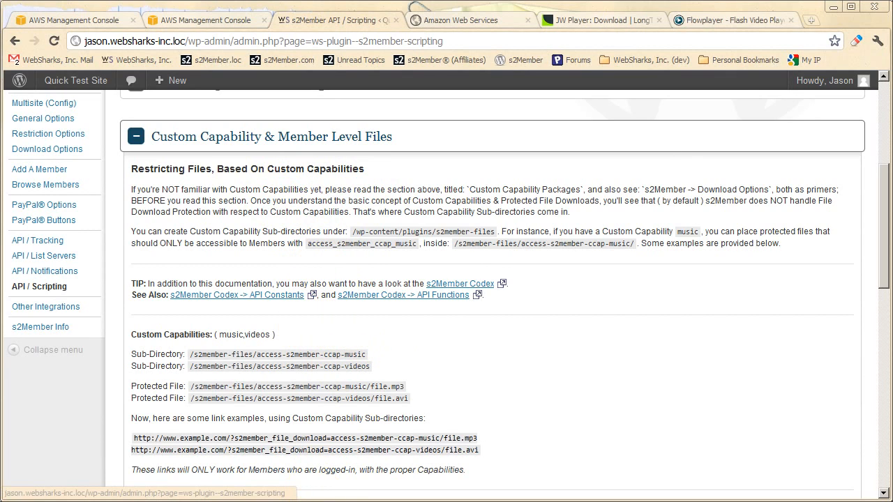
- Switch to the s2member-files folder in Windows Explorer and create a new folder named access-s2member-level1
{"action": "left_click", "coordinate": [298, 501]}
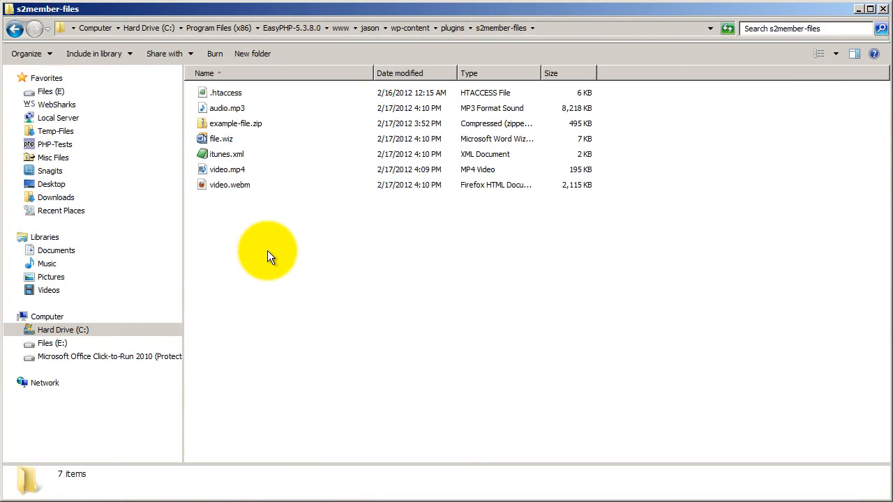
{"action": "right_click", "coordinate": [302, 238]}
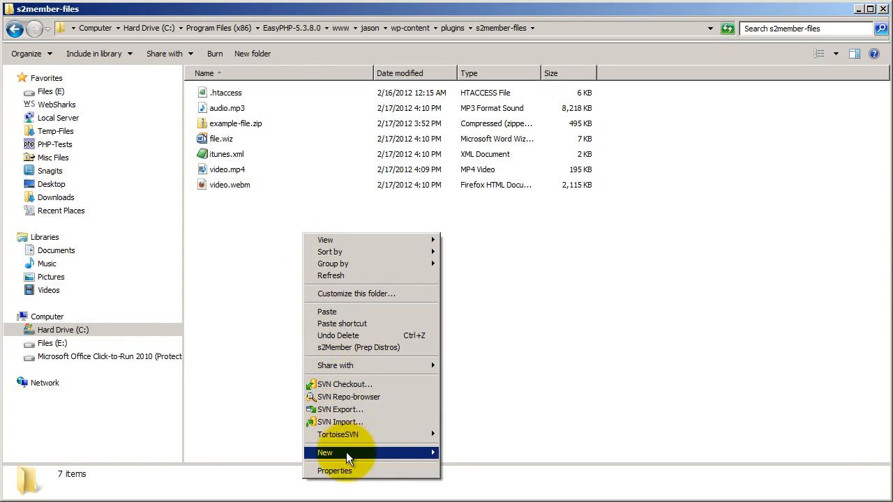
{"action": "mouse_move", "coordinate": [355, 458]}
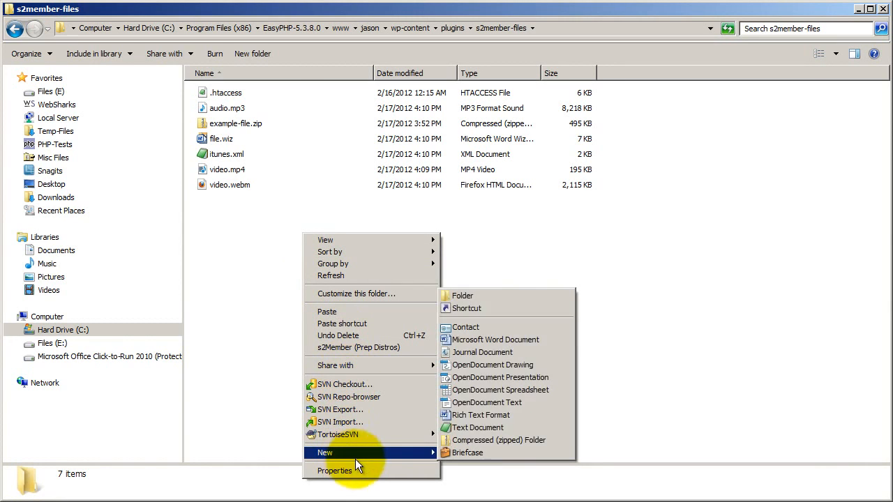
{"action": "left_click", "coordinate": [464, 300]}
{"action": "type", "text": "access-s"}
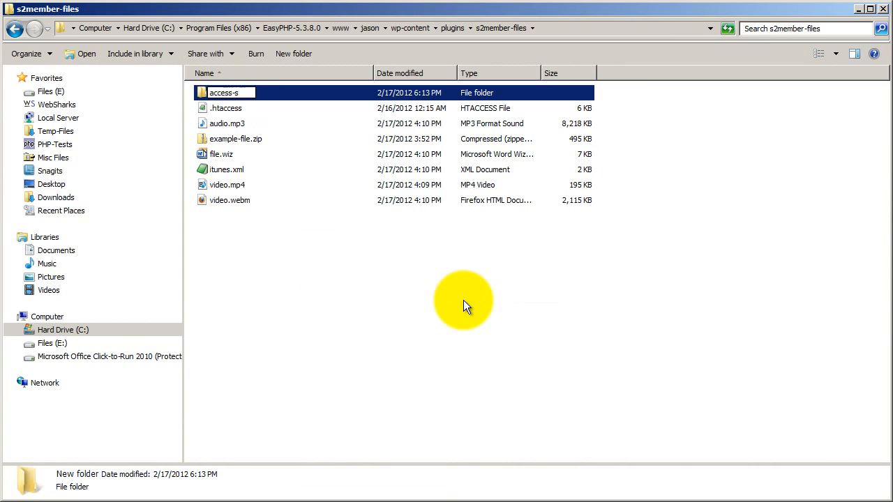
{"action": "type", "text": "2member-leve"}
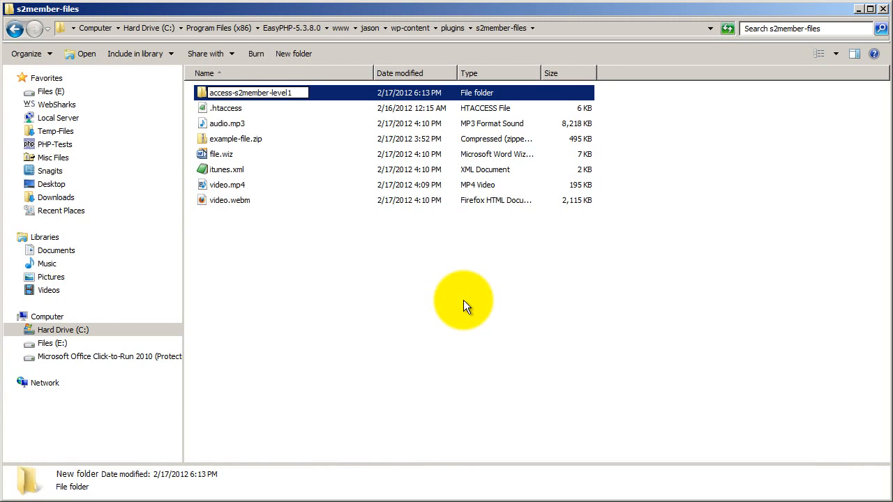
{"action": "type", "text": "l1"}
{"action": "key", "text": "Return"}
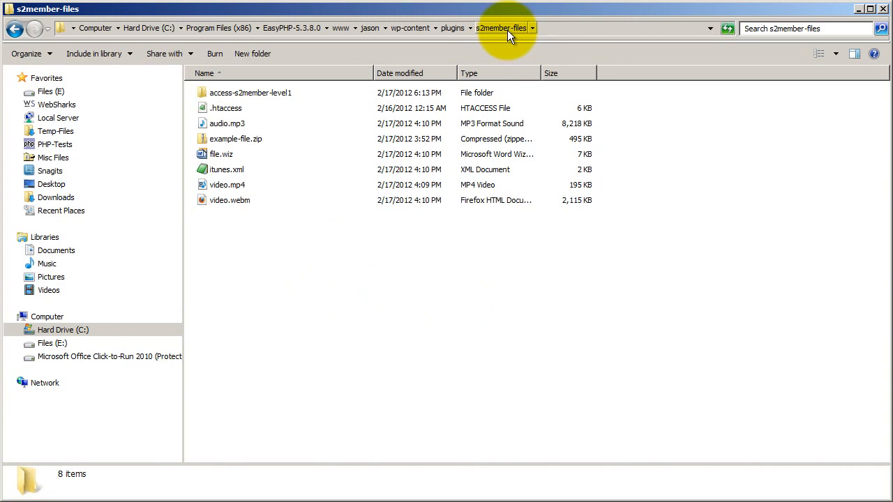
- Move example-file.zip from the s2member-files folder into the access-s2member-level1 sub-folder
{"action": "left_click", "coordinate": [222, 142]}
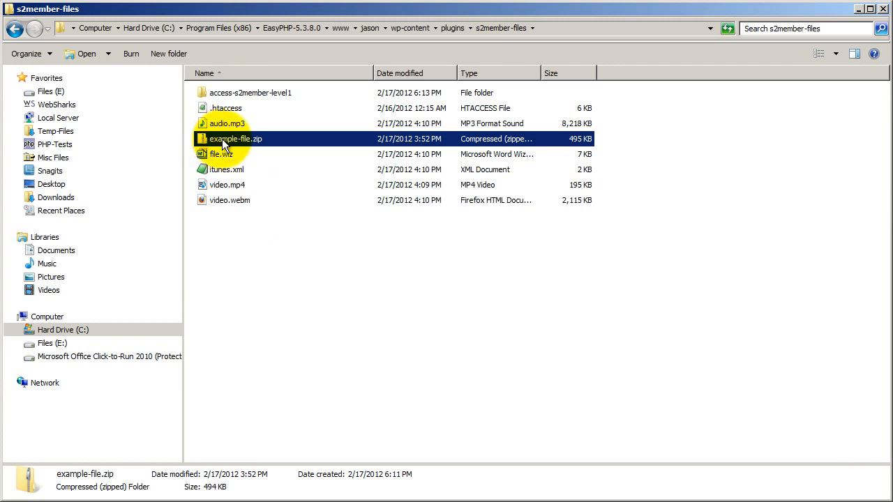
{"action": "left_click", "coordinate": [227, 92], "text": "ctrl"}
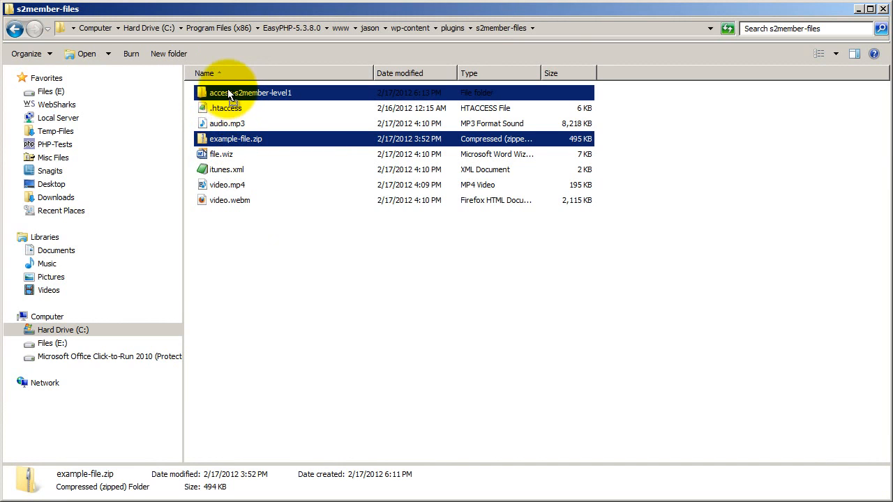
{"action": "left_click_drag", "start_coordinate": [228, 89], "coordinate": [228, 89]}
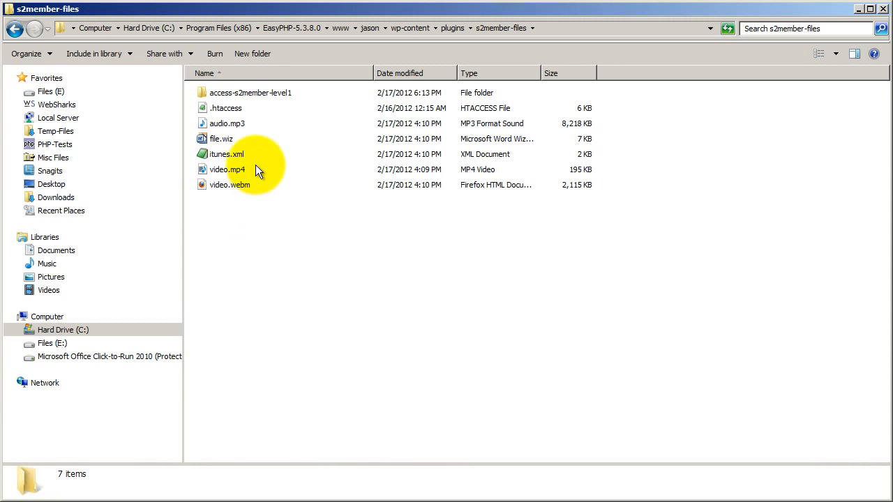
- Open the access-s2member-level1 folder to check its contents, and return to the s2member-files folder
{"action": "mouse_move", "coordinate": [262, 96]}
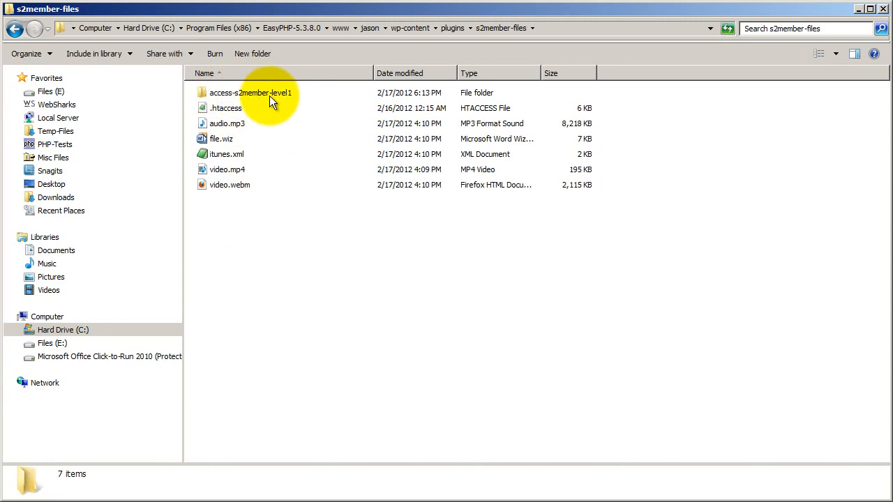
{"action": "mouse_move", "coordinate": [292, 99]}
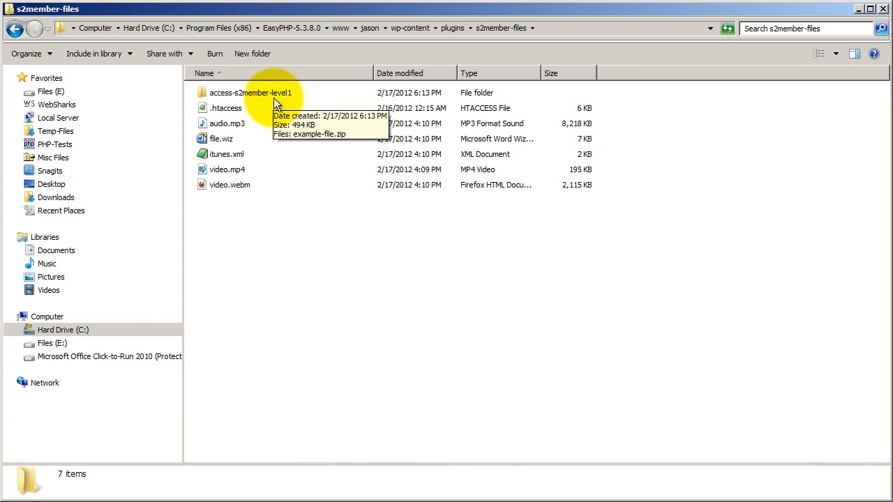
{"action": "double_click", "coordinate": [275, 98]}
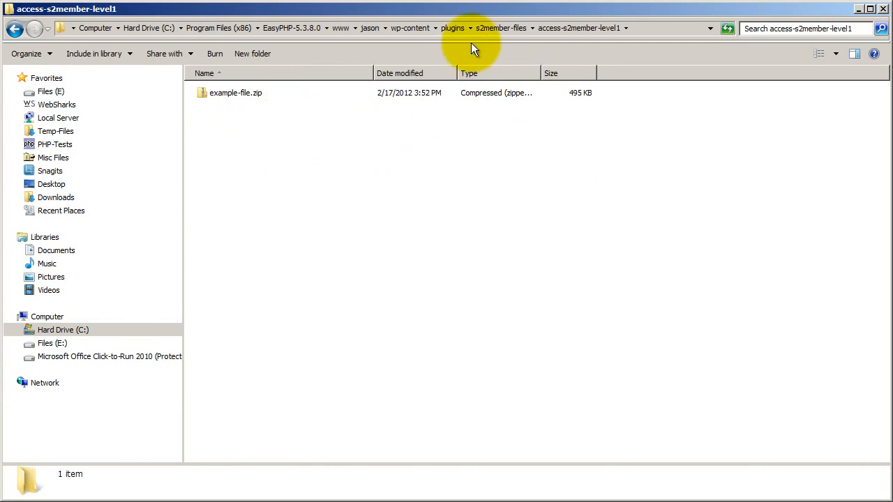
{"action": "left_click", "coordinate": [492, 29]}
{"action": "left_click", "coordinate": [319, 215]}
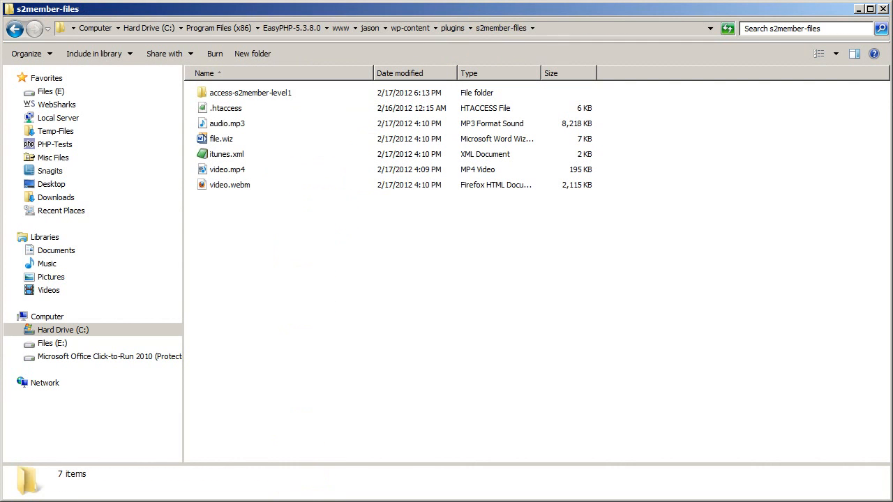
- Switch to the s2Member API / Scripting page in the browser and review the Custom Capabilities sub-directory examples, highlighting access-s2member-ccap-music
{"action": "key", "text": "alt+Tab"}
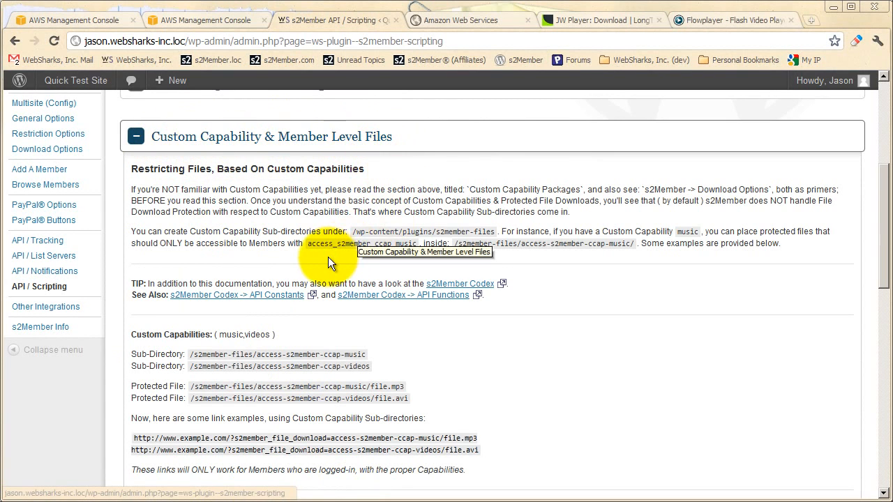
{"action": "scroll", "coordinate": [327, 256], "scroll_direction": "down", "scroll_amount": 2}
{"action": "left_click_drag", "start_coordinate": [365, 215], "coordinate": [258, 215]}
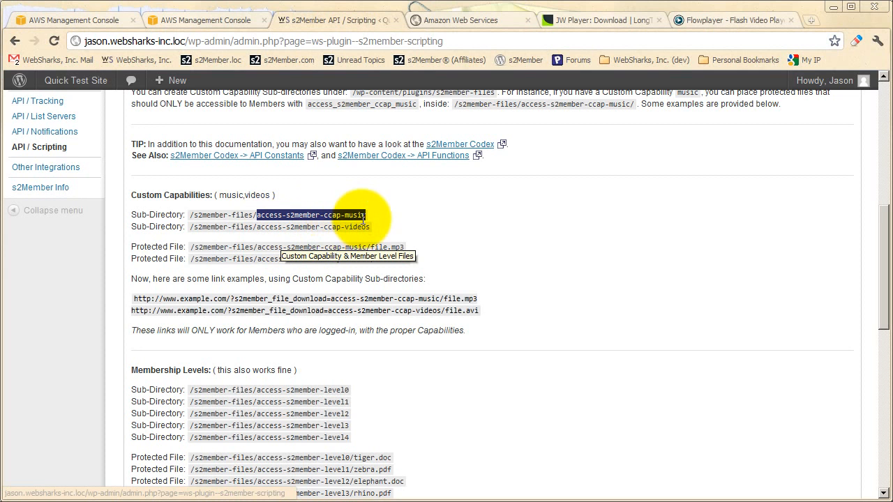
{"action": "left_click", "coordinate": [393, 232]}
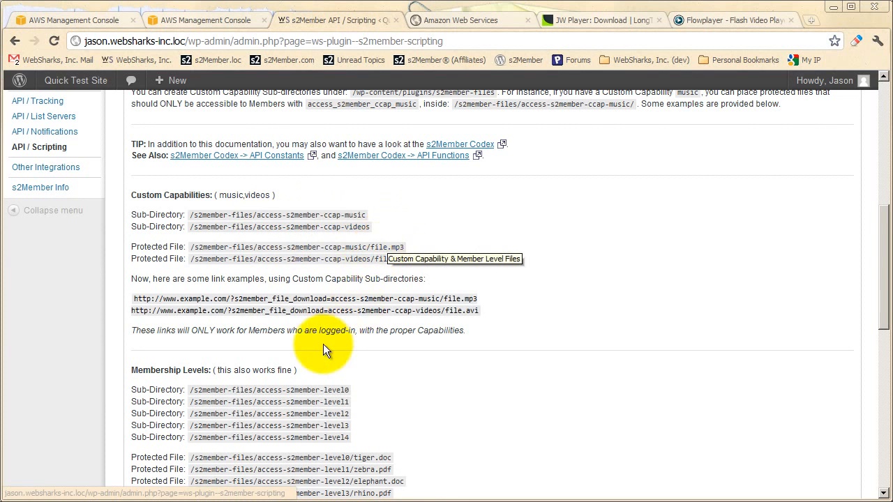
{"action": "scroll", "coordinate": [322, 344], "scroll_direction": "up", "scroll_amount": 1}
{"action": "scroll", "coordinate": [322, 346], "scroll_direction": "up", "scroll_amount": 3}
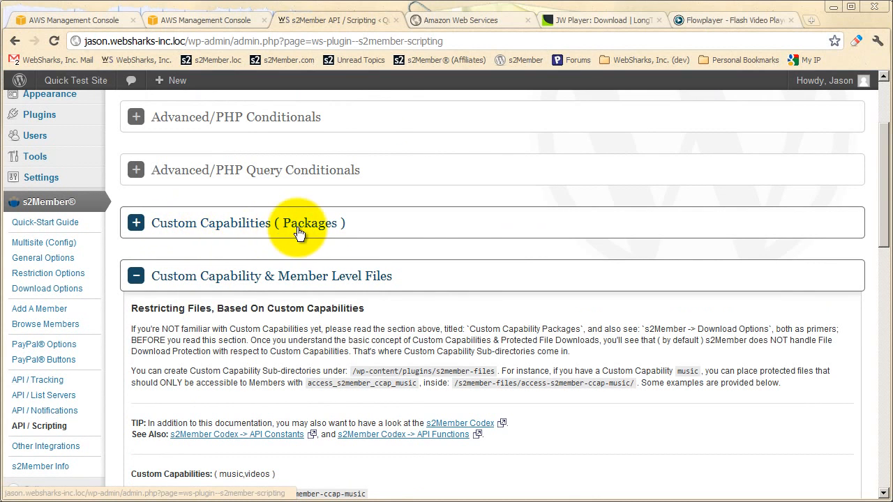
- Review the Membership Levels examples, highlighting the access-s2member-level0 sub-directory and its path in the tiger.doc download link
{"action": "scroll", "coordinate": [276, 232], "scroll_direction": "down", "scroll_amount": 6}
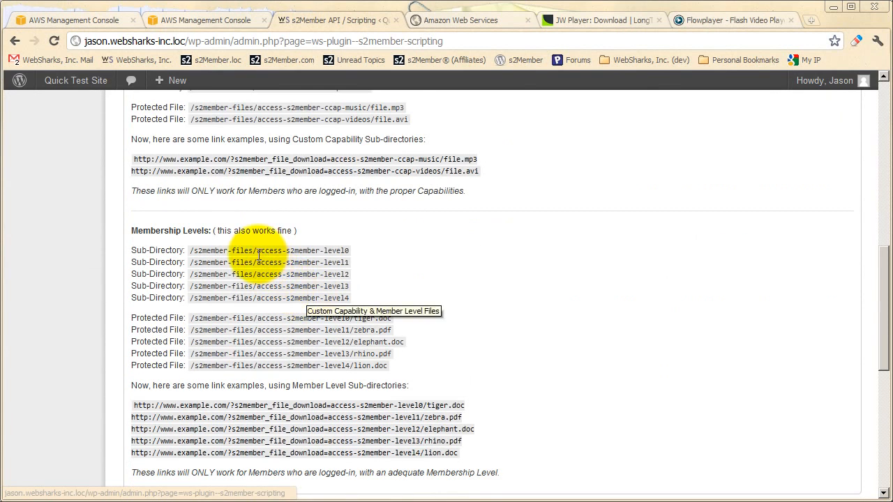
{"action": "left_click_drag", "start_coordinate": [257, 250], "coordinate": [349, 250]}
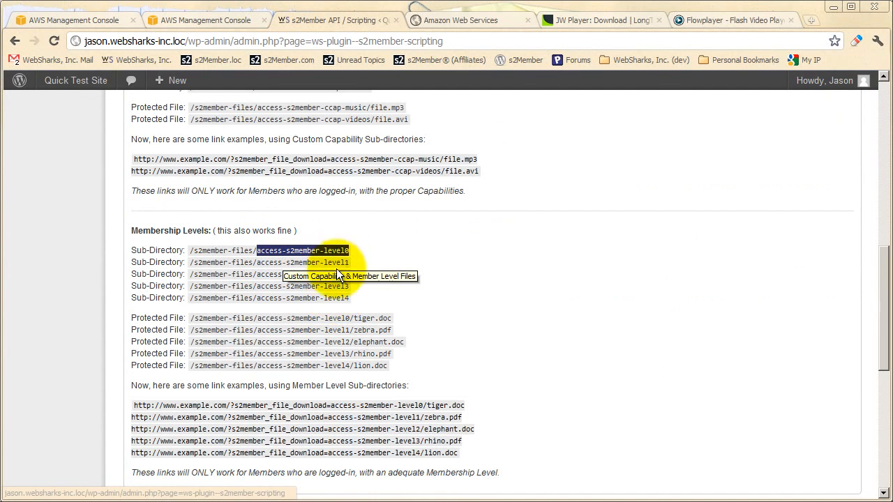
{"action": "scroll", "coordinate": [332, 369], "scroll_direction": "down", "scroll_amount": 1}
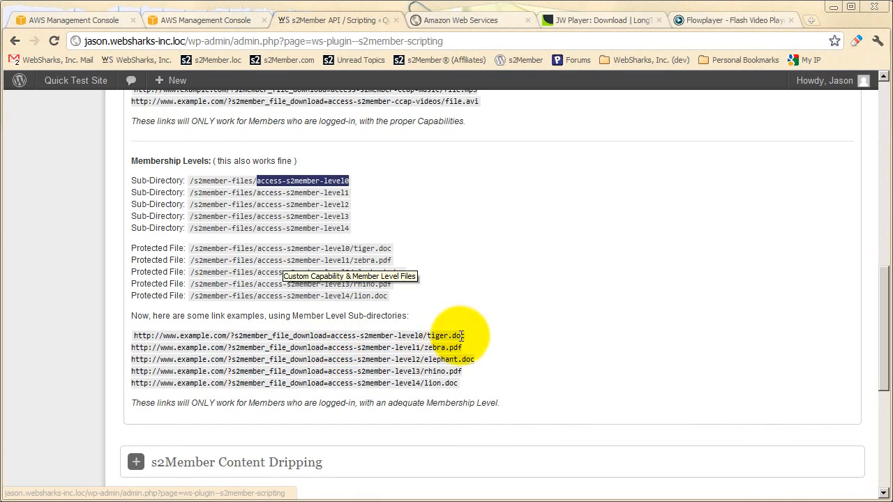
{"action": "left_click_drag", "start_coordinate": [331, 337], "coordinate": [466, 337]}
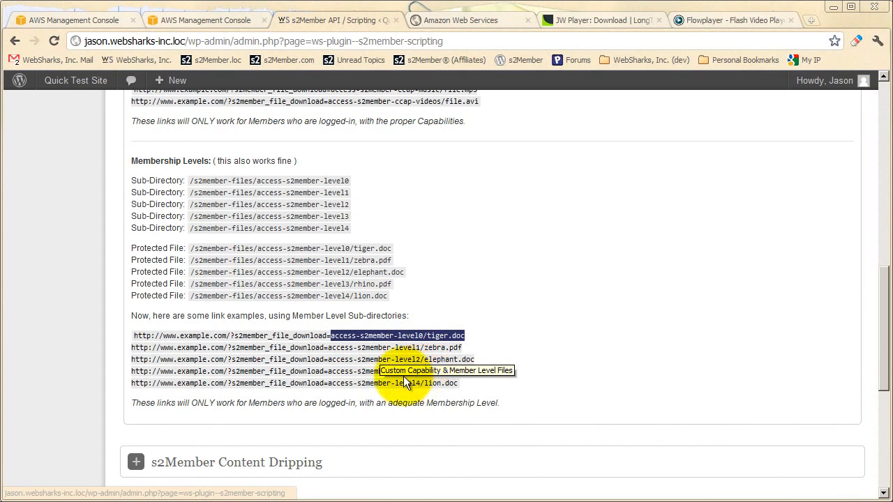
{"action": "left_click_drag", "start_coordinate": [235, 336], "coordinate": [330, 335]}
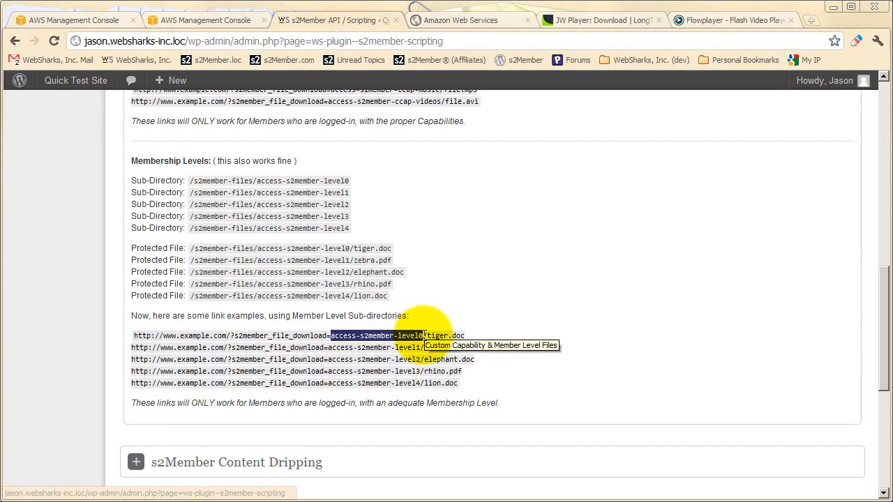
{"action": "left_click", "coordinate": [381, 395]}
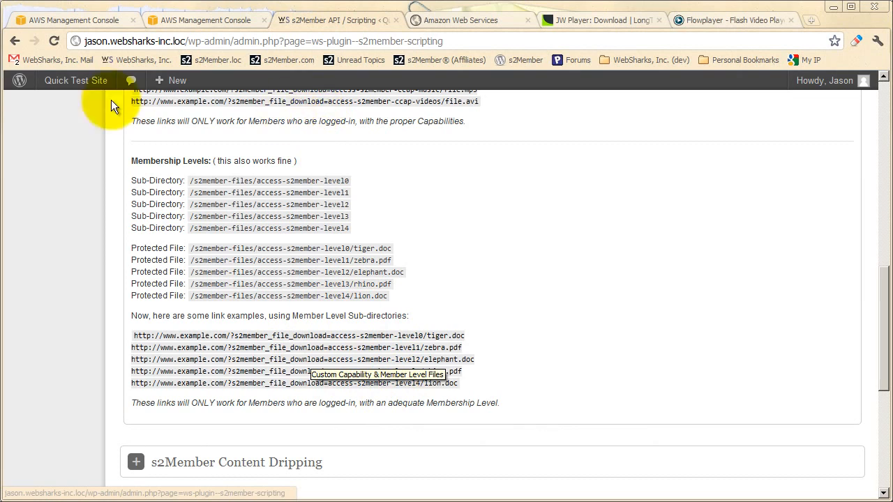
- Return to s2Member's Download Options page, expand Basic Download Restrictions, and review its link instructions and per-level File Downloads limits
{"action": "left_click", "coordinate": [15, 40]}
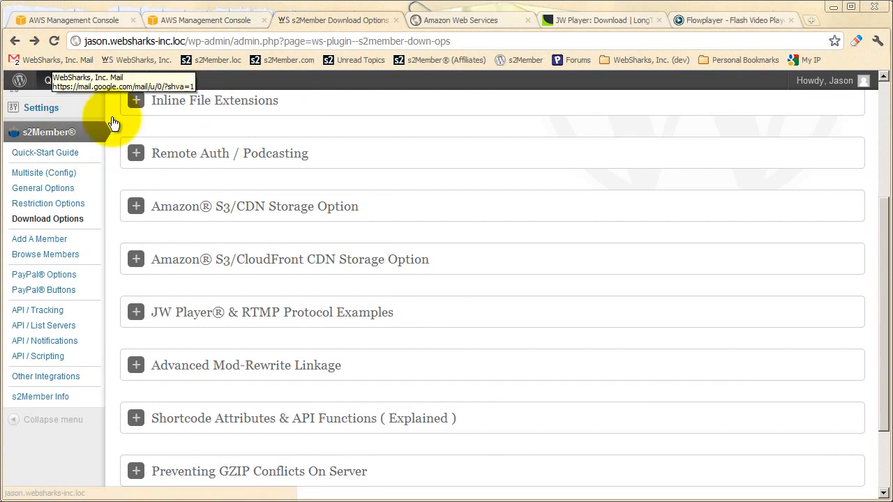
{"action": "left_click", "coordinate": [241, 152]}
{"action": "scroll", "coordinate": [257, 237], "scroll_direction": "down", "scroll_amount": 5}
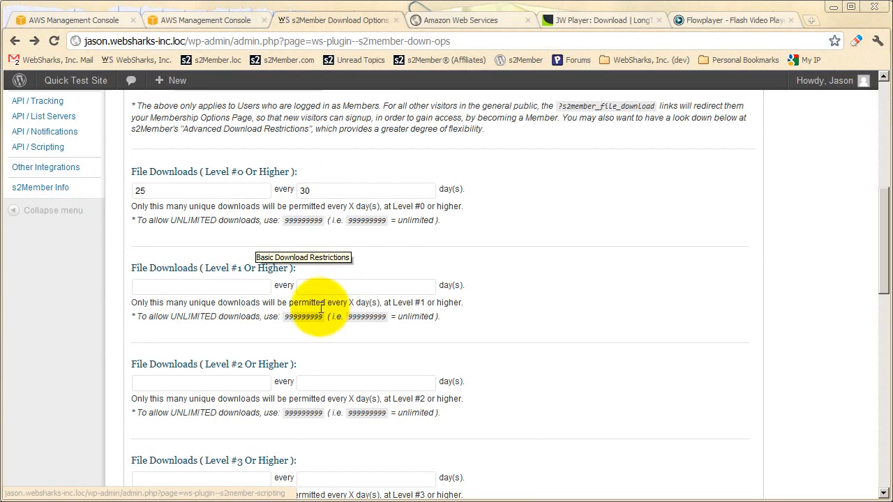
{"action": "scroll", "coordinate": [263, 295], "scroll_direction": "up", "scroll_amount": 3}
{"action": "scroll", "coordinate": [263, 295], "scroll_direction": "up", "scroll_amount": 1}
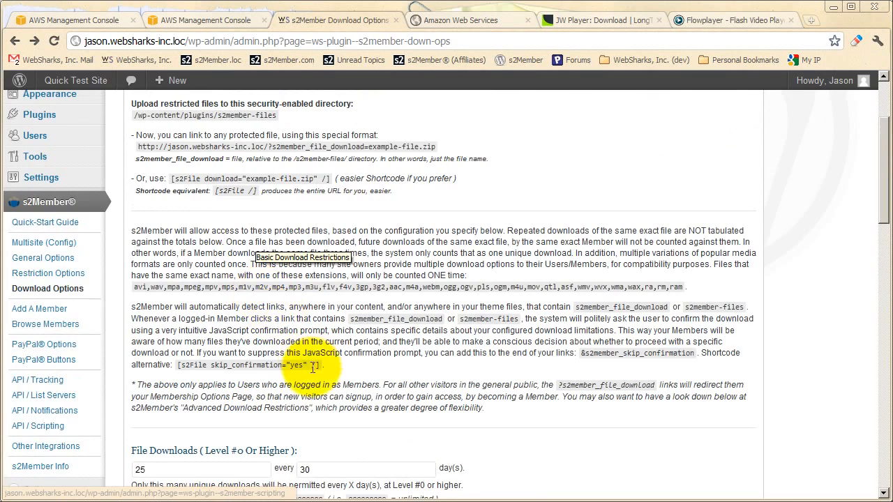
- Switch to Windows Explorer to inspect the access-s2member-level1 folder's details, and return to the Download Options page in the browser
{"action": "left_click", "coordinate": [316, 501]}
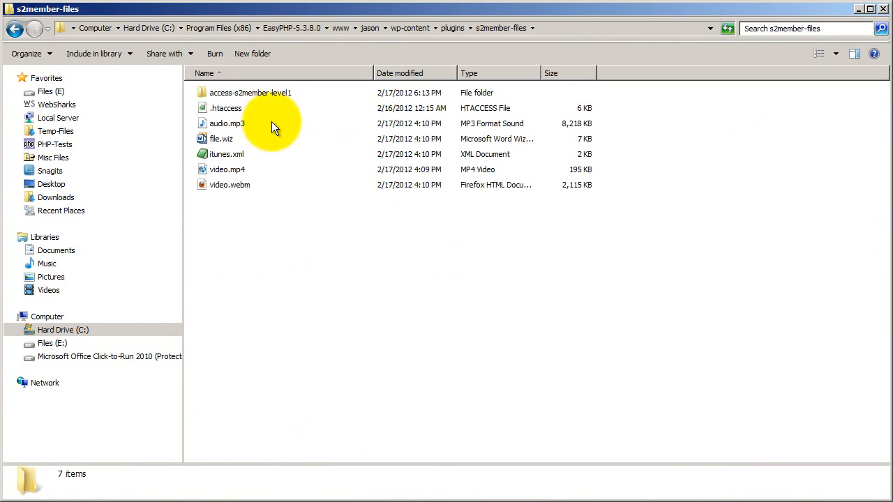
{"action": "mouse_move", "coordinate": [277, 98]}
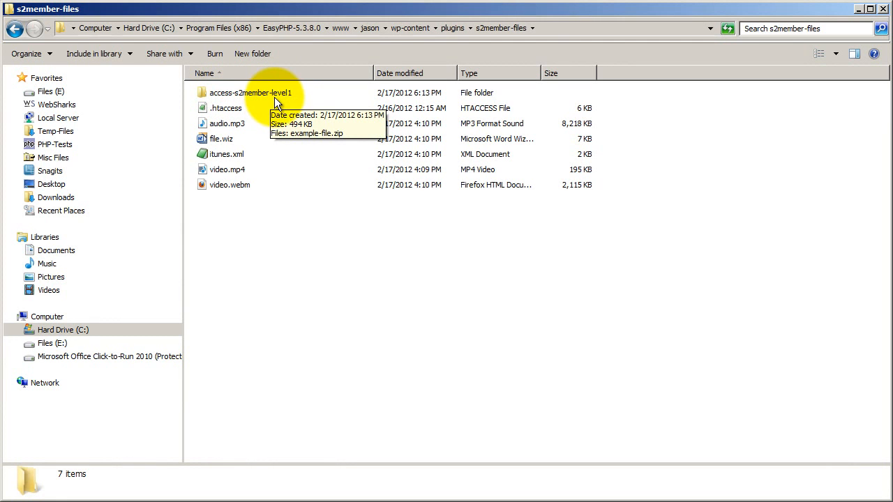
{"action": "left_click", "coordinate": [391, 501]}
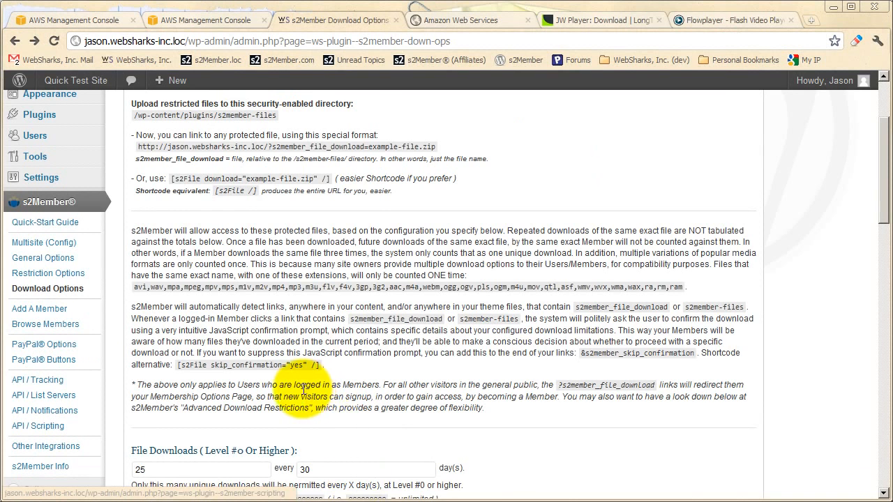
- Collapse Basic Download Restrictions, and expand Advanced Download Restrictions to read about the s2member_file_download_key parameter
{"action": "scroll", "coordinate": [303, 391], "scroll_direction": "up", "scroll_amount": 3}
{"action": "left_click", "coordinate": [253, 148]}
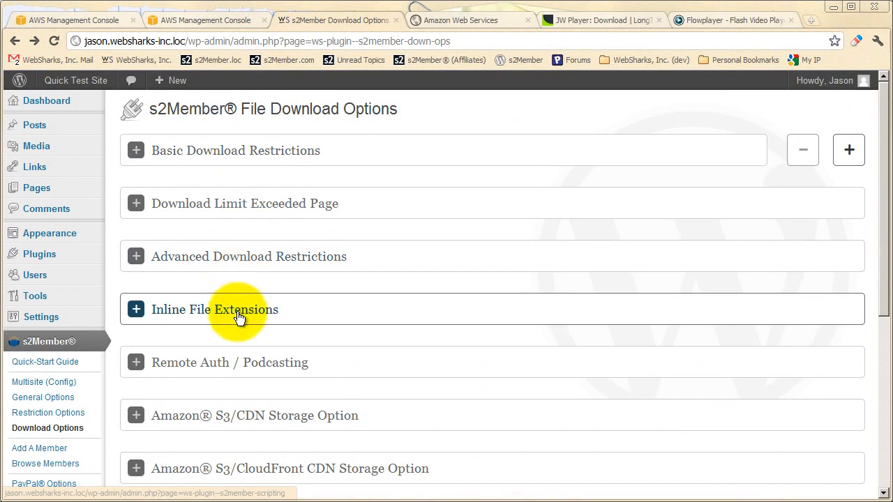
{"action": "left_click", "coordinate": [248, 269]}
{"action": "scroll", "coordinate": [266, 349], "scroll_direction": "down", "scroll_amount": 1}
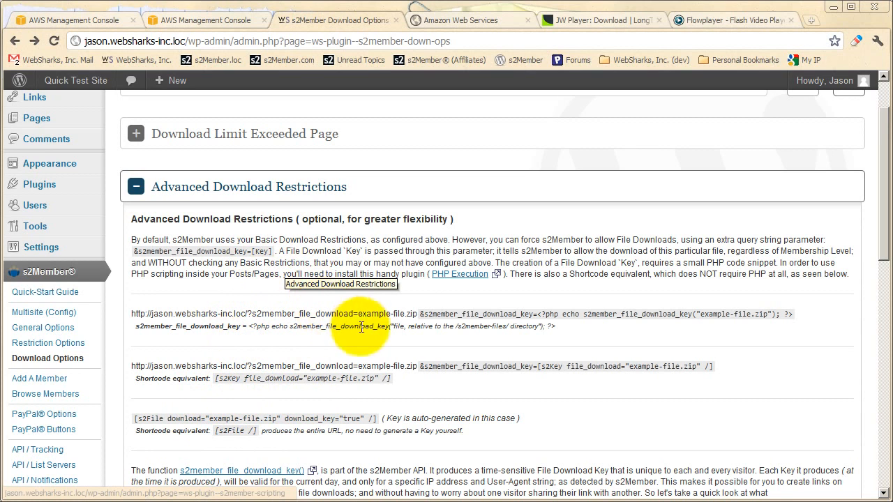
{"action": "scroll", "coordinate": [301, 354], "scroll_direction": "up", "scroll_amount": 1}
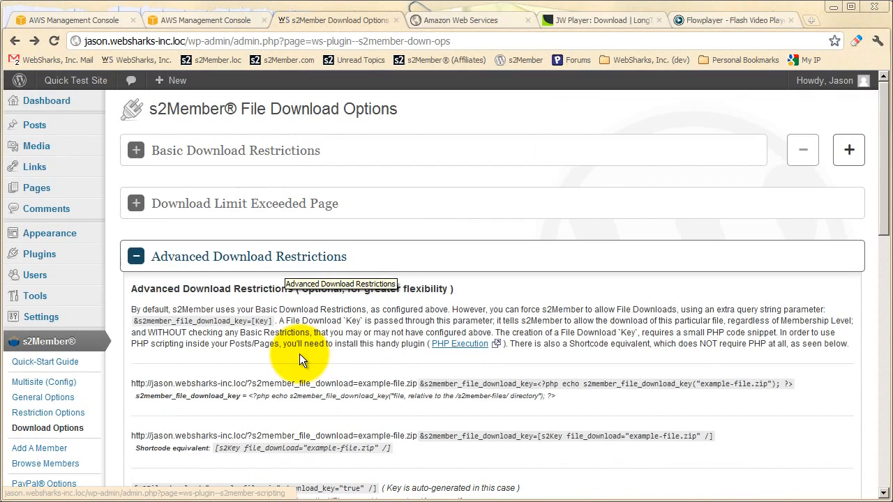
- Reopen Basic Download Restrictions to review the File Downloads limits for each member level, and collapse the section again
{"action": "left_click", "coordinate": [255, 150]}
{"action": "scroll", "coordinate": [311, 279], "scroll_direction": "down", "scroll_amount": 5}
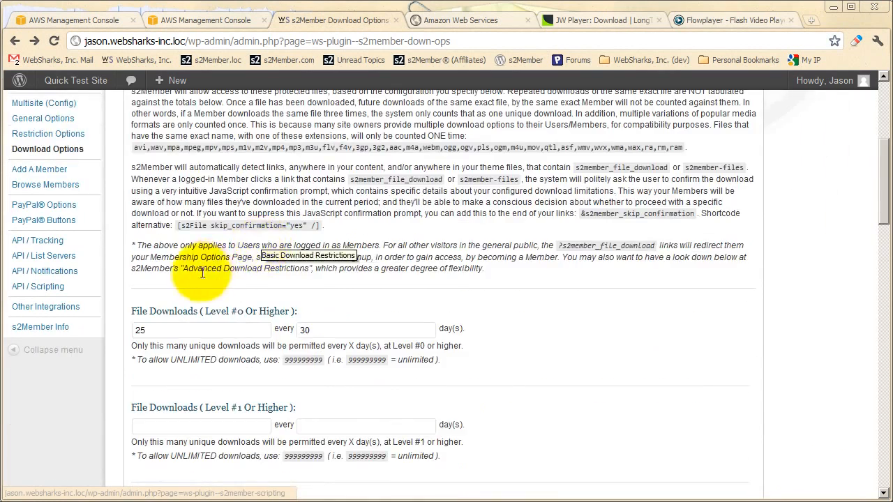
{"action": "scroll", "coordinate": [202, 273], "scroll_direction": "down", "scroll_amount": 1}
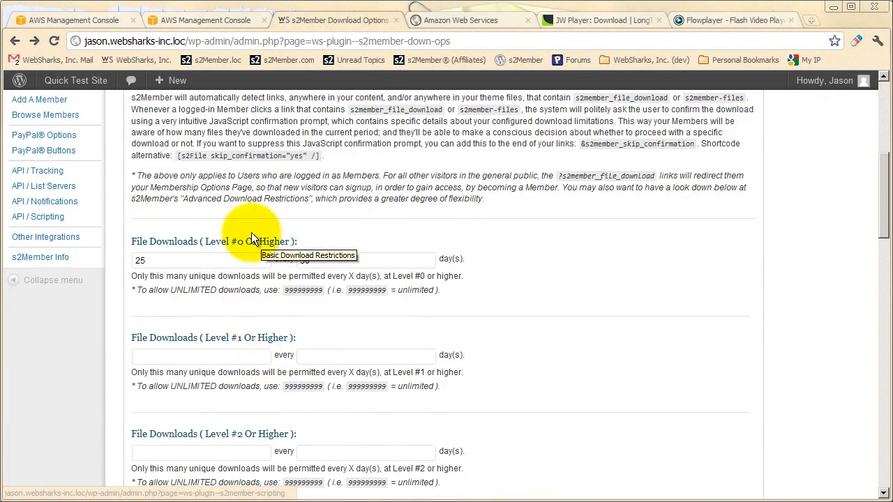
{"action": "scroll", "coordinate": [307, 219], "scroll_direction": "up", "scroll_amount": 1}
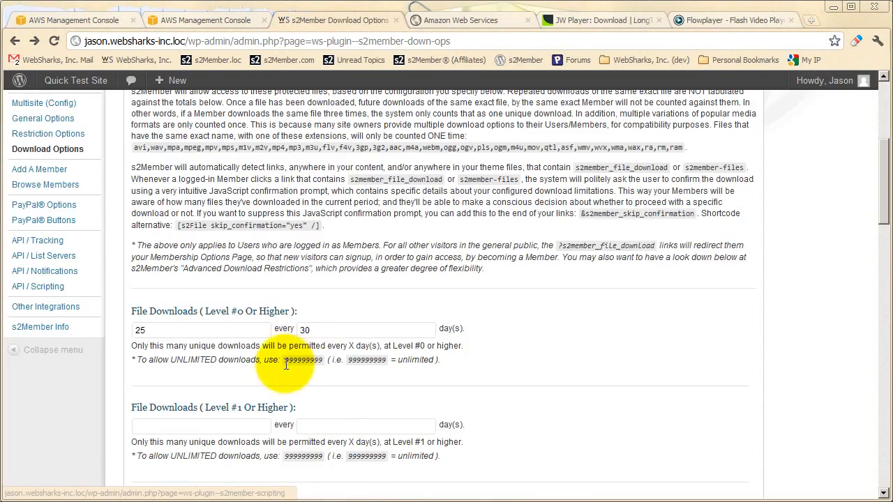
{"action": "scroll", "coordinate": [285, 367], "scroll_direction": "up", "scroll_amount": 4}
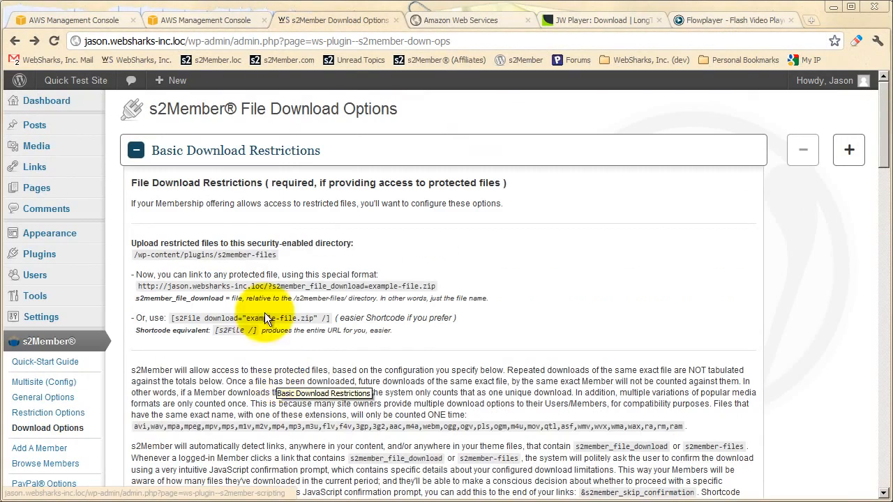
{"action": "left_click", "coordinate": [261, 157]}
- Read the Advanced Download Restrictions examples for download keys, their shortcode equivalents, and the explanation of the s2member_file_download_key() function
{"action": "scroll", "coordinate": [238, 258], "scroll_direction": "down", "scroll_amount": 1}
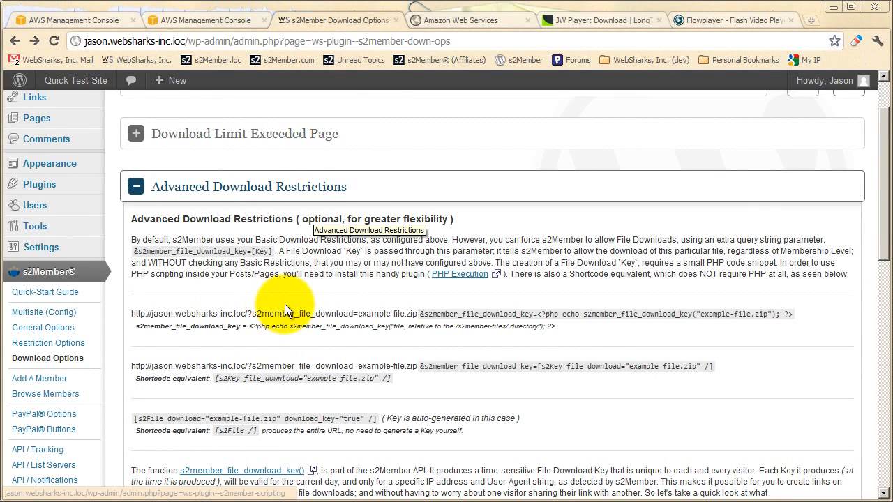
{"action": "scroll", "coordinate": [339, 340], "scroll_direction": "down", "scroll_amount": 1}
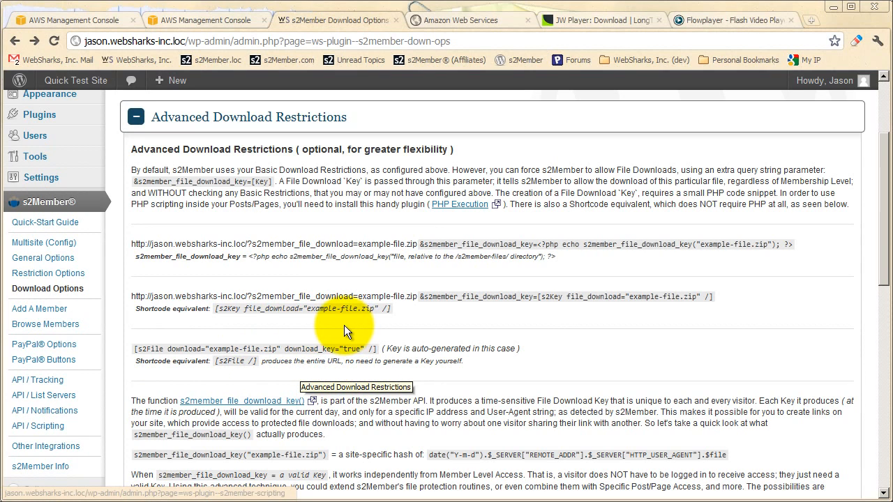
{"action": "scroll", "coordinate": [267, 369], "scroll_direction": "down", "scroll_amount": 1}
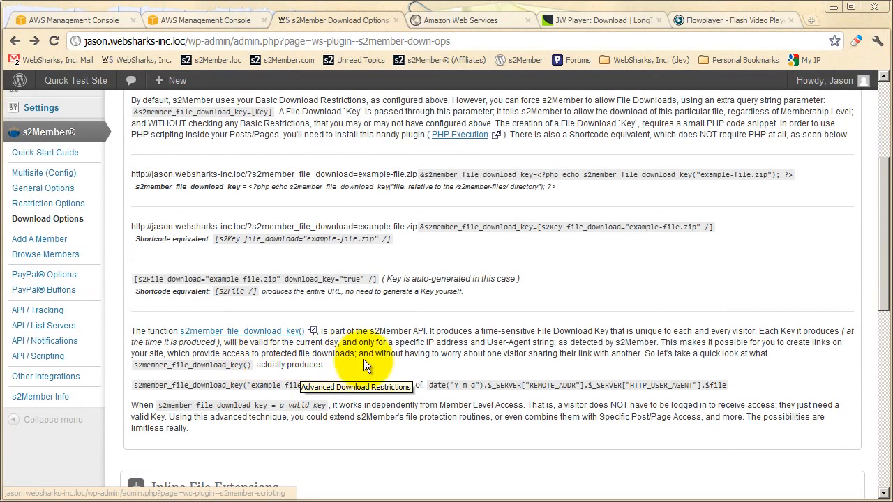
{"action": "scroll", "coordinate": [467, 408], "scroll_direction": "up", "scroll_amount": 1}
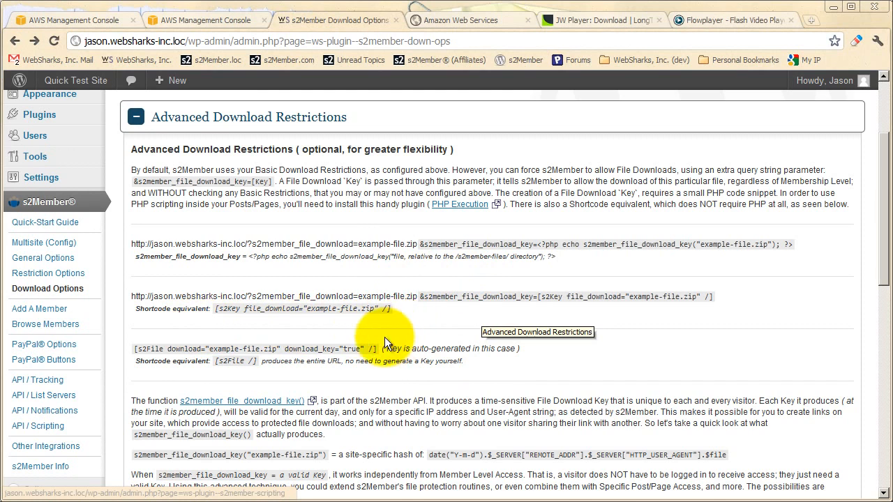
{"action": "scroll", "coordinate": [385, 337], "scroll_direction": "up", "scroll_amount": 2}
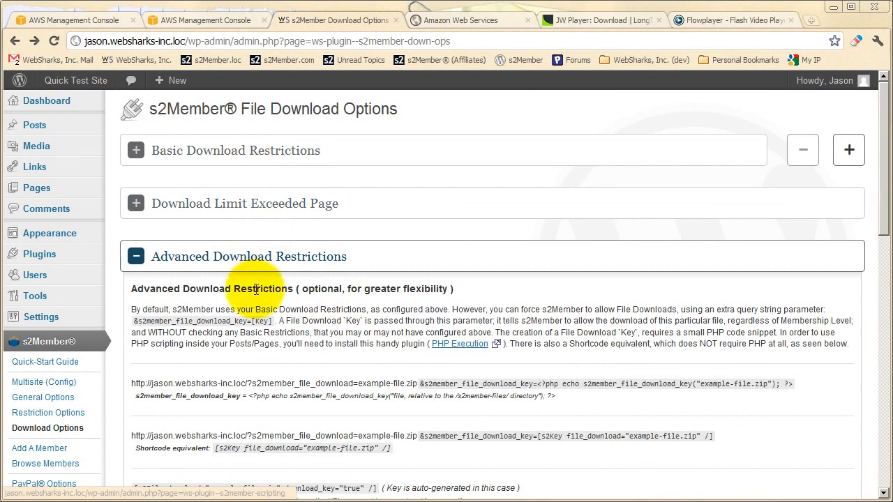
- Examine the Advanced Download Restrictions example of the s2File shortcode that uses download_key="true" for example-file.zip
{"action": "scroll", "coordinate": [312, 351], "scroll_direction": "down", "scroll_amount": 1}
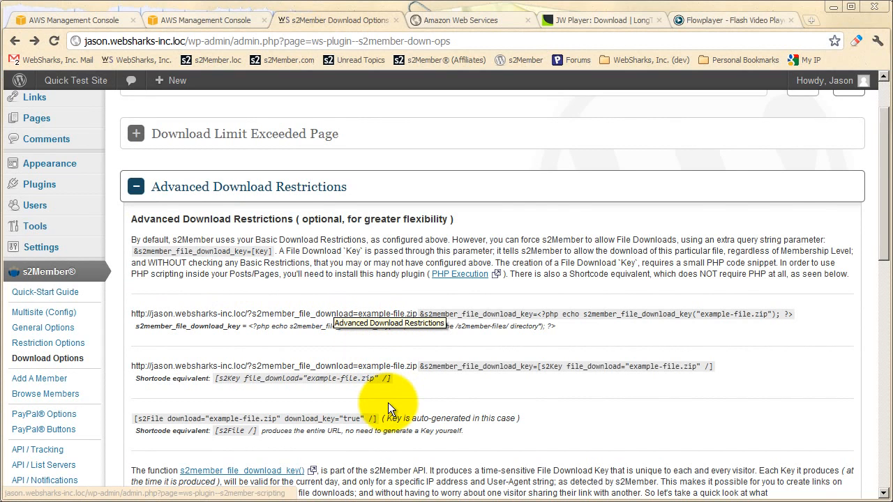
{"action": "scroll", "coordinate": [388, 403], "scroll_direction": "down", "scroll_amount": 1}
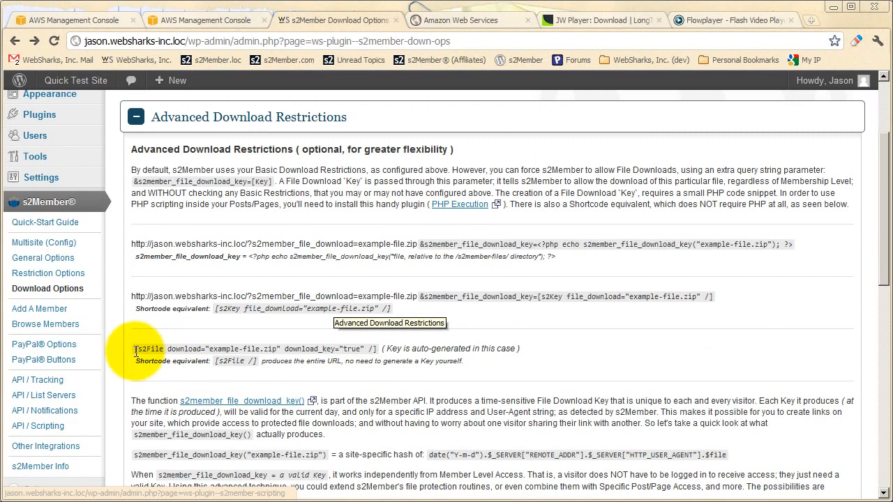
{"action": "left_click_drag", "start_coordinate": [135, 349], "coordinate": [378, 350]}
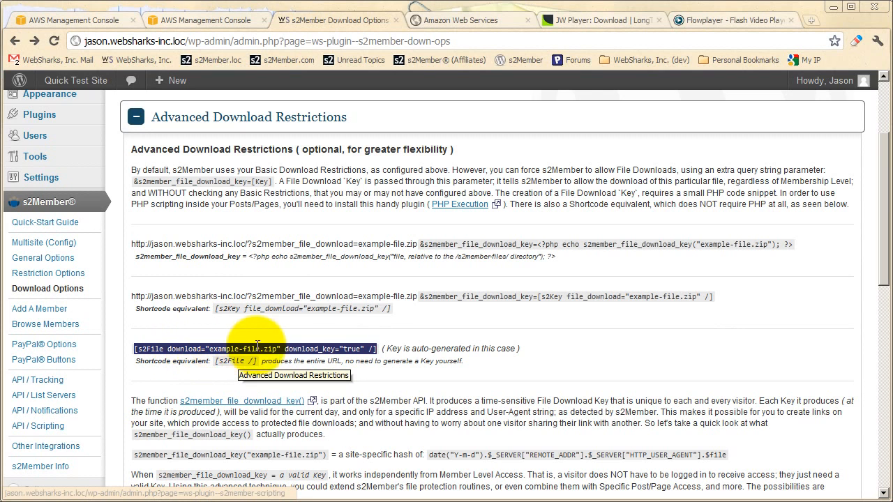
{"action": "left_click", "coordinate": [309, 336]}
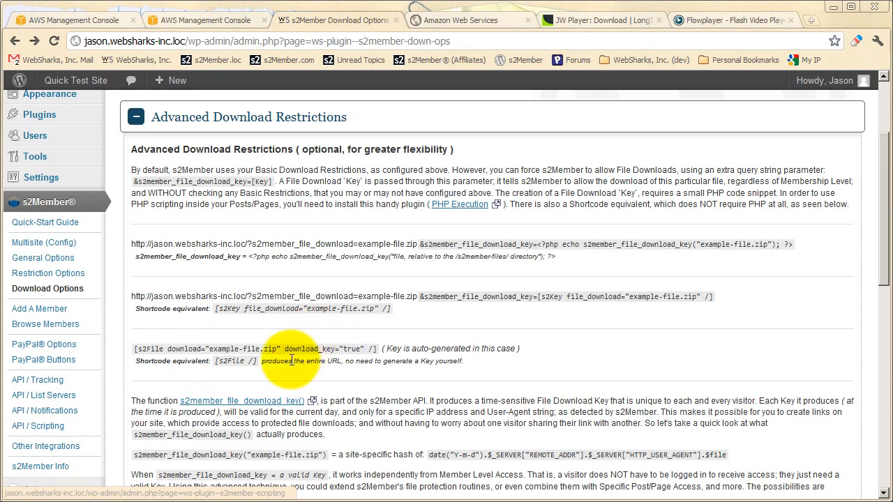
- Collapse Advanced Download Restrictions, and read the Remote Auth / Podcasting section on Remote Header Authorization and its &s2member_file_remote=yes parameter
{"action": "scroll", "coordinate": [279, 300], "scroll_direction": "up", "scroll_amount": 3}
{"action": "left_click", "coordinate": [243, 260]}
{"action": "scroll", "coordinate": [245, 281], "scroll_direction": "down", "scroll_amount": 3}
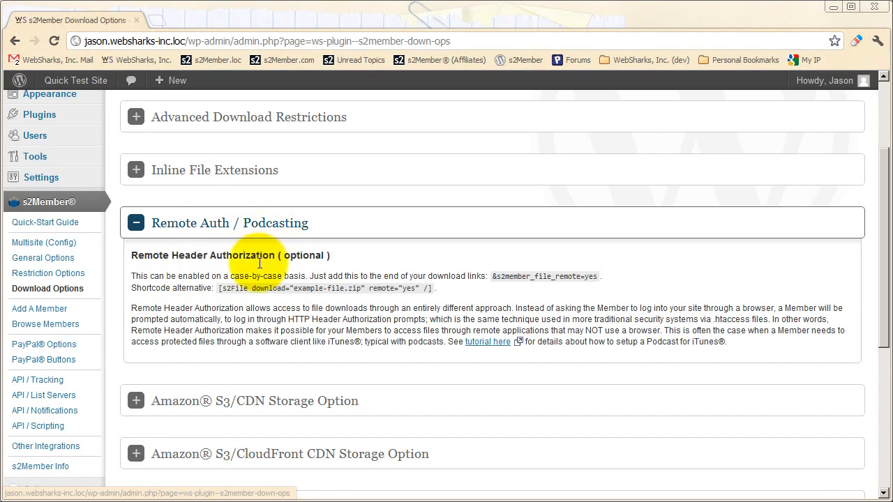
{"action": "left_click_drag", "start_coordinate": [275, 256], "coordinate": [131, 255]}
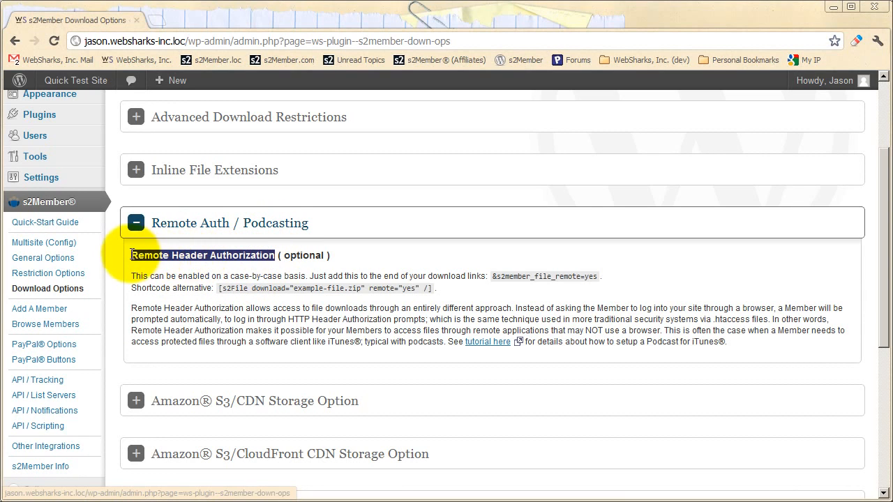
{"action": "left_click", "coordinate": [183, 265]}
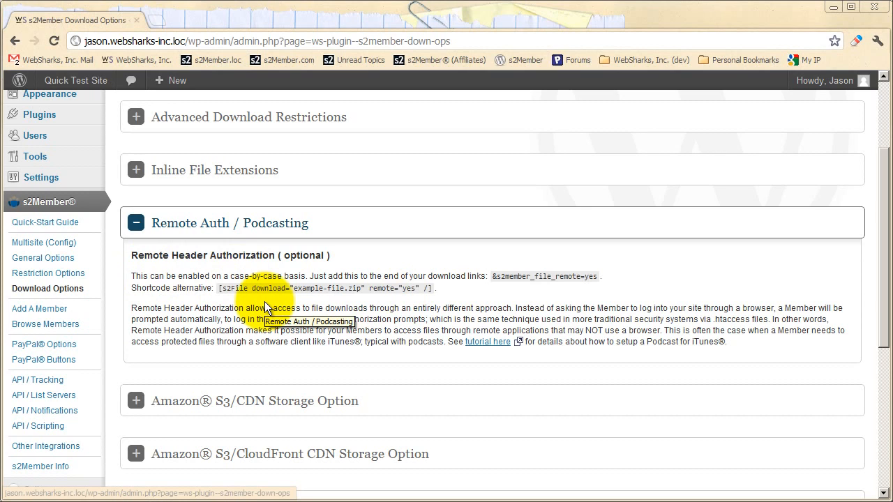
{"action": "left_click_drag", "start_coordinate": [274, 255], "coordinate": [130, 256]}
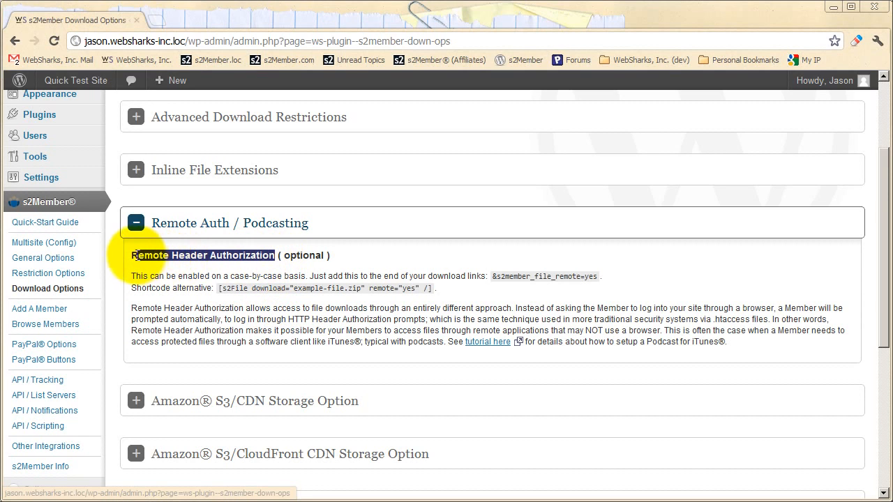
{"action": "left_click", "coordinate": [208, 300]}
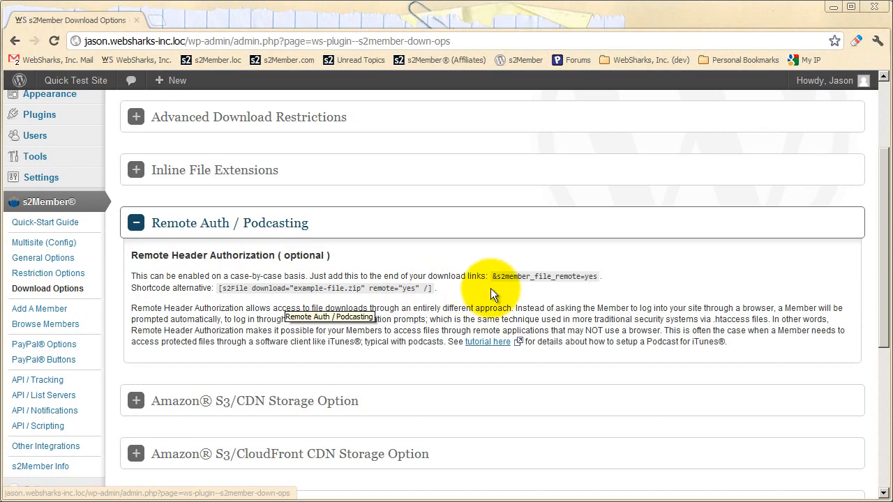
{"action": "left_click_drag", "start_coordinate": [493, 277], "coordinate": [598, 277]}
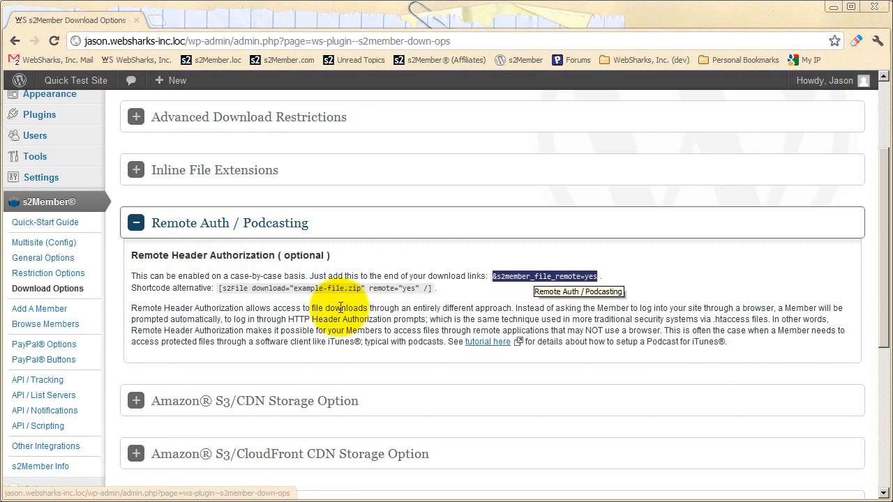
- Review the special link format under Basic Download Restrictions, collapse that section, and return to the Remote Auth / Podcasting details
{"action": "scroll", "coordinate": [341, 307], "scroll_direction": "up", "scroll_amount": 1}
{"action": "scroll", "coordinate": [300, 193], "scroll_direction": "up", "scroll_amount": 1}
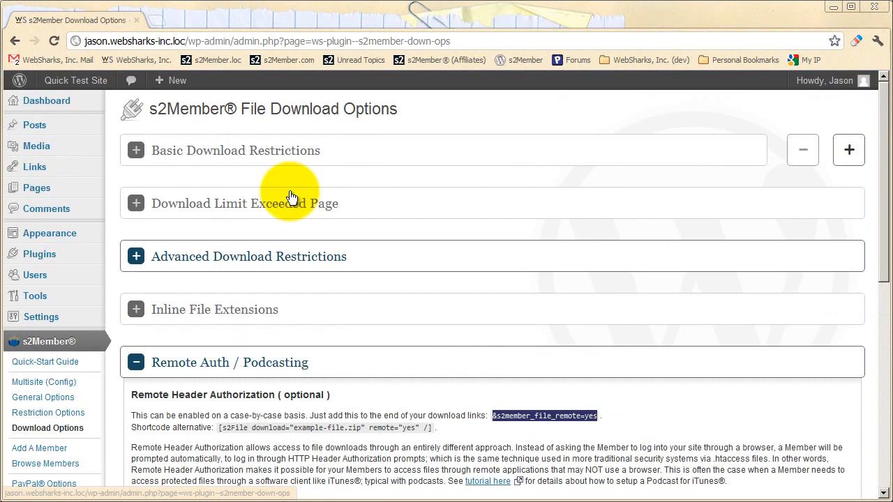
{"action": "left_click", "coordinate": [292, 163]}
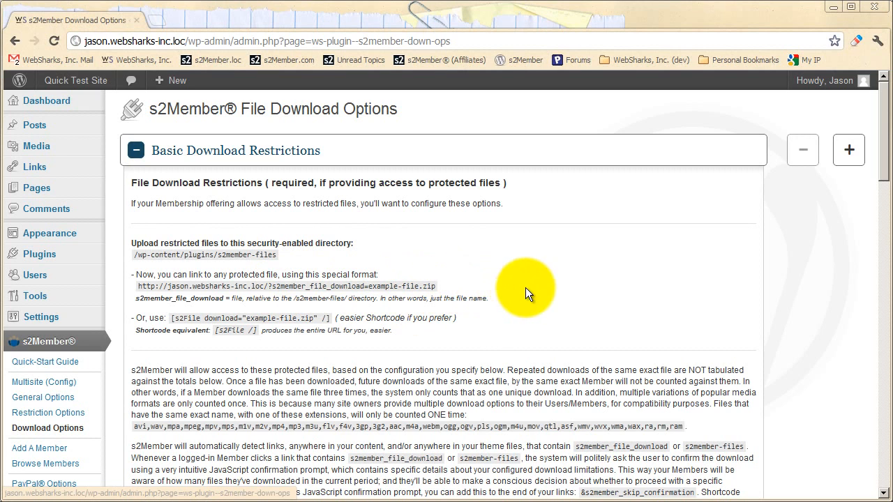
{"action": "left_click", "coordinate": [274, 155]}
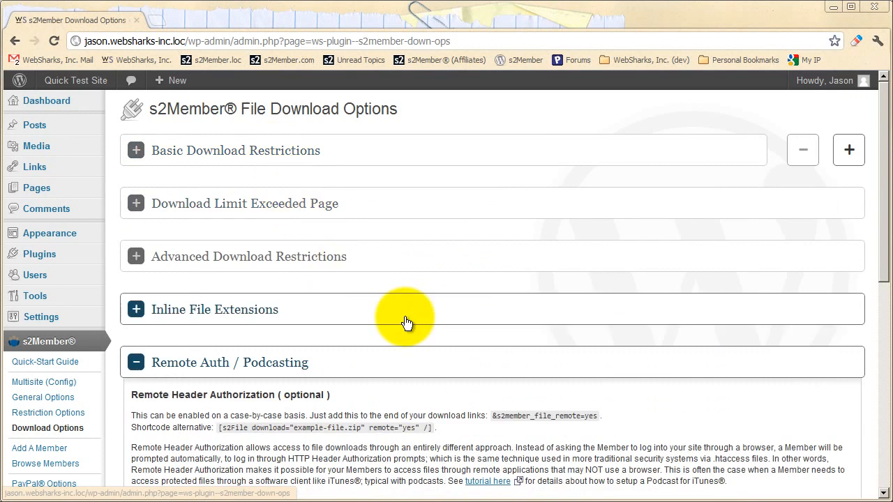
{"action": "scroll", "coordinate": [409, 323], "scroll_direction": "down", "scroll_amount": 2}
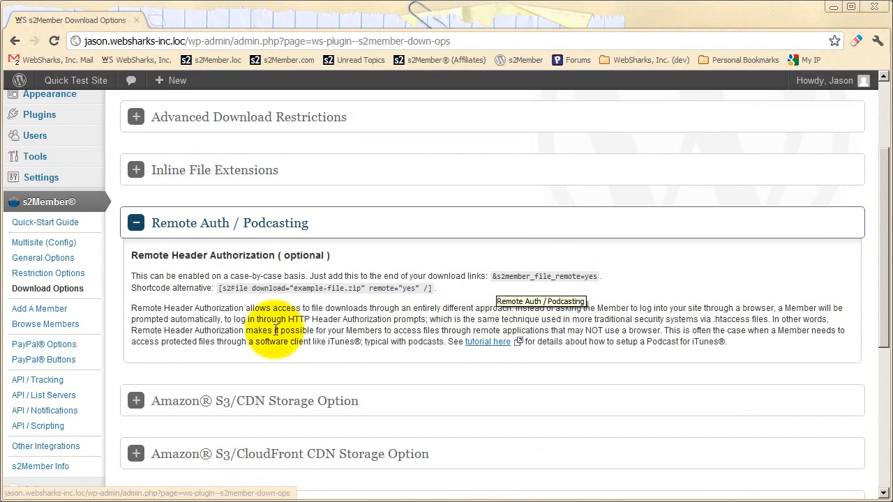
- Copy the shortcode alternative [s2File download="example-file.zip" remote="yes" /] from the Remote Auth / Podcasting section
{"action": "left_click_drag", "start_coordinate": [217, 289], "coordinate": [434, 289]}
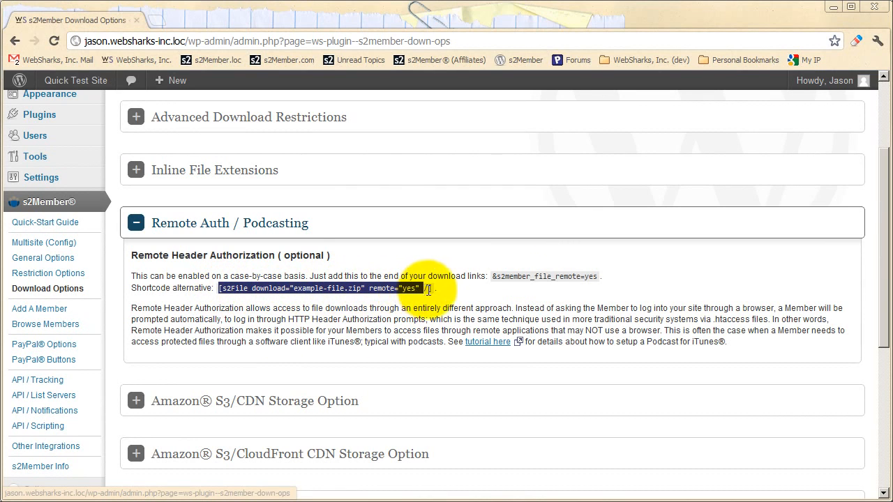
{"action": "right_click", "coordinate": [288, 293]}
{"action": "left_click", "coordinate": [308, 299]}
- Open the Test Page for editing, and examine the s2File shortcode with remote="yes" inside its download link
{"action": "scroll", "coordinate": [164, 356], "scroll_direction": "up", "scroll_amount": 3}
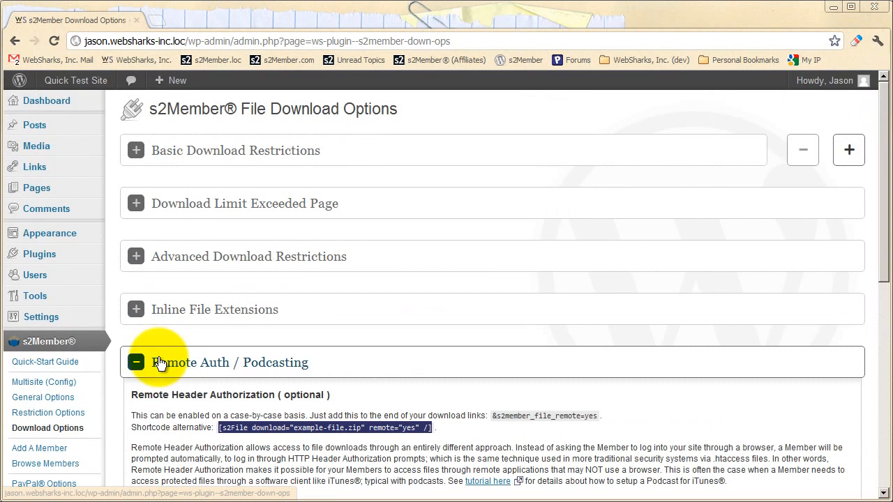
{"action": "left_click", "coordinate": [36, 188]}
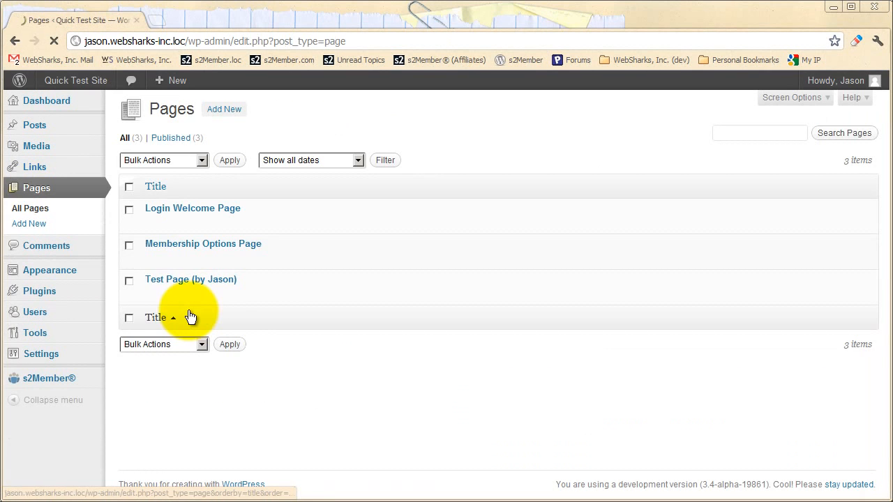
{"action": "left_click", "coordinate": [153, 295]}
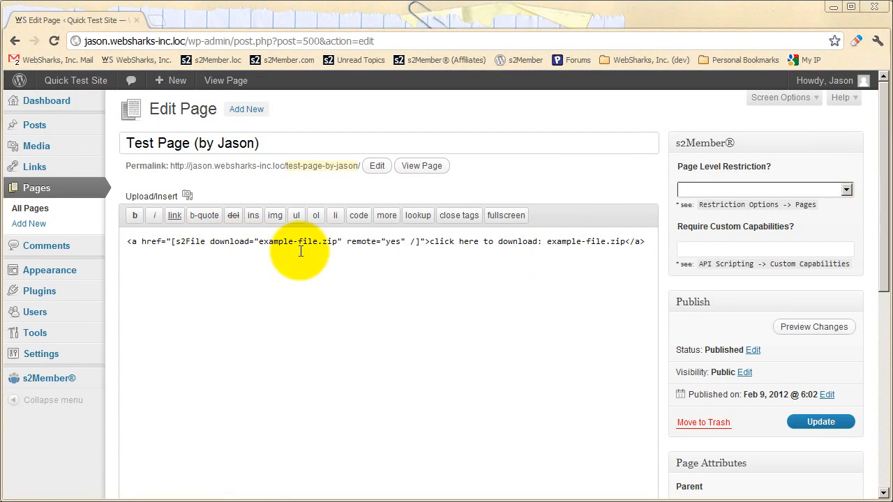
{"action": "left_click_drag", "start_coordinate": [172, 241], "coordinate": [422, 242]}
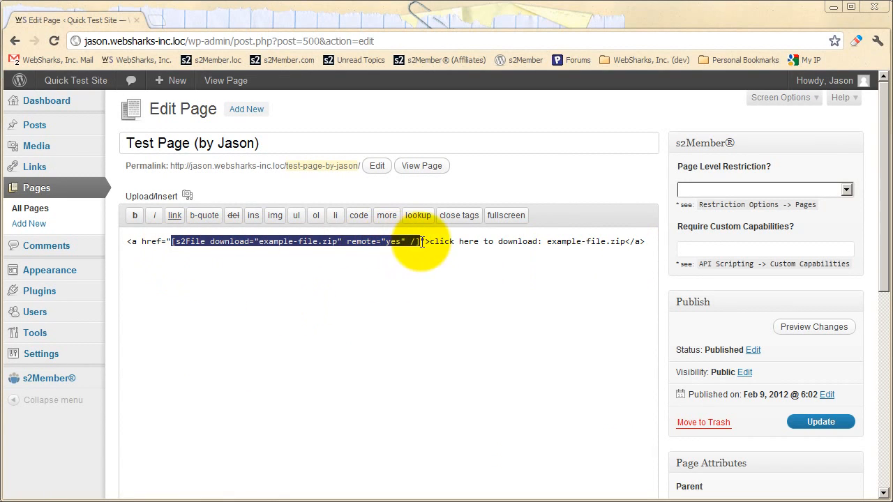
{"action": "left_click", "coordinate": [311, 296]}
- Log out of the WordPress account, and open the Test Page on the public site
{"action": "mouse_move", "coordinate": [834, 90]}
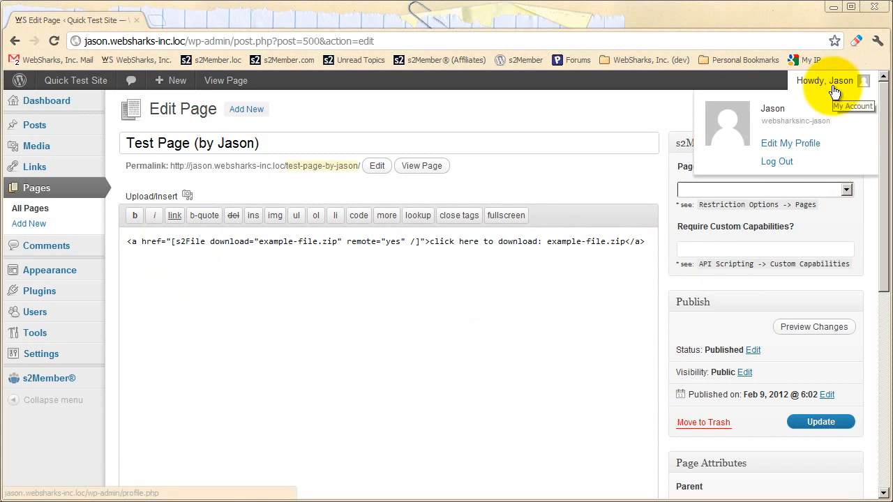
{"action": "left_click", "coordinate": [776, 161]}
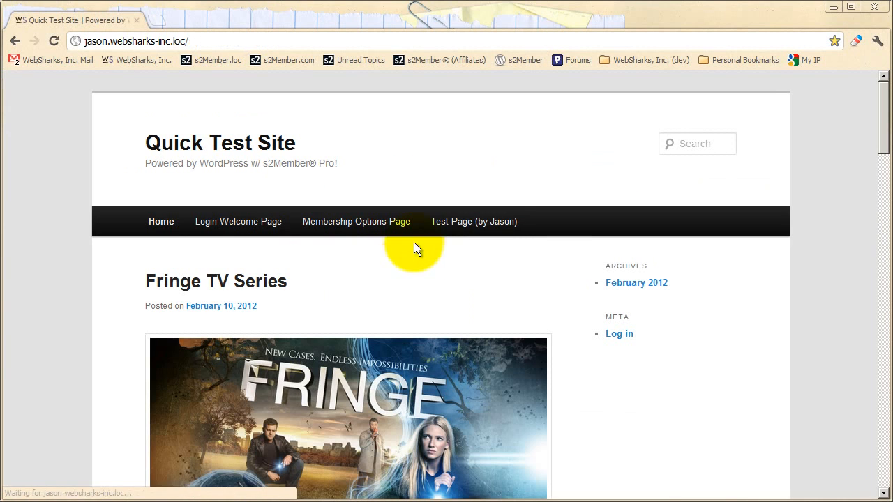
{"action": "left_click", "coordinate": [460, 225]}
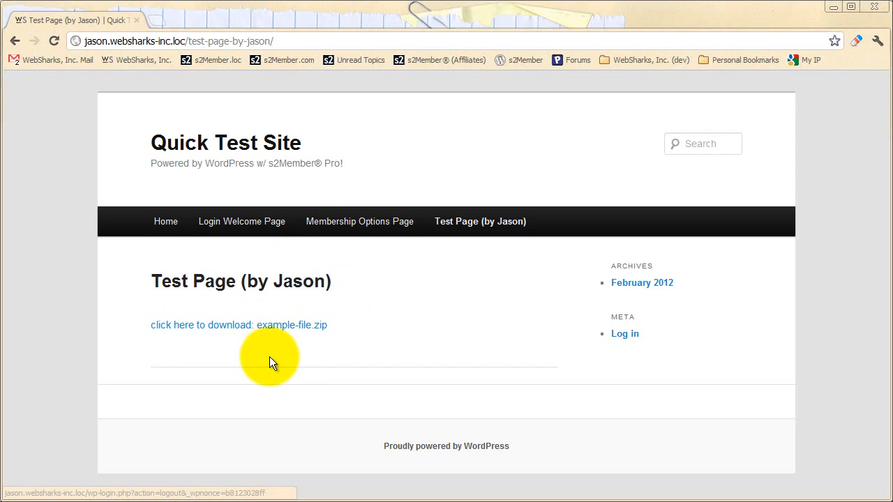
- Request example-file.zip through the Test Page's download link, cancel the authentication request, and return to the Test Page
{"action": "left_click", "coordinate": [295, 326]}
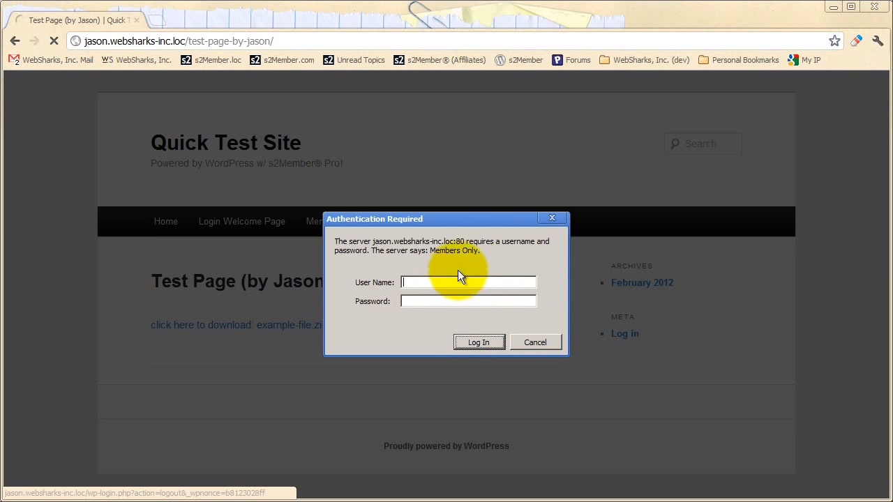
{"action": "left_click", "coordinate": [545, 344]}
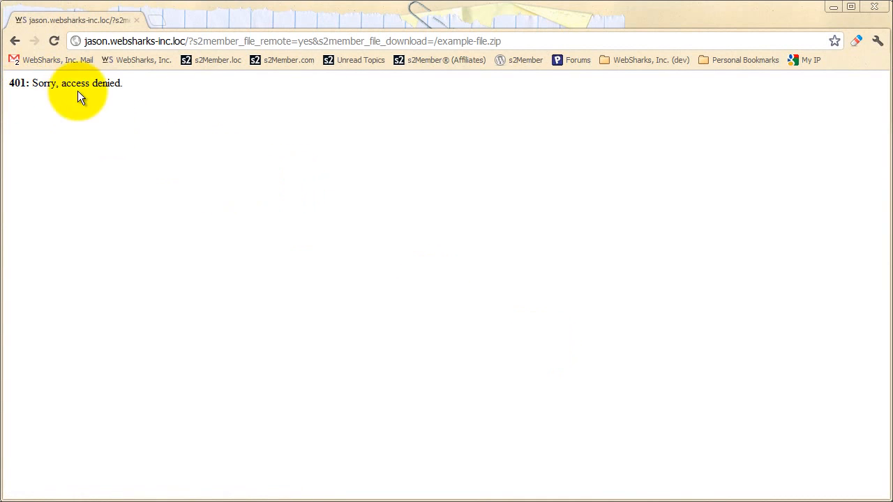
{"action": "left_click", "coordinate": [15, 40]}
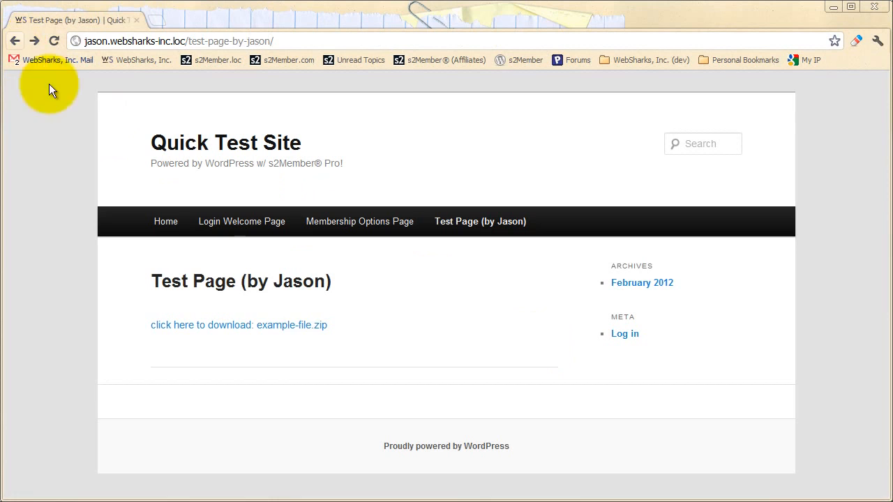
- Copy the example-file.zip link's address, replace the Test Page with a fresh browser tab, and load the copied address there
{"action": "right_click", "coordinate": [286, 331]}
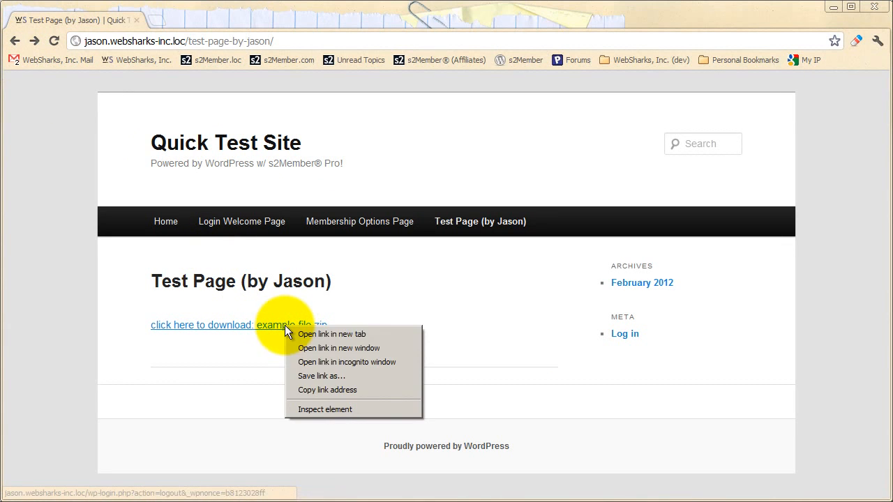
{"action": "left_click", "coordinate": [321, 389]}
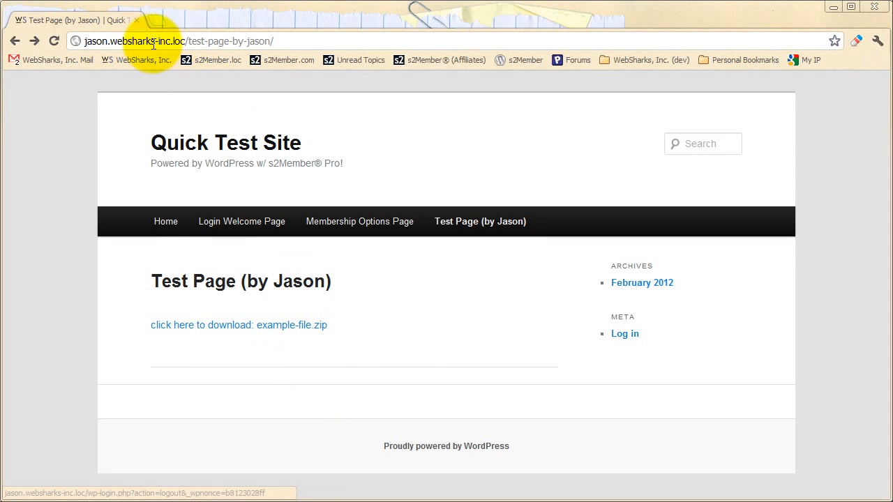
{"action": "left_click", "coordinate": [153, 21]}
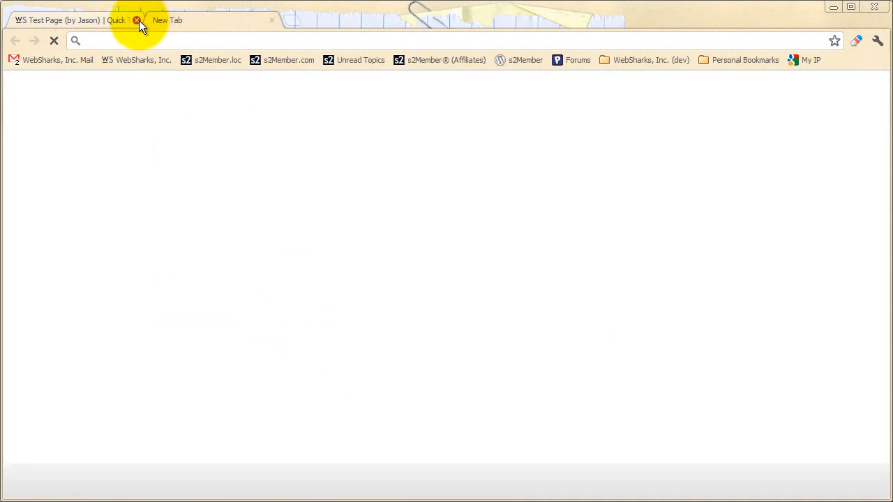
{"action": "left_click", "coordinate": [139, 21]}
{"action": "right_click", "coordinate": [239, 41]}
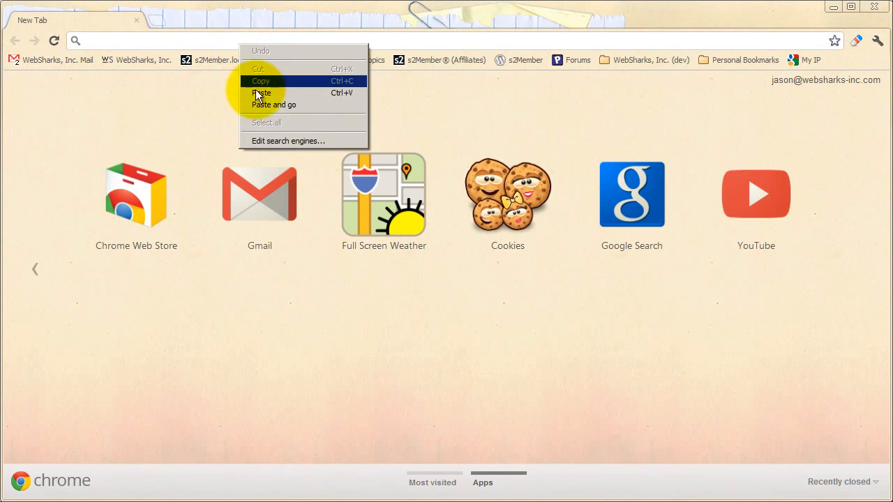
{"action": "left_click", "coordinate": [257, 93]}
{"action": "left_click", "coordinate": [251, 106]}
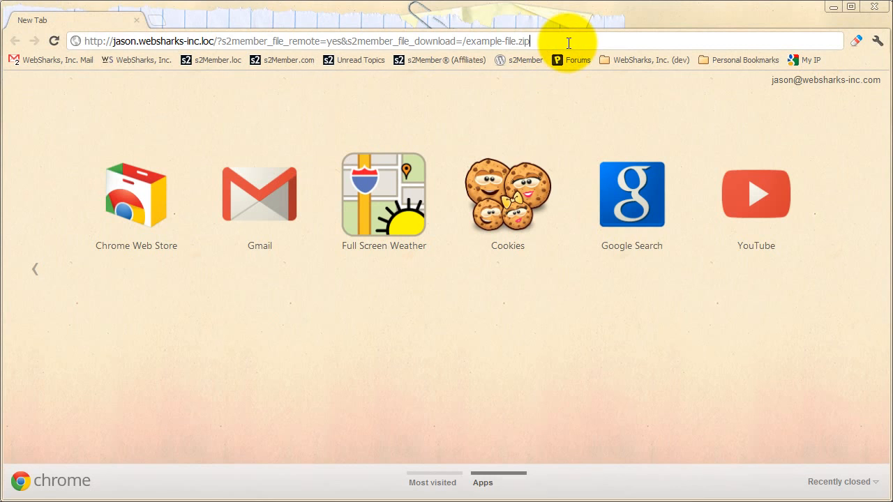
{"action": "key", "text": "Return"}
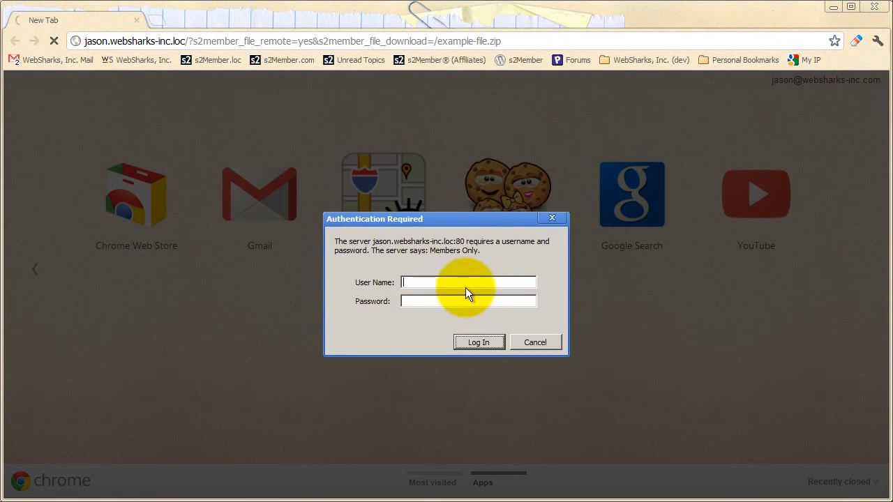
- Authenticate with the member's user name and password, save example-file.zip to Downloads, and dismiss the offer to store the password
{"action": "type", "text": "websharksinc-jason"}
{"action": "key", "text": "Tab"}
{"action": "type", "text": "*********"}
{"action": "key", "text": "Return"}
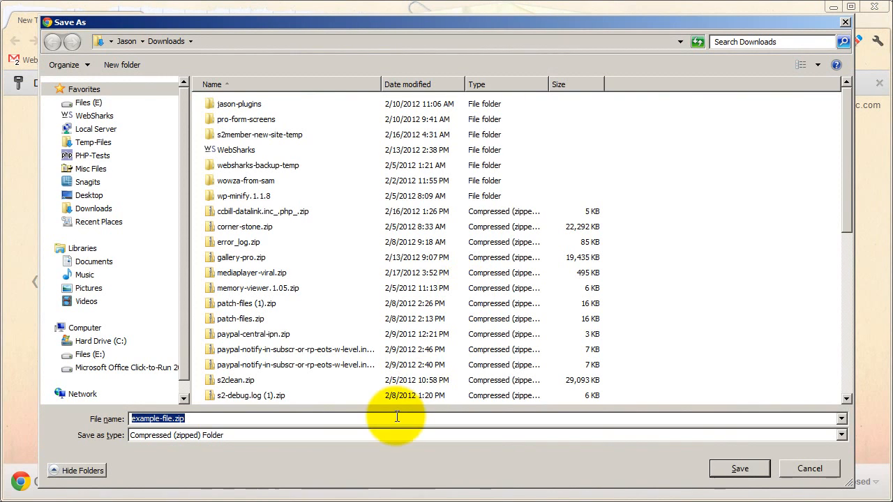
{"action": "left_click", "coordinate": [718, 466]}
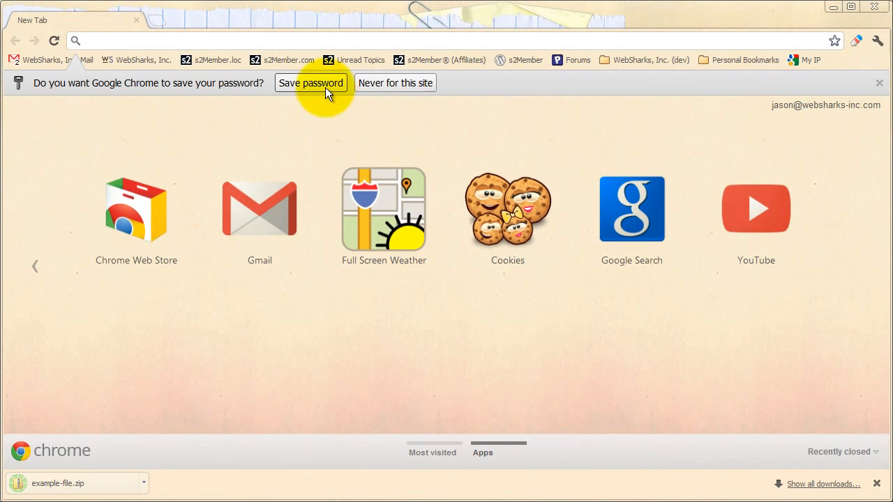
{"action": "left_click", "coordinate": [879, 83]}
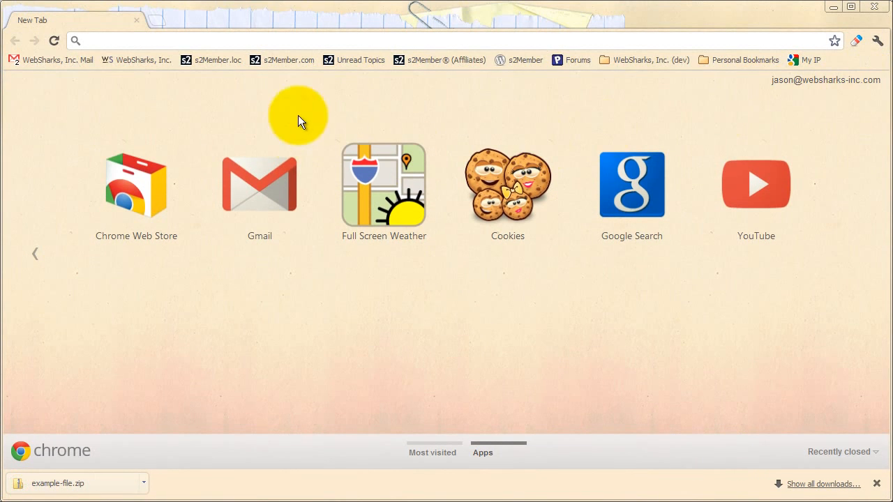
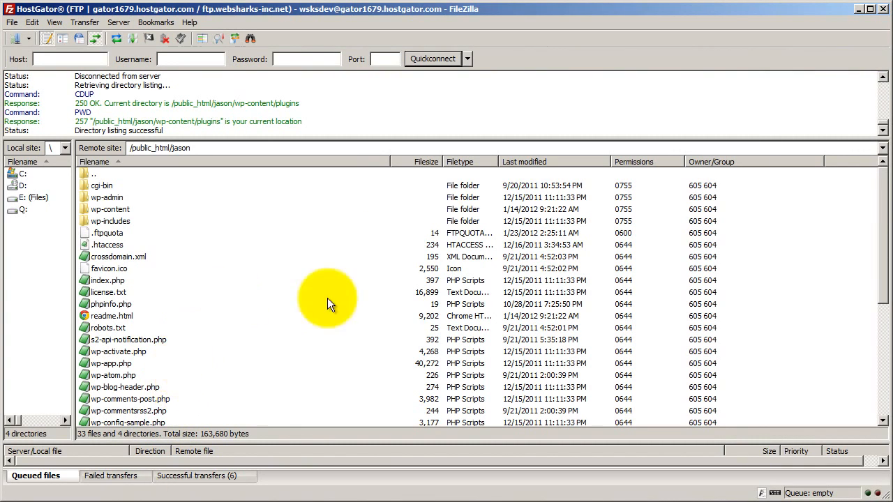
- In FileZilla, open the s2member-files folder inside wp-content/plugins on the remote site
{"action": "left_click", "coordinate": [794, 271]}
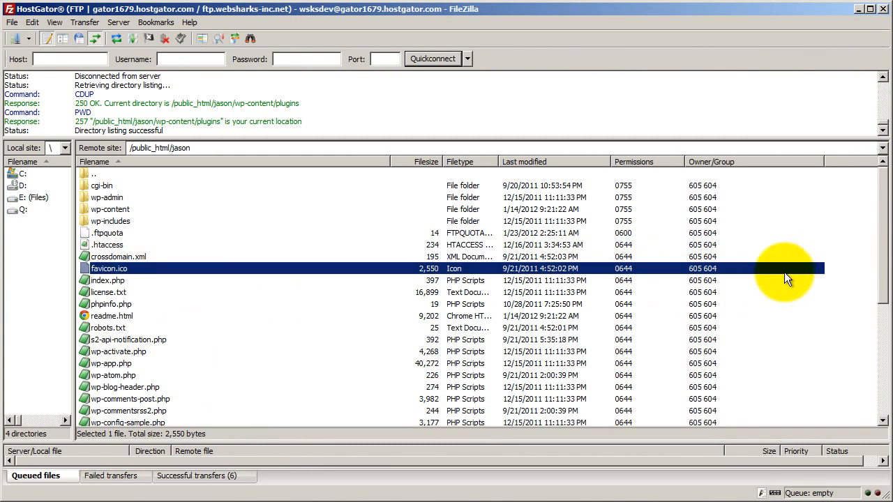
{"action": "left_click", "coordinate": [828, 274]}
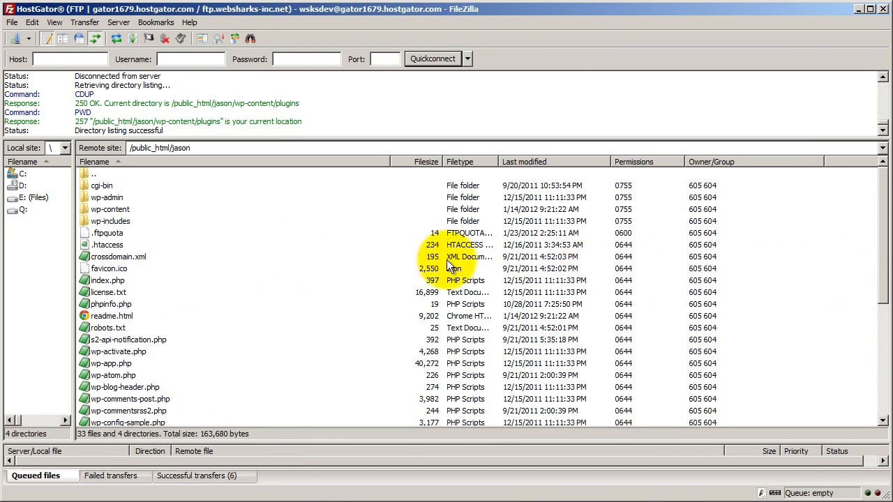
{"action": "left_click", "coordinate": [105, 211]}
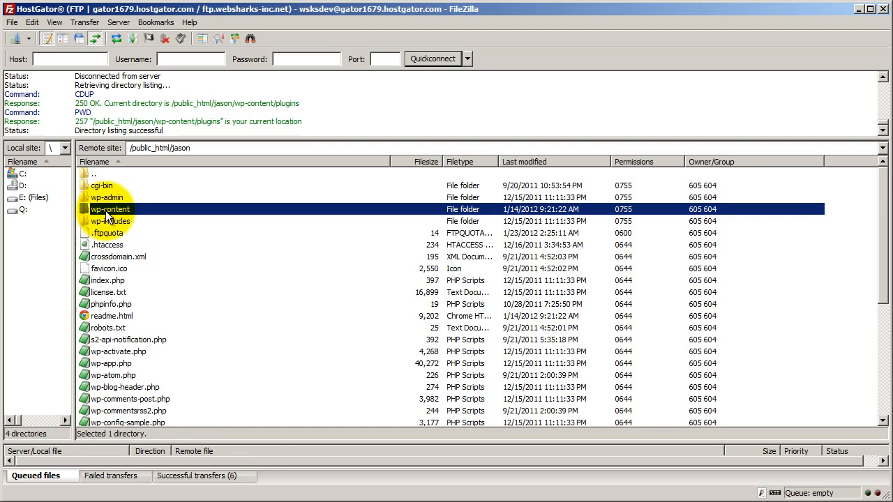
{"action": "double_click", "coordinate": [106, 211]}
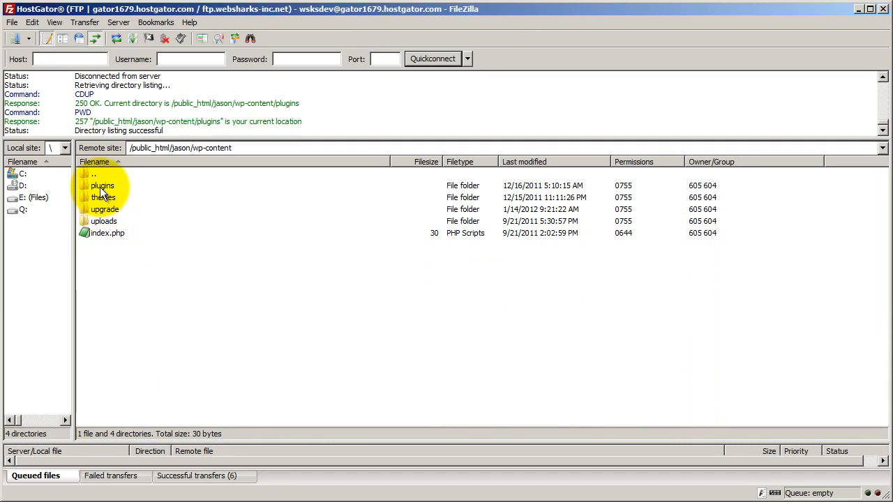
{"action": "double_click", "coordinate": [100, 187]}
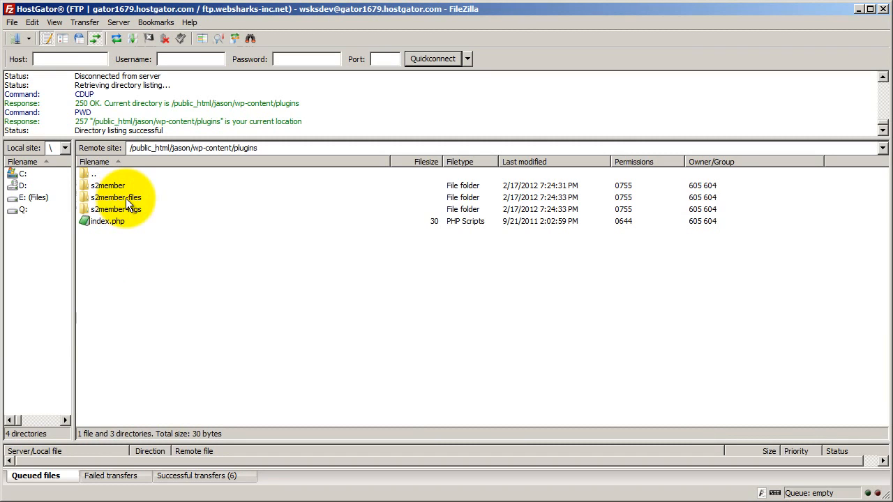
{"action": "left_click", "coordinate": [119, 199]}
{"action": "double_click", "coordinate": [119, 199]}
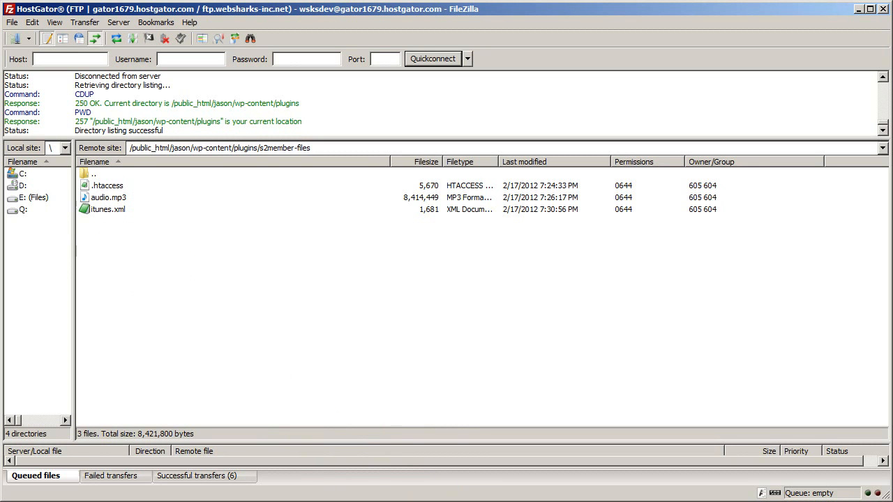
- Switch to EditPad Pro and examine the channel and item elements of the podcast feed in itunes.xml
{"action": "key", "text": "alt+Tab"}
{"action": "left_click", "coordinate": [173, 66]}
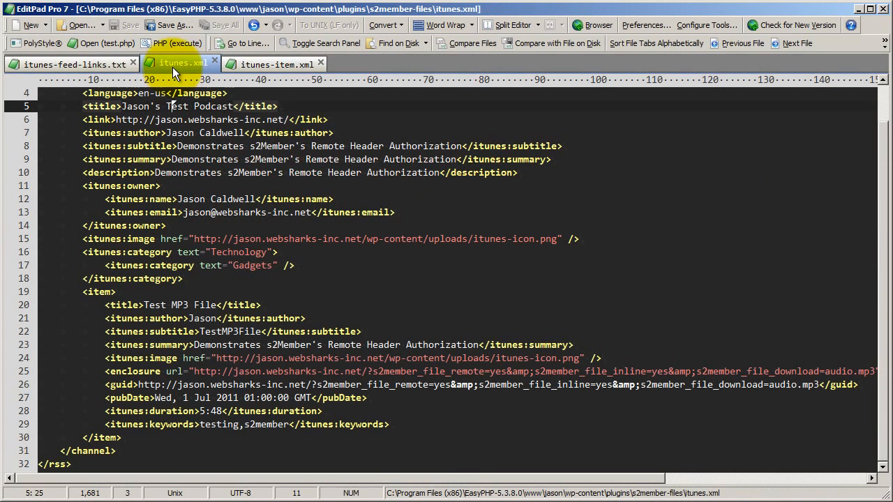
{"action": "scroll", "coordinate": [188, 189], "scroll_direction": "up", "scroll_amount": 1}
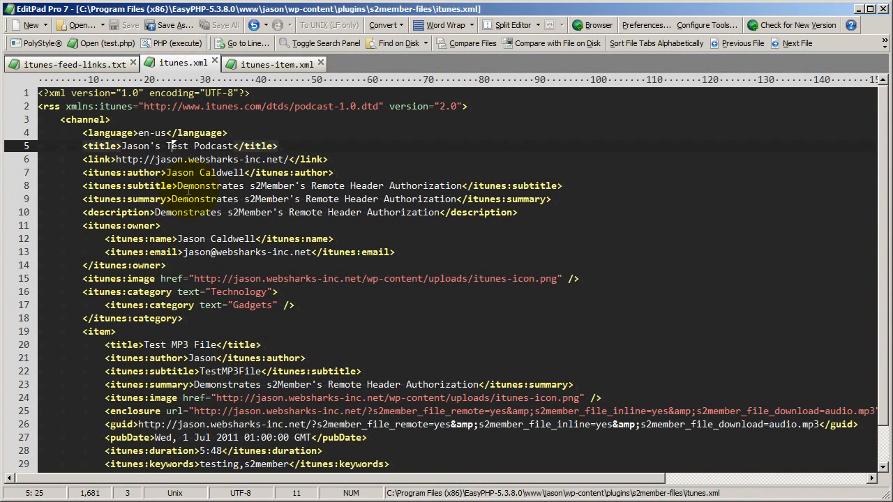
{"action": "scroll", "coordinate": [188, 188], "scroll_direction": "down", "scroll_amount": 1}
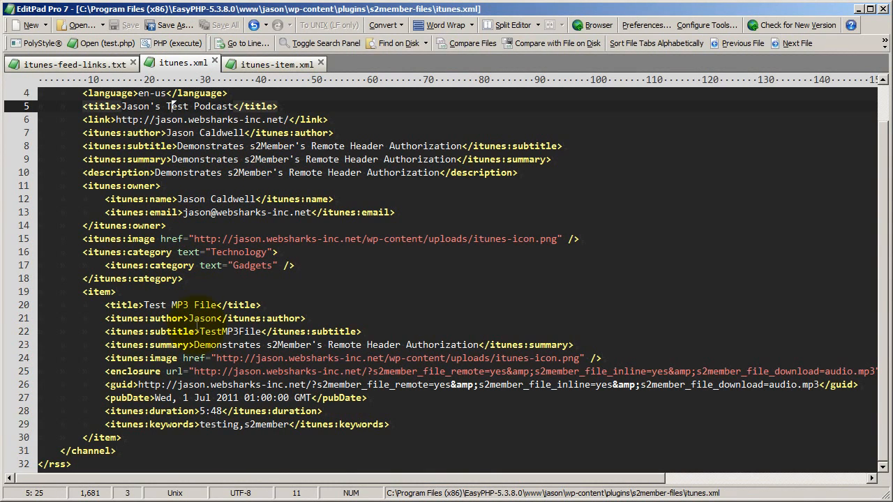
{"action": "scroll", "coordinate": [188, 279], "scroll_direction": "up", "scroll_amount": 1}
{"action": "scroll", "coordinate": [241, 257], "scroll_direction": "down", "scroll_amount": 1}
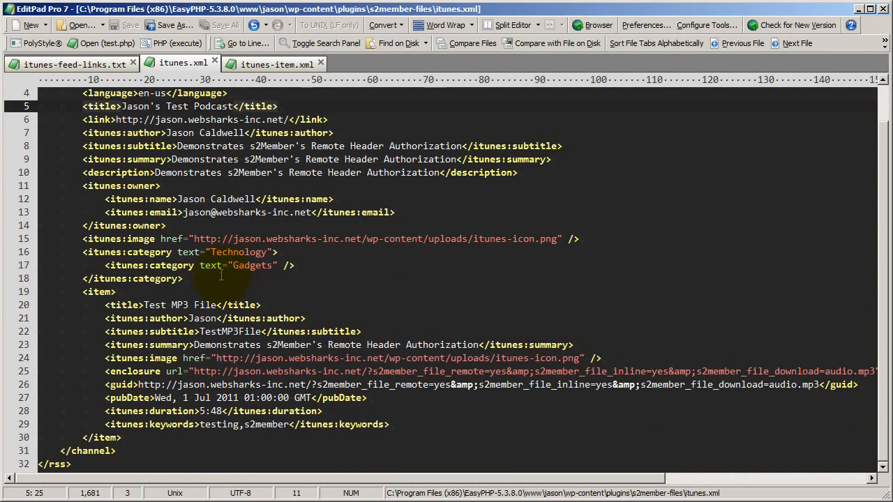
{"action": "scroll", "coordinate": [220, 273], "scroll_direction": "up", "scroll_amount": 1}
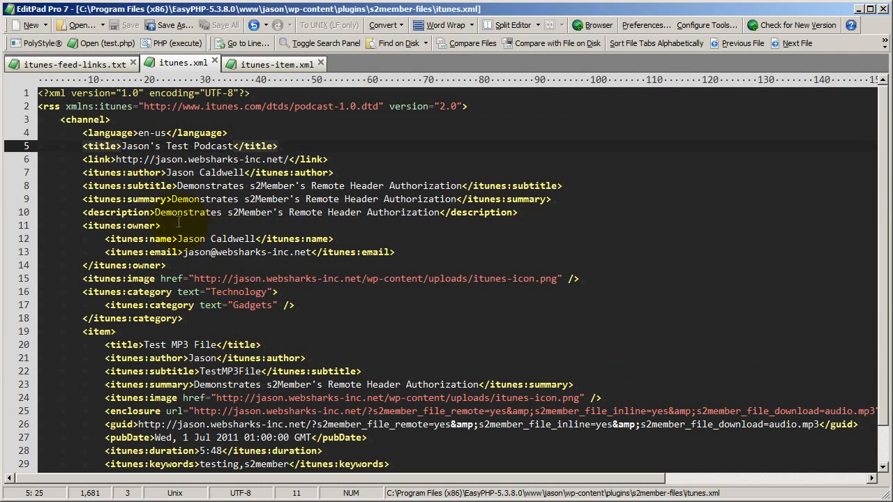
{"action": "scroll", "coordinate": [207, 206], "scroll_direction": "down", "scroll_amount": 1}
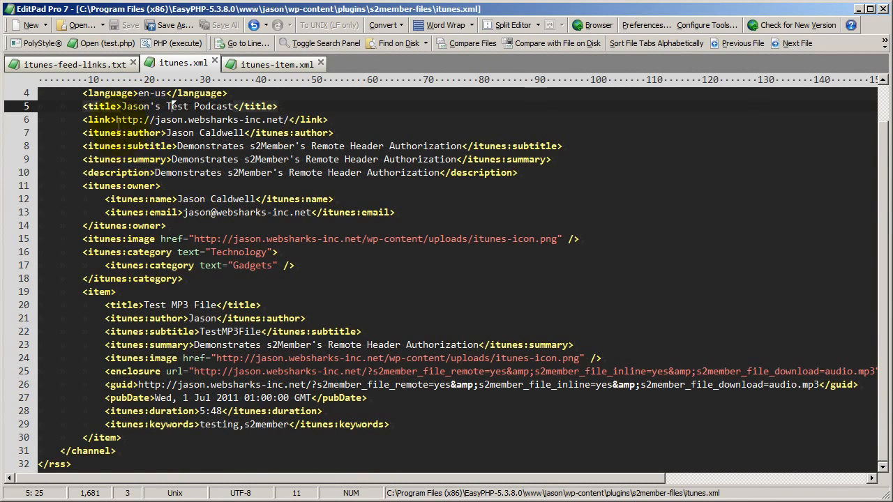
{"action": "scroll", "coordinate": [115, 233], "scroll_direction": "up", "scroll_amount": 1}
{"action": "scroll", "coordinate": [124, 241], "scroll_direction": "down", "scroll_amount": 1}
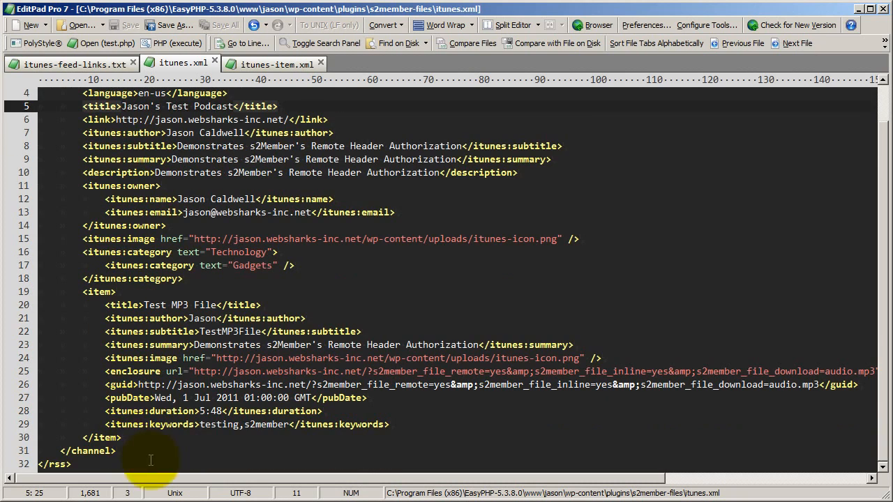
- Highlight the whole item block for Test MP3 File in itunes.xml, clear the selection, and review the feed around it
{"action": "left_click_drag", "start_coordinate": [123, 438], "coordinate": [24, 292]}
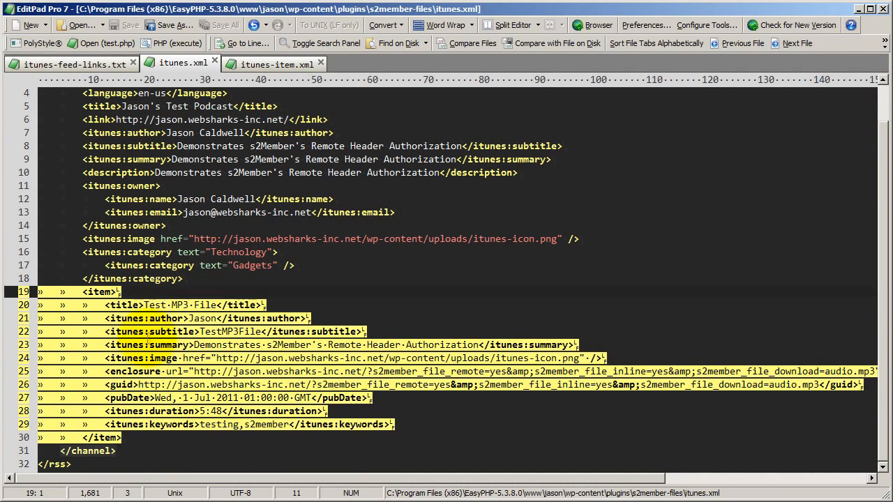
{"action": "left_click", "coordinate": [149, 332]}
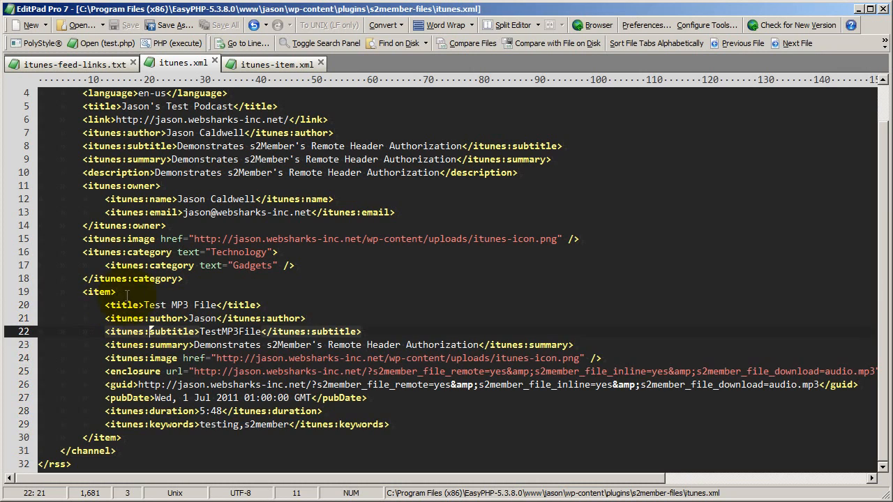
{"action": "scroll", "coordinate": [187, 218], "scroll_direction": "up", "scroll_amount": 1}
{"action": "scroll", "coordinate": [186, 305], "scroll_direction": "down", "scroll_amount": 1}
{"action": "scroll", "coordinate": [186, 318], "scroll_direction": "up", "scroll_amount": 1}
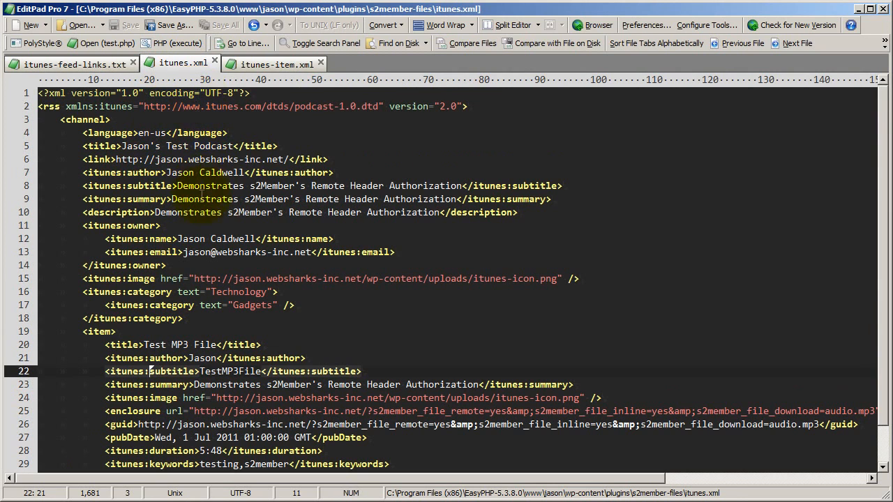
- In itunes-item.xml, copy the whole item block and paste two duplicates below it, each separated by a blank line
{"action": "left_click", "coordinate": [256, 66]}
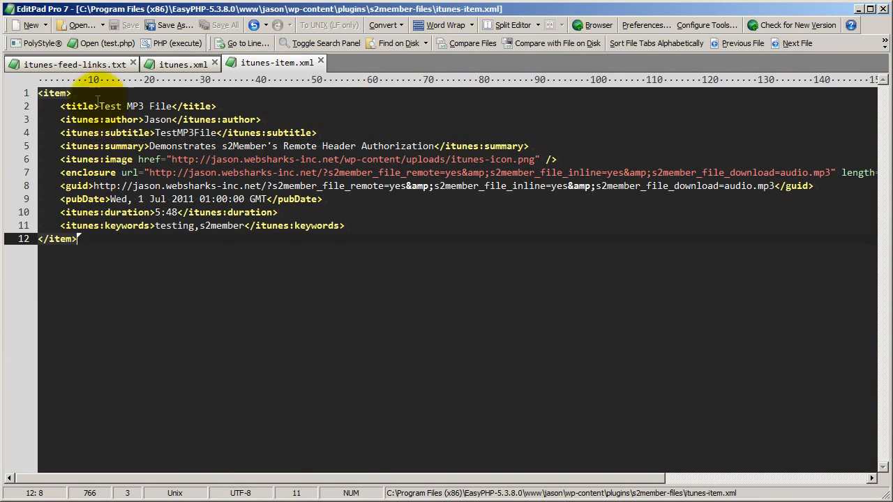
{"action": "left_click_drag", "start_coordinate": [84, 239], "coordinate": [30, 91]}
{"action": "key", "text": "ctrl+c"}
{"action": "left_click", "coordinate": [95, 244]}
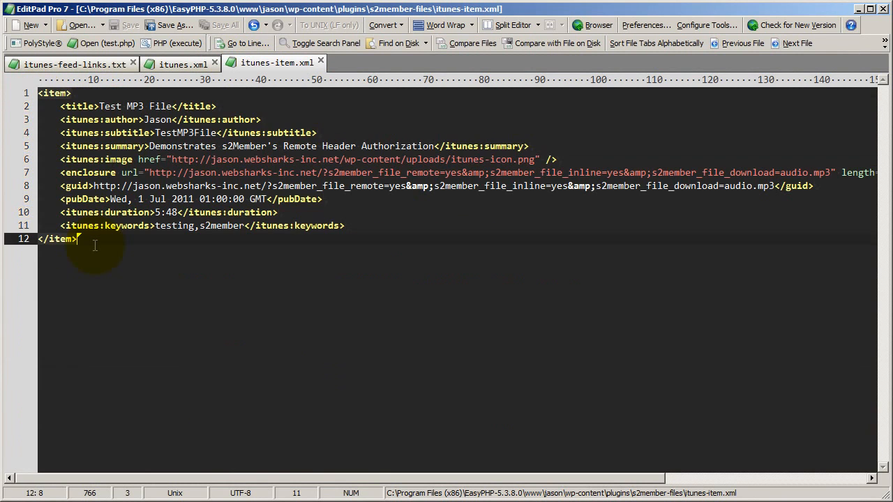
{"action": "key", "text": "Return"}
{"action": "key", "text": "Return"}
{"action": "key", "text": "ctrl+v"}
{"action": "key", "text": "Return"}
{"action": "key", "text": "Return"}
{"action": "key", "text": "ctrl+v"}
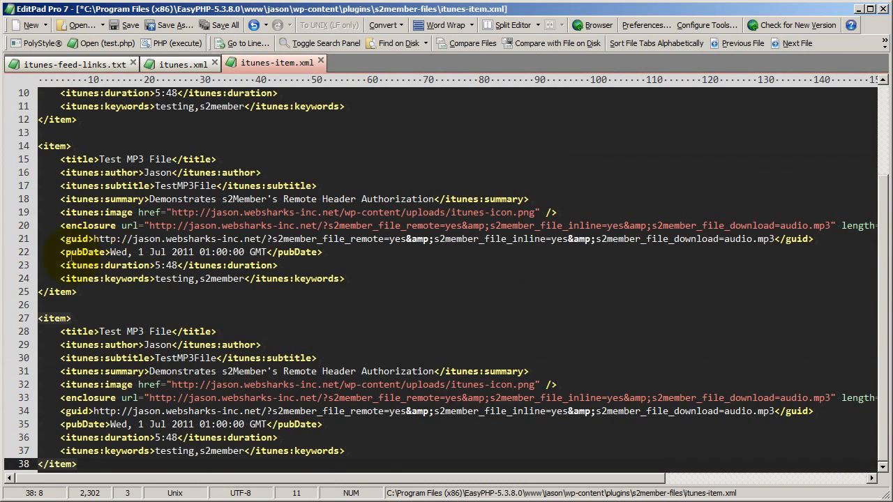
{"action": "scroll", "coordinate": [160, 274], "scroll_direction": "up", "scroll_amount": 3}
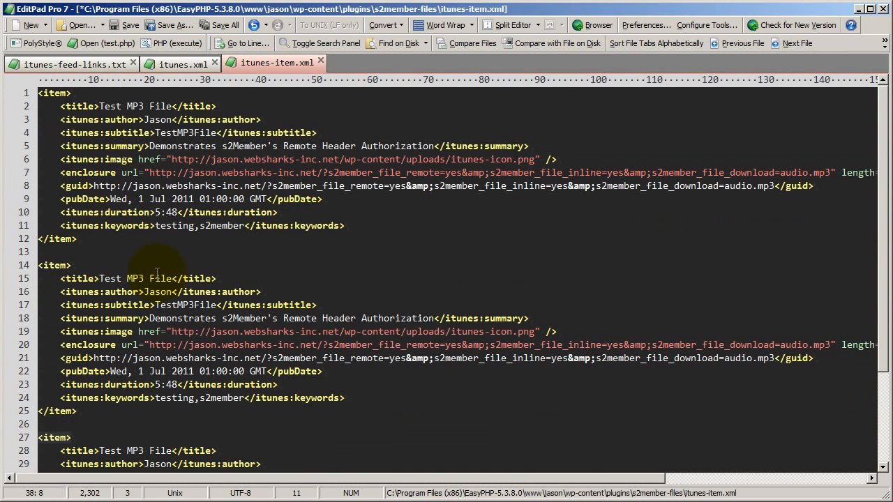
- Undo both pasted item blocks and their added line breaks in itunes-item.xml
{"action": "left_click", "coordinate": [256, 24]}
{"action": "left_click", "coordinate": [256, 23]}
{"action": "left_click", "coordinate": [256, 23]}
{"action": "left_click", "coordinate": [256, 24]}
{"action": "left_click", "coordinate": [256, 24]}
{"action": "left_click", "coordinate": [256, 24]}
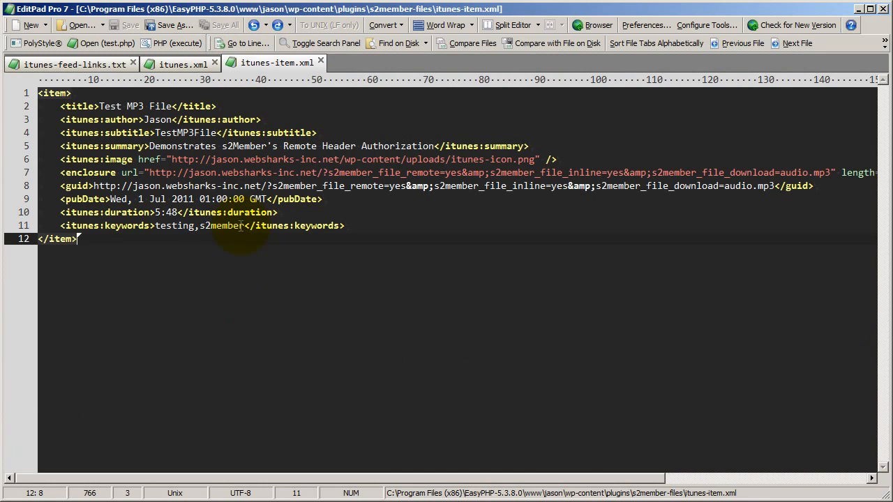
- Examine the s2member_file_remote=yes parameter and the encoded ampersand after it in the item's enclosure URL
{"action": "mouse_move", "coordinate": [324, 478]}
{"action": "left_mouse_down"}
{"action": "mouse_move", "coordinate": [369, 477]}
{"action": "mouse_move", "coordinate": [305, 473]}
{"action": "mouse_move", "coordinate": [363, 472]}
{"action": "mouse_move", "coordinate": [320, 473]}
{"action": "left_mouse_up"}
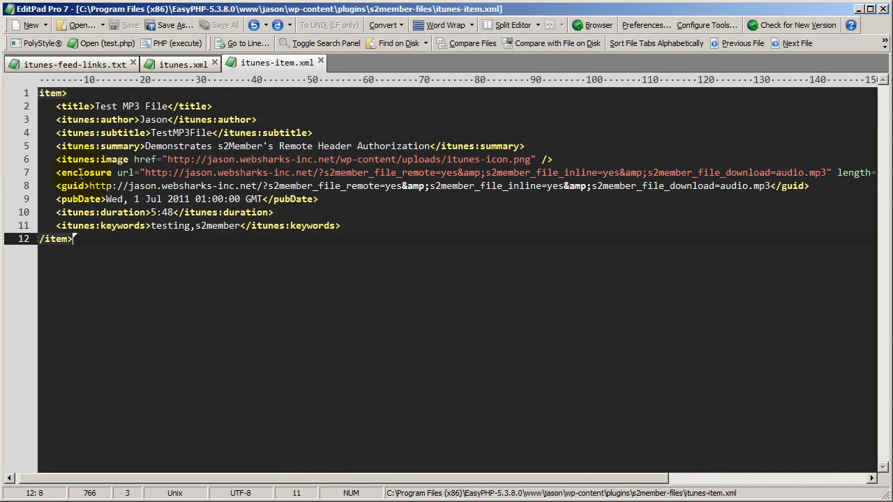
{"action": "left_click_drag", "start_coordinate": [146, 173], "coordinate": [429, 173]}
{"action": "left_click", "coordinate": [394, 172]}
{"action": "mouse_move", "coordinate": [330, 172]}
{"action": "left_mouse_down"}
{"action": "mouse_move", "coordinate": [454, 172]}
{"action": "mouse_move", "coordinate": [319, 172]}
{"action": "left_mouse_up"}
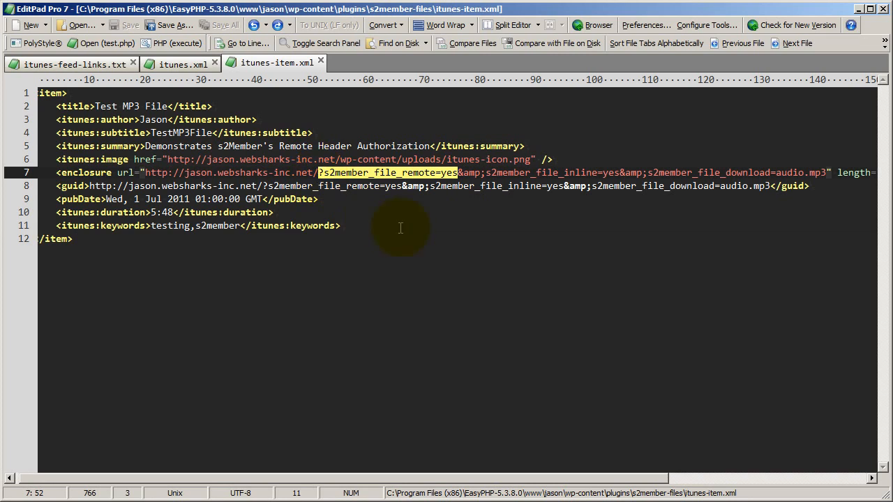
{"action": "left_click", "coordinate": [486, 173]}
{"action": "left_click_drag", "start_coordinate": [487, 173], "coordinate": [464, 173]}
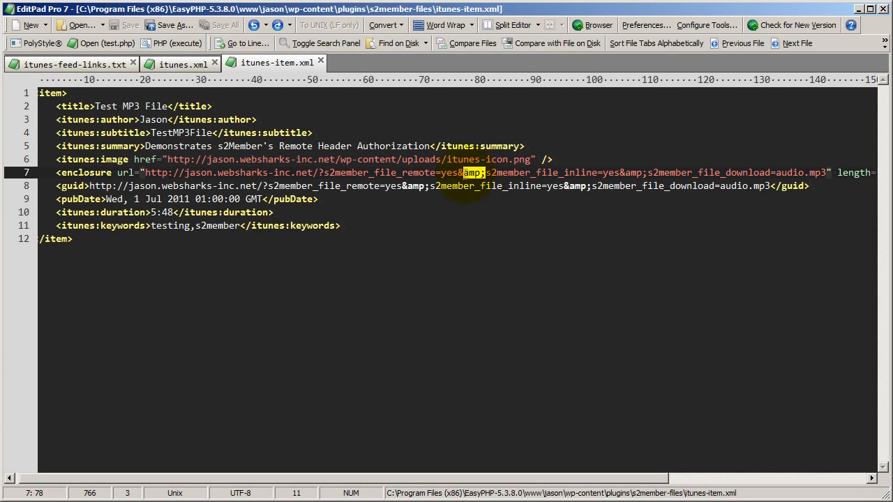
{"action": "left_click", "coordinate": [477, 174]}
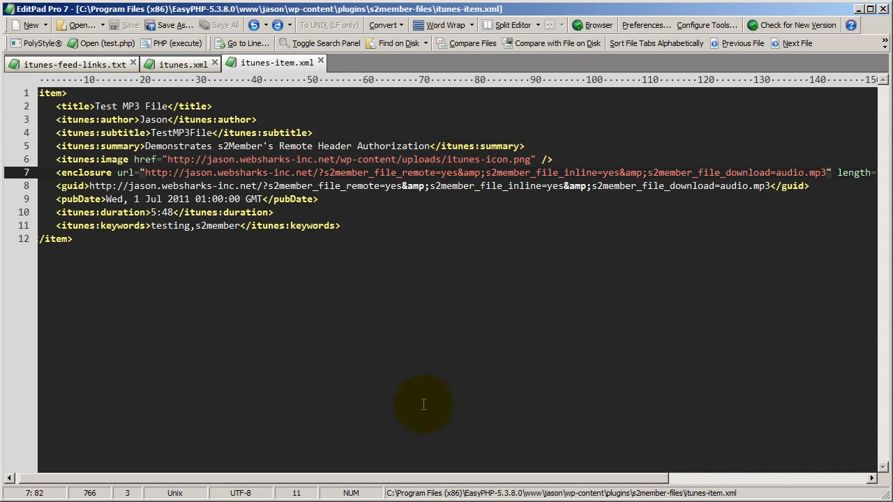
- Try removing "amp;" from the first encoded ampersand in the enclosure URL, and undo the removal
{"action": "left_click_drag", "start_coordinate": [412, 478], "coordinate": [392, 468]}
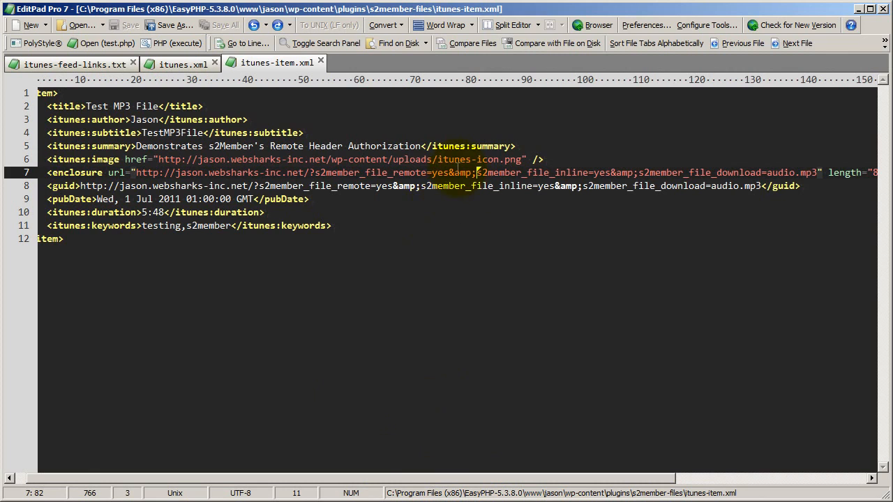
{"action": "left_click_drag", "start_coordinate": [477, 172], "coordinate": [461, 173]}
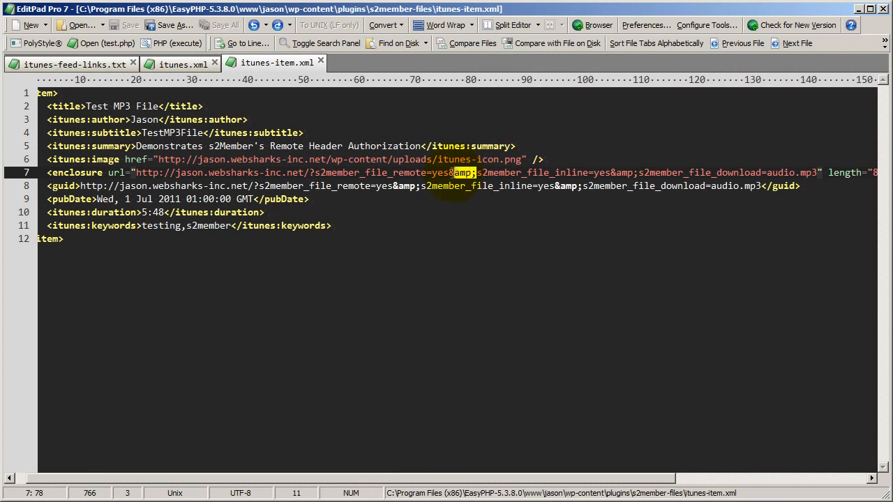
{"action": "right_click", "coordinate": [465, 175]}
{"action": "left_click", "coordinate": [477, 176]}
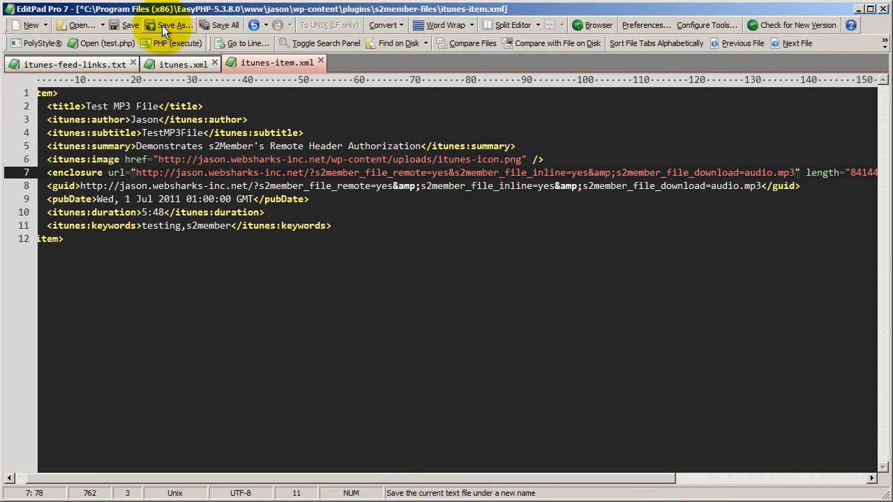
{"action": "left_click", "coordinate": [252, 25]}
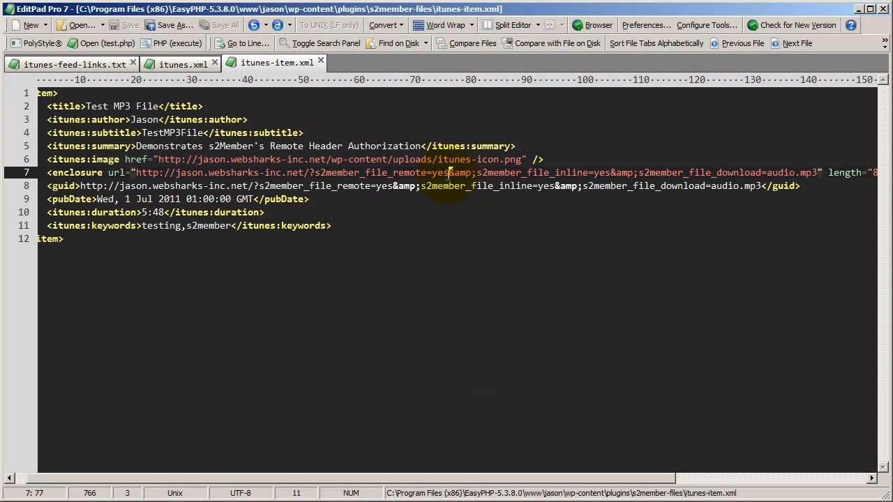
- Examine the rest of the enclosure URL, highlighting the s2member_file_download parameter, its audio.mp3 file name and the .mp3 extension
{"action": "left_click_drag", "start_coordinate": [504, 479], "coordinate": [604, 479]}
{"action": "left_click", "coordinate": [272, 172]}
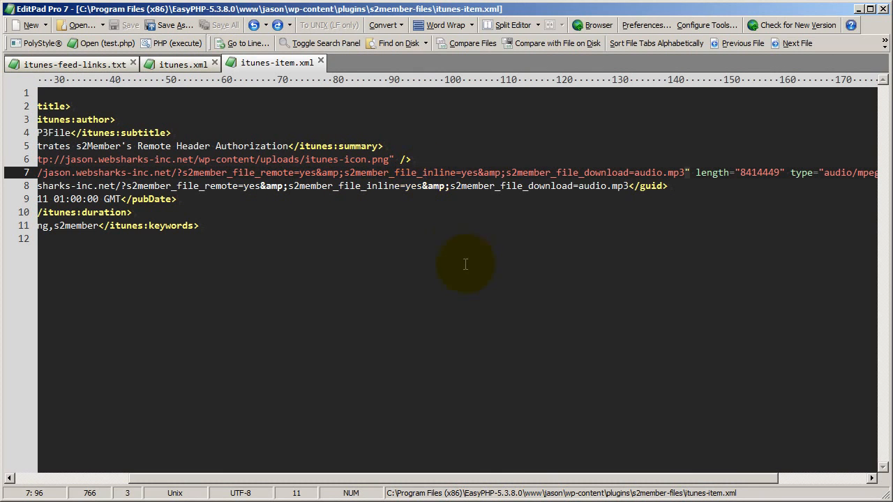
{"action": "left_click_drag", "start_coordinate": [497, 479], "coordinate": [562, 464]}
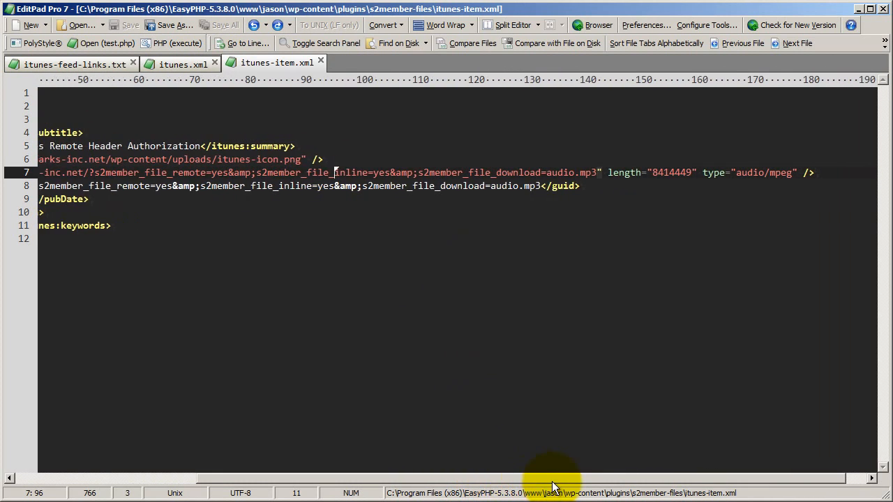
{"action": "left_click", "coordinate": [384, 172]}
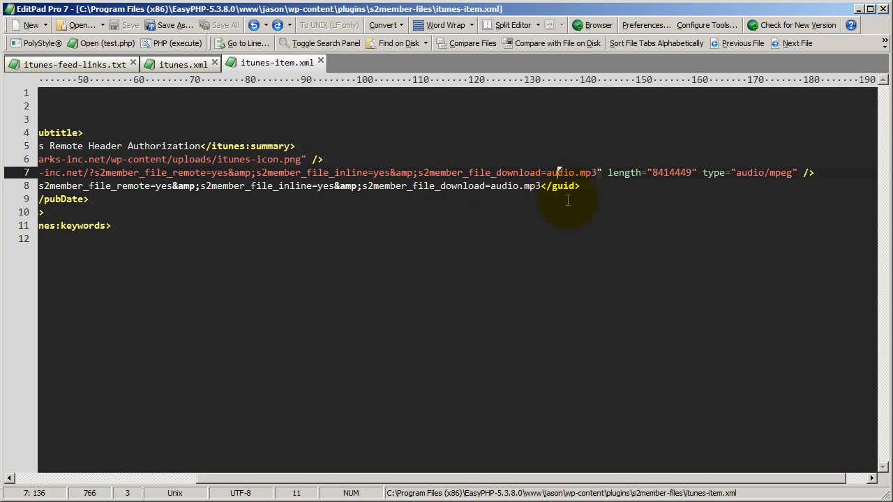
{"action": "left_click_drag", "start_coordinate": [596, 172], "coordinate": [547, 173]}
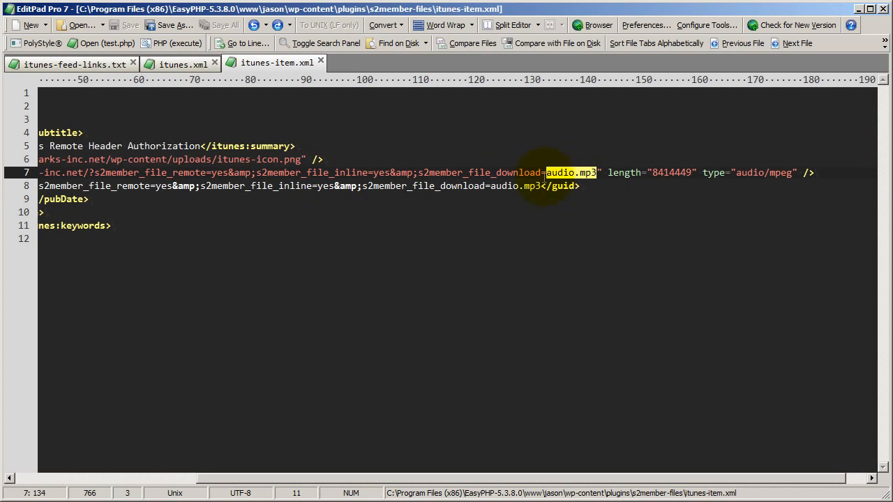
{"action": "left_click", "coordinate": [525, 172]}
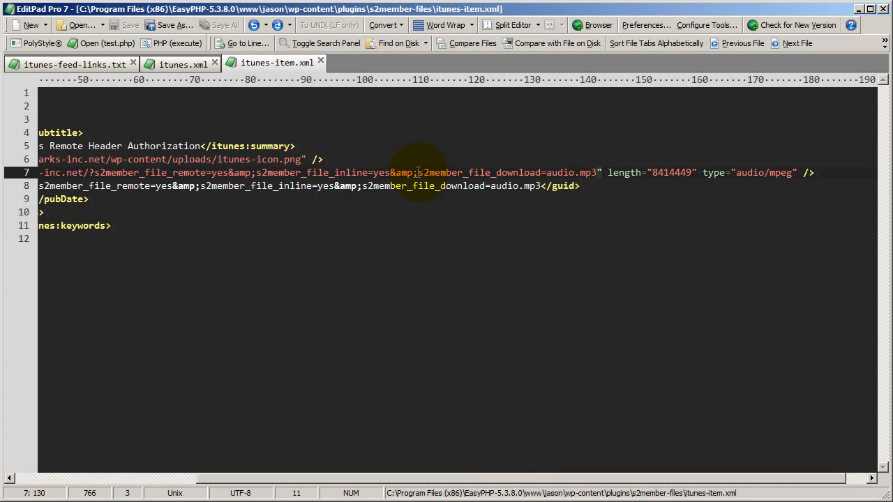
{"action": "left_click_drag", "start_coordinate": [419, 172], "coordinate": [598, 172]}
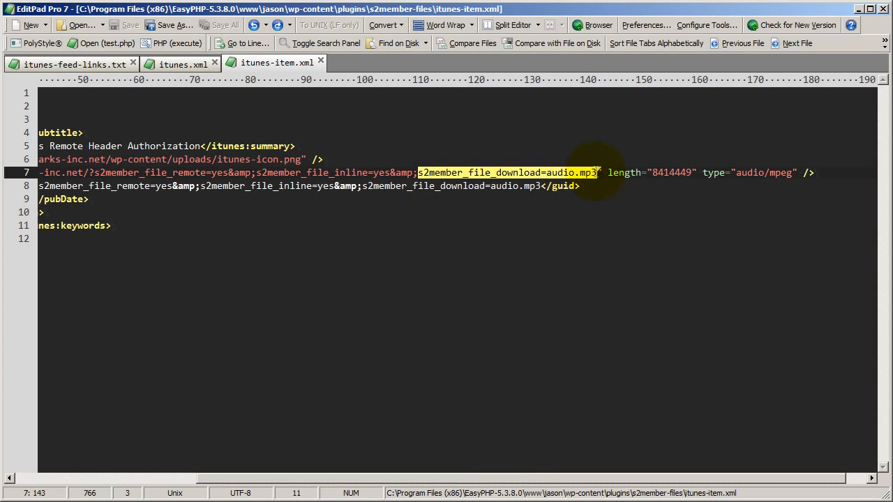
{"action": "left_click", "coordinate": [548, 172]}
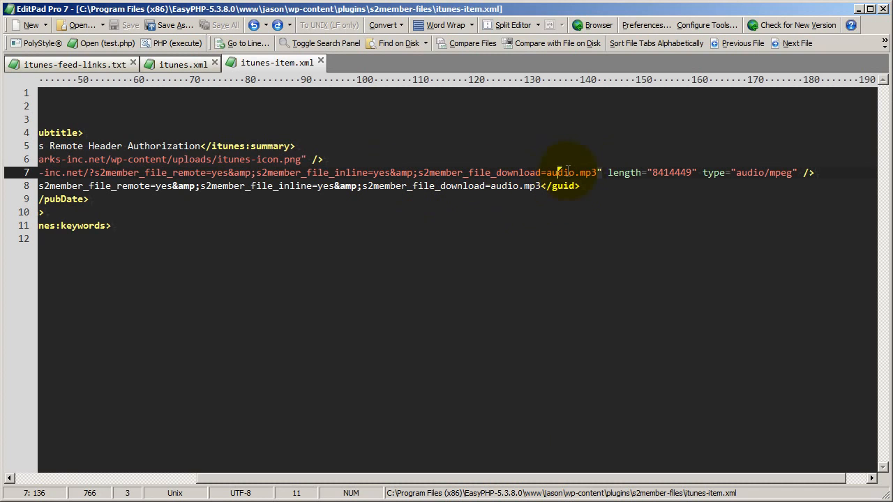
{"action": "left_click_drag", "start_coordinate": [576, 172], "coordinate": [594, 174]}
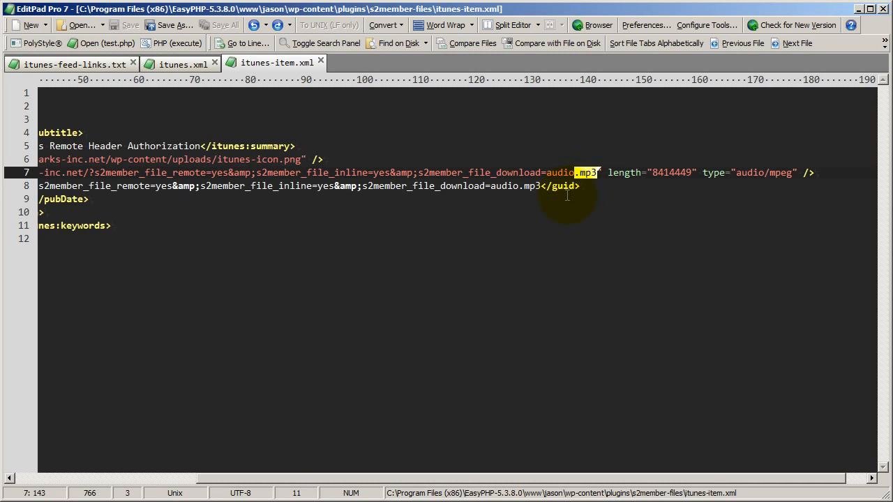
{"action": "left_click", "coordinate": [569, 172]}
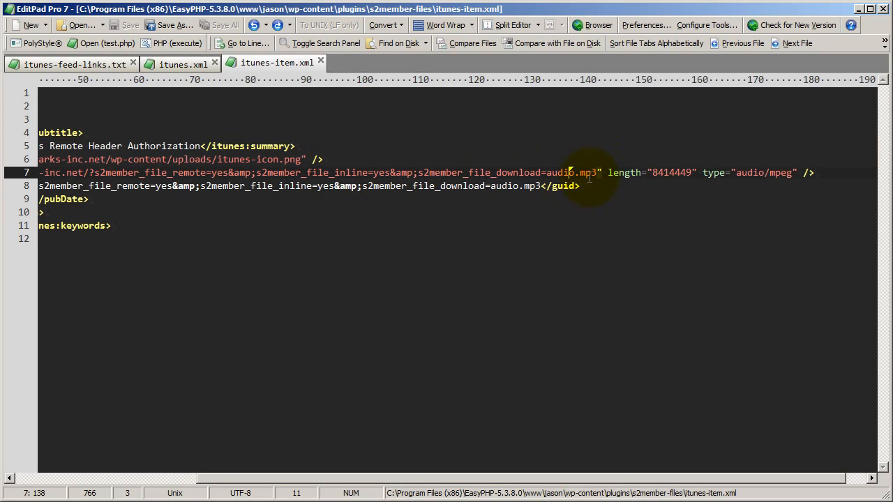
{"action": "left_click_drag", "start_coordinate": [597, 172], "coordinate": [551, 172]}
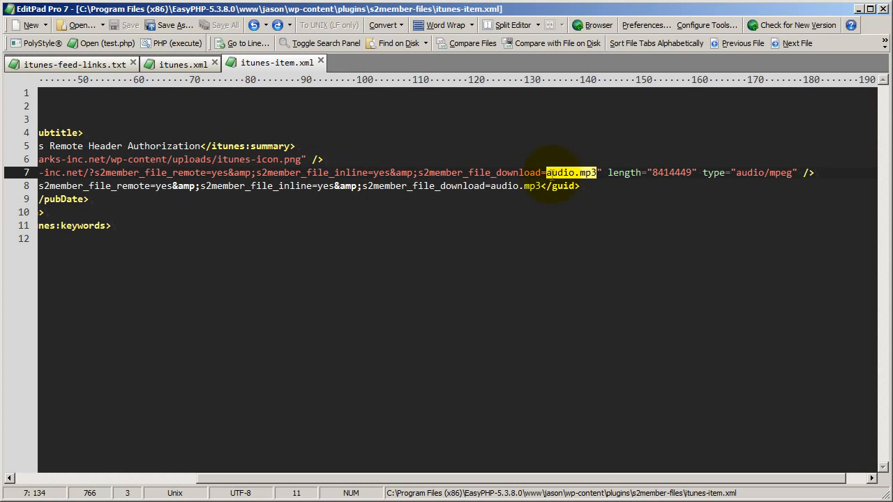
{"action": "left_click", "coordinate": [585, 172]}
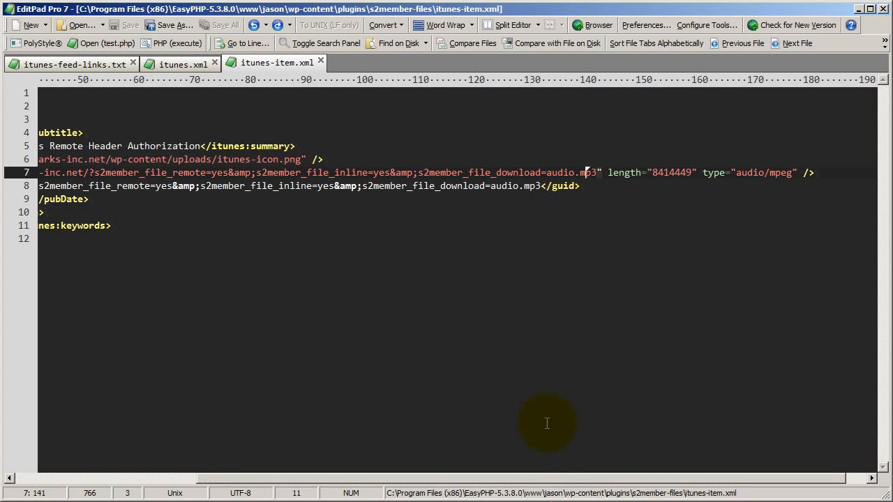
{"action": "left_click_drag", "start_coordinate": [535, 482], "coordinate": [354, 481]}
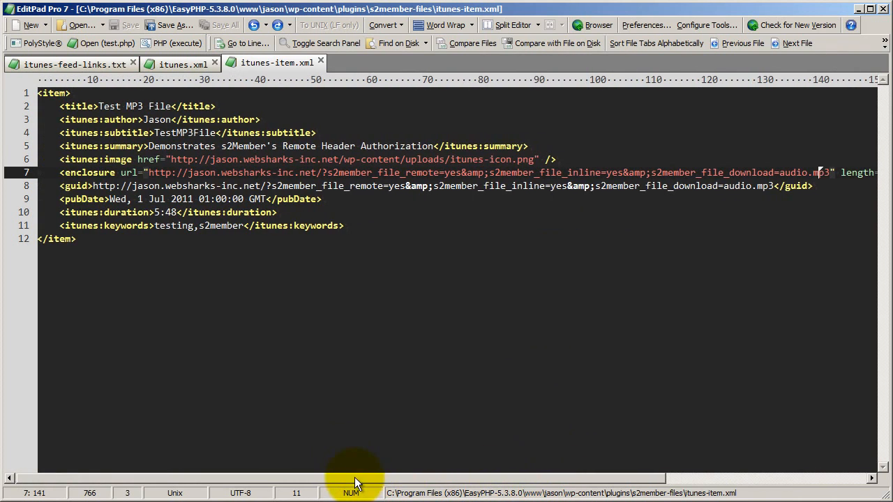
- Review the complete feed in itunes.xml, highlighting the whole item block and checking the channel's subtitle and summary
{"action": "left_click", "coordinate": [94, 65]}
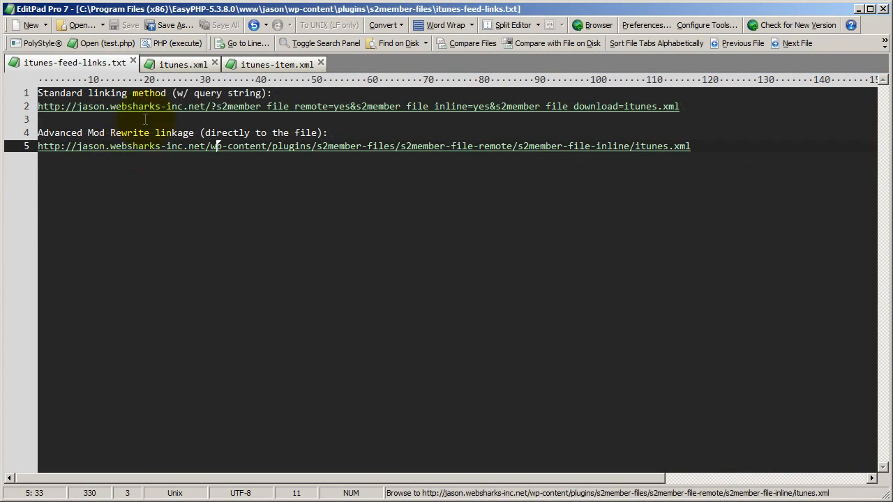
{"action": "left_click", "coordinate": [177, 66]}
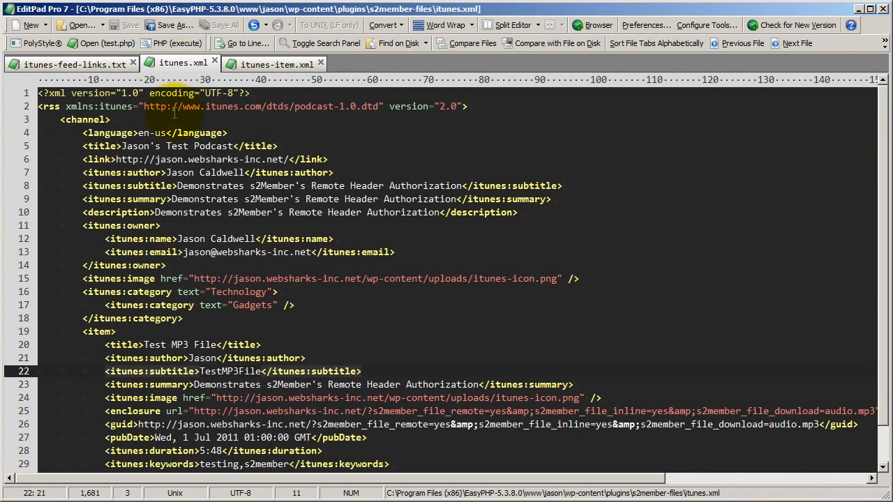
{"action": "scroll", "coordinate": [263, 221], "scroll_direction": "down", "scroll_amount": 1}
{"action": "scroll", "coordinate": [264, 221], "scroll_direction": "up", "scroll_amount": 1}
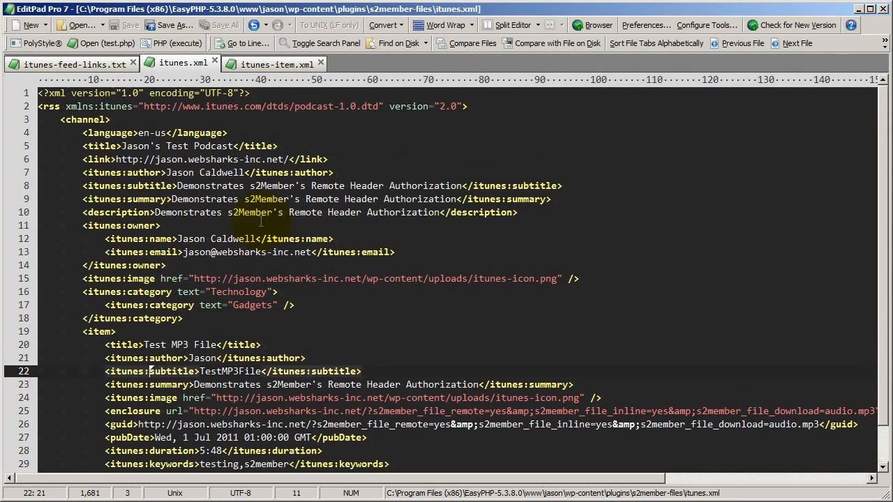
{"action": "scroll", "coordinate": [263, 220], "scroll_direction": "down", "scroll_amount": 1}
{"action": "left_click_drag", "start_coordinate": [122, 437], "coordinate": [13, 292]}
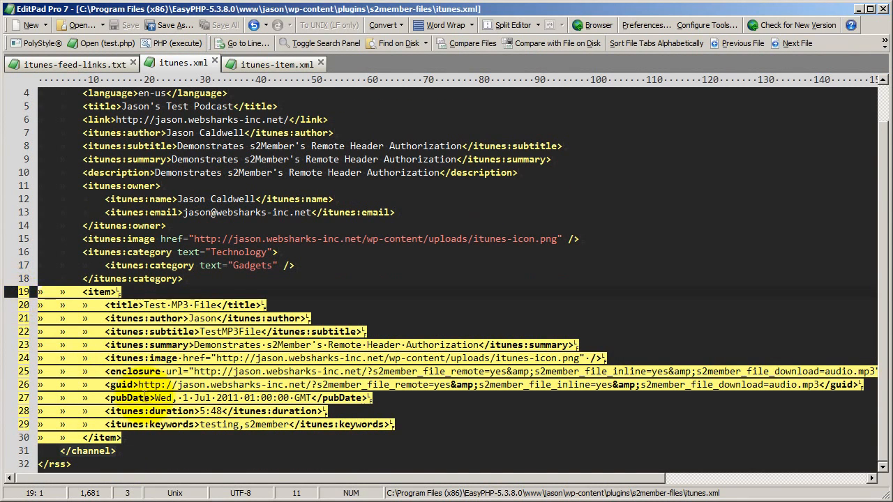
{"action": "left_click", "coordinate": [169, 358]}
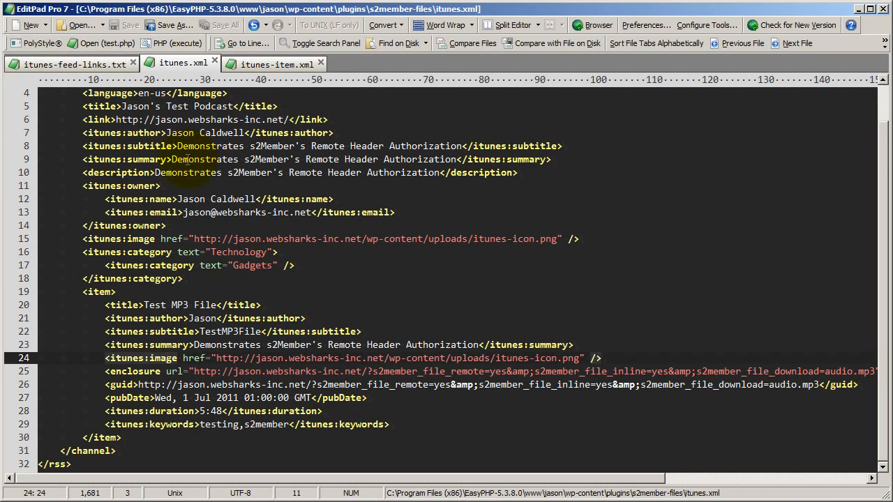
{"action": "left_click", "coordinate": [188, 147]}
{"action": "left_click", "coordinate": [192, 159]}
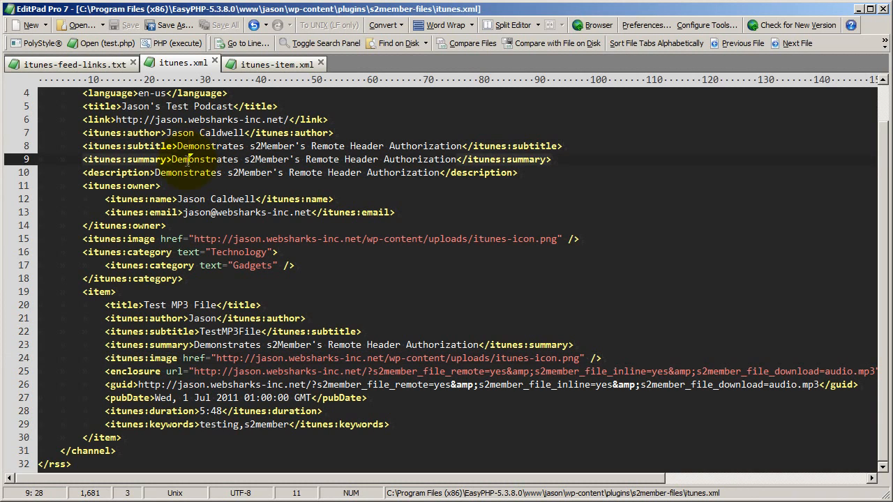
- Examine the parts of the standard query-string link and the advanced Mod Rewrite link in itunes-feed-links.txt
{"action": "left_click", "coordinate": [98, 63]}
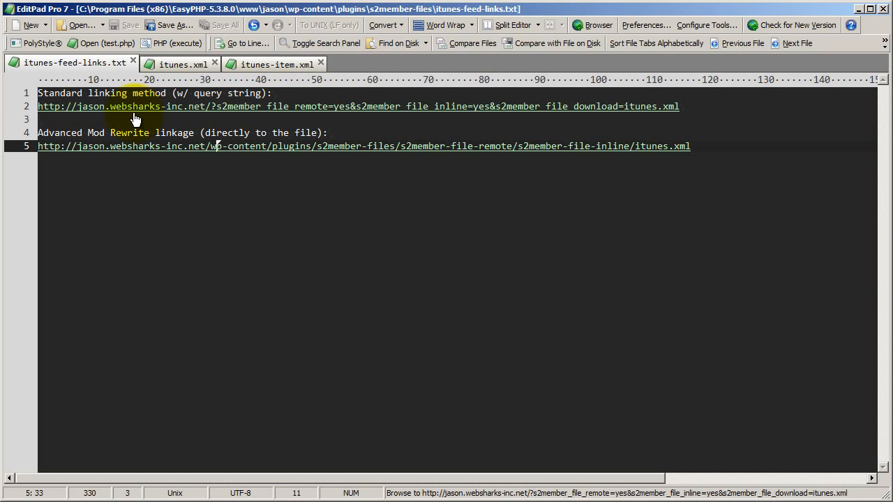
{"action": "left_click_drag", "start_coordinate": [208, 112], "coordinate": [35, 113]}
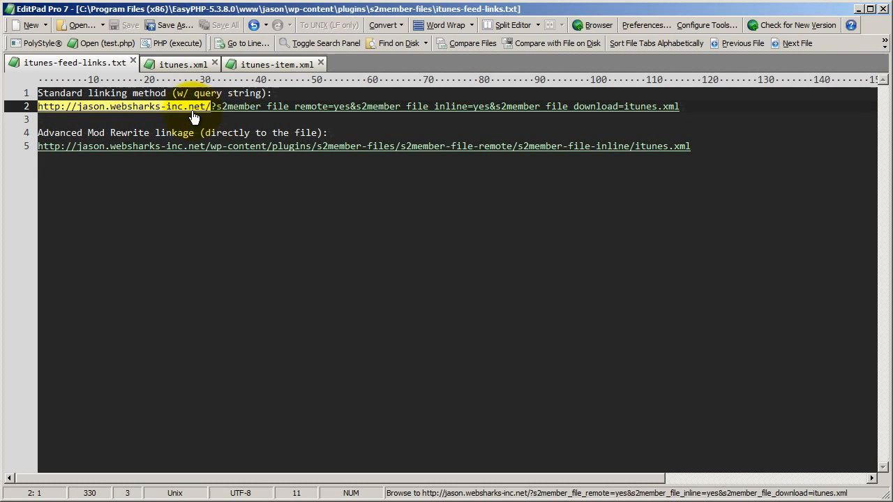
{"action": "left_click_drag", "start_coordinate": [217, 112], "coordinate": [679, 119]}
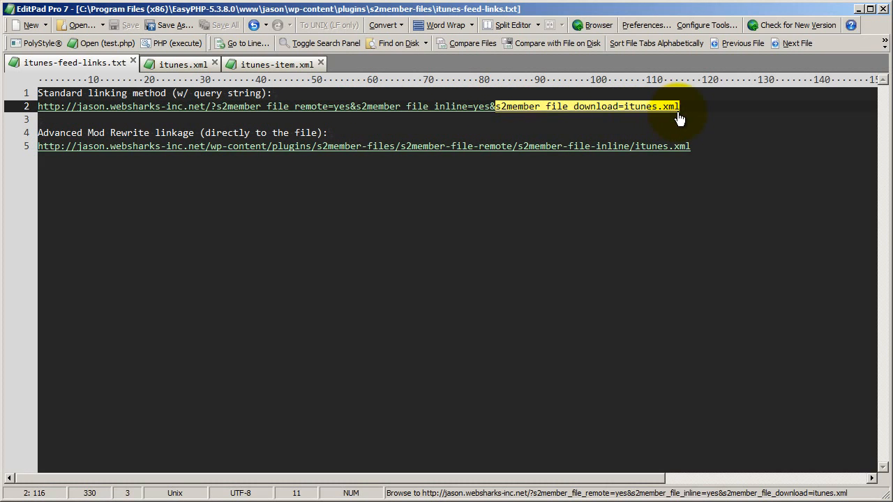
{"action": "left_click", "coordinate": [636, 107]}
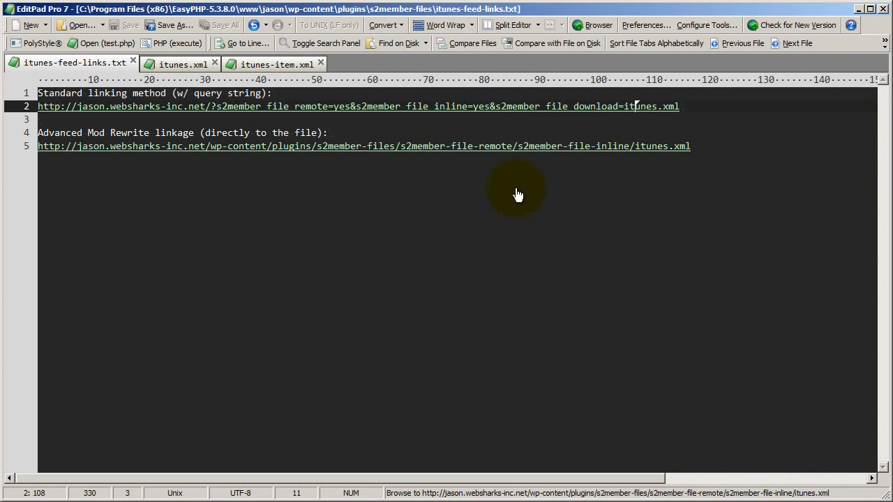
{"action": "left_click_drag", "start_coordinate": [678, 106], "coordinate": [37, 104]}
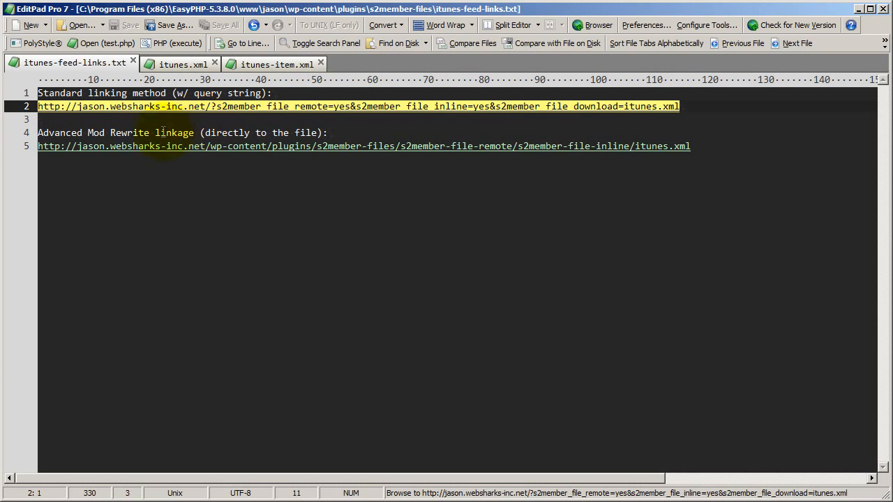
{"action": "left_click", "coordinate": [49, 133]}
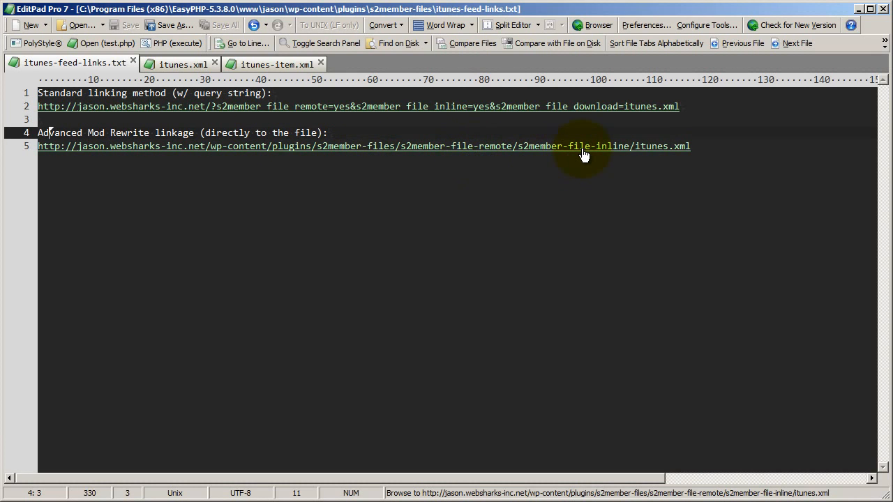
{"action": "double_click", "coordinate": [635, 149]}
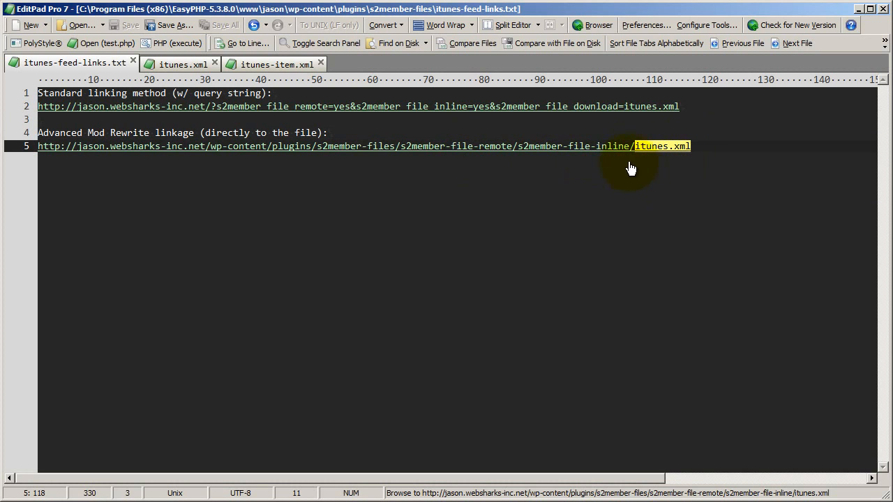
- Copy the full standard query-string feed link for itunes.xml from itunes-feed-links.txt
{"action": "left_click", "coordinate": [680, 107]}
{"action": "left_click", "coordinate": [38, 106], "text": "shift"}
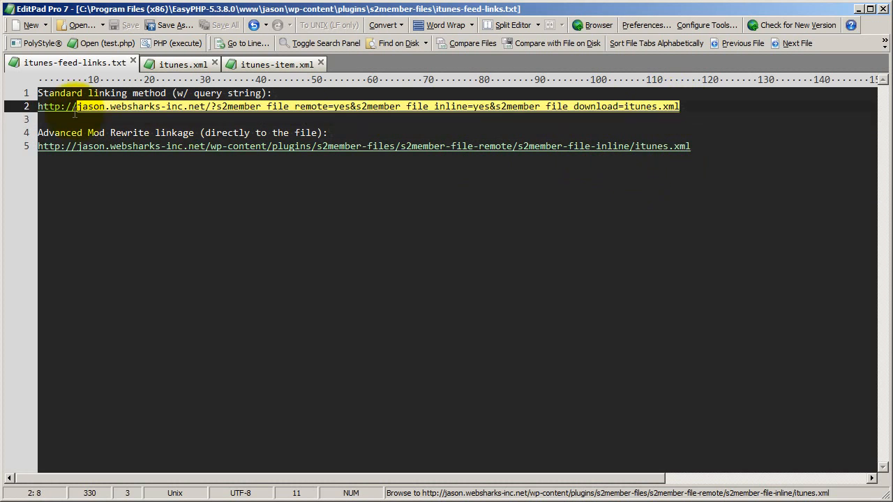
{"action": "right_click", "coordinate": [61, 106]}
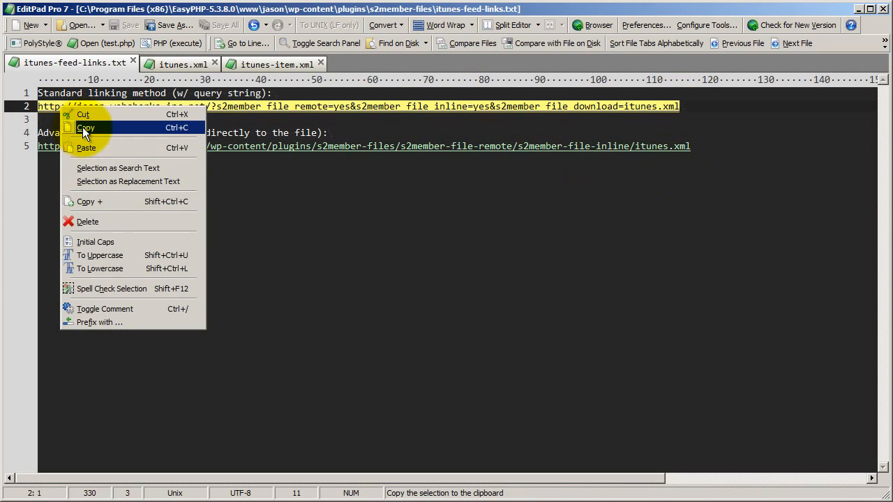
{"action": "left_click", "coordinate": [82, 127]}
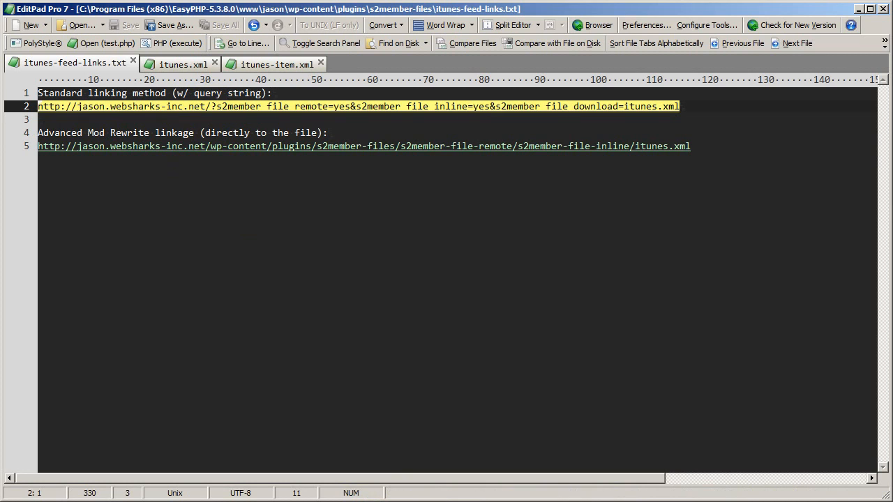
- Switch to iTunes and subscribe to a podcast, replacing the prefilled URL with the copied standard feed link
{"action": "key", "text": "alt+Tab"}
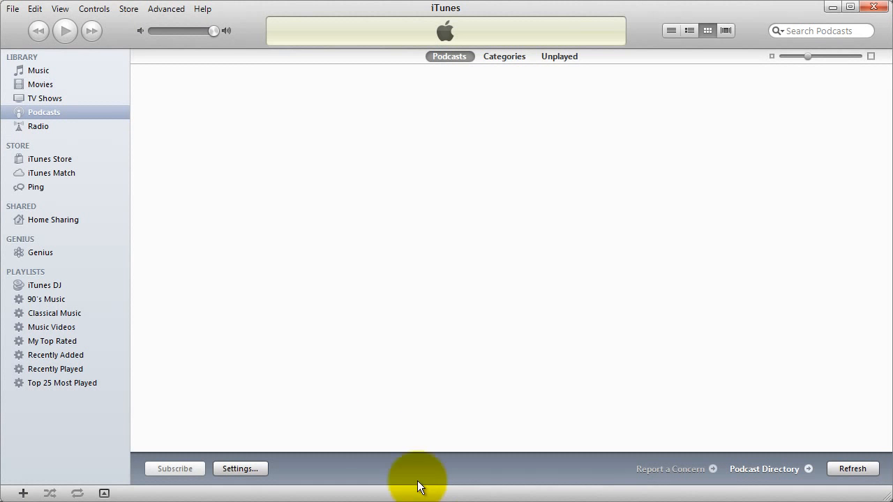
{"action": "left_click", "coordinate": [167, 9]}
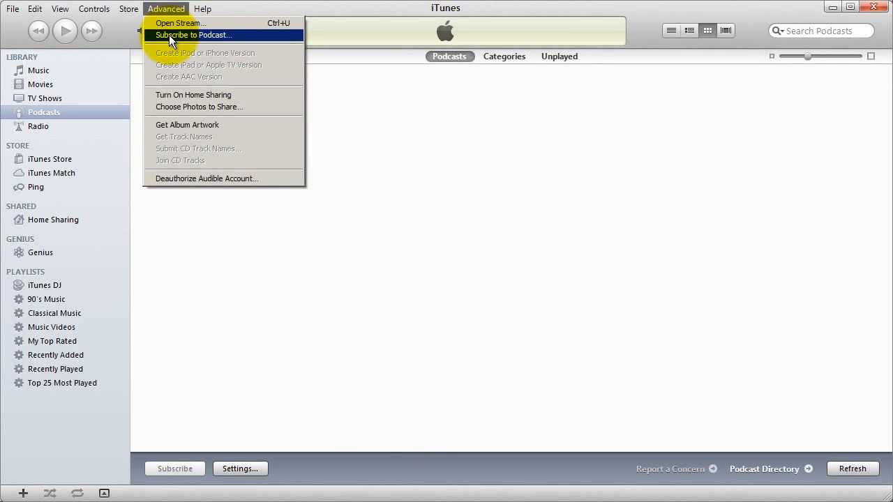
{"action": "left_click", "coordinate": [169, 35]}
{"action": "left_click_drag", "start_coordinate": [428, 177], "coordinate": [335, 150]}
{"action": "right_click", "coordinate": [349, 157]}
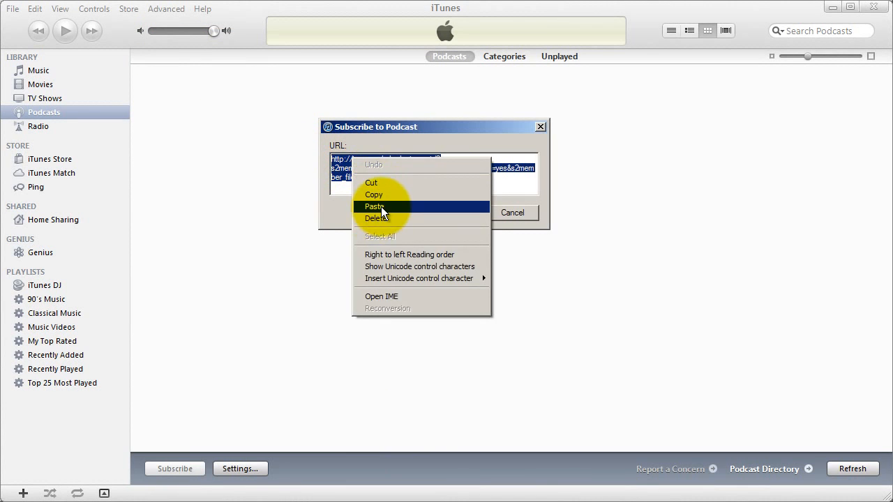
{"action": "left_click", "coordinate": [381, 206]}
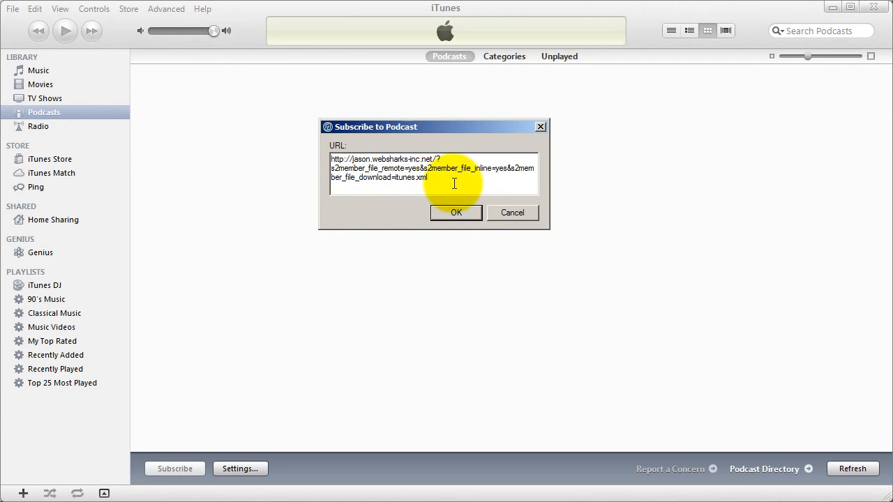
{"action": "left_click", "coordinate": [454, 211]}
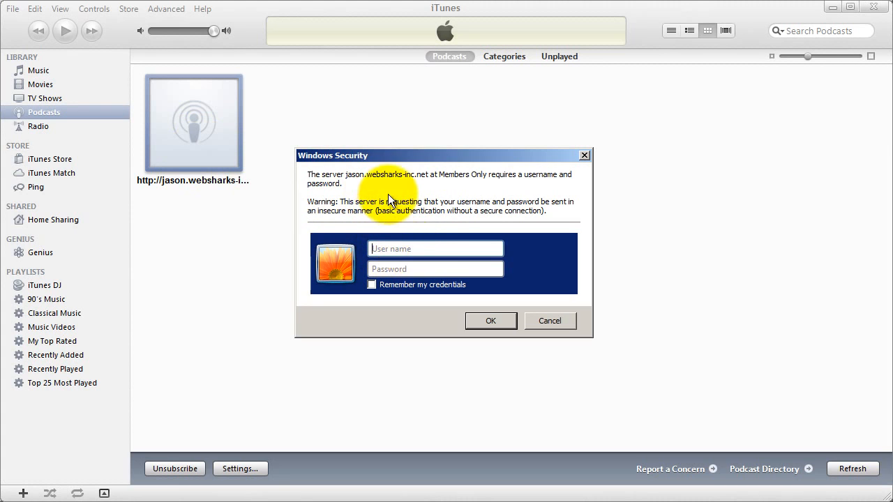
- Sign in to the Members Only server with the account's username and password to load the podcast
{"action": "left_click", "coordinate": [402, 249]}
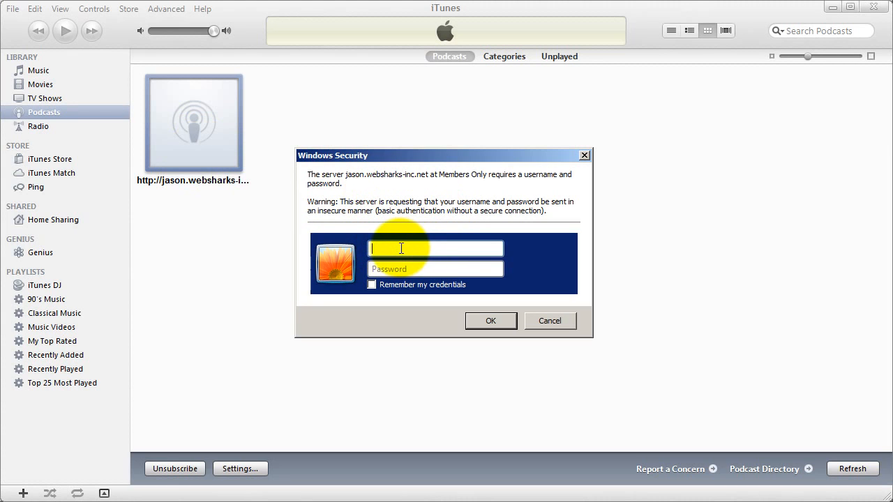
{"action": "type", "text": "websharks-inc"}
{"action": "key", "text": "BackSpace"}
{"action": "key", "text": "BackSpace"}
{"action": "type", "text": "inc-jason"}
{"action": "key", "text": "Tab"}
{"action": "type", "text": "**"}
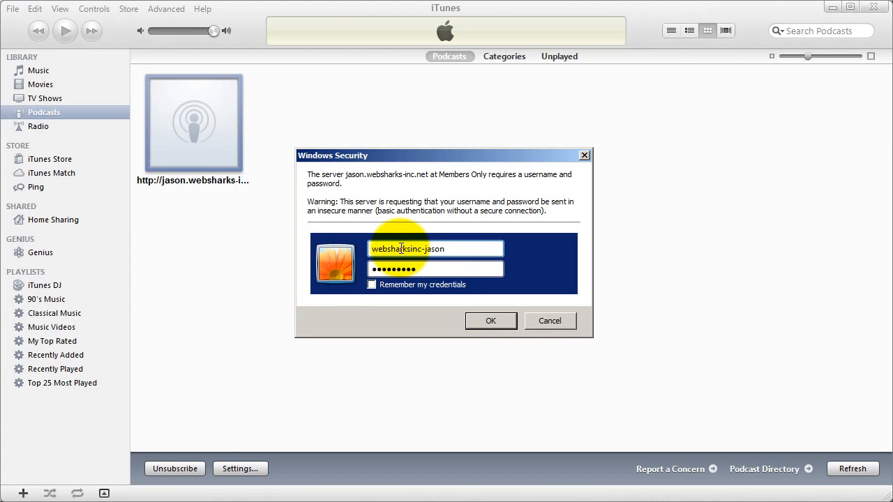
{"action": "left_click", "coordinate": [500, 323]}
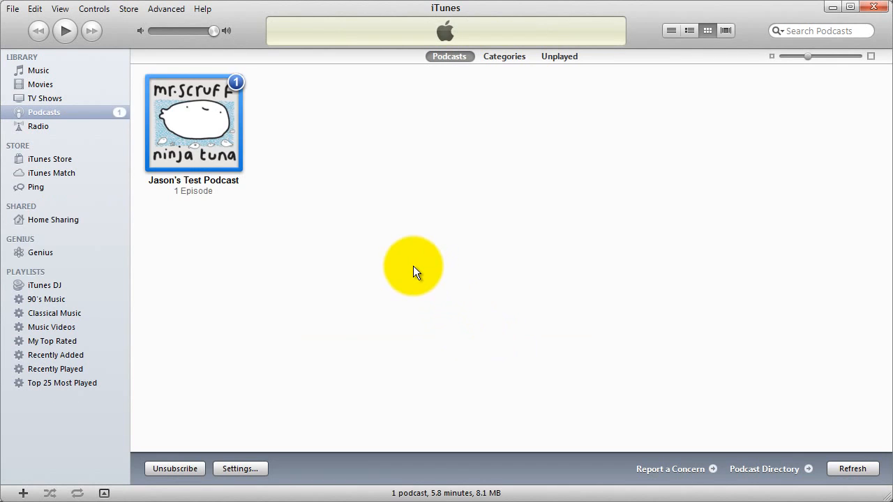
{"action": "mouse_move", "coordinate": [208, 145]}
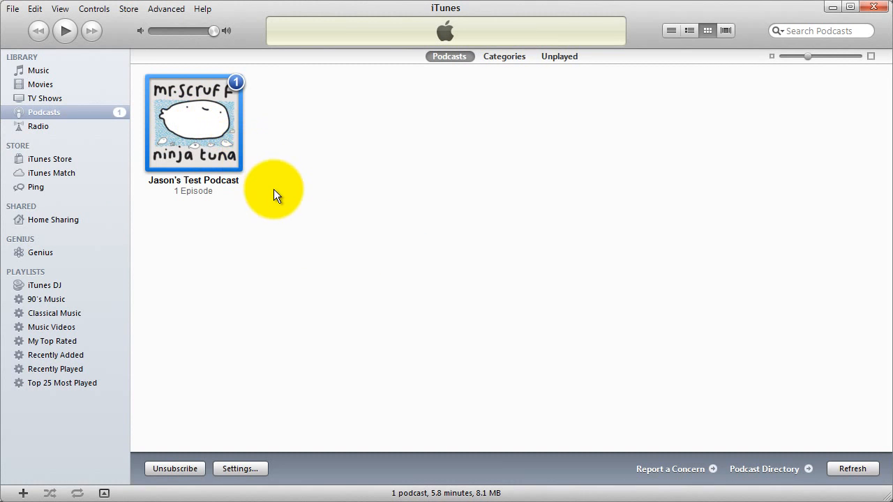
{"action": "mouse_move", "coordinate": [199, 129]}
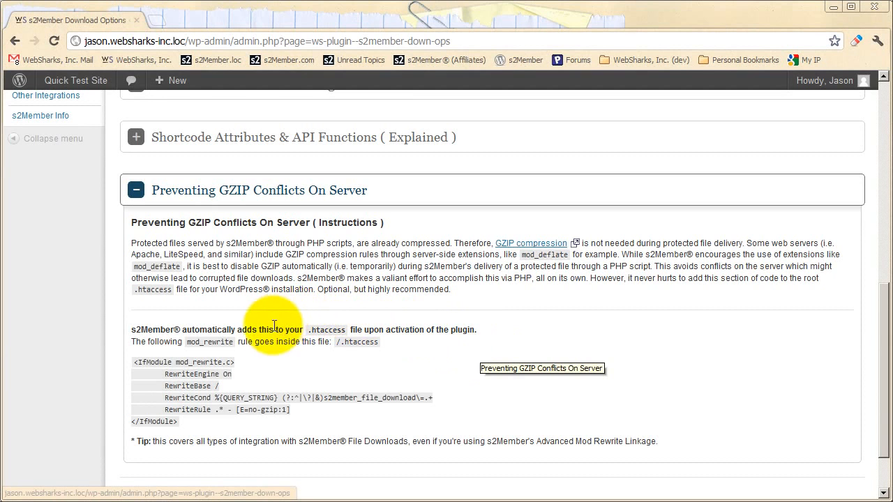
- Review the Preventing GZIP Conflicts On Server section of s2Member Download Options, highlighting its whole mod_rewrite code block for the .htaccess file
{"action": "scroll", "coordinate": [274, 326], "scroll_direction": "up", "scroll_amount": 2}
{"action": "scroll", "coordinate": [239, 379], "scroll_direction": "down", "scroll_amount": 2}
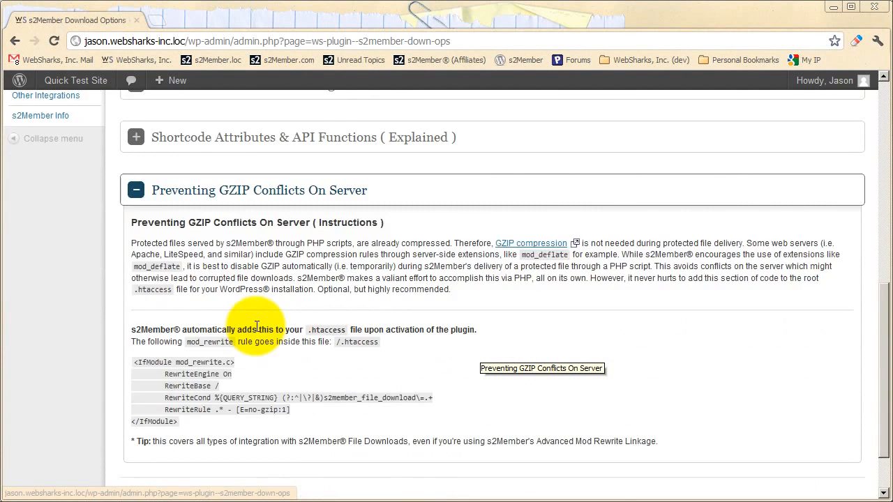
{"action": "scroll", "coordinate": [257, 326], "scroll_direction": "down", "scroll_amount": 1}
{"action": "scroll", "coordinate": [257, 326], "scroll_direction": "up", "scroll_amount": 3}
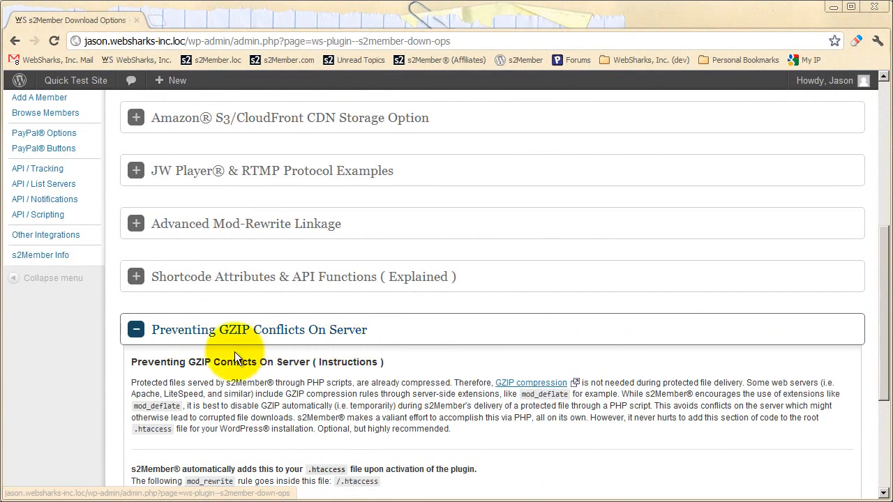
{"action": "scroll", "coordinate": [199, 366], "scroll_direction": "up", "scroll_amount": 2}
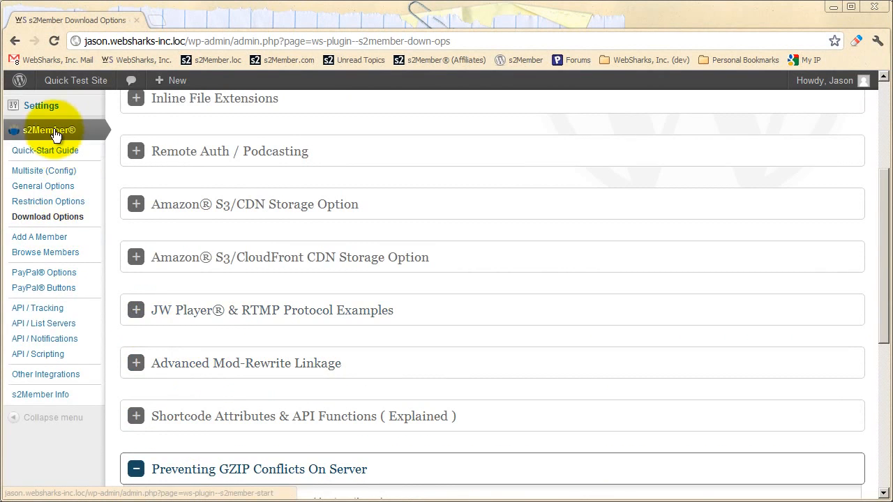
{"action": "scroll", "coordinate": [225, 237], "scroll_direction": "down", "scroll_amount": 5}
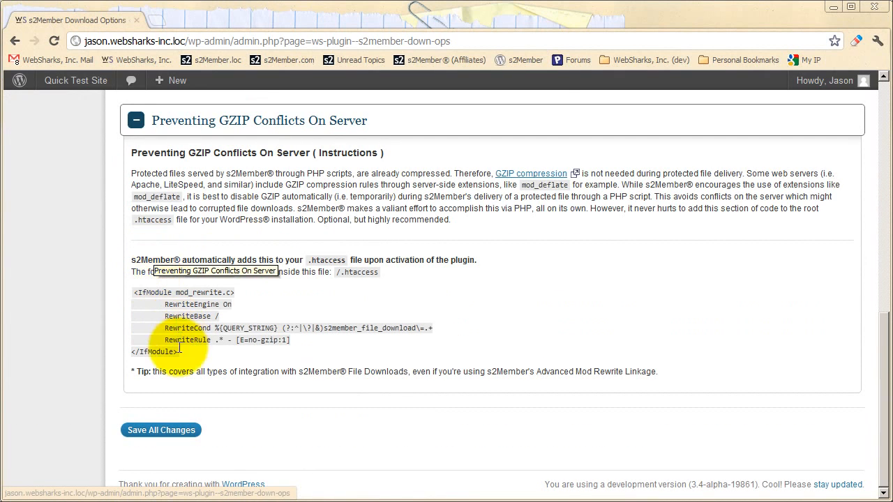
{"action": "left_click_drag", "start_coordinate": [178, 353], "coordinate": [134, 292]}
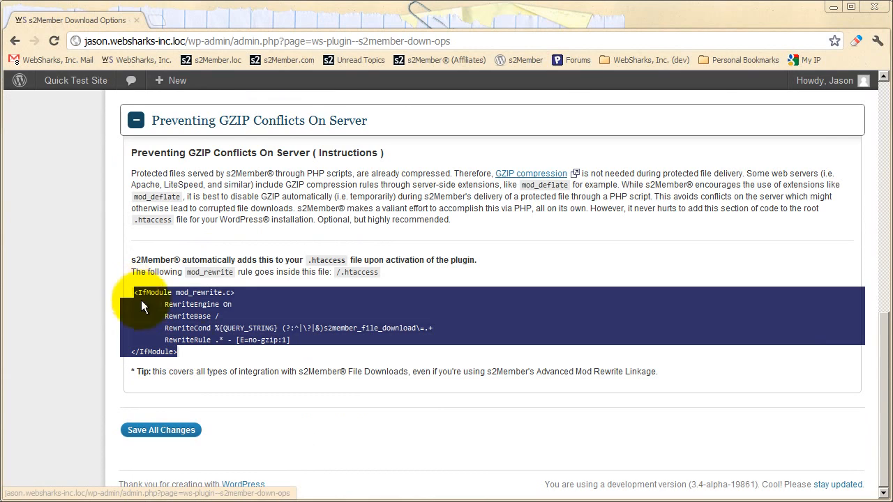
{"action": "left_click", "coordinate": [185, 351]}
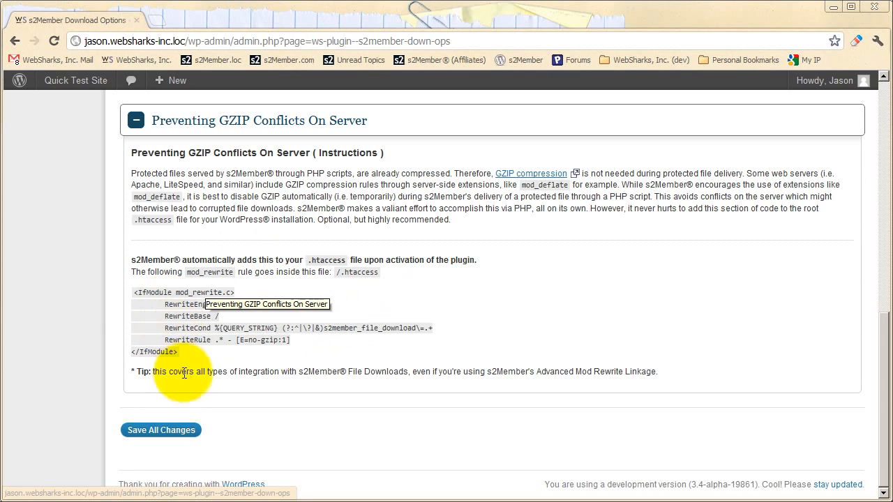
{"action": "left_click_drag", "start_coordinate": [182, 356], "coordinate": [130, 292]}
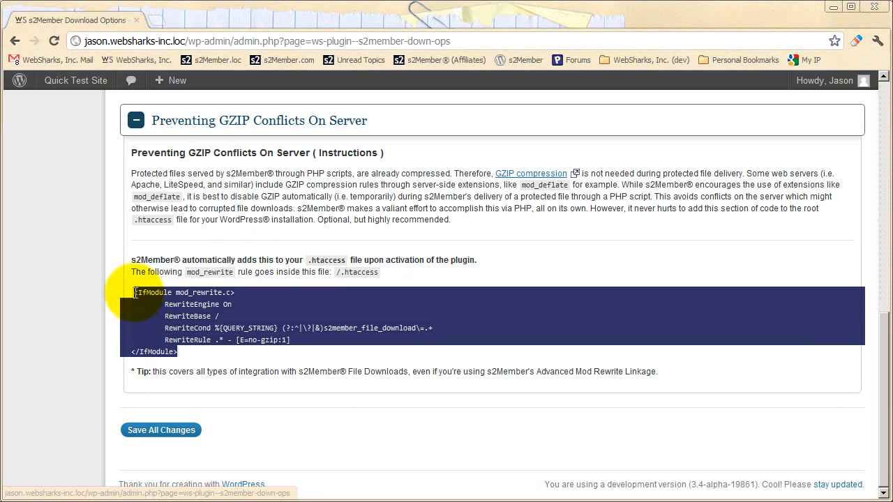
{"action": "left_click", "coordinate": [266, 283]}
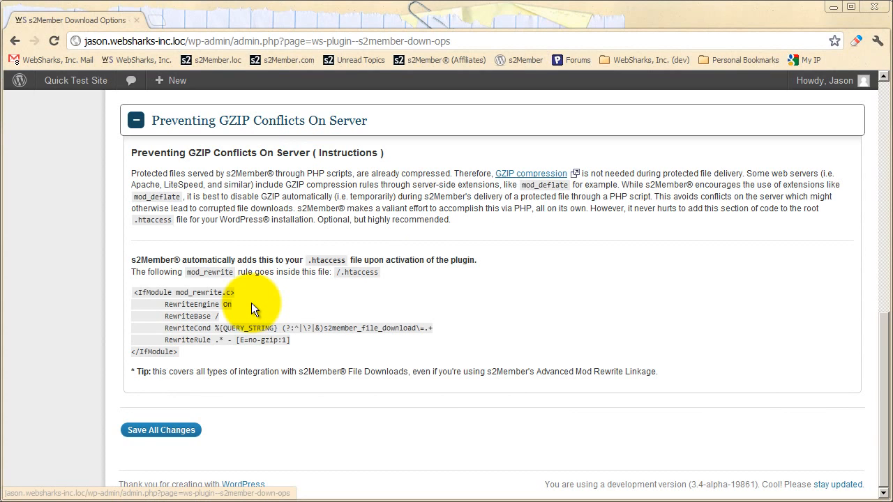
{"action": "left_click_drag", "start_coordinate": [183, 351], "coordinate": [127, 292]}
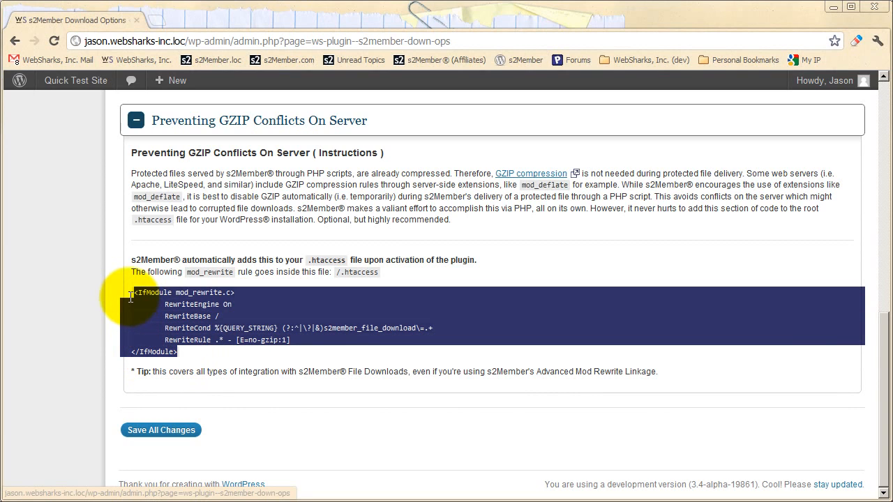
{"action": "left_click", "coordinate": [179, 353]}
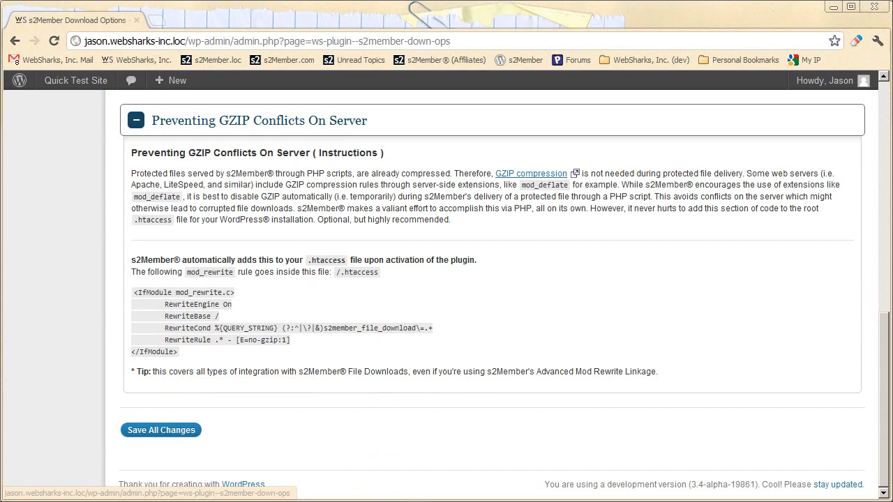
- Switch to the file manager and open the .htaccess file from the WordPress root folder in the text editor
{"action": "key", "text": "alt+Tab"}
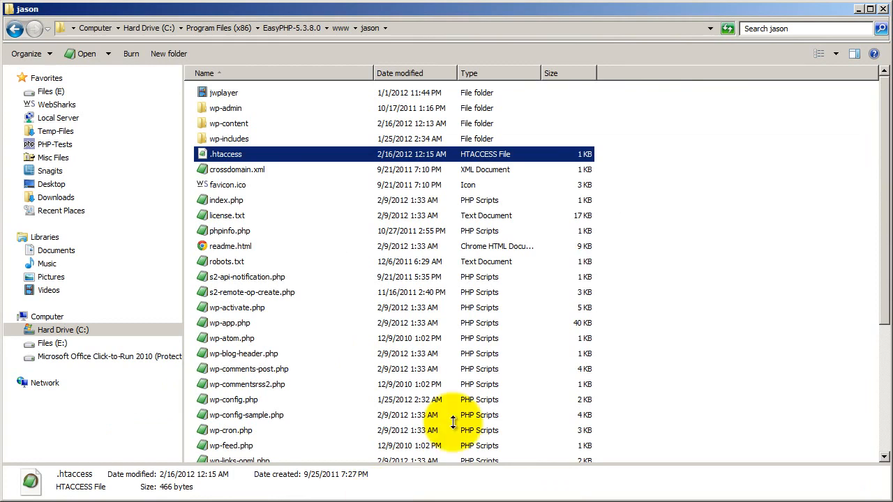
{"action": "left_click", "coordinate": [637, 223]}
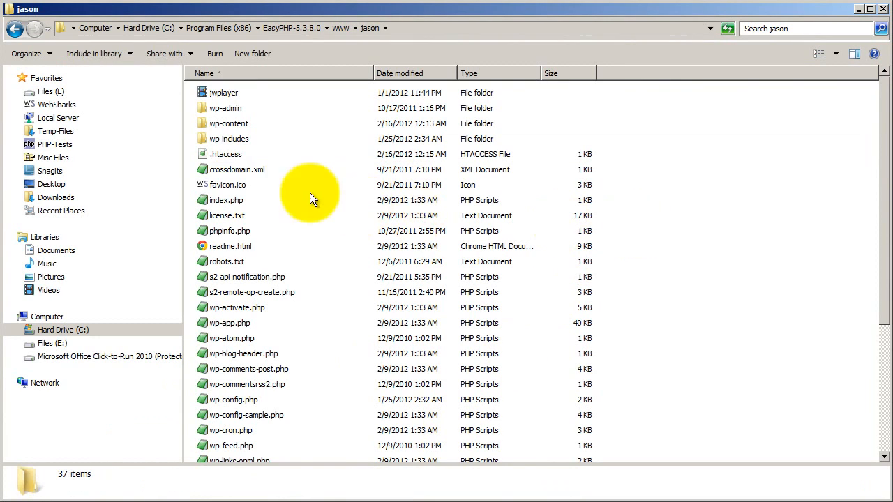
{"action": "left_click", "coordinate": [222, 158]}
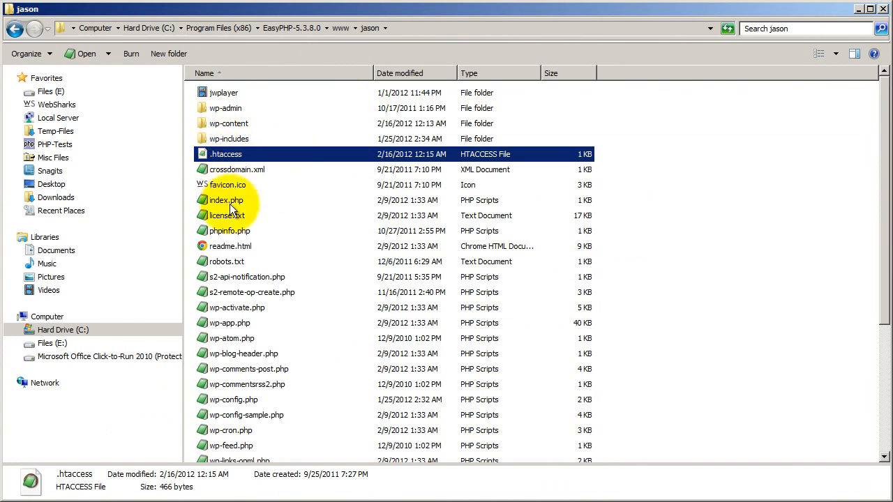
{"action": "double_click", "coordinate": [236, 160]}
- Examine .htaccess, highlighting the whole WordPress block and the s2Member GZIP exclusions block above it
{"action": "left_click_drag", "start_coordinate": [123, 332], "coordinate": [23, 212]}
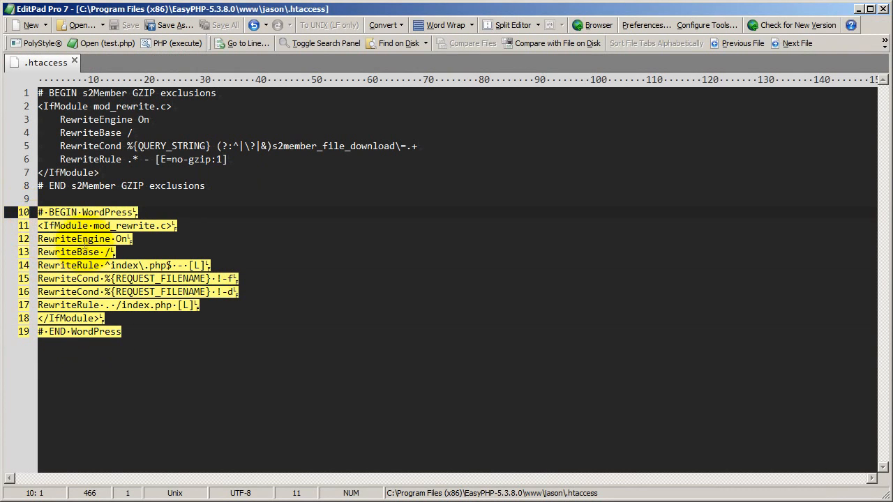
{"action": "left_click", "coordinate": [130, 332]}
{"action": "left_click_drag", "start_coordinate": [206, 186], "coordinate": [16, 94]}
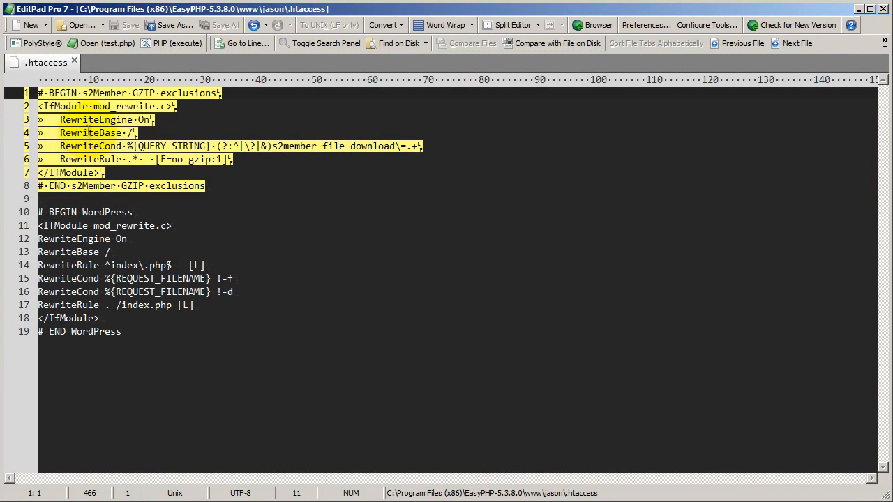
{"action": "left_click", "coordinate": [89, 120]}
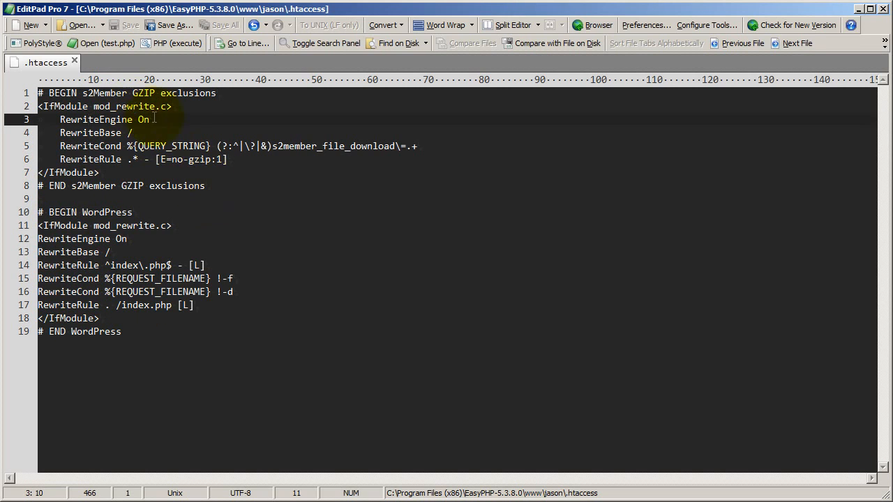
{"action": "left_click_drag", "start_coordinate": [208, 186], "coordinate": [11, 88]}
{"action": "left_click", "coordinate": [100, 213]}
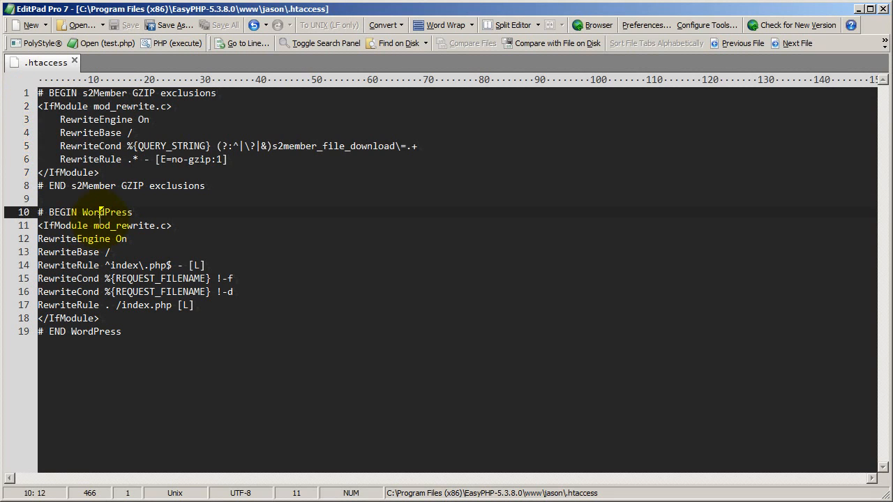
{"action": "left_click", "coordinate": [93, 185]}
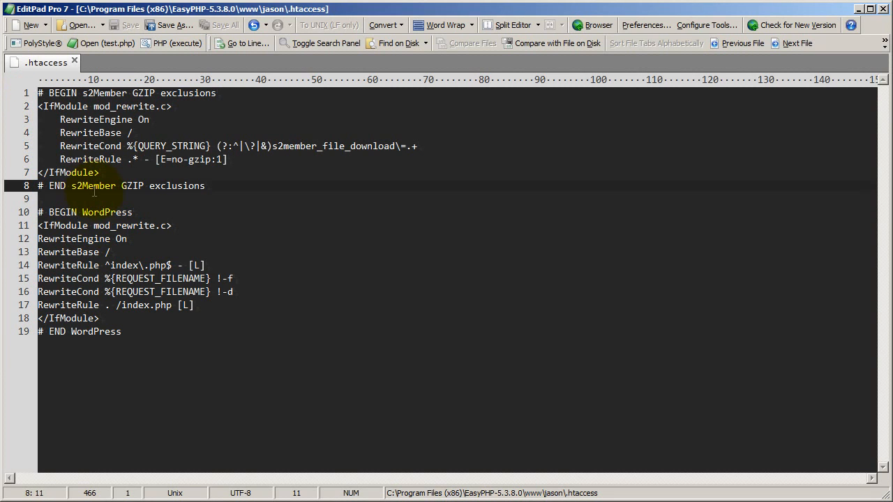
- Examine the rewrite condition in the GZIP exclusions block, highlighting QUERY_STRING and s2member_file_download
{"action": "left_click", "coordinate": [112, 146]}
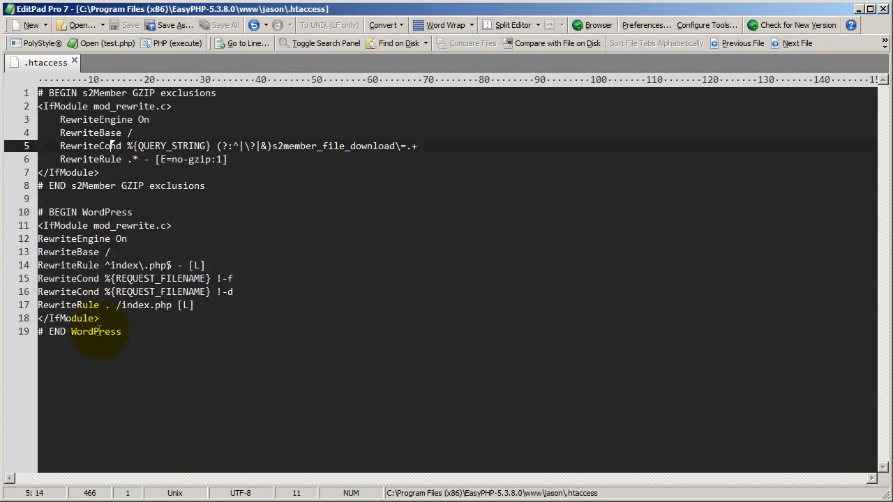
{"action": "double_click", "coordinate": [147, 159]}
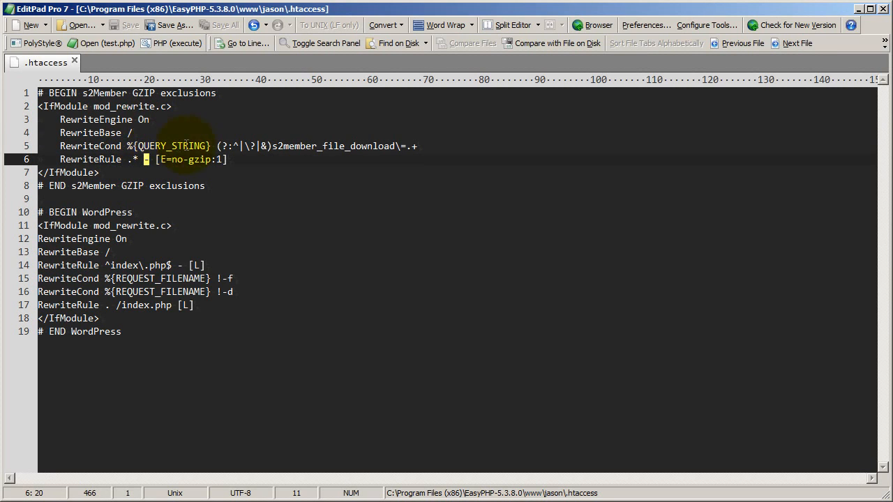
{"action": "double_click", "coordinate": [185, 146]}
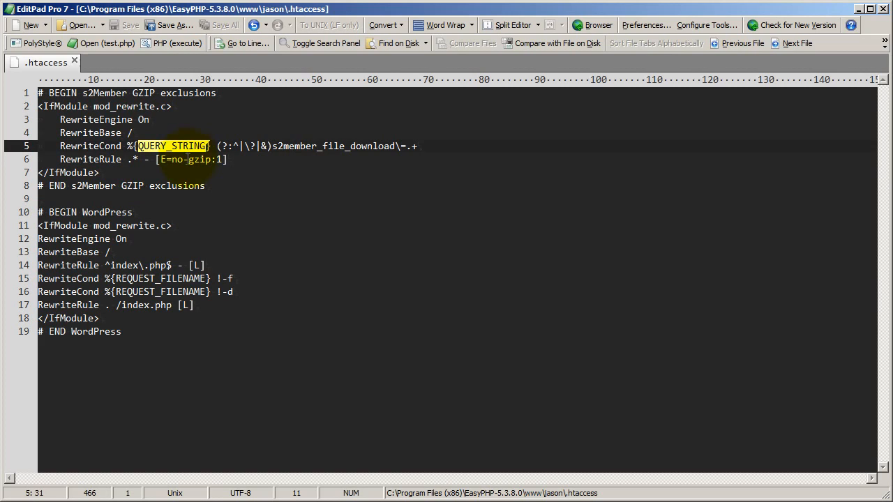
{"action": "double_click", "coordinate": [309, 146]}
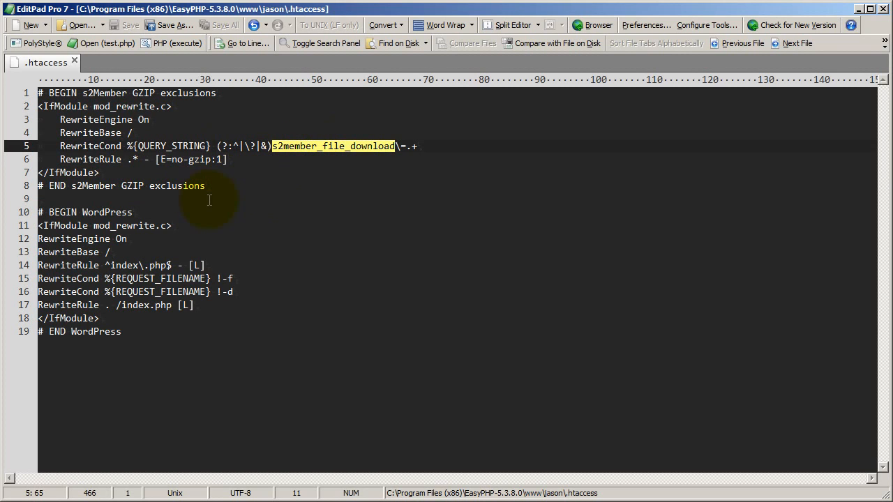
- Examine the rewrite rule in the GZIP exclusions block, highlighting its [E=no-gzip:1] flag
{"action": "left_click", "coordinate": [183, 146]}
{"action": "left_click_drag", "start_coordinate": [155, 160], "coordinate": [229, 161]}
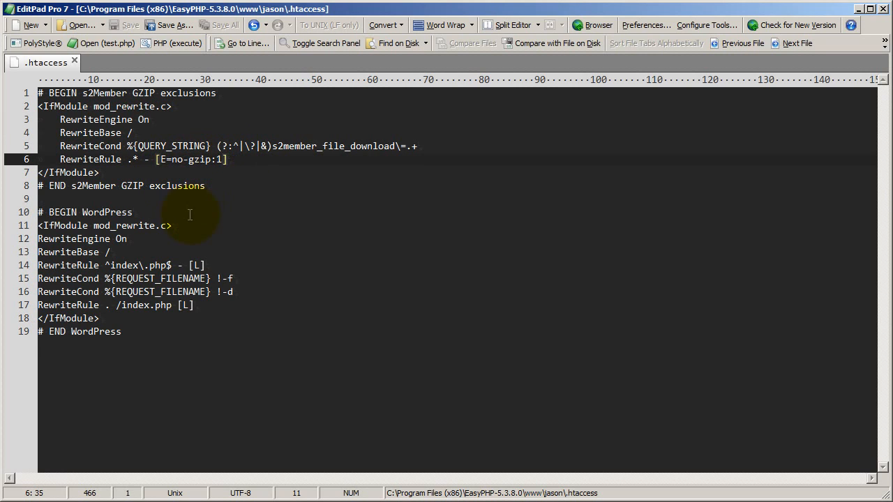
{"action": "left_click", "coordinate": [210, 186]}
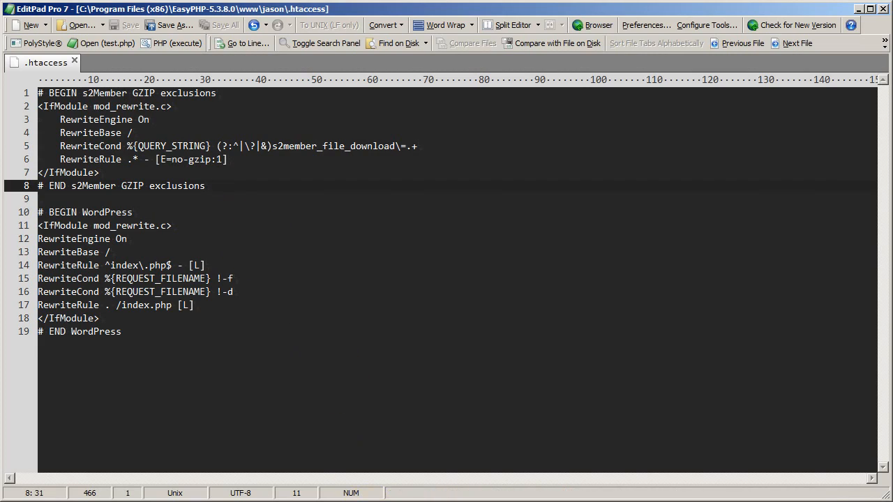
- Switch to the browser and review the Basic Download Restrictions section, highlighting the special link format for protected files
{"action": "left_click", "coordinate": [377, 501]}
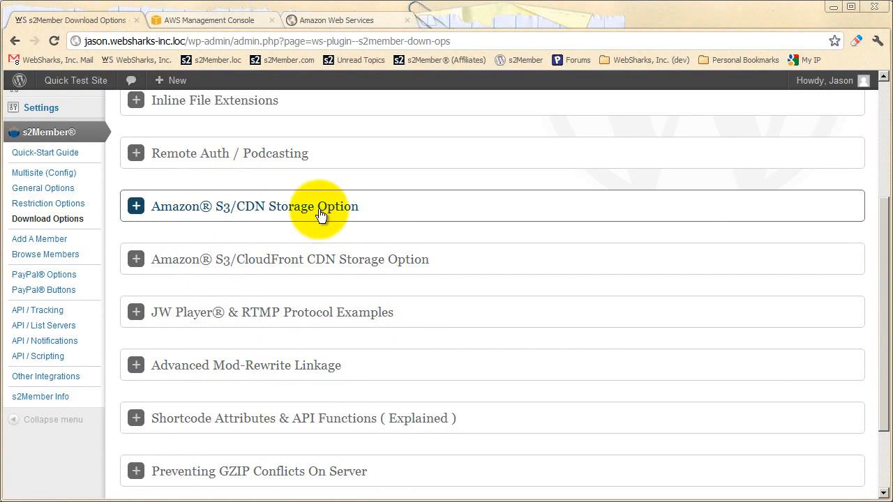
{"action": "scroll", "coordinate": [279, 249], "scroll_direction": "up", "scroll_amount": 3}
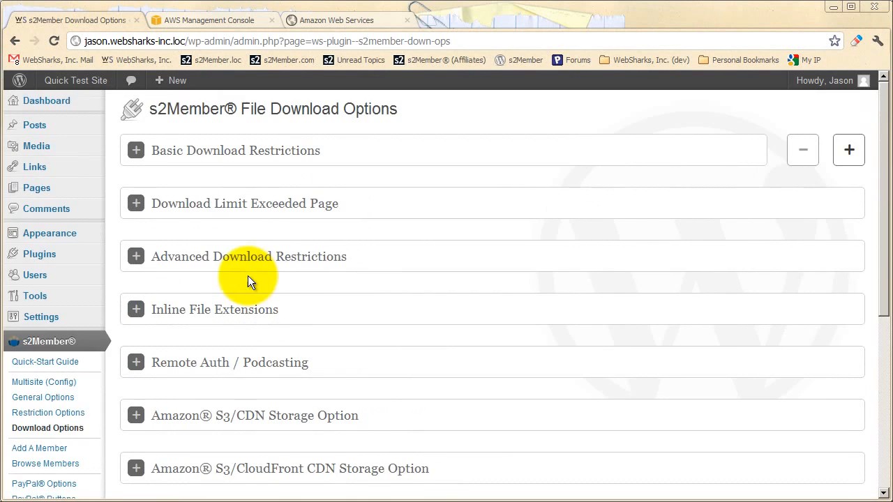
{"action": "left_click", "coordinate": [245, 151]}
{"action": "scroll", "coordinate": [259, 227], "scroll_direction": "down", "scroll_amount": 1}
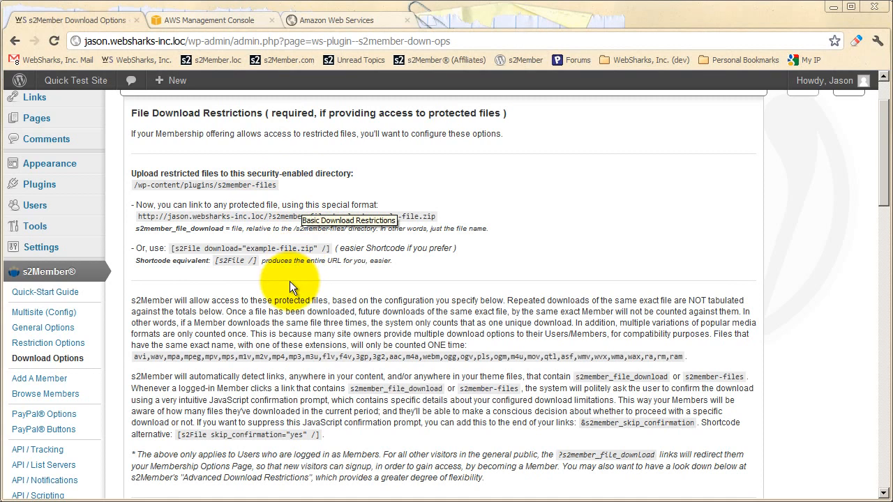
{"action": "left_click_drag", "start_coordinate": [436, 217], "coordinate": [129, 218]}
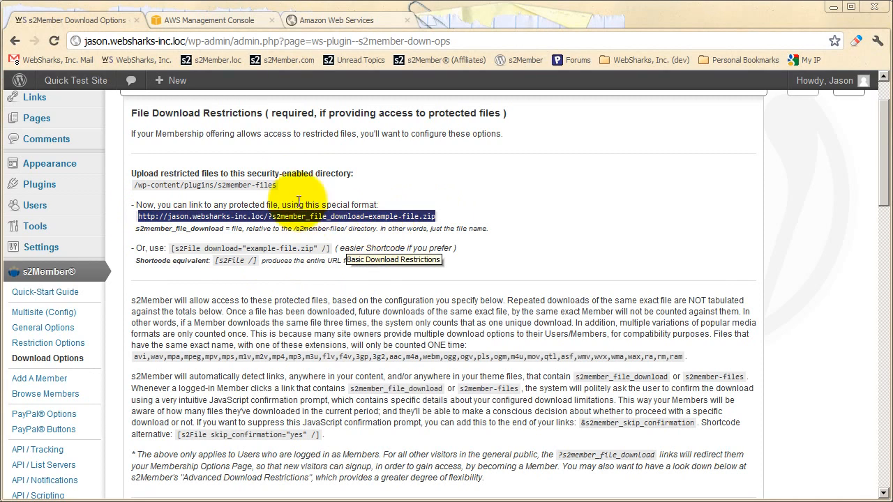
{"action": "left_click", "coordinate": [315, 239]}
{"action": "scroll", "coordinate": [293, 251], "scroll_direction": "up", "scroll_amount": 1}
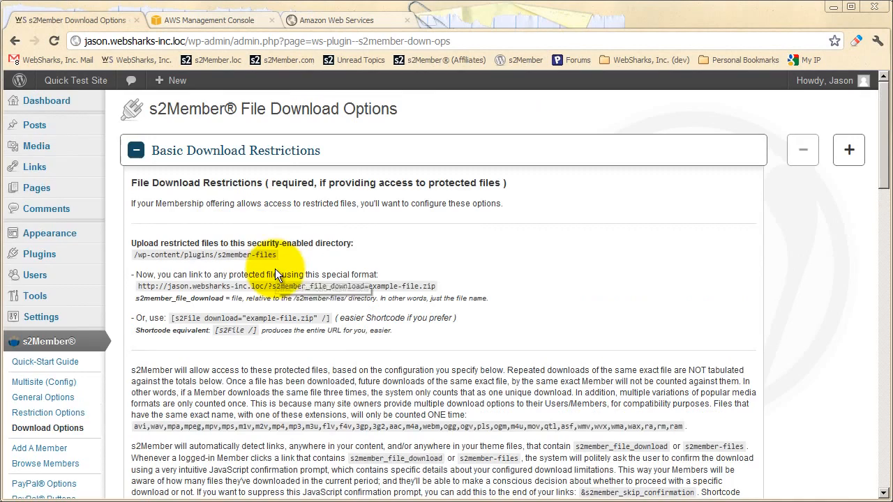
{"action": "left_click", "coordinate": [257, 157]}
- Open the Amazon S3/CDN Storage Option section and review its notes down to the bucket and access key settings
{"action": "scroll", "coordinate": [257, 235], "scroll_direction": "down", "scroll_amount": 3}
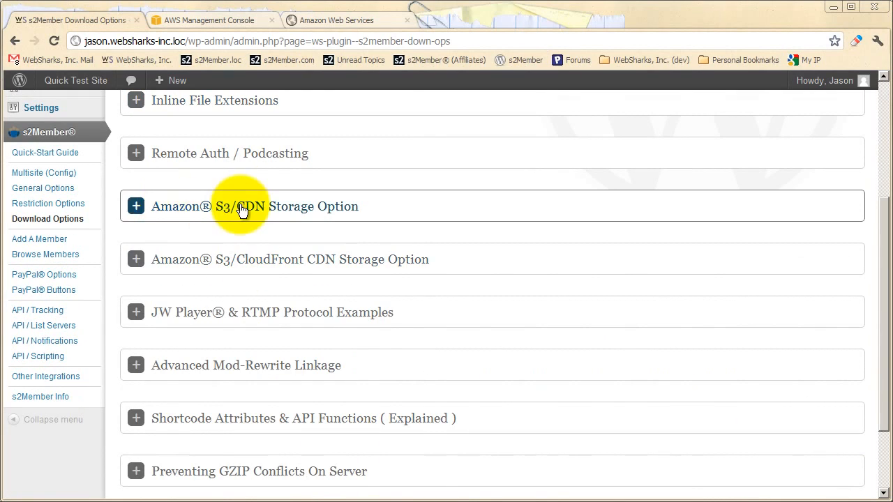
{"action": "left_click", "coordinate": [241, 207]}
{"action": "scroll", "coordinate": [255, 269], "scroll_direction": "down", "scroll_amount": 1}
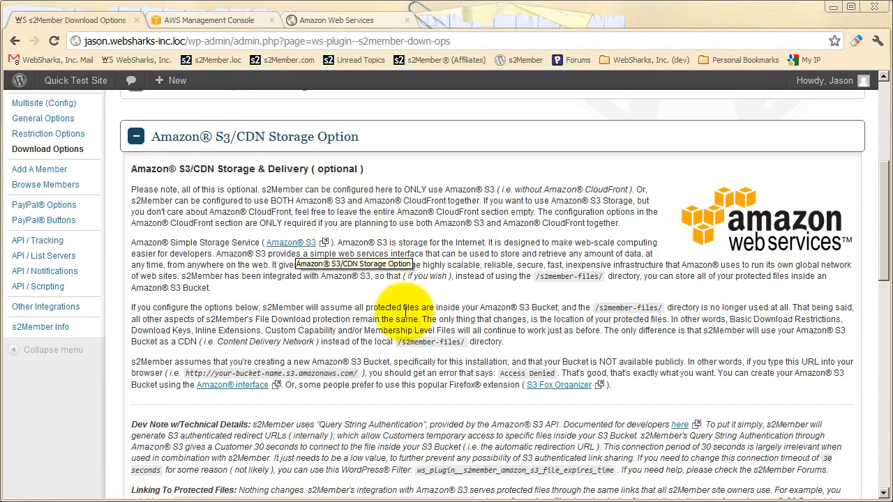
{"action": "scroll", "coordinate": [284, 255], "scroll_direction": "down", "scroll_amount": 3}
{"action": "scroll", "coordinate": [284, 255], "scroll_direction": "down", "scroll_amount": 4}
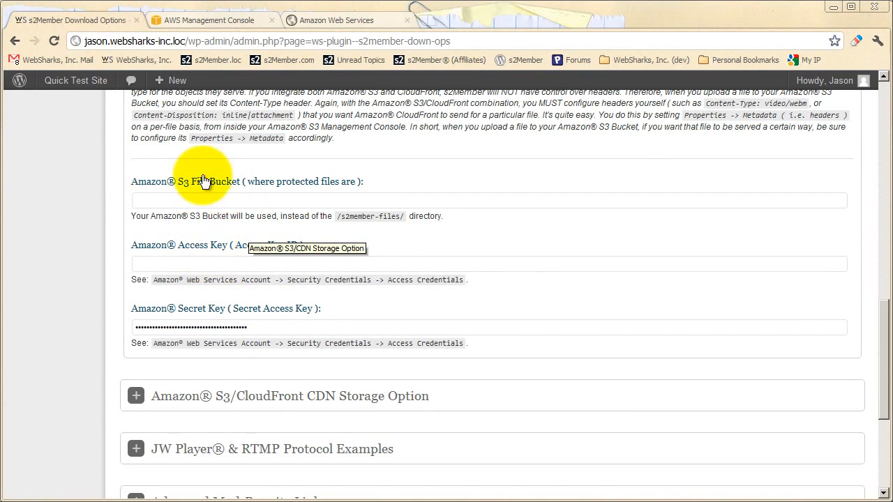
- Start a new bucket in the Amazon S3 console and name it ws-s2member-files
{"action": "left_click", "coordinate": [214, 20]}
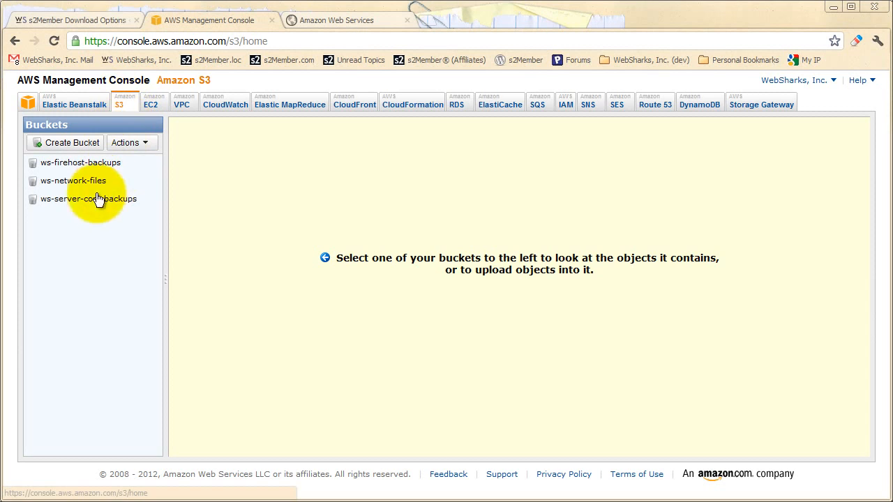
{"action": "left_click", "coordinate": [69, 144]}
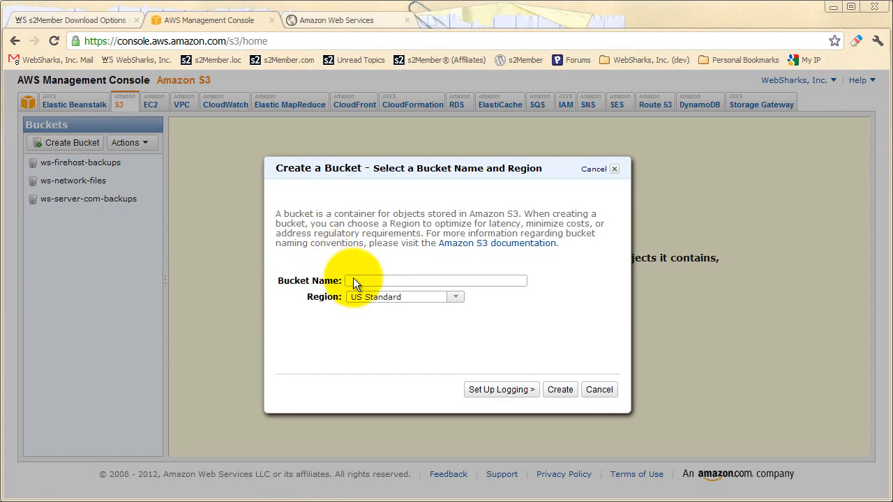
{"action": "left_click", "coordinate": [371, 282]}
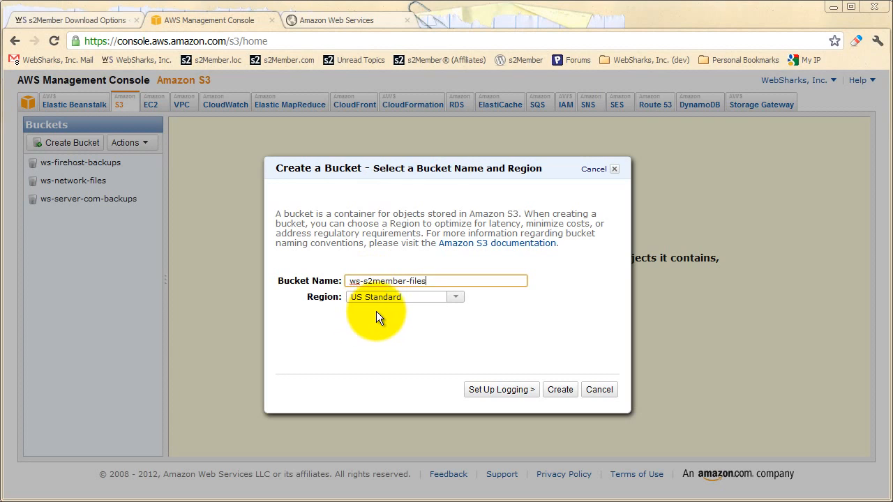
{"action": "left_click", "coordinate": [376, 312]}
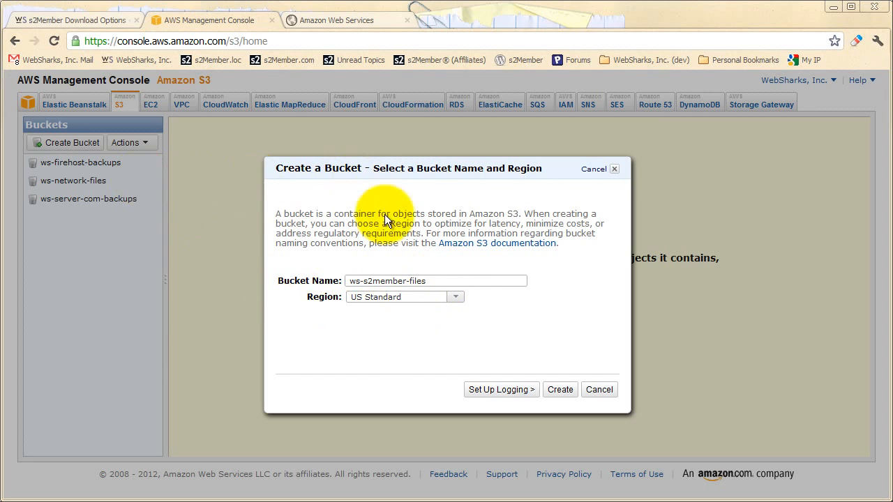
- Point out the new bucket's name by highlighting ws-s2member-files in the Create a Bucket dialog
{"action": "left_click", "coordinate": [428, 281]}
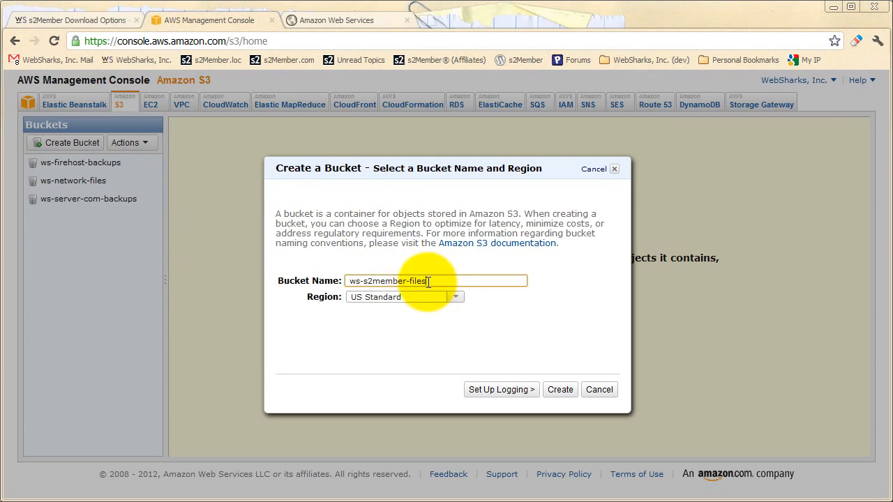
{"action": "left_click_drag", "start_coordinate": [427, 281], "coordinate": [339, 280]}
{"action": "left_click", "coordinate": [399, 316]}
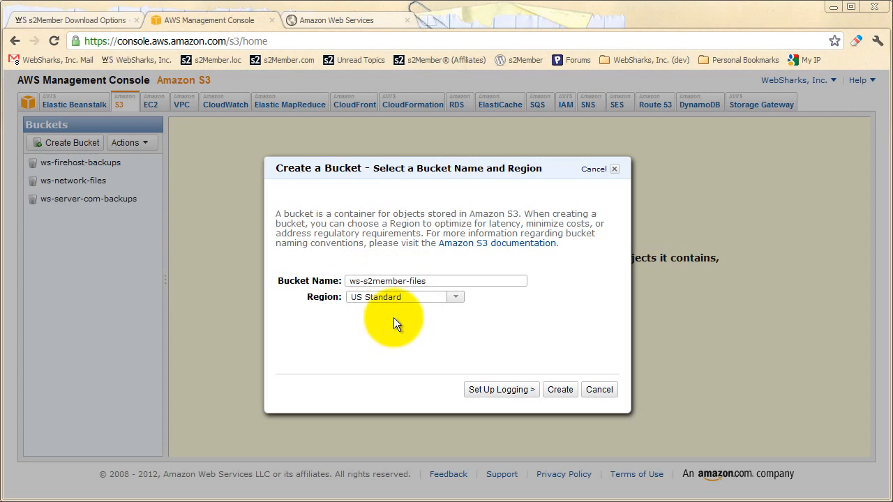
{"action": "left_click_drag", "start_coordinate": [427, 281], "coordinate": [342, 280]}
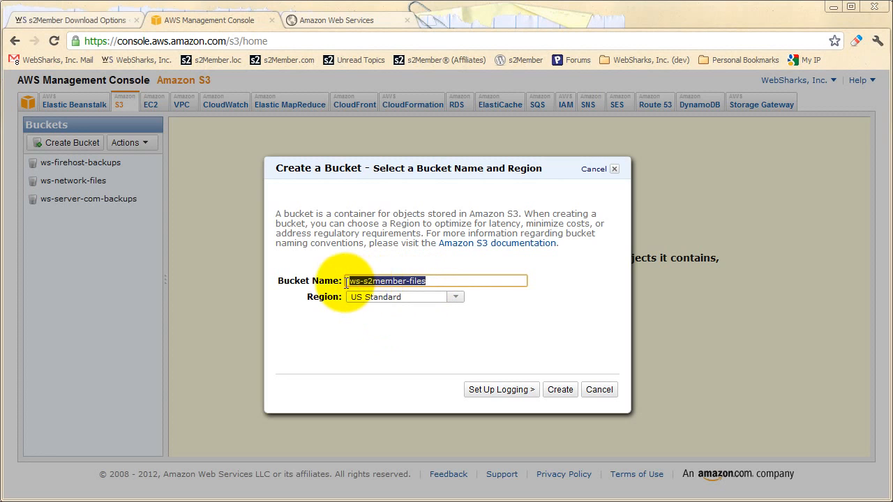
{"action": "left_click", "coordinate": [391, 315]}
{"action": "left_click_drag", "start_coordinate": [427, 280], "coordinate": [347, 281]}
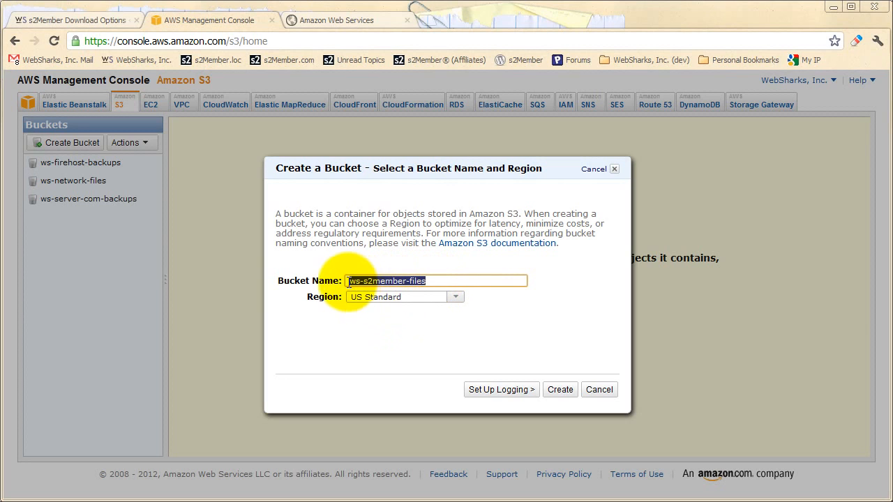
{"action": "left_click", "coordinate": [404, 319]}
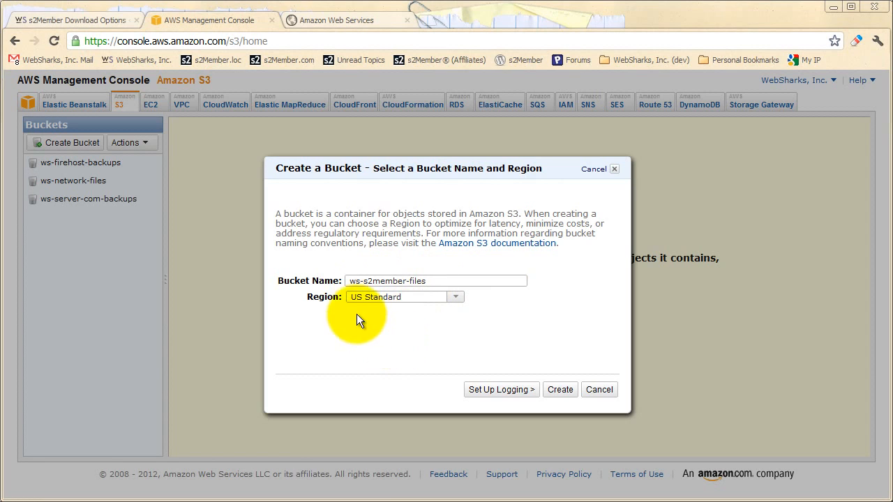
- Check the region choices and create the bucket with the US Standard region
{"action": "left_click", "coordinate": [455, 298]}
{"action": "left_click", "coordinate": [457, 302]}
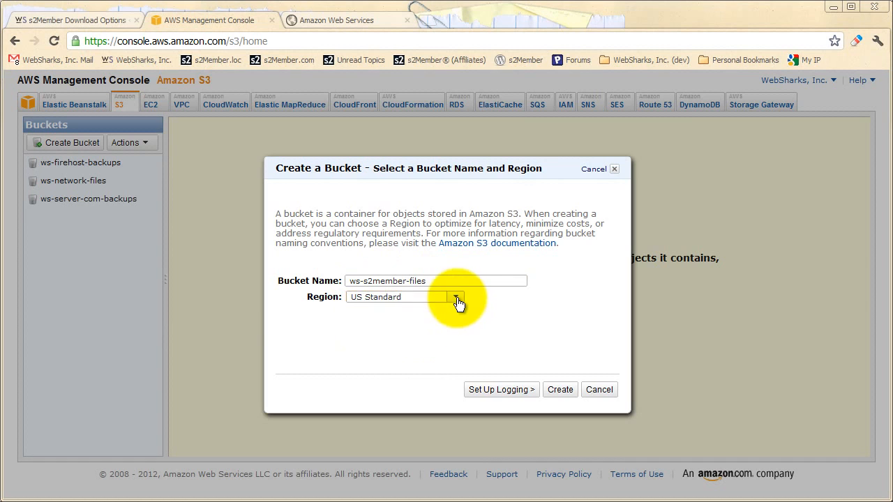
{"action": "left_click", "coordinate": [561, 390]}
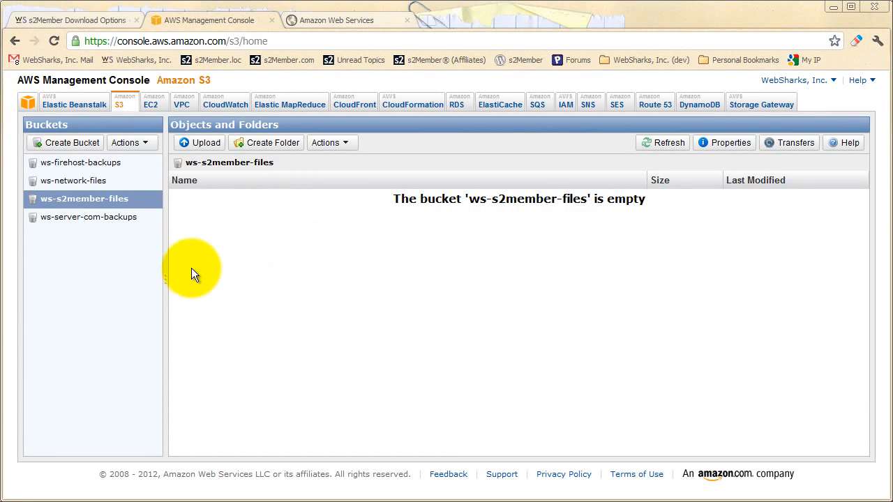
- Set the Amazon S3 File Bucket in s2Member Download Options to ws-s2member-files
{"action": "left_click", "coordinate": [67, 20]}
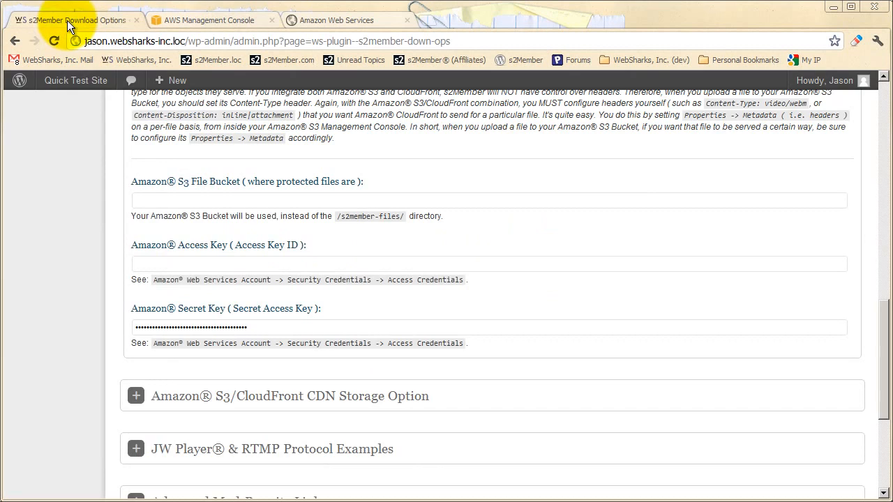
{"action": "left_click", "coordinate": [196, 200]}
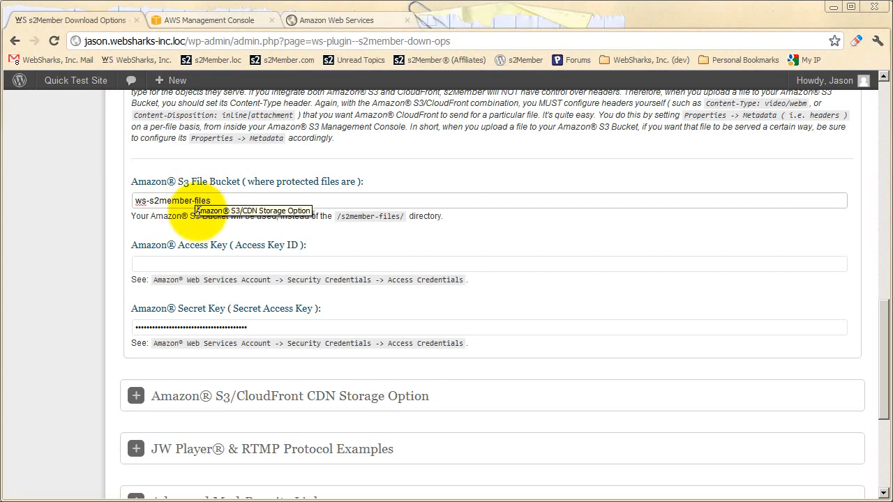
{"action": "left_click", "coordinate": [199, 235]}
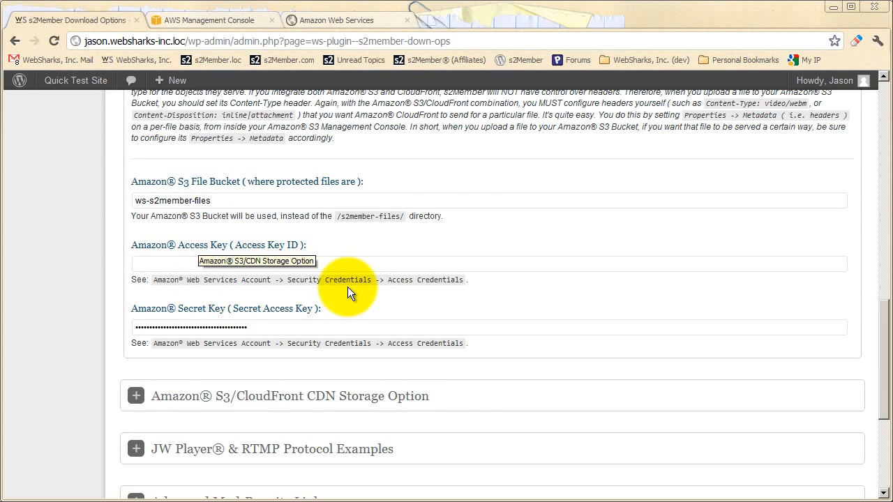
- Copy the Access Key ID from the AWS Security Credentials page into s2Member's Amazon Access Key field
{"action": "left_click", "coordinate": [227, 19]}
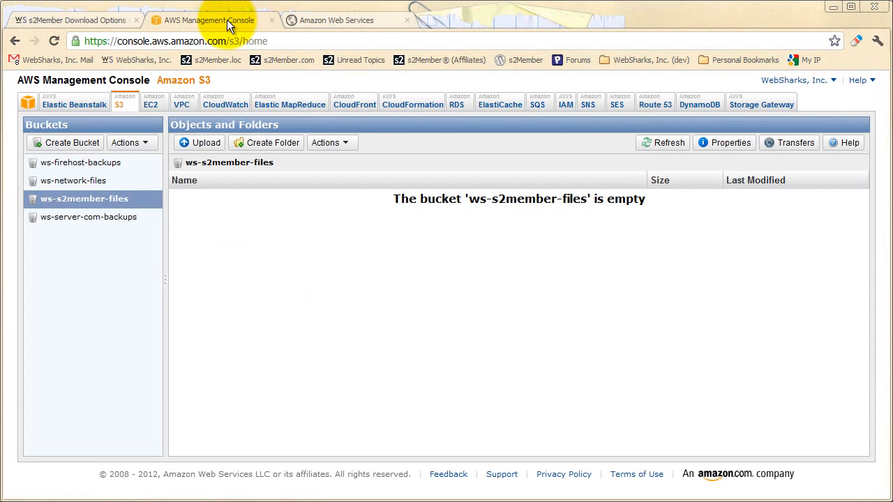
{"action": "left_click", "coordinate": [809, 87]}
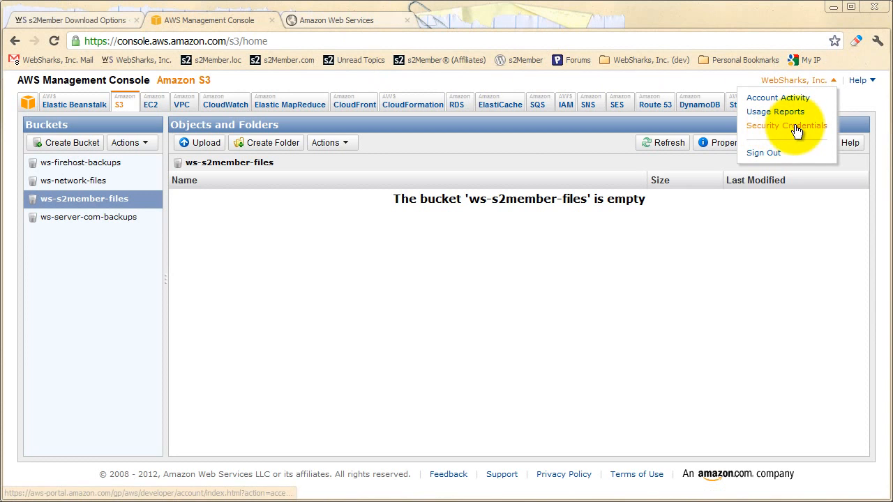
{"action": "left_click", "coordinate": [357, 20]}
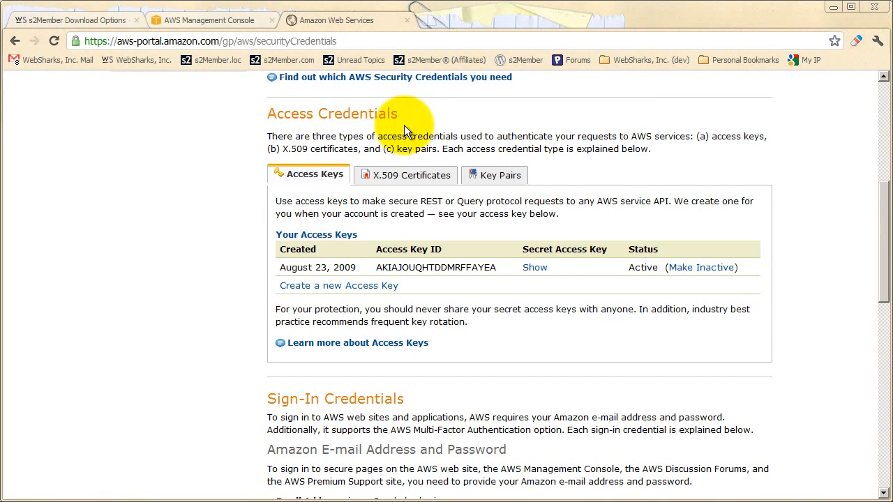
{"action": "left_click_drag", "start_coordinate": [377, 267], "coordinate": [497, 267]}
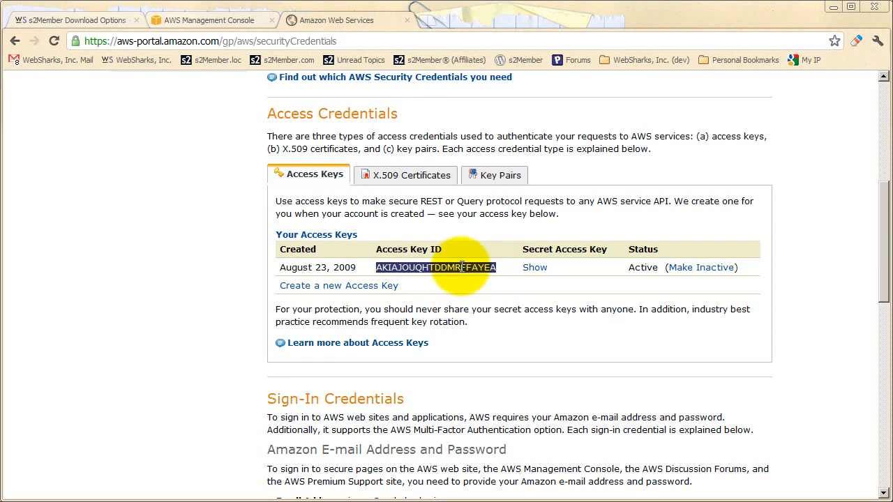
{"action": "right_click", "coordinate": [461, 268]}
{"action": "left_click", "coordinate": [479, 274]}
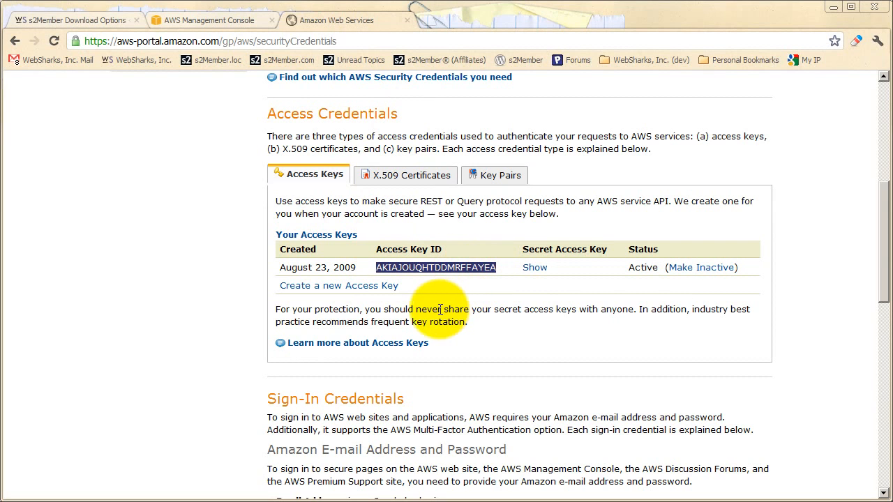
{"action": "left_click", "coordinate": [90, 21]}
{"action": "left_click", "coordinate": [226, 265]}
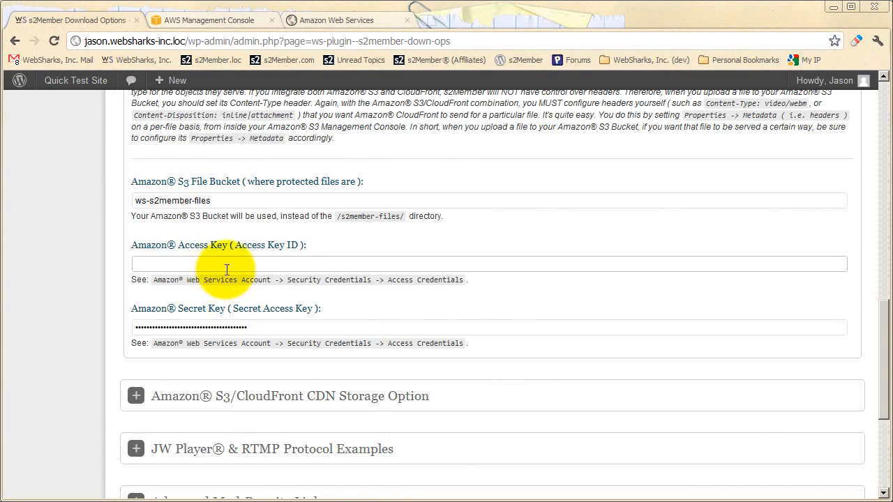
{"action": "key", "text": "ctrl+v"}
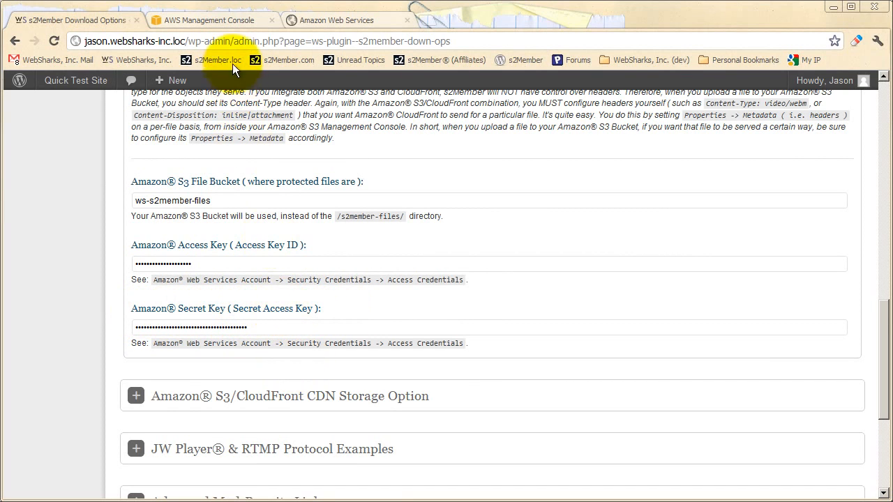
- Check where the Secret Access Key is available in the AWS Access Credentials, and return to the end of s2Member's Download Options
{"action": "left_click", "coordinate": [355, 21]}
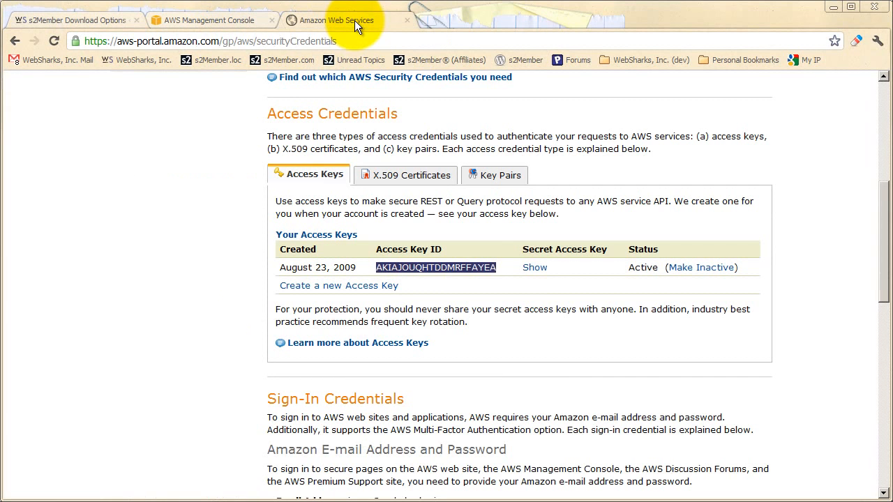
{"action": "left_click", "coordinate": [549, 295]}
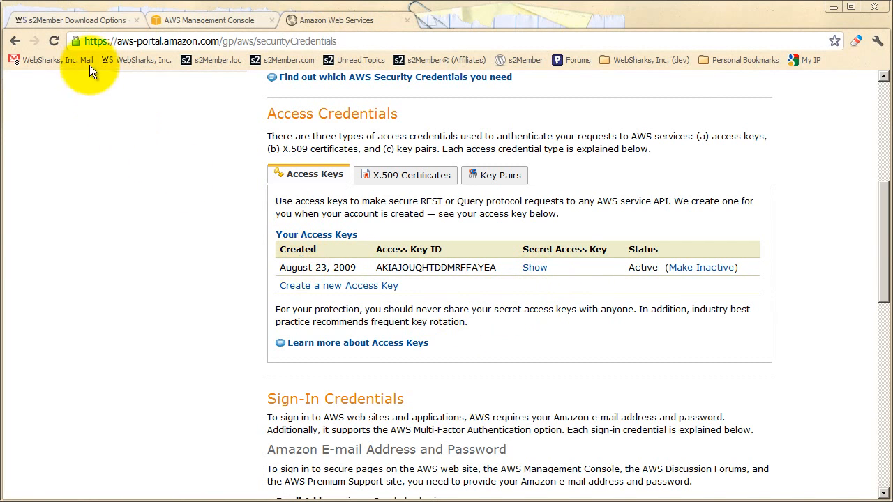
{"action": "left_click", "coordinate": [77, 21]}
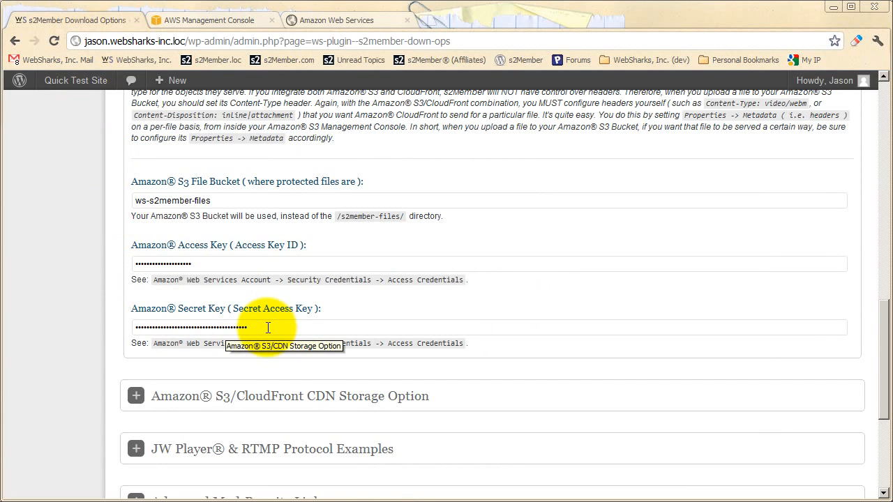
{"action": "scroll", "coordinate": [262, 328], "scroll_direction": "down", "scroll_amount": 4}
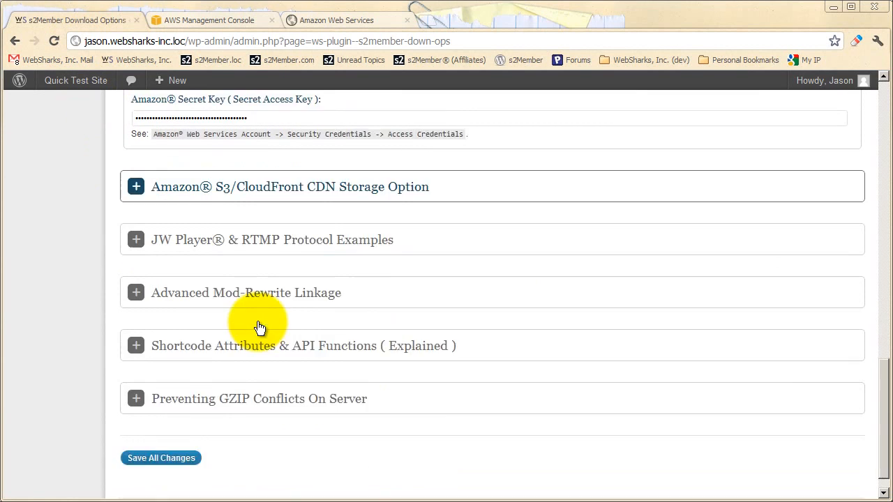
- Save all s2Member download options, and review the upload directory and protected file link format under Basic Download Restrictions
{"action": "left_click", "coordinate": [181, 432]}
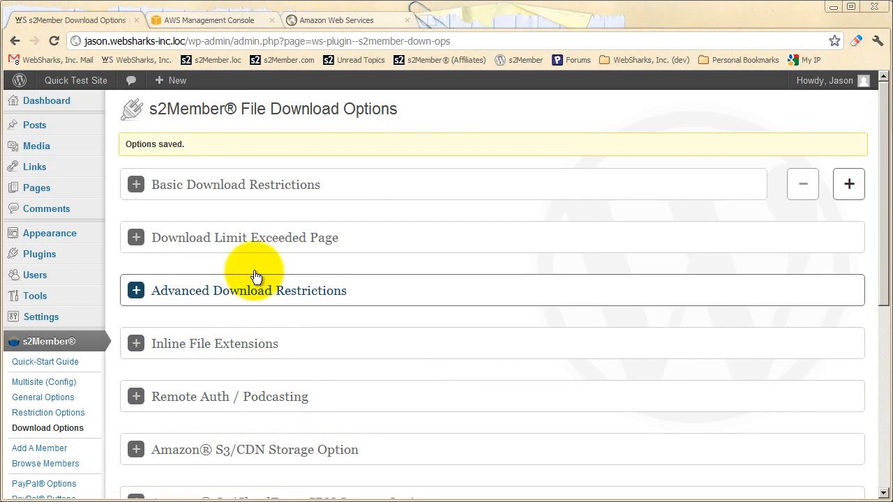
{"action": "left_click", "coordinate": [252, 193]}
{"action": "scroll", "coordinate": [363, 283], "scroll_direction": "down", "scroll_amount": 1}
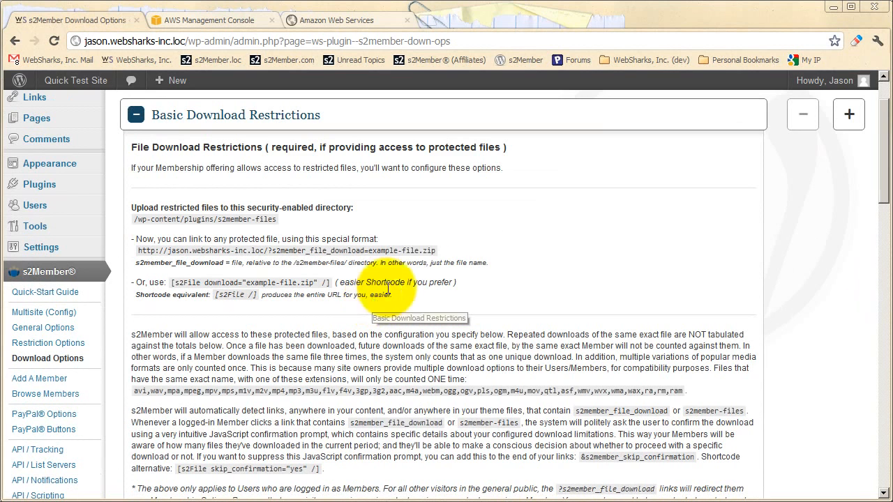
{"action": "left_click_drag", "start_coordinate": [436, 251], "coordinate": [132, 251]}
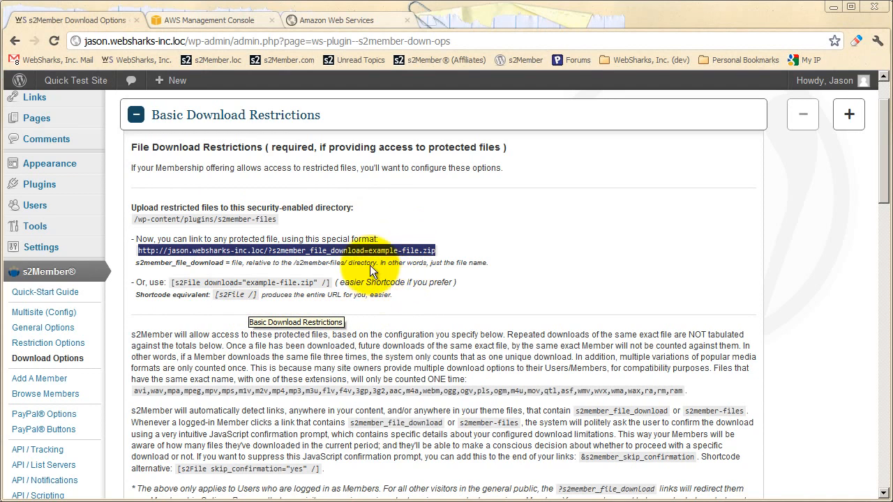
{"action": "left_click", "coordinate": [394, 295]}
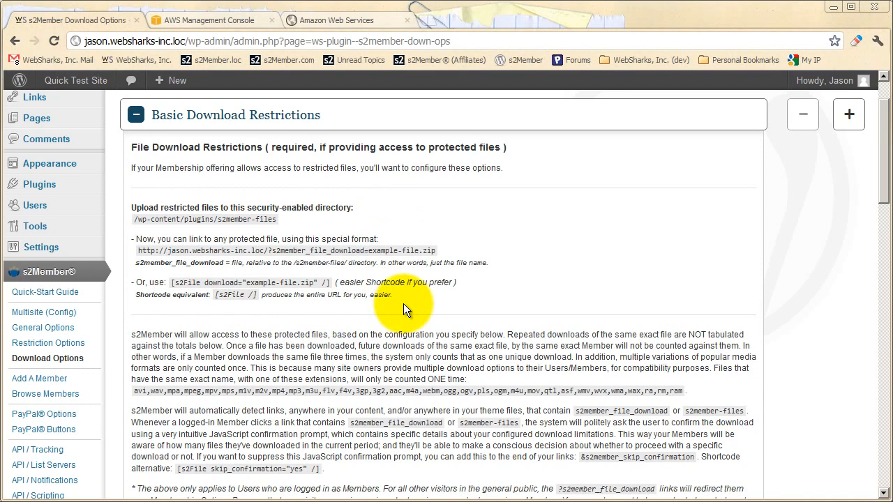
{"action": "left_click_drag", "start_coordinate": [277, 221], "coordinate": [213, 220]}
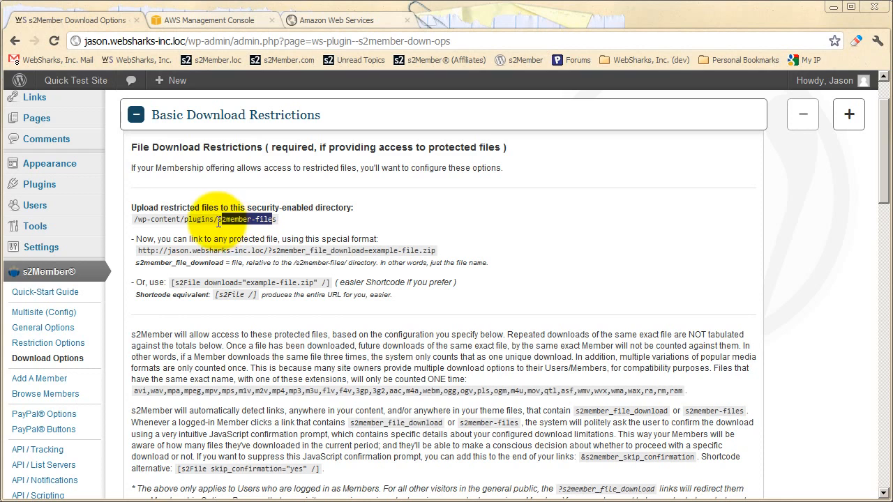
{"action": "left_click", "coordinate": [225, 20]}
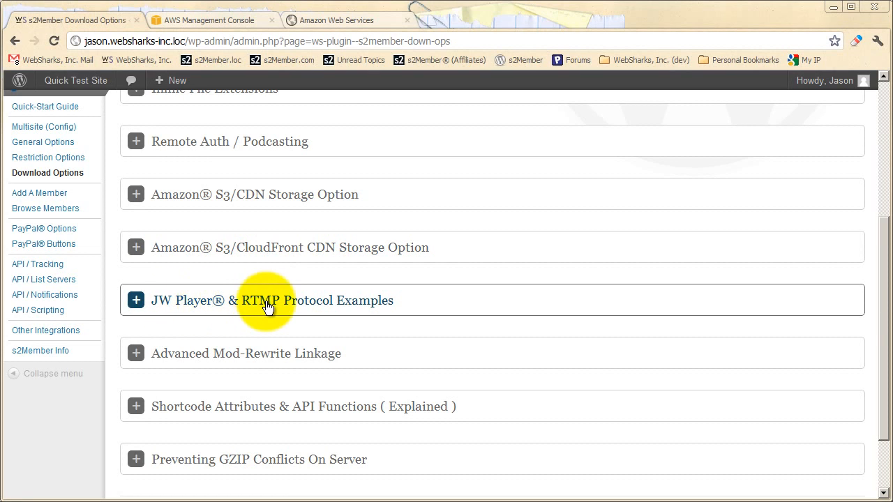
- Expand s2Member's Amazon S3/CloudFront CDN Storage Option and bring up its Key Pair ID, Private Key and auto-configure settings
{"action": "left_click", "coordinate": [279, 253]}
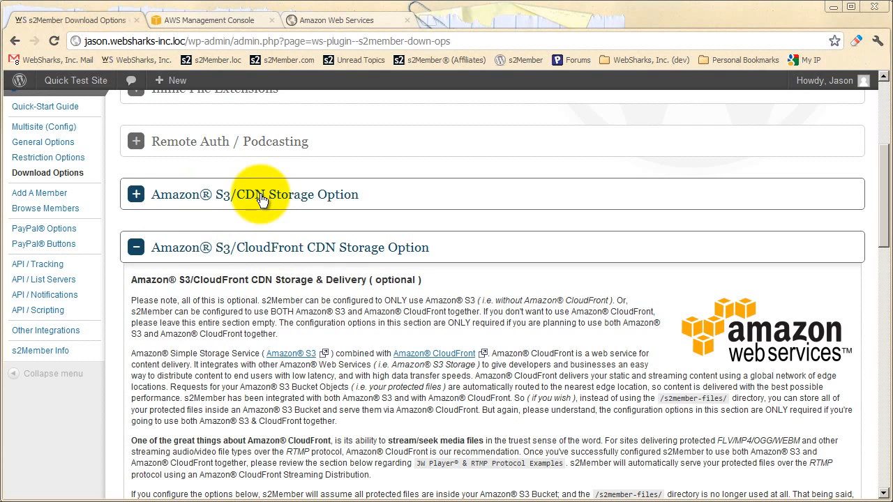
{"action": "scroll", "coordinate": [342, 279], "scroll_direction": "down", "scroll_amount": 1}
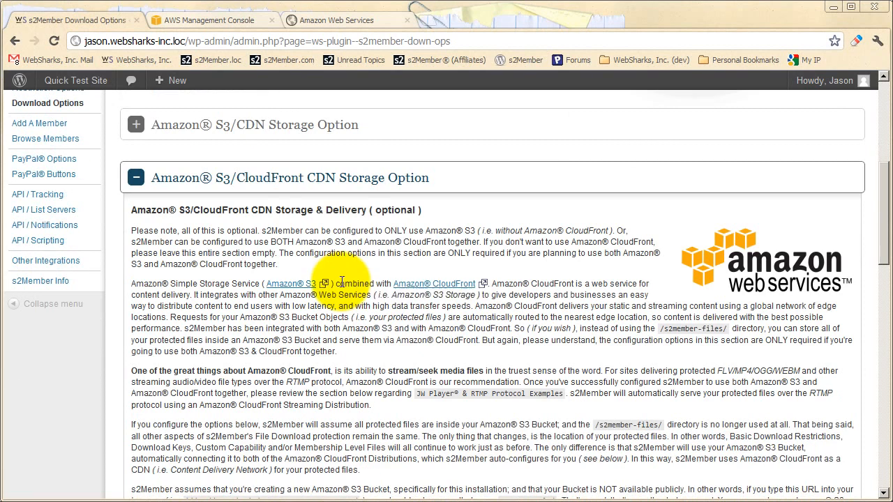
{"action": "scroll", "coordinate": [352, 335], "scroll_direction": "down", "scroll_amount": 5}
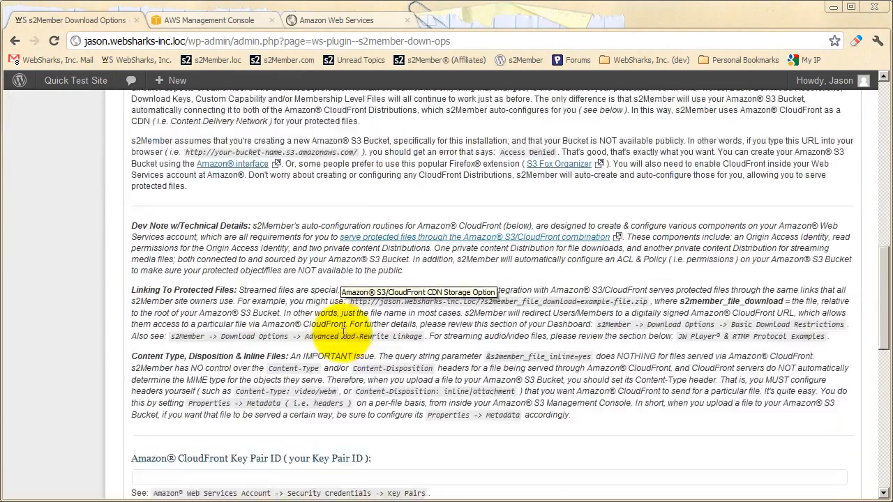
{"action": "scroll", "coordinate": [343, 333], "scroll_direction": "down", "scroll_amount": 4}
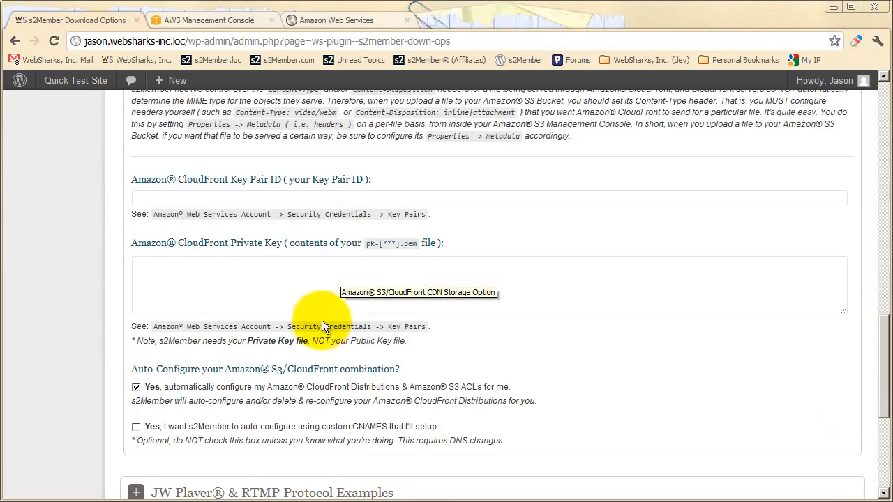
{"action": "scroll", "coordinate": [323, 325], "scroll_direction": "down", "scroll_amount": 1}
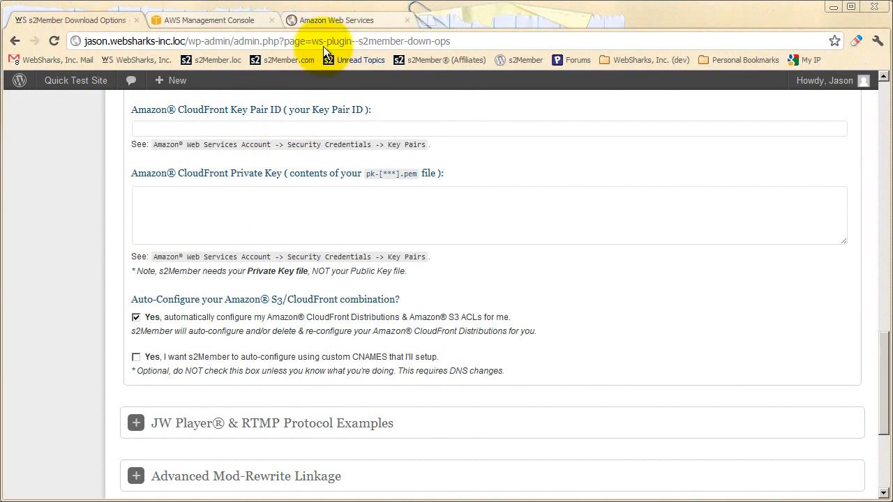
- Create a new Amazon CloudFront key pair in the AWS Access Credentials, and examine the parts of the private key's suggested file name
{"action": "left_click", "coordinate": [326, 19]}
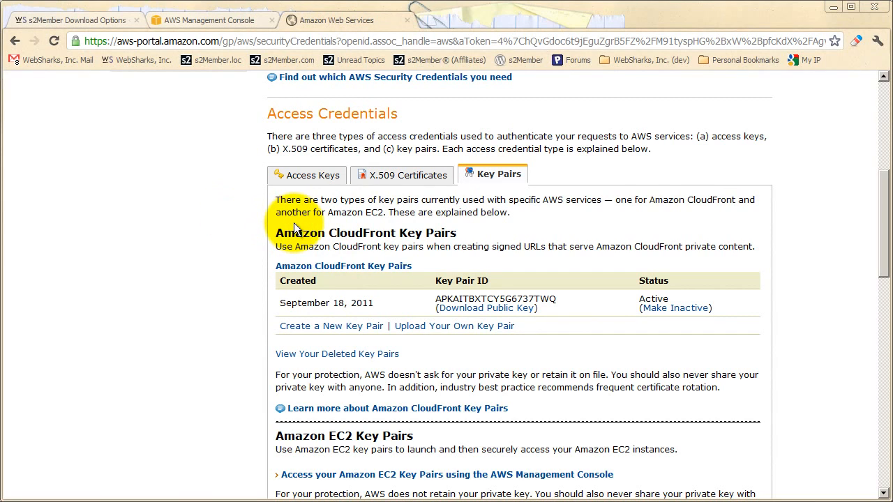
{"action": "left_click", "coordinate": [342, 328]}
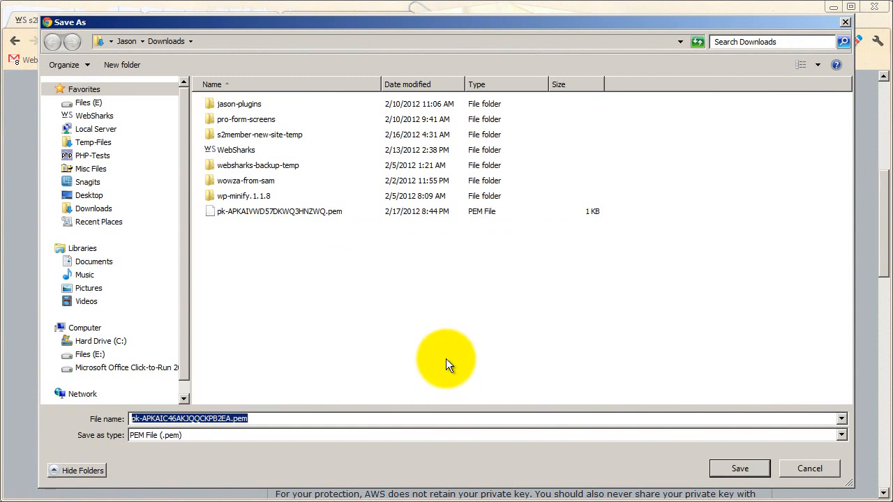
{"action": "left_click", "coordinate": [140, 419]}
{"action": "left_click_drag", "start_coordinate": [140, 418], "coordinate": [130, 419]}
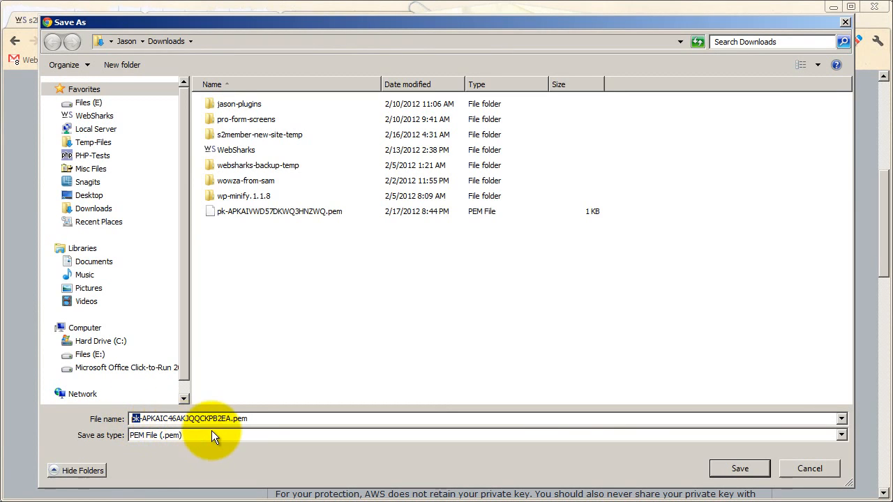
{"action": "left_click_drag", "start_coordinate": [231, 419], "coordinate": [142, 419]}
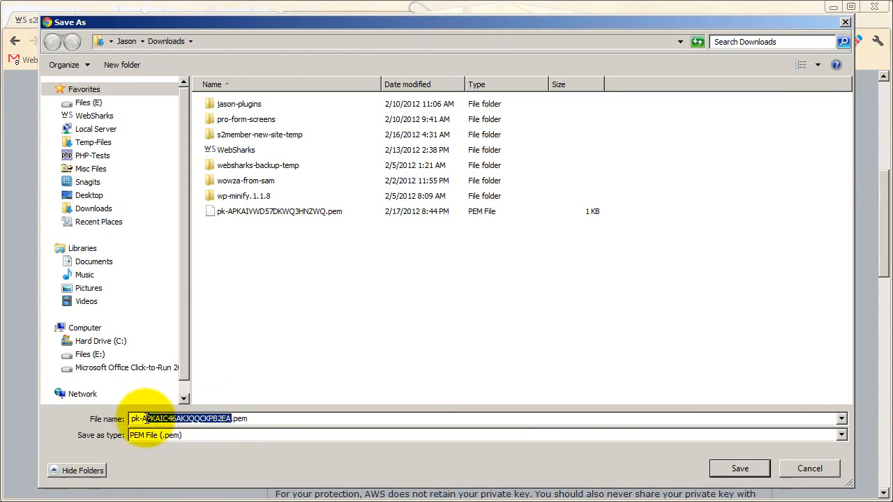
{"action": "left_click_drag", "start_coordinate": [233, 419], "coordinate": [254, 419]}
{"action": "left_click", "coordinate": [254, 418]}
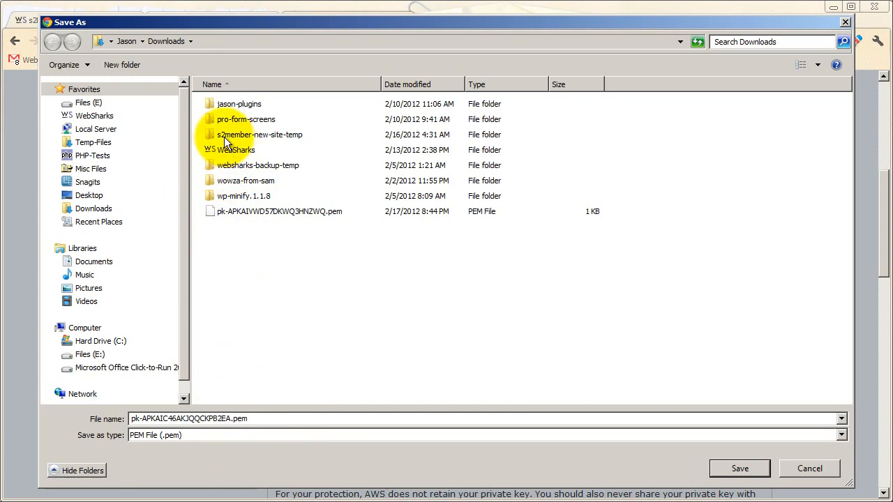
- Save the private key .pem file in a new folder named CloudFront inside Downloads, and dismiss the key pair creation notice
{"action": "left_click", "coordinate": [136, 70]}
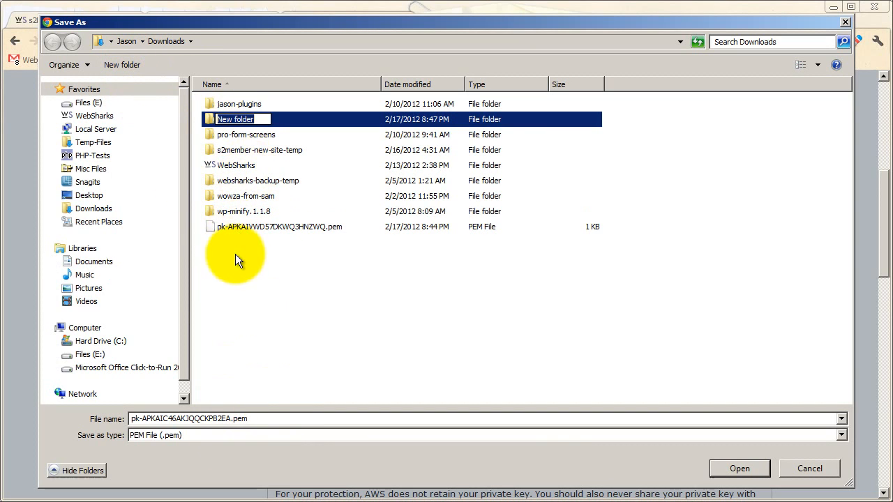
{"action": "type", "text": "CloudFront"}
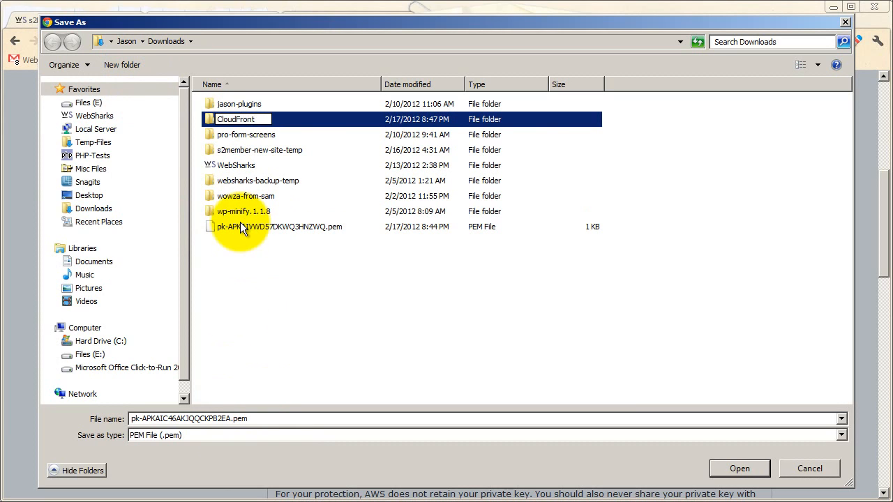
{"action": "left_click", "coordinate": [236, 325]}
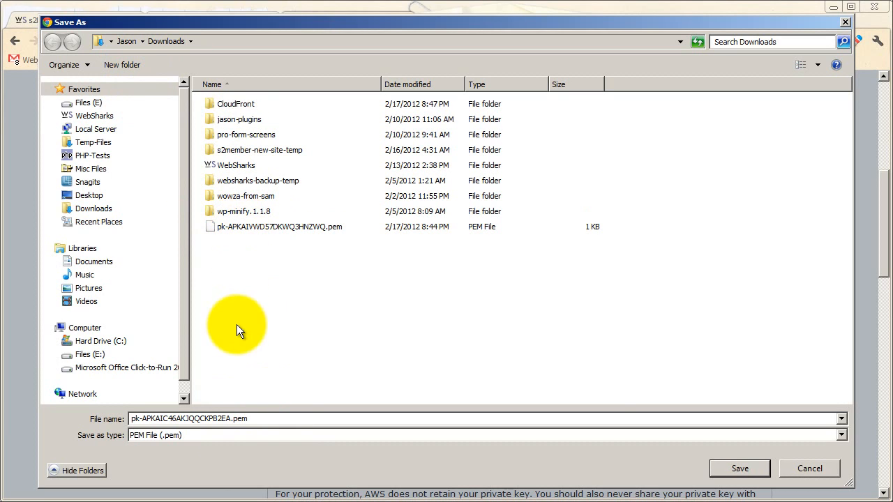
{"action": "left_click", "coordinate": [248, 105]}
{"action": "double_click", "coordinate": [249, 106]}
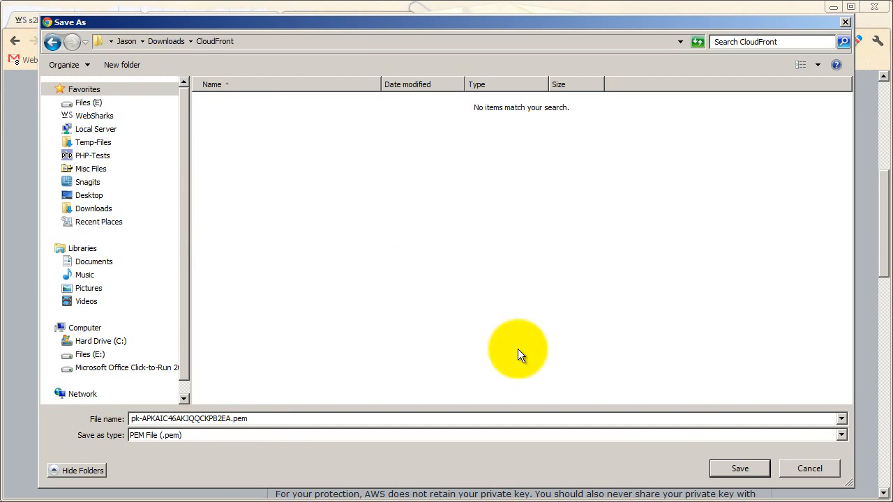
{"action": "left_click", "coordinate": [733, 467]}
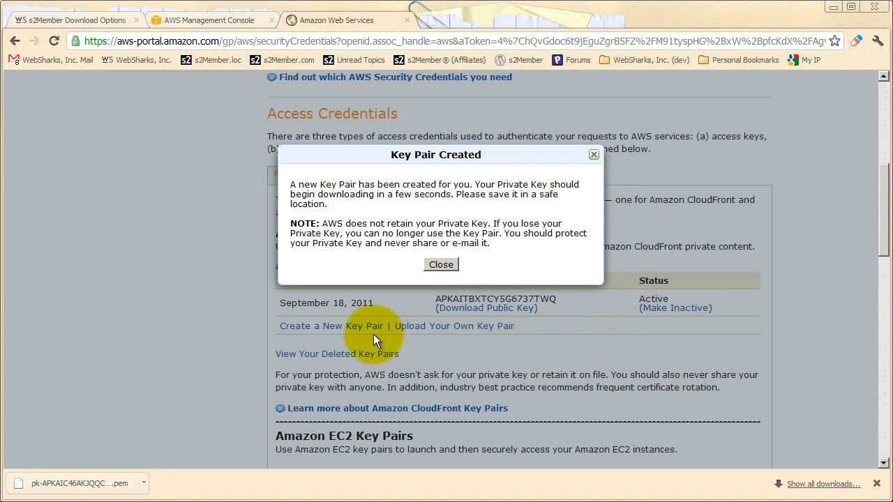
{"action": "left_click", "coordinate": [439, 265]}
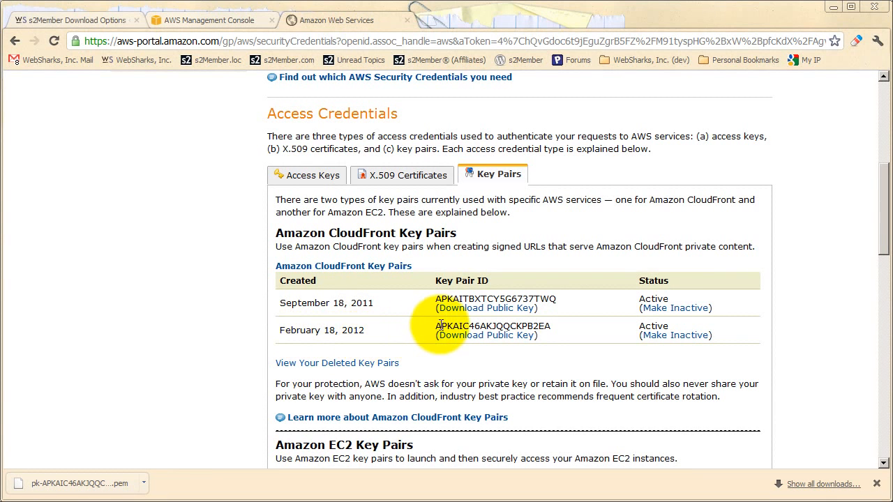
- Copy the new CloudFront Key Pair ID from AWS into s2Member's Amazon CloudFront Key Pair ID field
{"action": "left_click_drag", "start_coordinate": [436, 326], "coordinate": [549, 326]}
{"action": "right_click", "coordinate": [550, 328]}
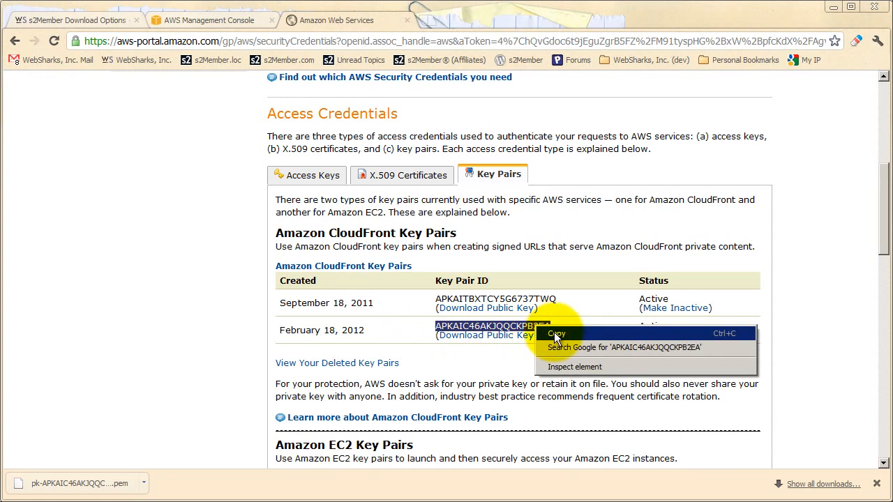
{"action": "left_click", "coordinate": [551, 335]}
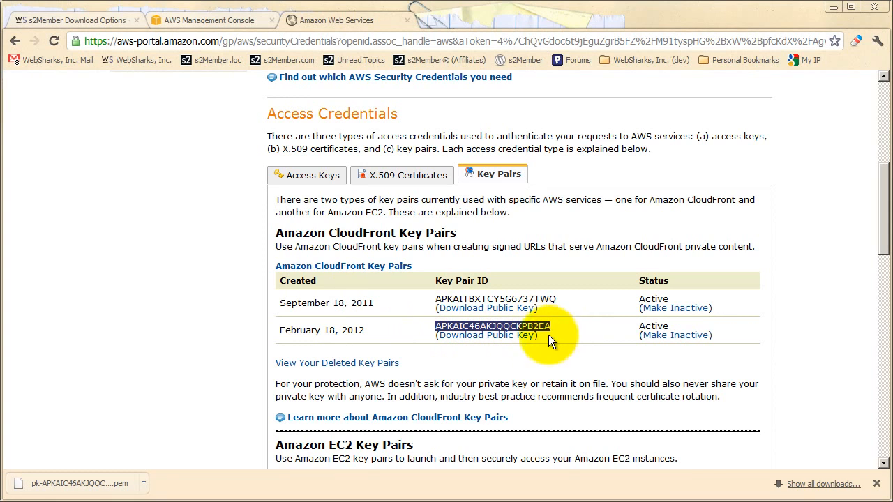
{"action": "left_click", "coordinate": [103, 21]}
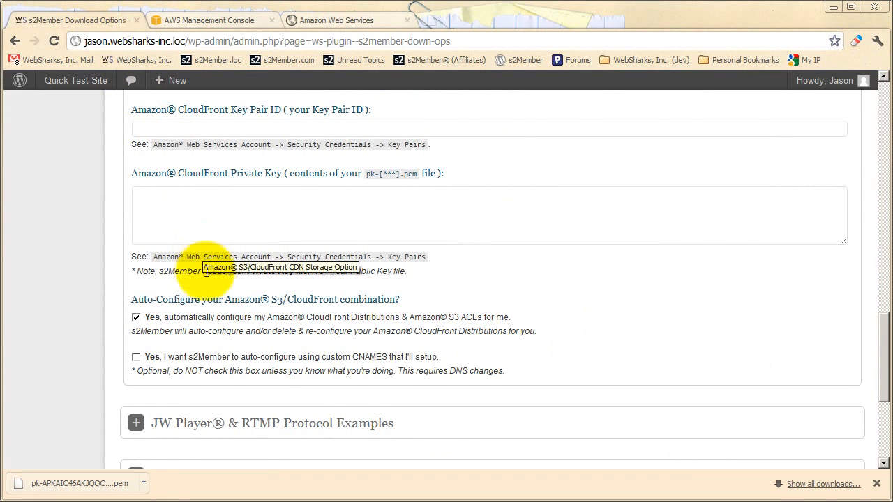
{"action": "scroll", "coordinate": [214, 259], "scroll_direction": "up", "scroll_amount": 1}
{"action": "left_click", "coordinate": [196, 199]}
{"action": "right_click", "coordinate": [194, 196]}
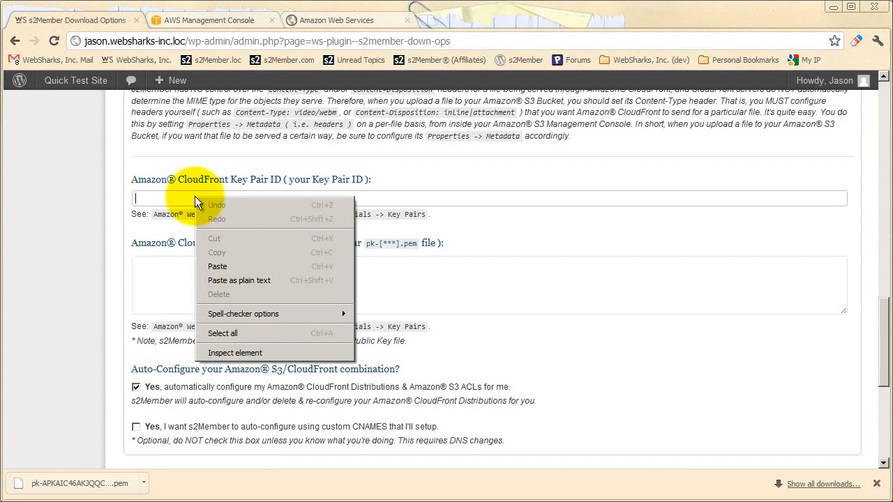
{"action": "left_click", "coordinate": [216, 266]}
{"action": "left_click", "coordinate": [210, 233]}
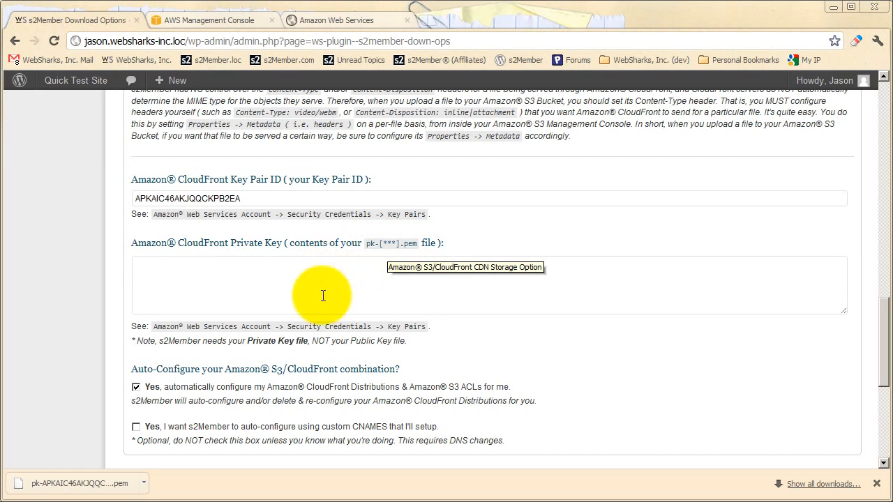
- Switch to EditPad Pro, close .htaccess, and open the CloudFront private key .pem file from E:\Temp-Files\CloudFront
{"action": "key", "text": "alt+Tab"}
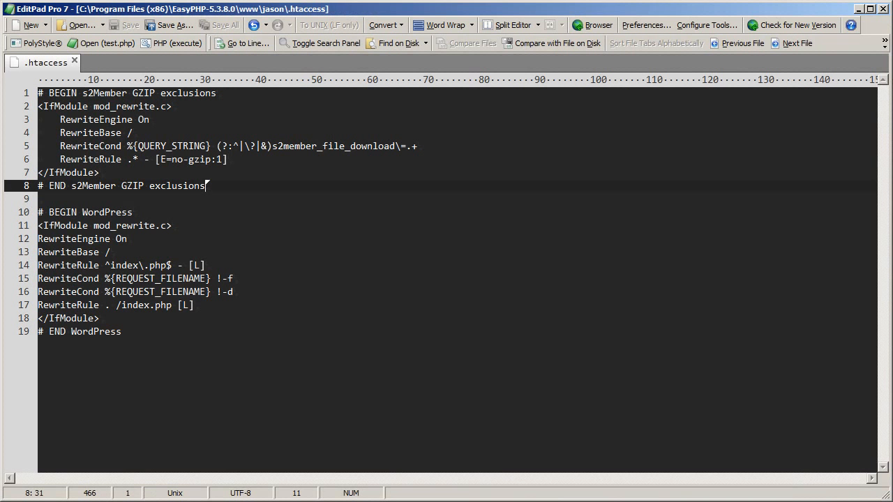
{"action": "left_click", "coordinate": [75, 62]}
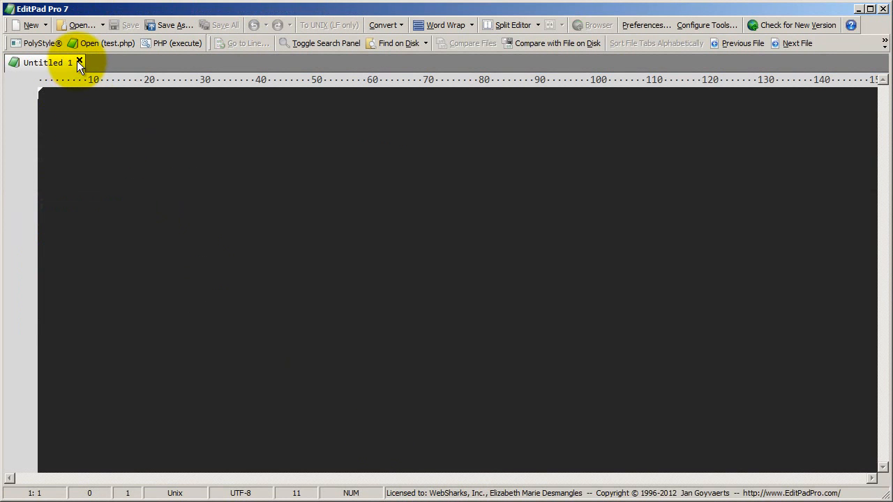
{"action": "left_click", "coordinate": [84, 28]}
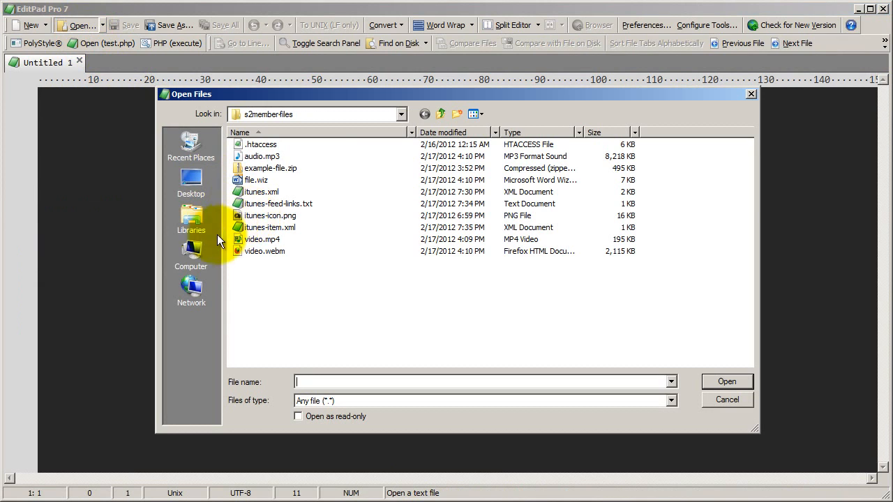
{"action": "left_click", "coordinate": [318, 114]}
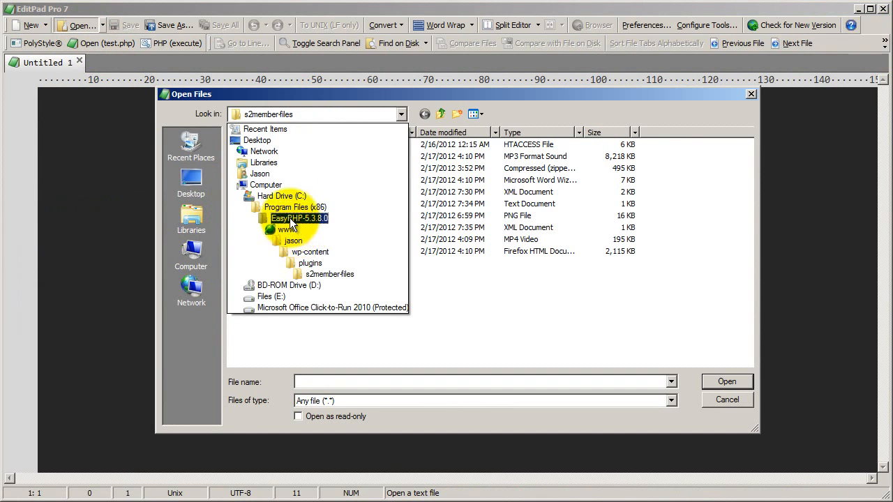
{"action": "left_click", "coordinate": [269, 297]}
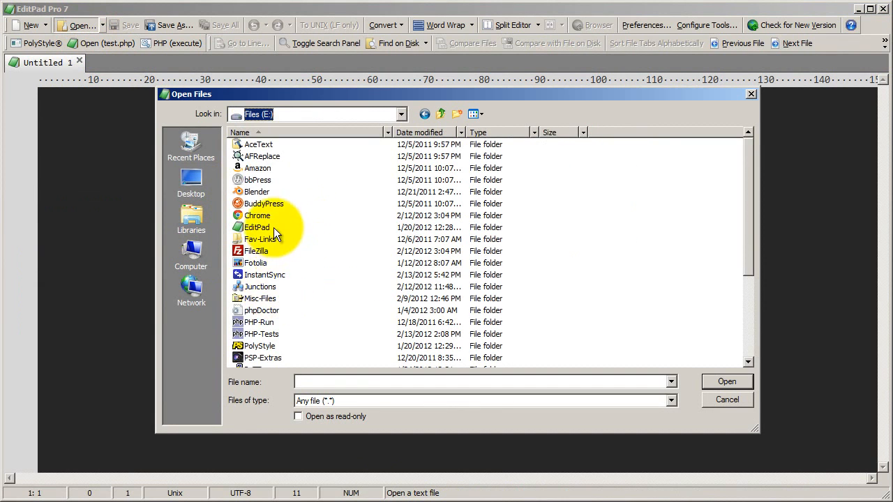
{"action": "left_click", "coordinate": [256, 277]}
{"action": "scroll", "coordinate": [257, 279], "scroll_direction": "down", "scroll_amount": 1}
{"action": "scroll", "coordinate": [258, 326], "scroll_direction": "down", "scroll_amount": 2}
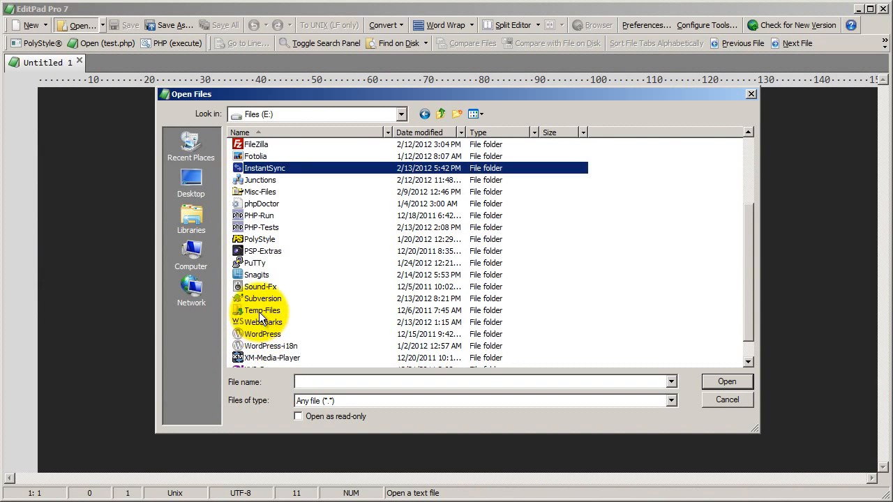
{"action": "double_click", "coordinate": [260, 312]}
{"action": "double_click", "coordinate": [265, 145]}
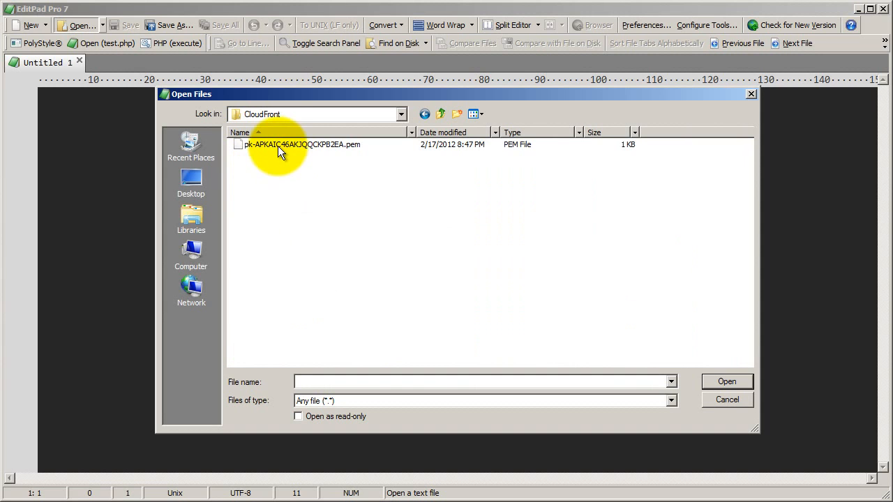
{"action": "double_click", "coordinate": [277, 146]}
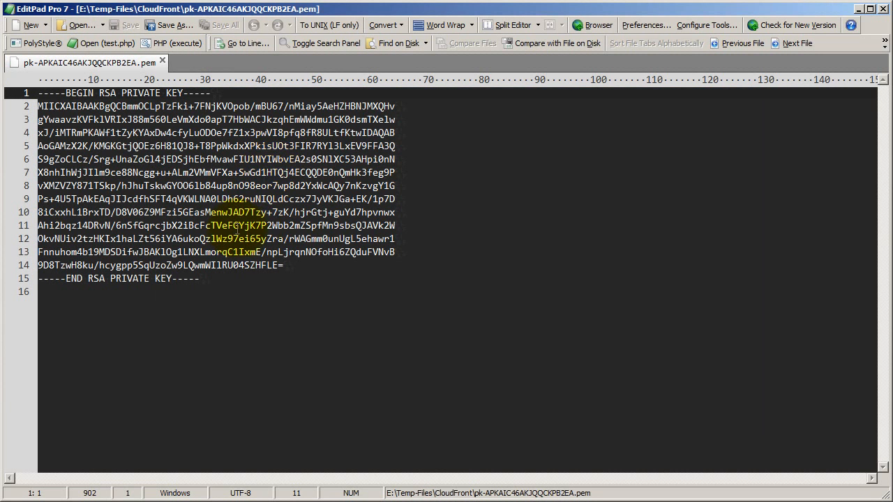
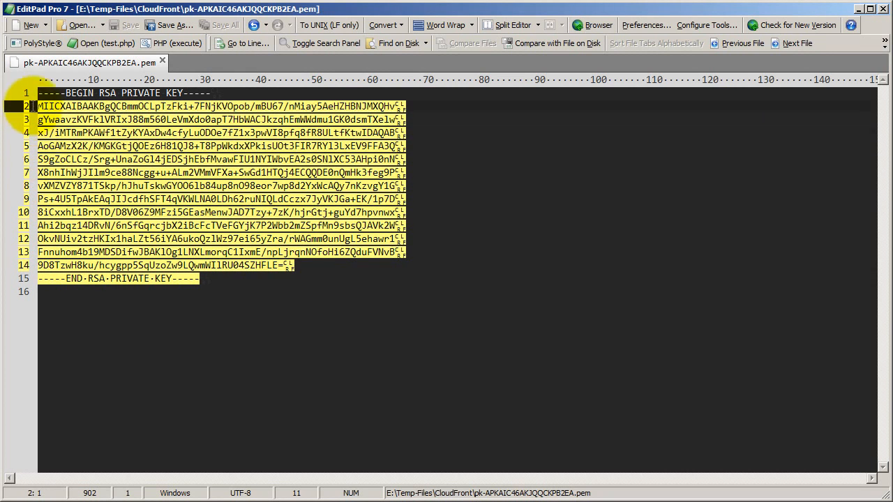
- Copy the entire private key text from the .pem file, including its BEGIN and END lines
{"action": "left_click", "coordinate": [32, 93]}
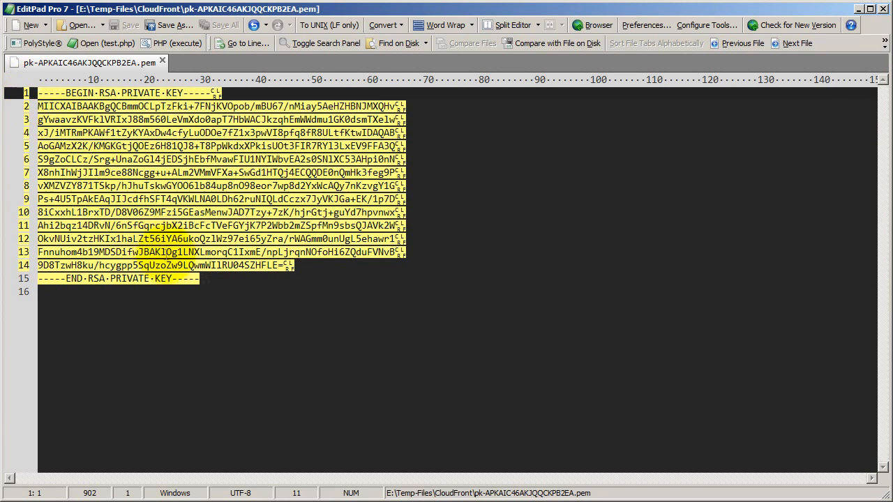
{"action": "left_click_drag", "start_coordinate": [193, 279], "coordinate": [99, 252]}
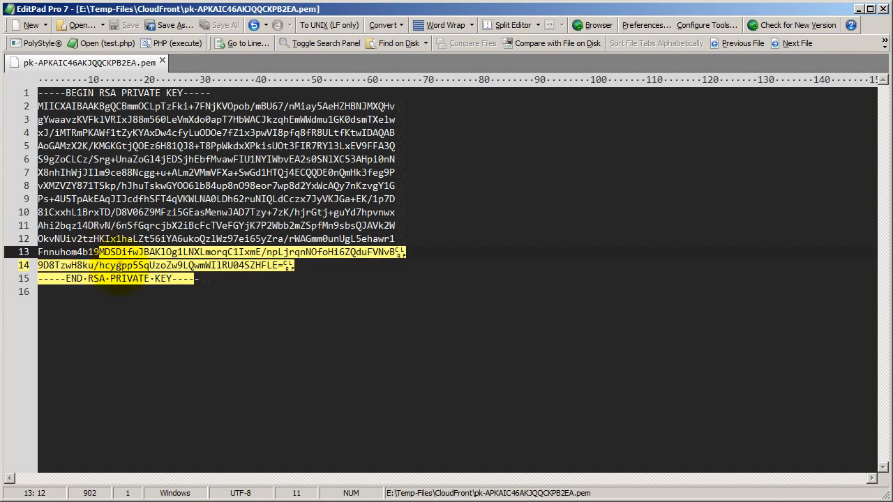
{"action": "left_click", "coordinate": [233, 266]}
{"action": "left_click_drag", "start_coordinate": [284, 265], "coordinate": [21, 105]}
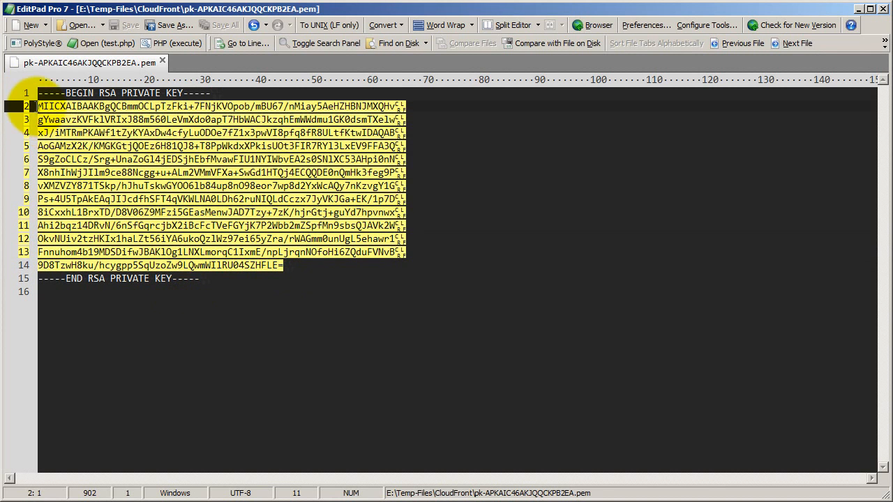
{"action": "left_click_drag", "start_coordinate": [209, 278], "coordinate": [32, 91]}
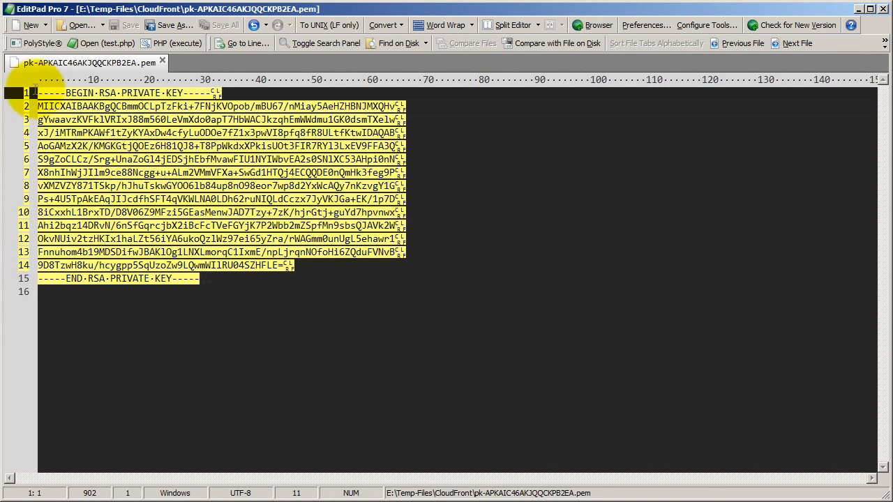
{"action": "right_click", "coordinate": [125, 124]}
{"action": "left_click", "coordinate": [148, 146]}
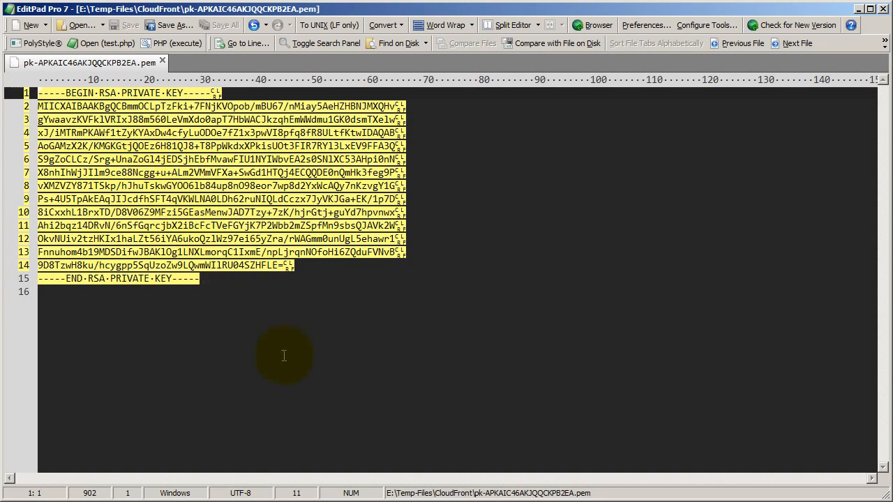
- Switch to the browser and paste the private key into s2Member's Amazon CloudFront Private Key field, and look through the masked content
{"action": "key", "text": "alt+Tab"}
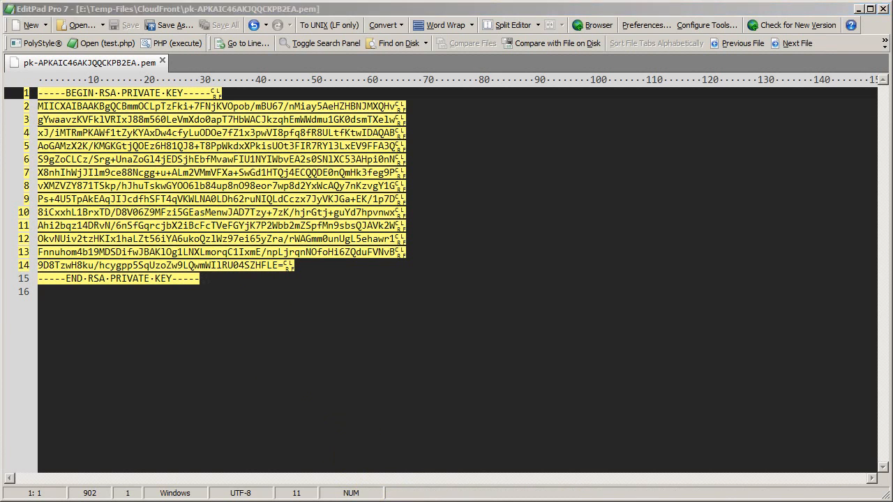
{"action": "left_click", "coordinate": [188, 279]}
{"action": "right_click", "coordinate": [188, 279]}
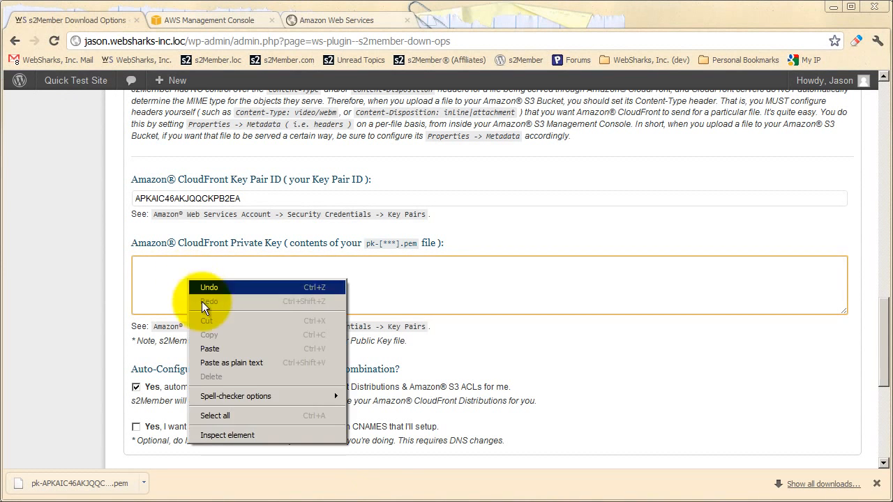
{"action": "left_click", "coordinate": [206, 344]}
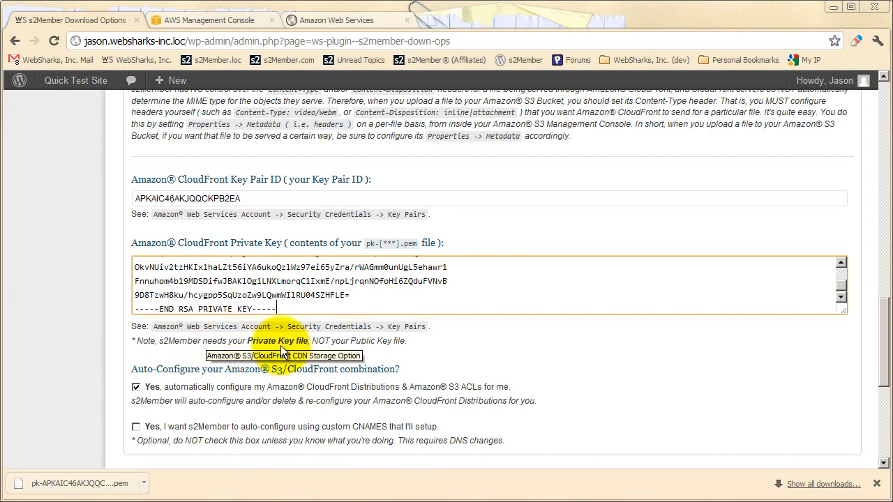
{"action": "left_click", "coordinate": [456, 351]}
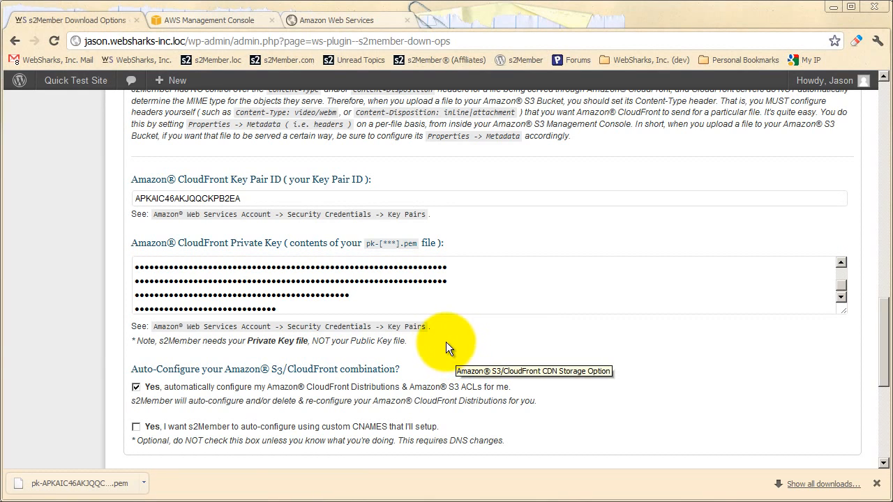
{"action": "scroll", "coordinate": [355, 288], "scroll_direction": "up", "scroll_amount": 1}
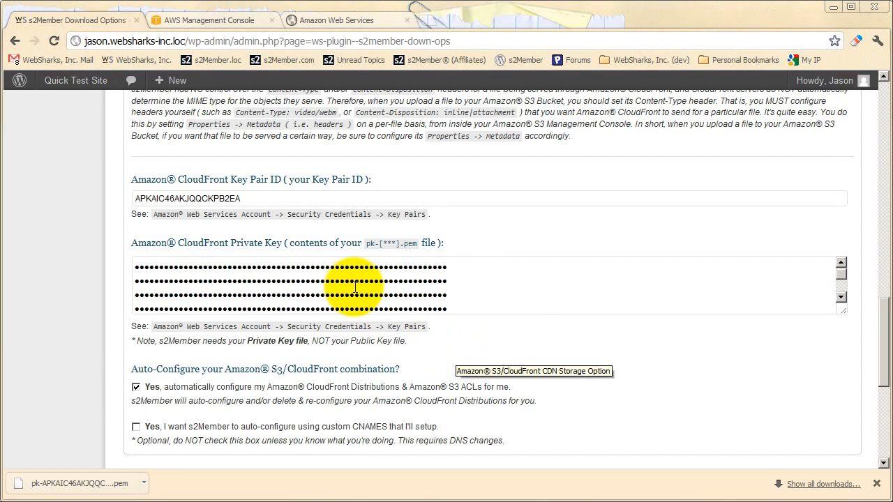
{"action": "scroll", "coordinate": [355, 287], "scroll_direction": "down", "scroll_amount": 1}
{"action": "scroll", "coordinate": [356, 288], "scroll_direction": "up", "scroll_amount": 1}
{"action": "scroll", "coordinate": [356, 287], "scroll_direction": "down", "scroll_amount": 1}
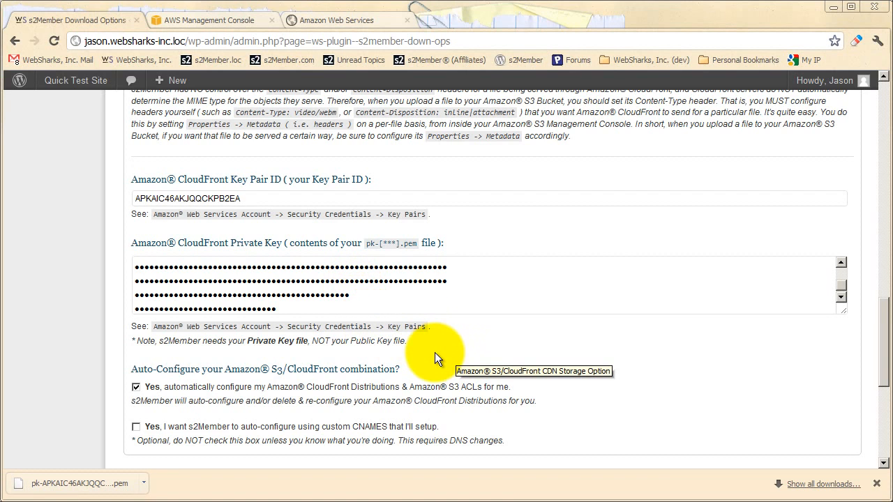
- Turn on auto-configuration with custom CNAMES to examine the file download and streaming CNAME fields, and turn it off again
{"action": "scroll", "coordinate": [339, 350], "scroll_direction": "down", "scroll_amount": 1}
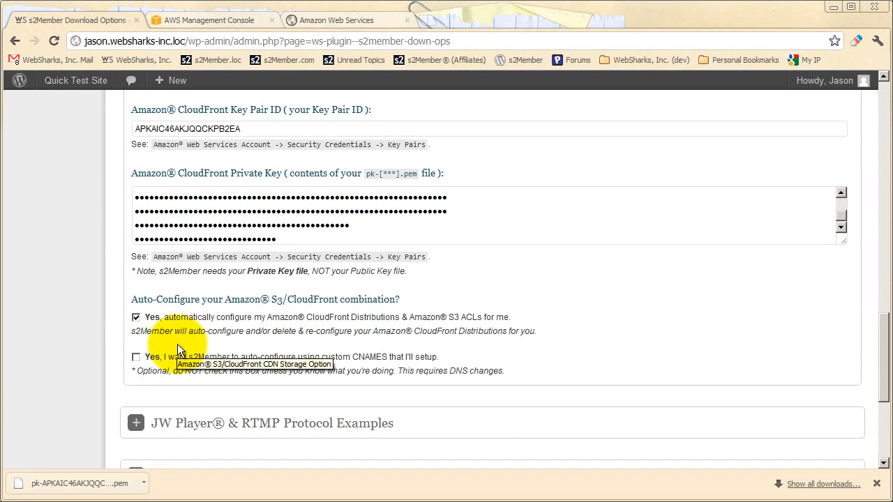
{"action": "left_click", "coordinate": [138, 357]}
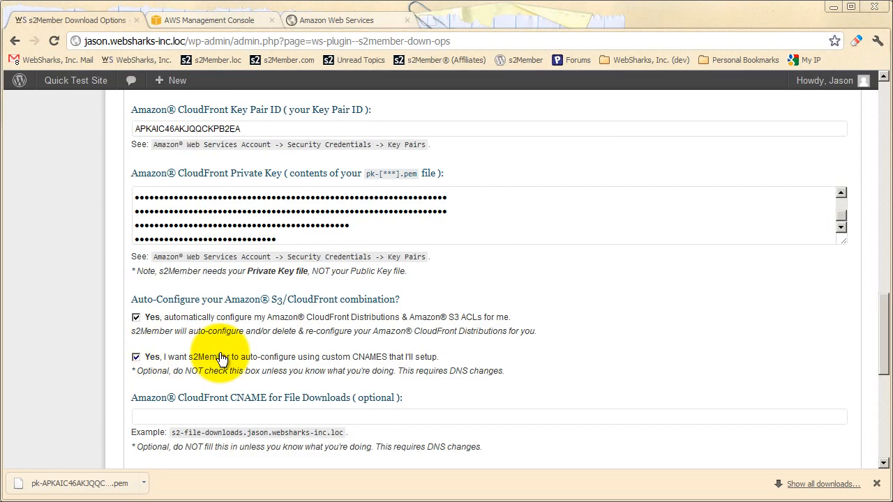
{"action": "scroll", "coordinate": [222, 357], "scroll_direction": "down", "scroll_amount": 2}
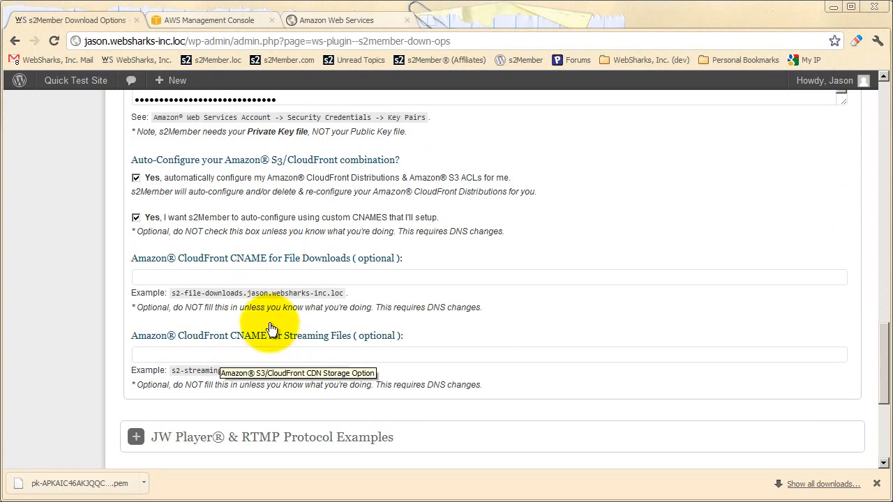
{"action": "left_click", "coordinate": [135, 217]}
{"action": "scroll", "coordinate": [204, 305], "scroll_direction": "up", "scroll_amount": 2}
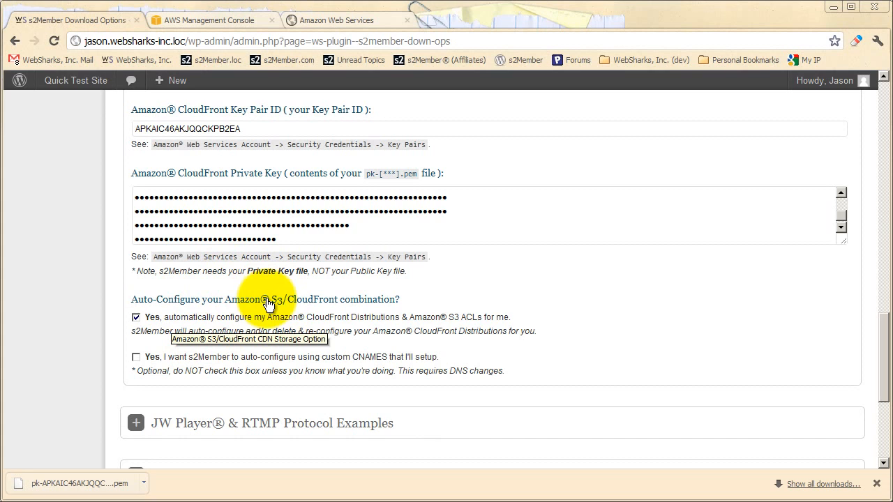
- Save all changes to the s2Member download options so the CloudFront distributions are auto-configured
{"action": "scroll", "coordinate": [282, 305], "scroll_direction": "down", "scroll_amount": 4}
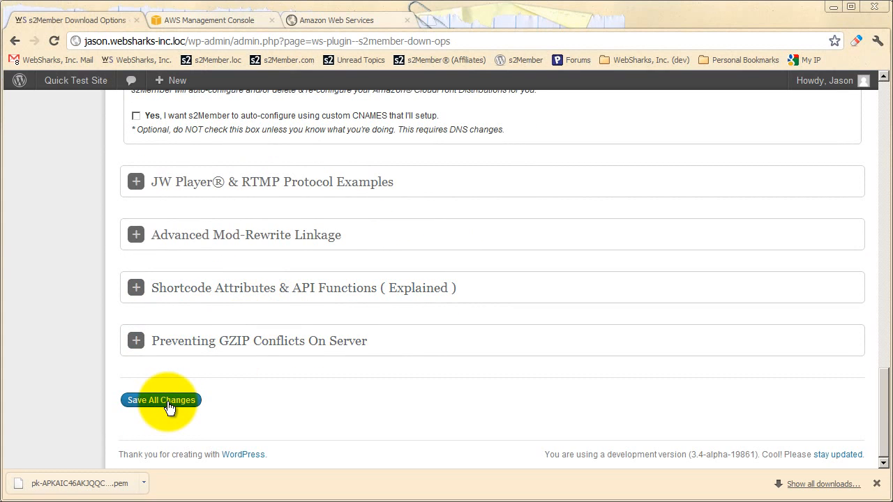
{"action": "left_click", "coordinate": [168, 402]}
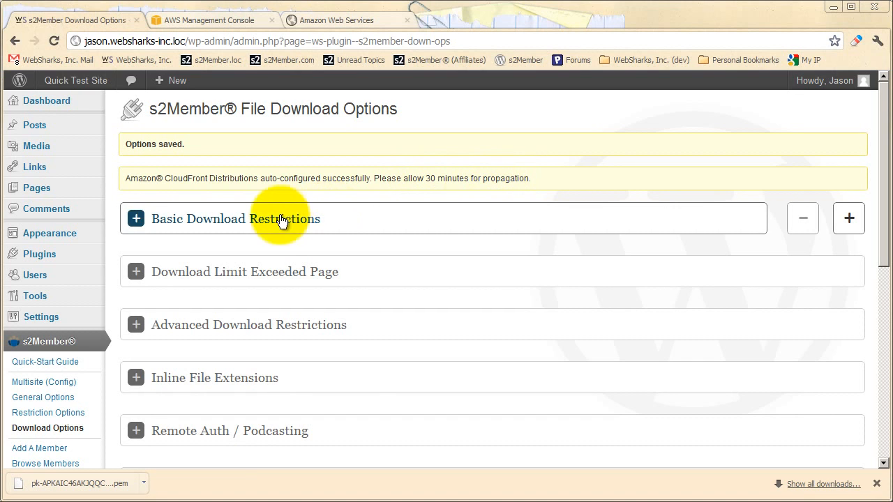
- Examine the protected file link format in the Basic Download Restrictions section, and collapse the section
{"action": "left_click", "coordinate": [309, 218]}
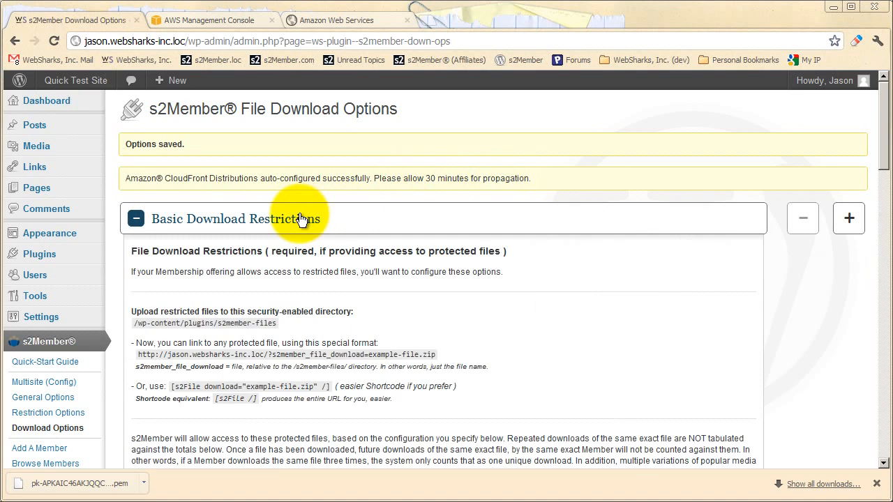
{"action": "scroll", "coordinate": [327, 223], "scroll_direction": "down", "scroll_amount": 1}
{"action": "left_click_drag", "start_coordinate": [436, 285], "coordinate": [139, 285]}
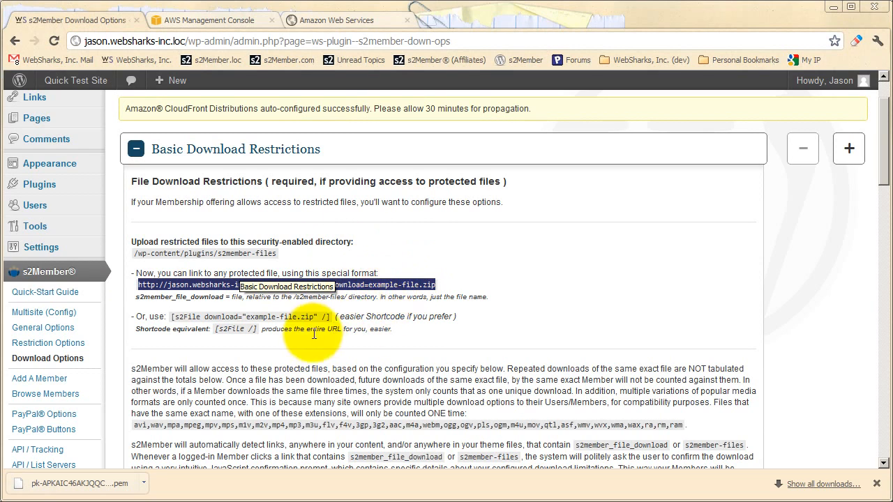
{"action": "left_click", "coordinate": [395, 274]}
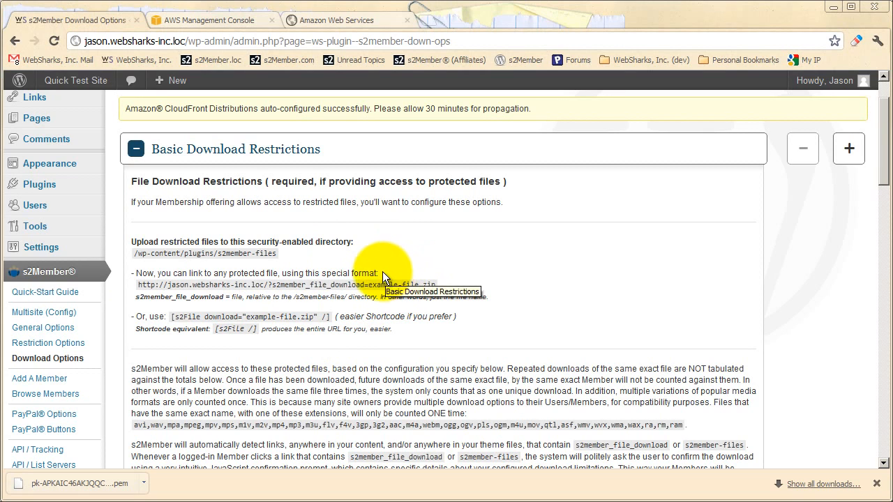
{"action": "left_click_drag", "start_coordinate": [434, 284], "coordinate": [138, 284]}
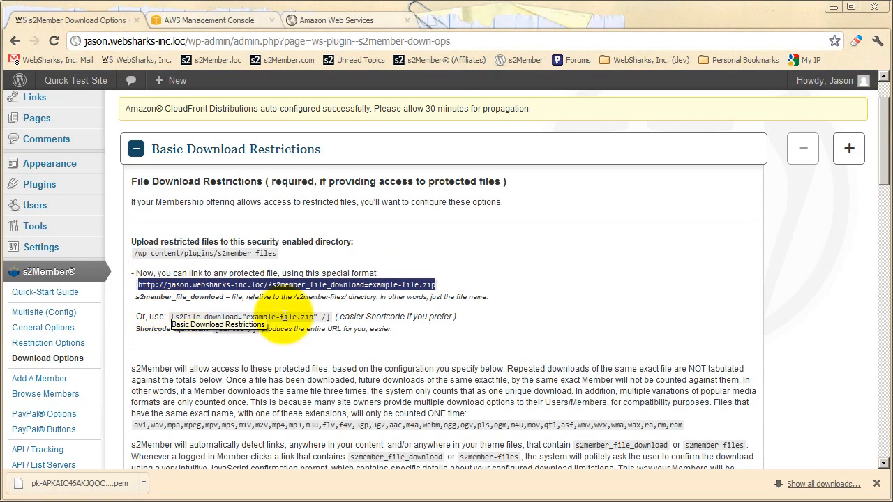
{"action": "left_click", "coordinate": [329, 256]}
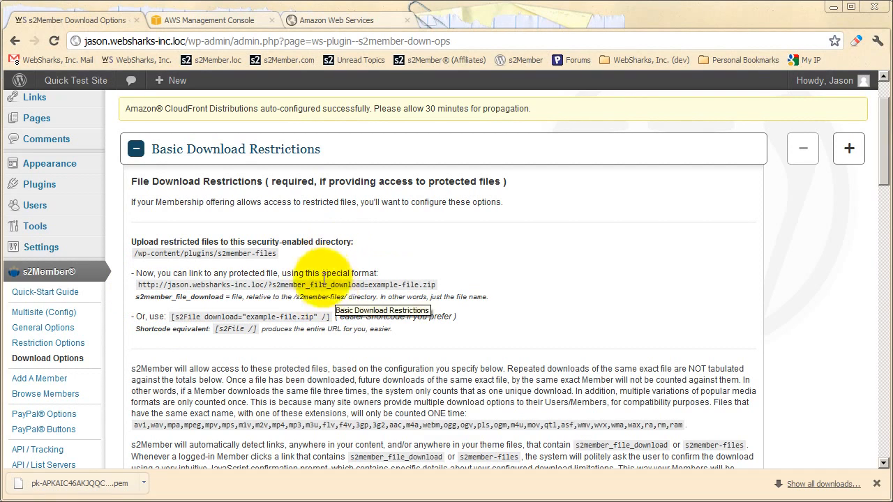
{"action": "left_click", "coordinate": [285, 152]}
- Review the Amazon S3/CloudFront CDN Storage Option section for the notes on linking and the distribution status, and return to the page start
{"action": "scroll", "coordinate": [287, 182], "scroll_direction": "down", "scroll_amount": 3}
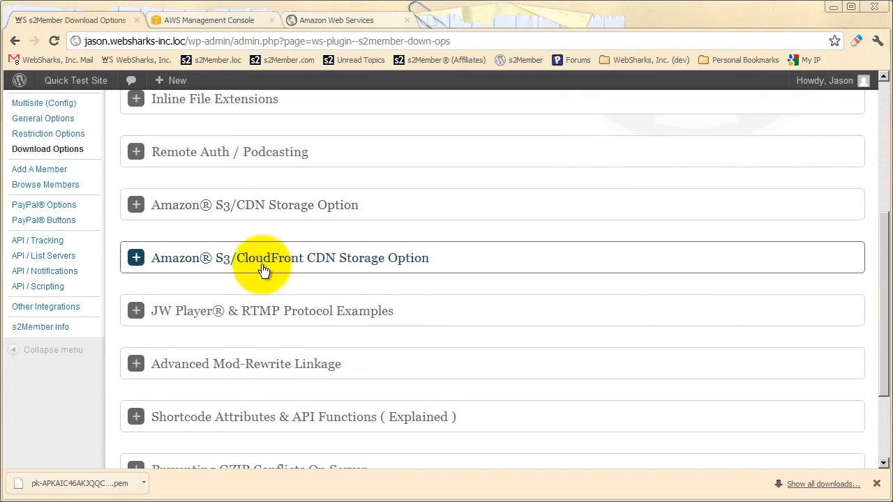
{"action": "left_click", "coordinate": [314, 270]}
{"action": "scroll", "coordinate": [321, 286], "scroll_direction": "down", "scroll_amount": 4}
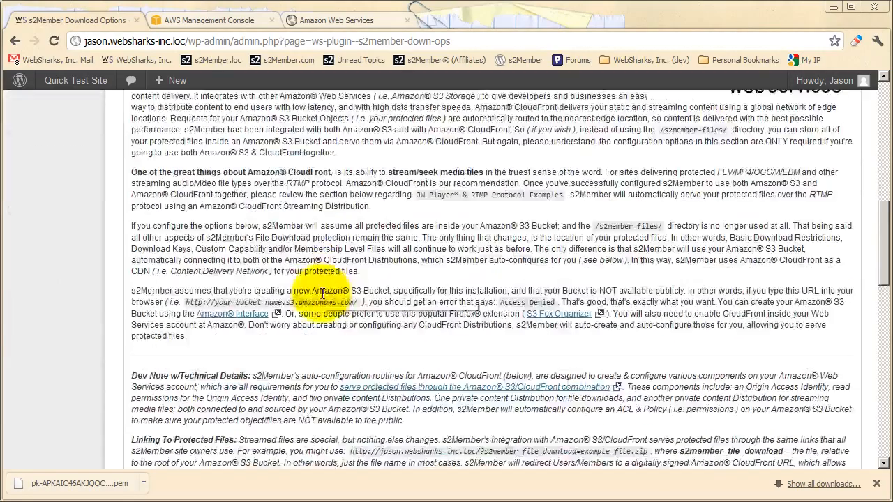
{"action": "scroll", "coordinate": [195, 274], "scroll_direction": "down", "scroll_amount": 1}
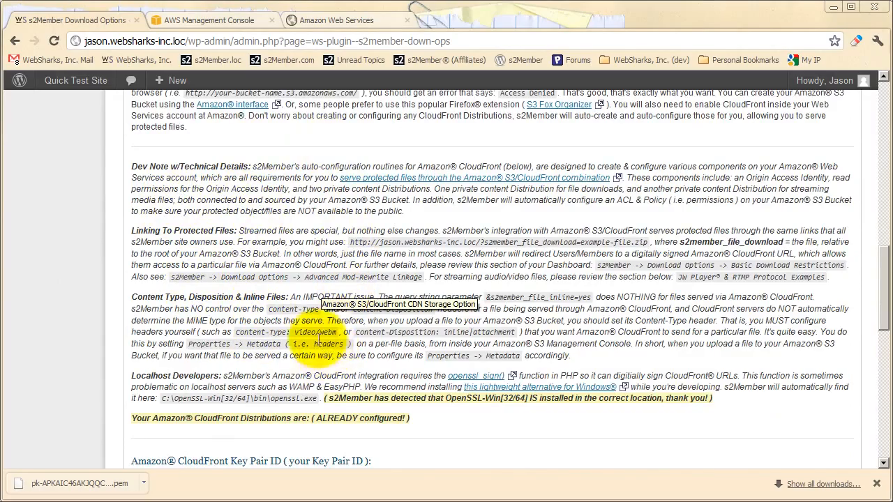
{"action": "scroll", "coordinate": [301, 317], "scroll_direction": "up", "scroll_amount": 10}
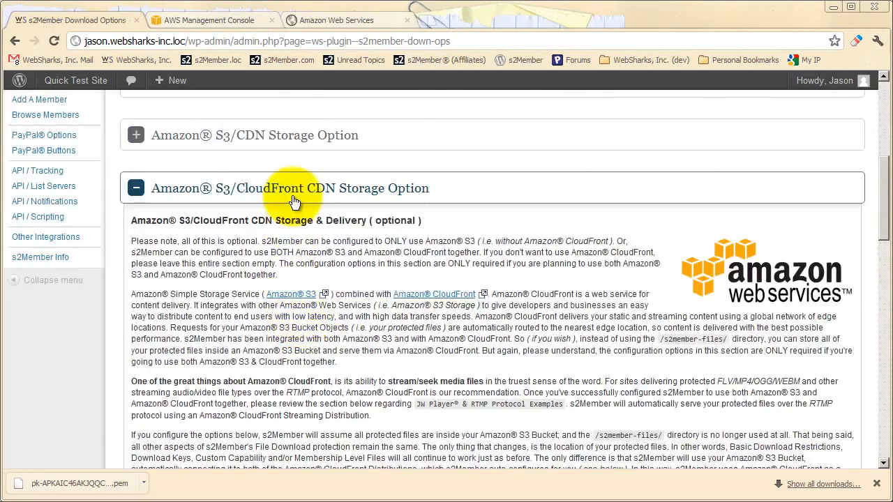
{"action": "scroll", "coordinate": [293, 221], "scroll_direction": "up", "scroll_amount": 8}
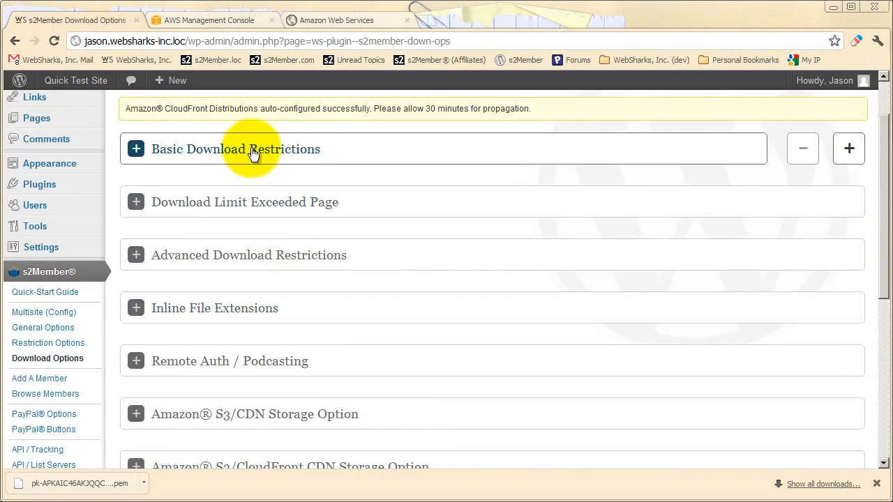
{"action": "scroll", "coordinate": [257, 213], "scroll_direction": "up", "scroll_amount": 2}
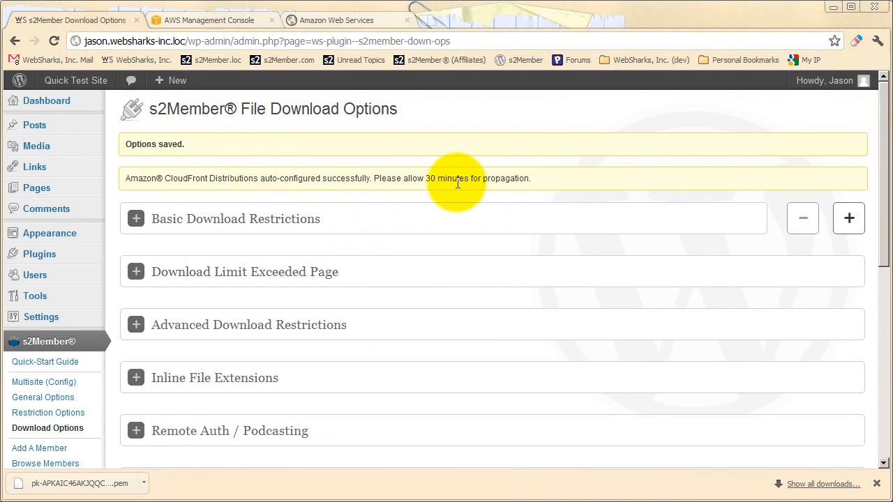
- Check the CloudFront distributions and the contents of the ws-s2member-files bucket in AWS, and return to the s2Member Download Options
{"action": "left_click", "coordinate": [219, 24]}
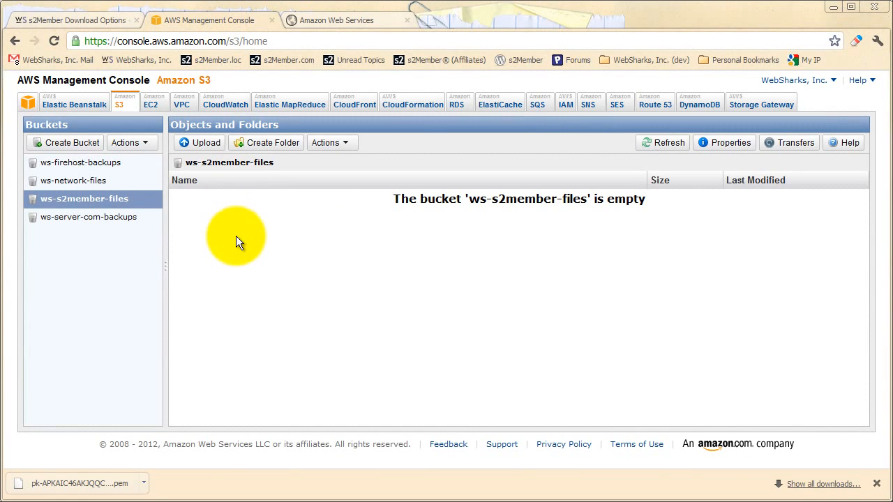
{"action": "left_click", "coordinate": [359, 108]}
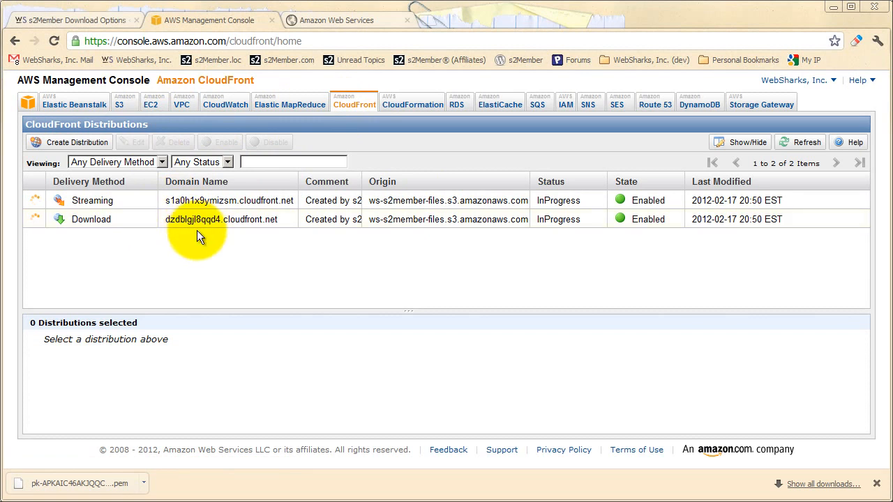
{"action": "left_click", "coordinate": [119, 108]}
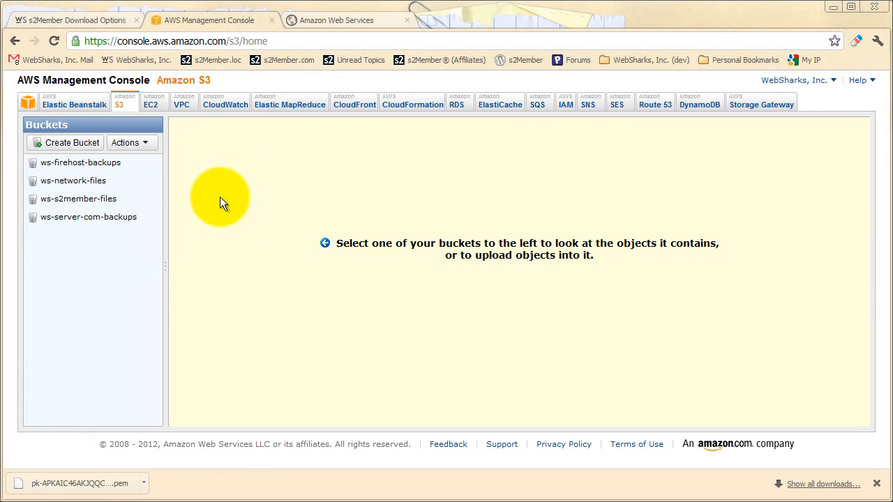
{"action": "left_click", "coordinate": [89, 199]}
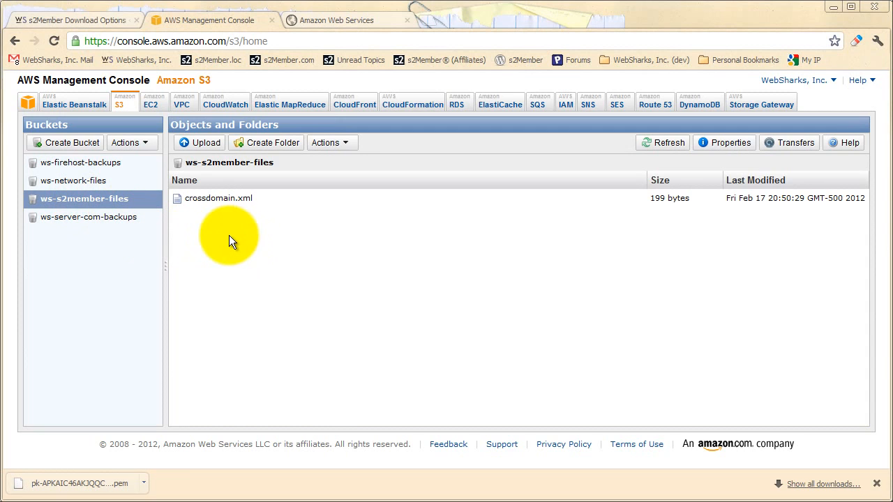
{"action": "left_click", "coordinate": [202, 200]}
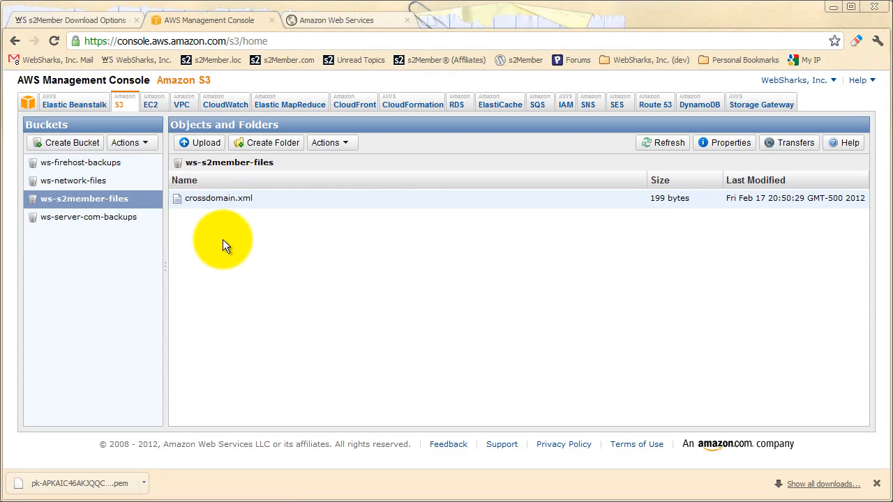
{"action": "left_click", "coordinate": [118, 21]}
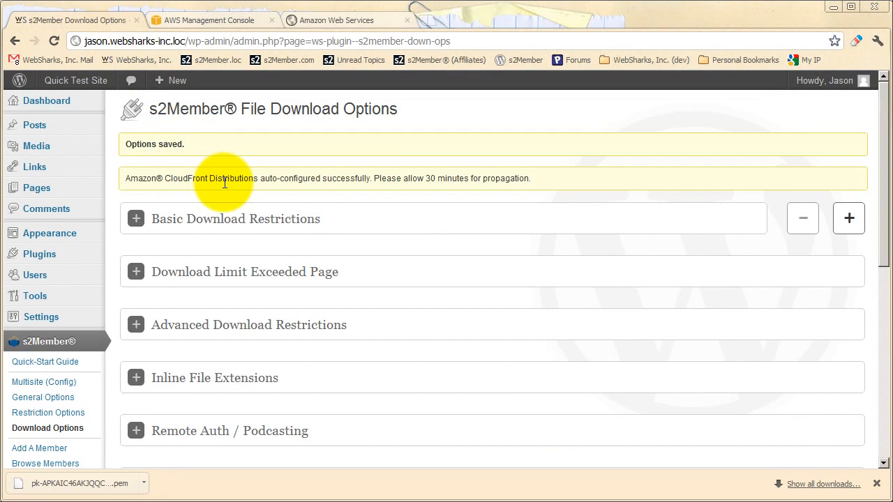
- Expand the JW Player & RTMP Protocol Examples section and read its introduction and list of code samples
{"action": "scroll", "coordinate": [224, 185], "scroll_direction": "down", "scroll_amount": 4}
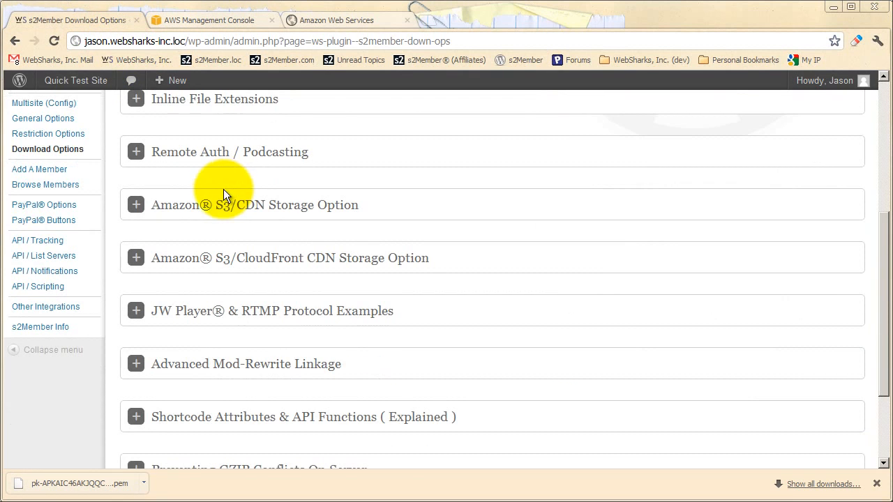
{"action": "scroll", "coordinate": [202, 280], "scroll_direction": "down", "scroll_amount": 1}
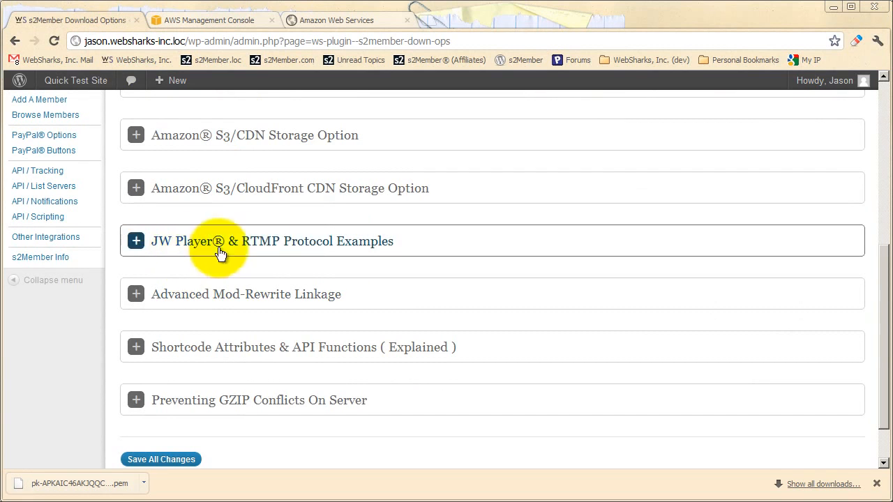
{"action": "left_click", "coordinate": [301, 255]}
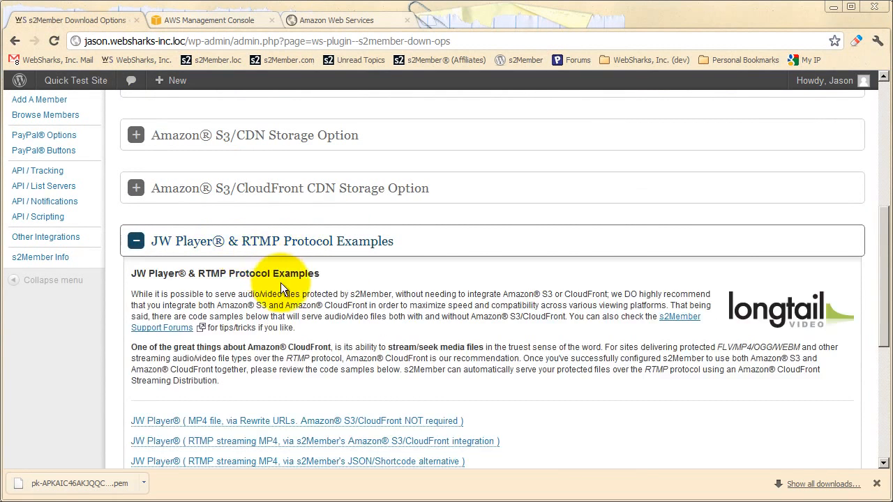
{"action": "scroll", "coordinate": [299, 279], "scroll_direction": "down", "scroll_amount": 1}
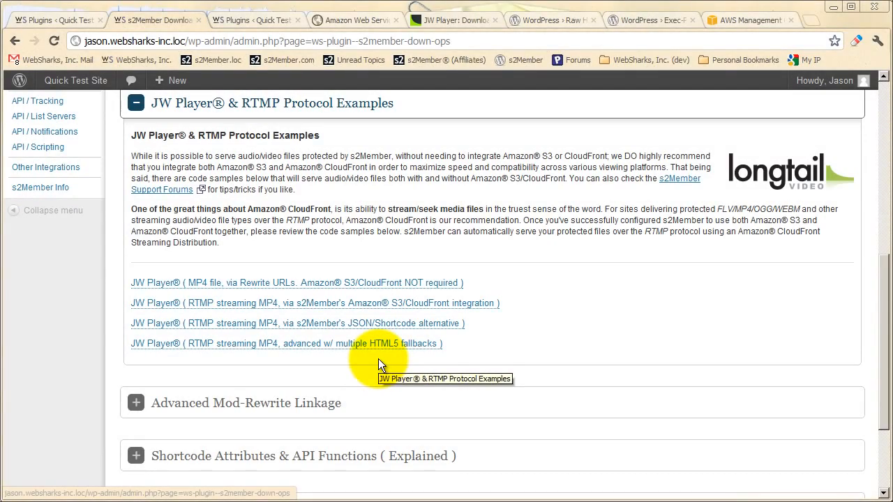
{"action": "scroll", "coordinate": [374, 357], "scroll_direction": "up", "scroll_amount": 1}
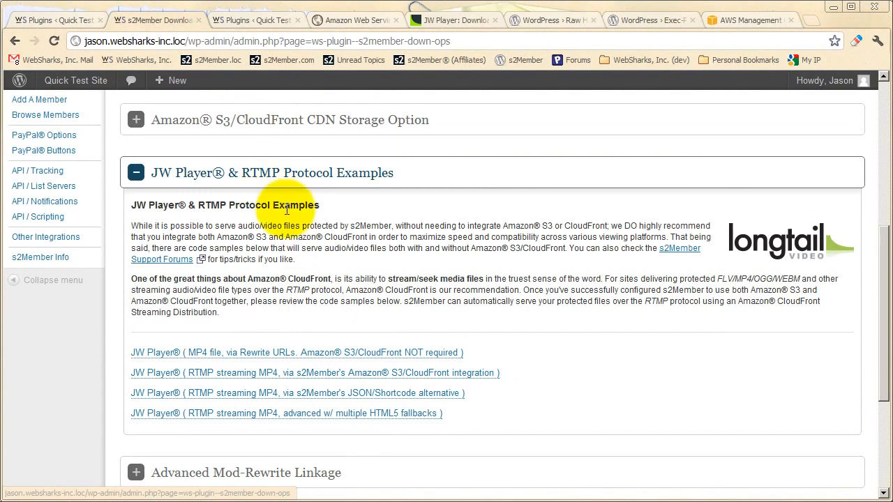
{"action": "scroll", "coordinate": [334, 269], "scroll_direction": "up", "scroll_amount": 1}
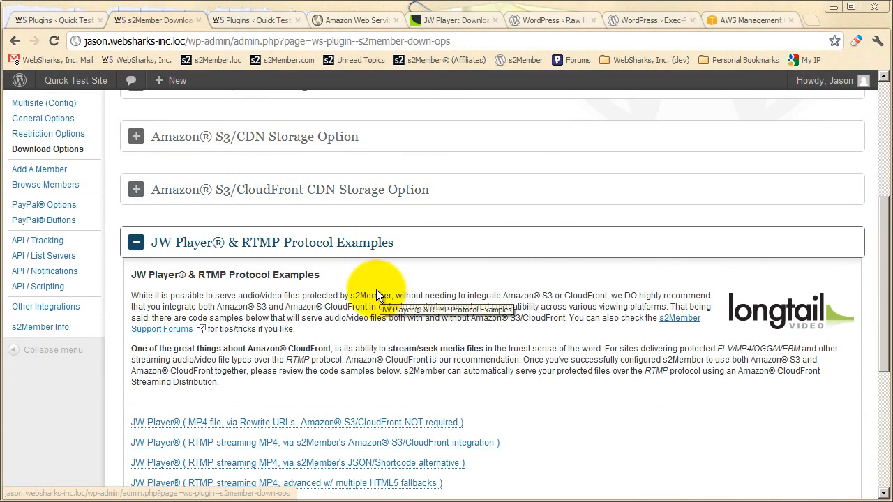
{"action": "scroll", "coordinate": [376, 290], "scroll_direction": "down", "scroll_amount": 1}
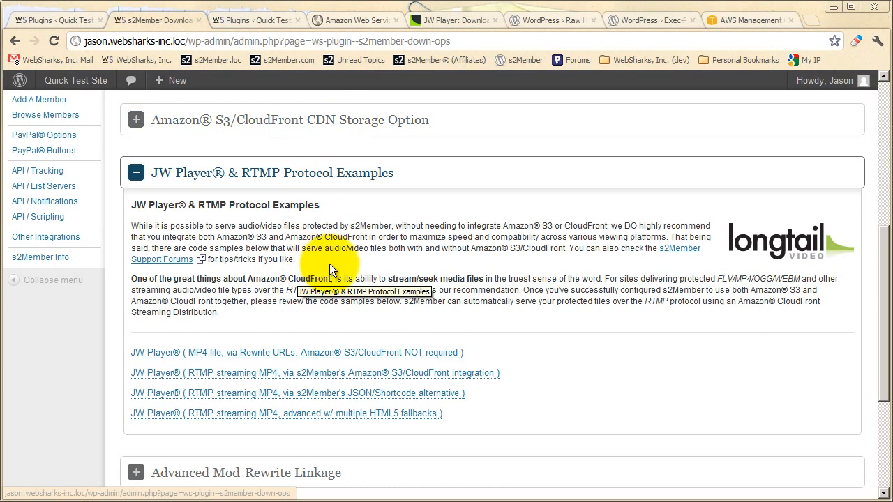
{"action": "scroll", "coordinate": [288, 317], "scroll_direction": "down", "scroll_amount": 1}
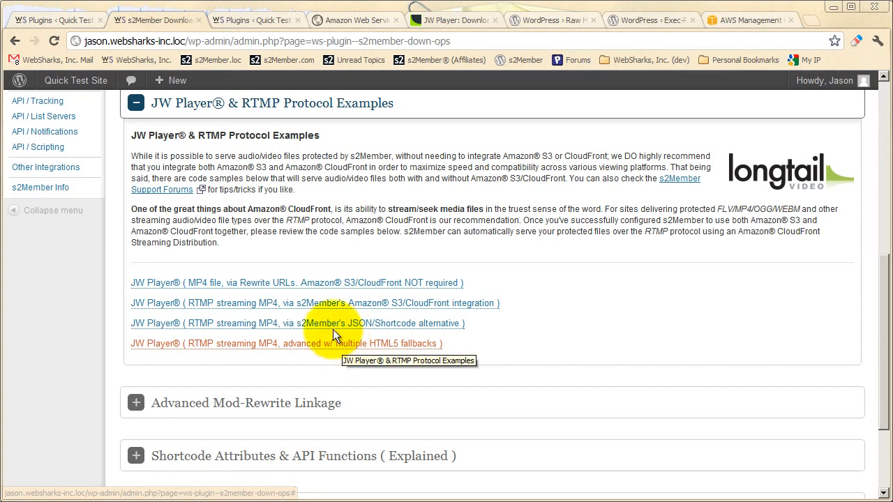
- Expand the JW Player code sample for RTMP streaming MP4 via s2Member's Amazon S3/CloudFront integration
{"action": "left_click", "coordinate": [321, 303]}
{"action": "scroll", "coordinate": [357, 333], "scroll_direction": "down", "scroll_amount": 3}
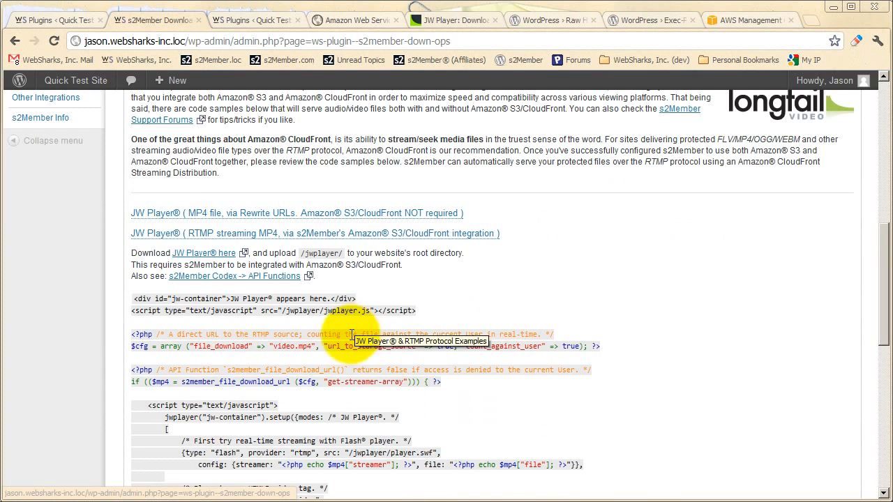
{"action": "scroll", "coordinate": [290, 328], "scroll_direction": "down", "scroll_amount": 2}
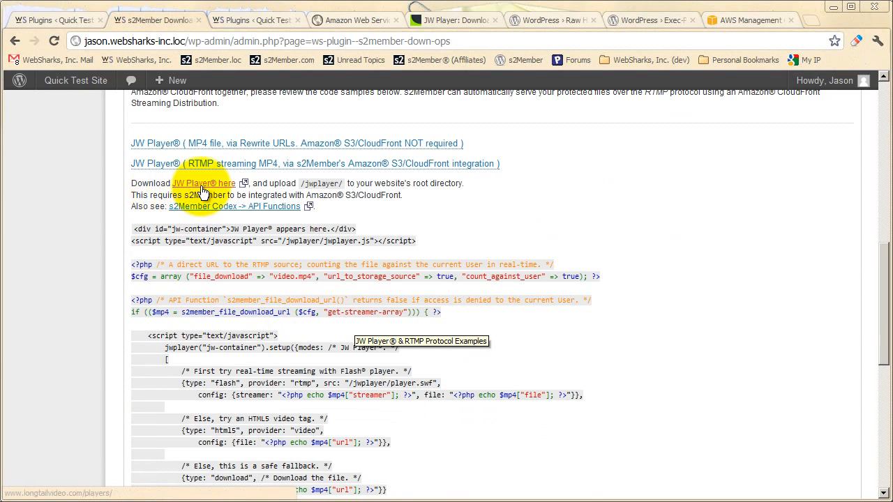
- Check the JW Player download page, and switch to Windows Explorer to review the files in the jwplayer folder
{"action": "left_click", "coordinate": [438, 22]}
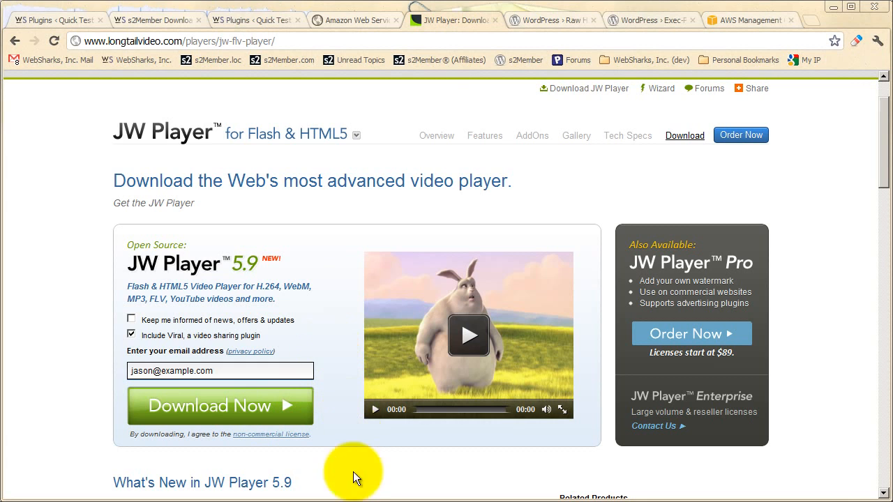
{"action": "left_click", "coordinate": [347, 501]}
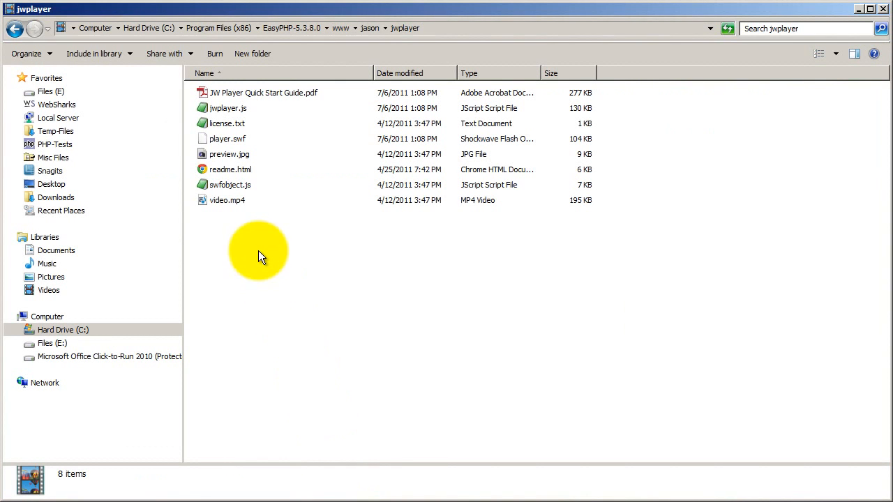
{"action": "left_click_drag", "start_coordinate": [257, 213], "coordinate": [216, 94]}
{"action": "left_click", "coordinate": [233, 232]}
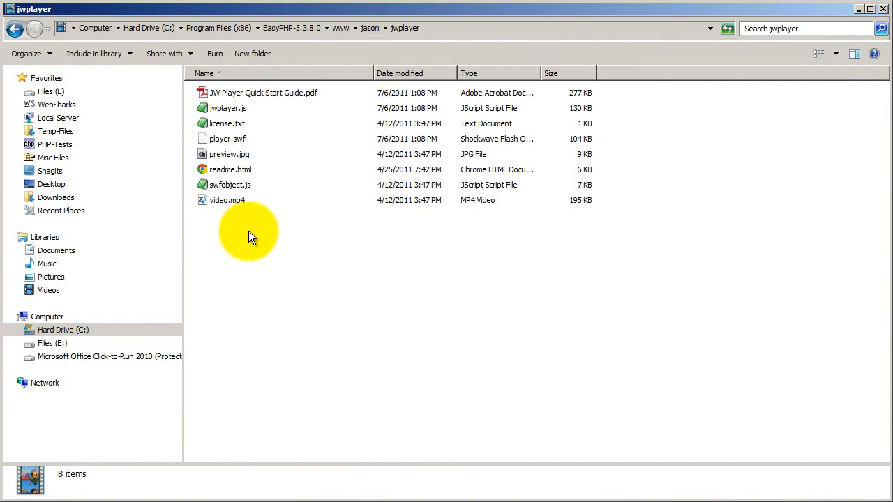
- Check that the jwplayer folder sits in the website's root directory, and reopen it to review its files
{"action": "left_click", "coordinate": [366, 30]}
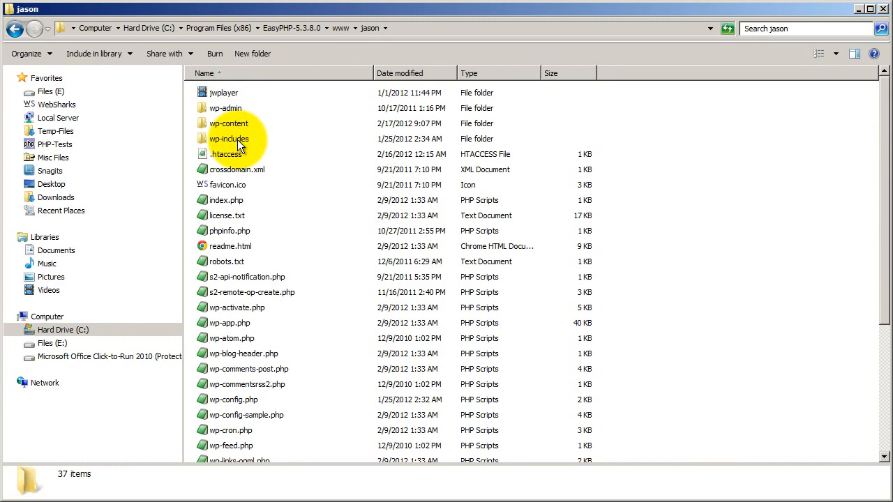
{"action": "mouse_move", "coordinate": [227, 94]}
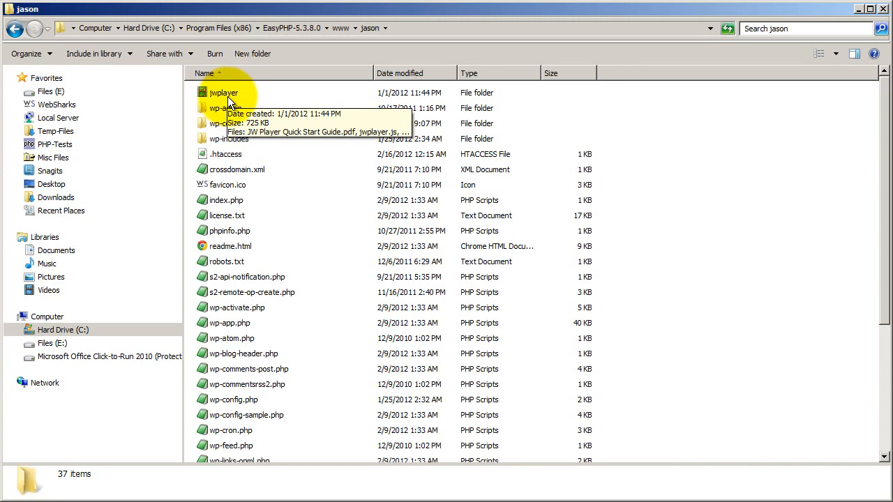
{"action": "double_click", "coordinate": [227, 96]}
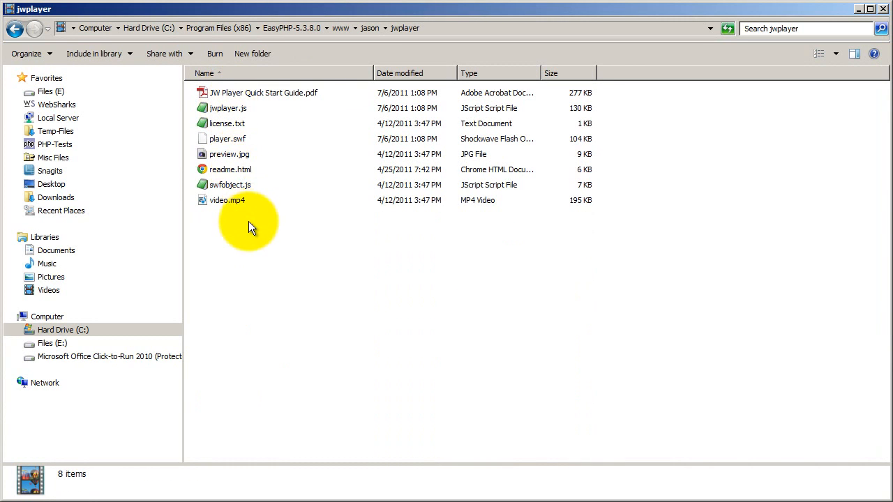
{"action": "left_click_drag", "start_coordinate": [271, 226], "coordinate": [227, 96]}
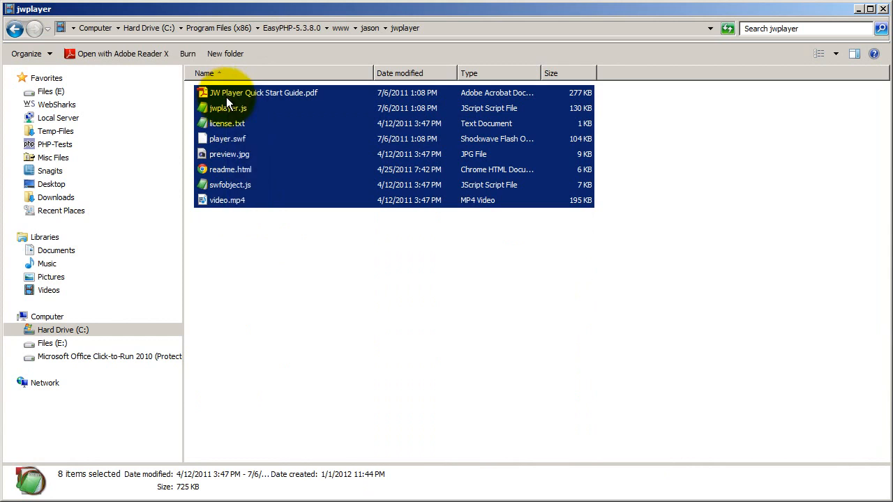
{"action": "left_click", "coordinate": [249, 233]}
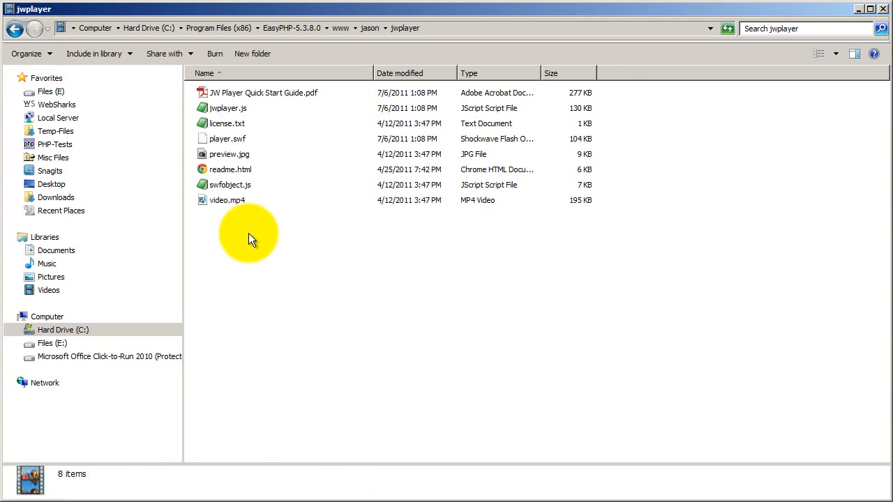
- Locate jwplayer.js and player.swf in the jwplayer folder, and return to the s2Member Download Options in the browser
{"action": "left_click", "coordinate": [231, 112]}
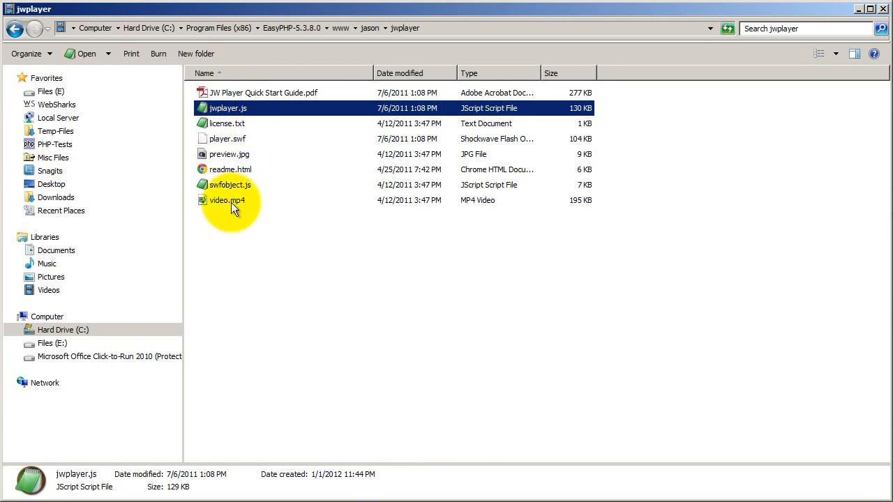
{"action": "left_click", "coordinate": [225, 140]}
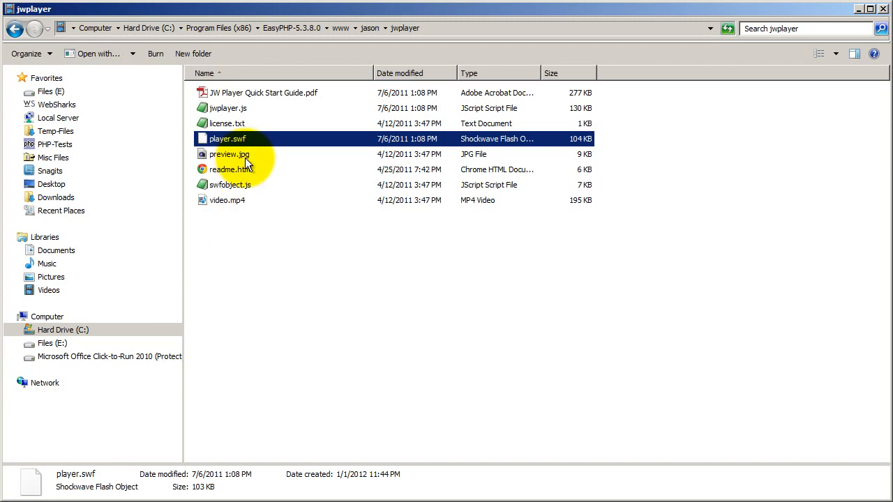
{"action": "left_click", "coordinate": [245, 226]}
{"action": "key", "text": "alt+Tab"}
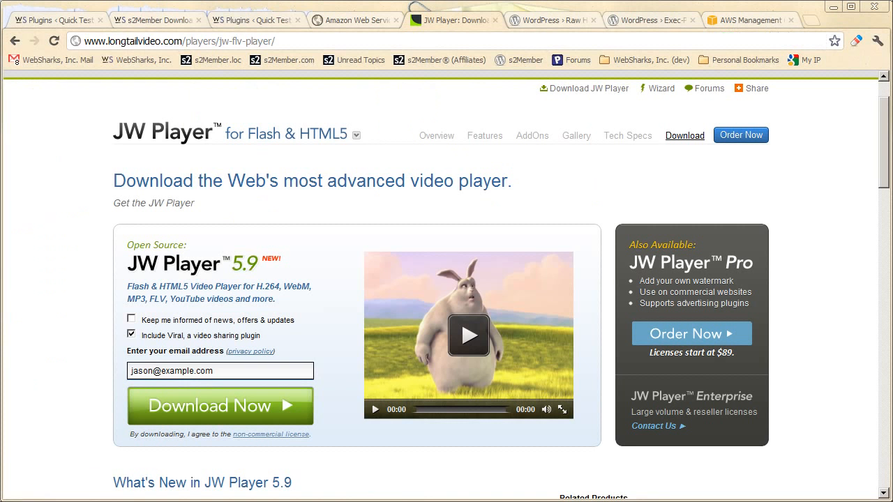
{"action": "left_click", "coordinate": [141, 24]}
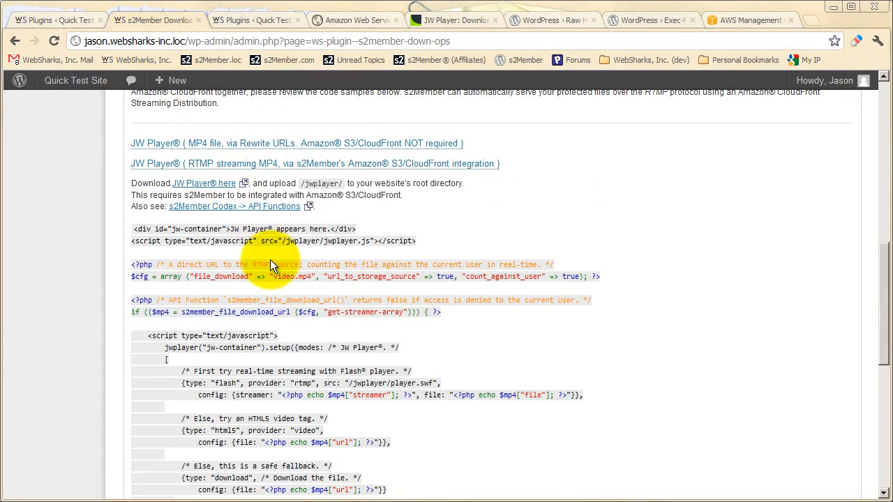
- Examine the RTMP streaming sample's container div, file download configuration, s2member_file_download_url call and player setup script
{"action": "scroll", "coordinate": [267, 262], "scroll_direction": "down", "scroll_amount": 1}
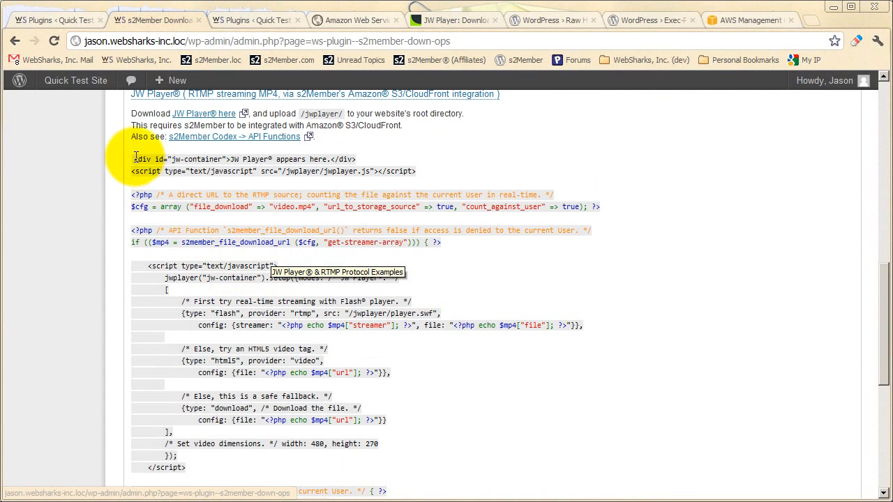
{"action": "scroll", "coordinate": [230, 323], "scroll_direction": "down", "scroll_amount": 1}
{"action": "scroll", "coordinate": [236, 310], "scroll_direction": "up", "scroll_amount": 1}
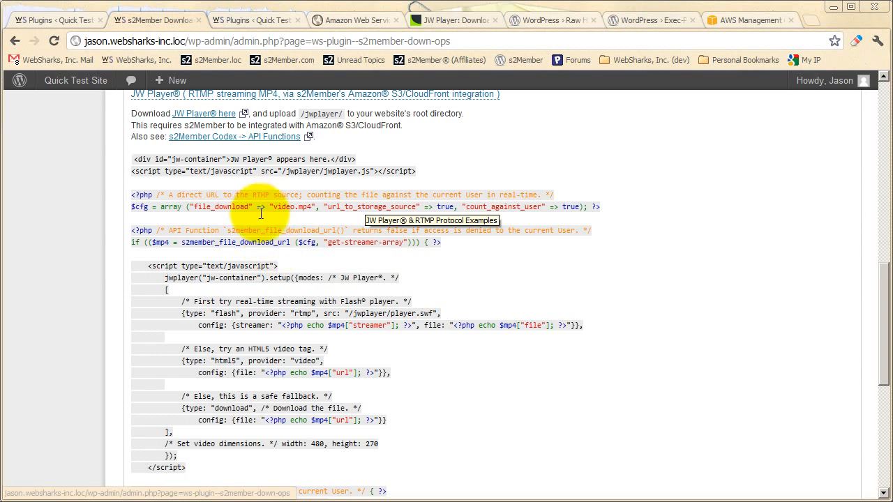
{"action": "left_click_drag", "start_coordinate": [153, 230], "coordinate": [135, 231]}
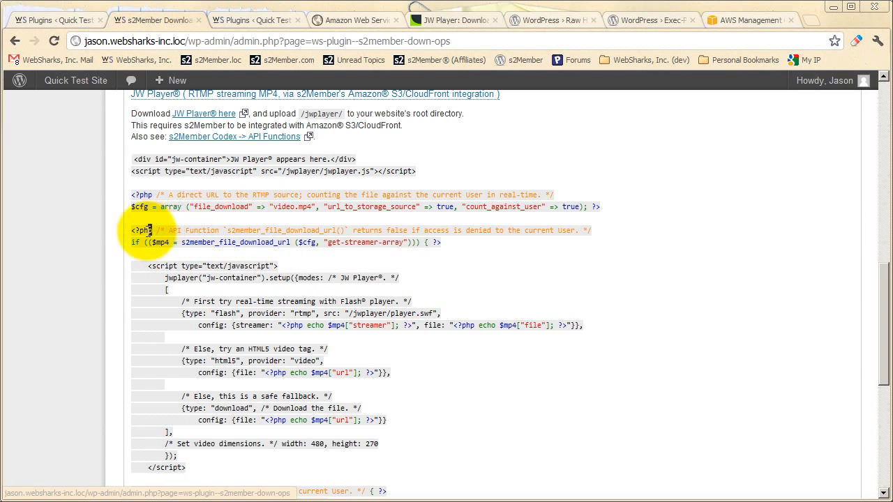
{"action": "left_click", "coordinate": [208, 219]}
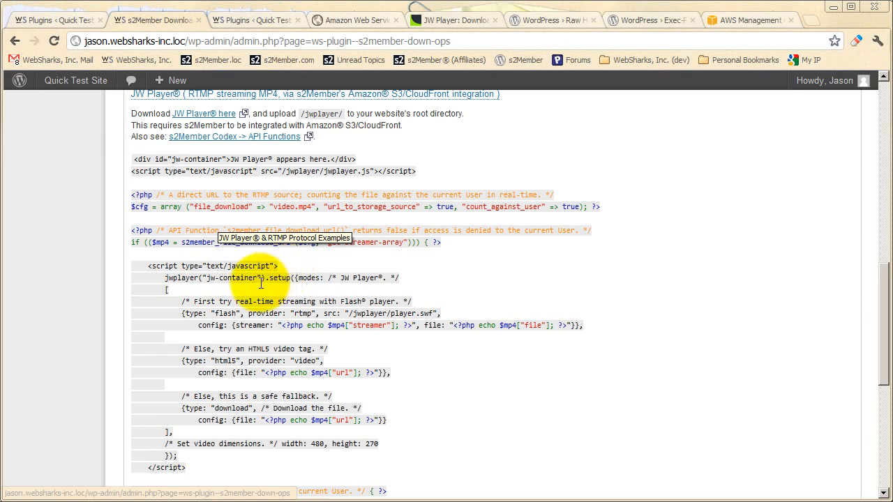
{"action": "scroll", "coordinate": [243, 289], "scroll_direction": "down", "scroll_amount": 2}
{"action": "scroll", "coordinate": [243, 289], "scroll_direction": "up", "scroll_amount": 2}
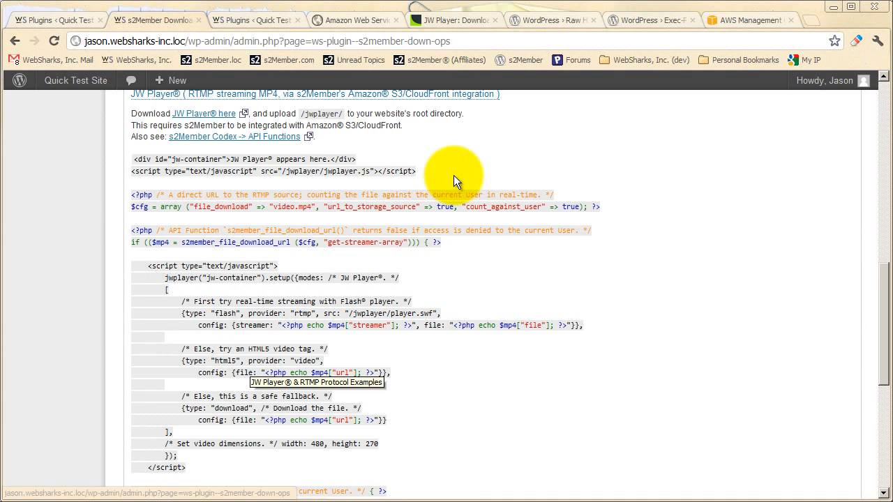
- Check the Raw HTML and Exec-PHP plugin pages and the site's installed plugins, and return to the s2Member code sample
{"action": "left_click", "coordinate": [556, 24]}
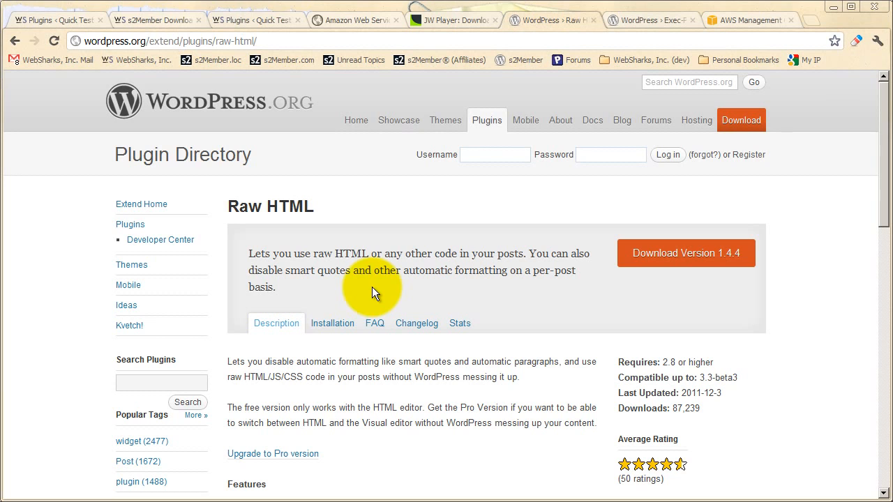
{"action": "left_click", "coordinate": [637, 22]}
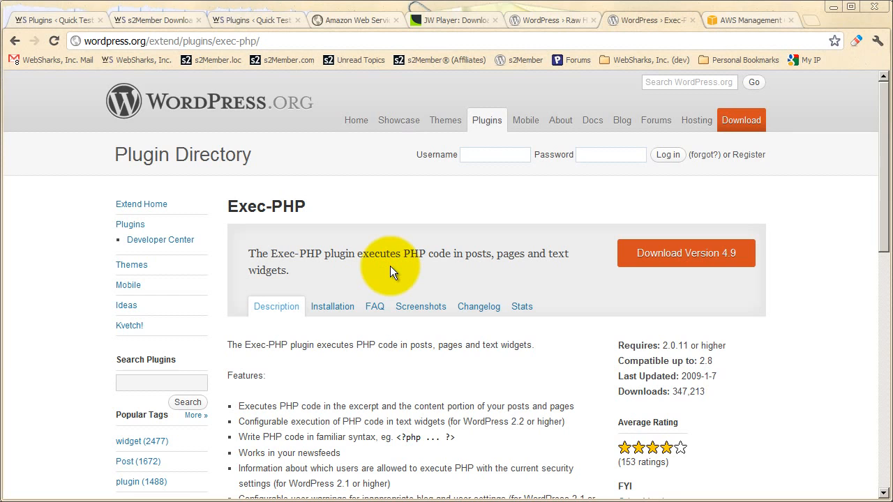
{"action": "left_click", "coordinate": [246, 22]}
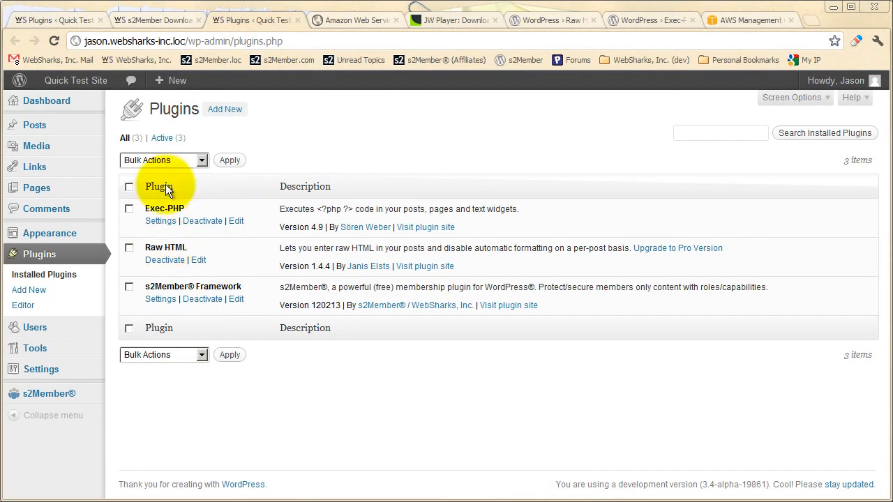
{"action": "left_click", "coordinate": [169, 21]}
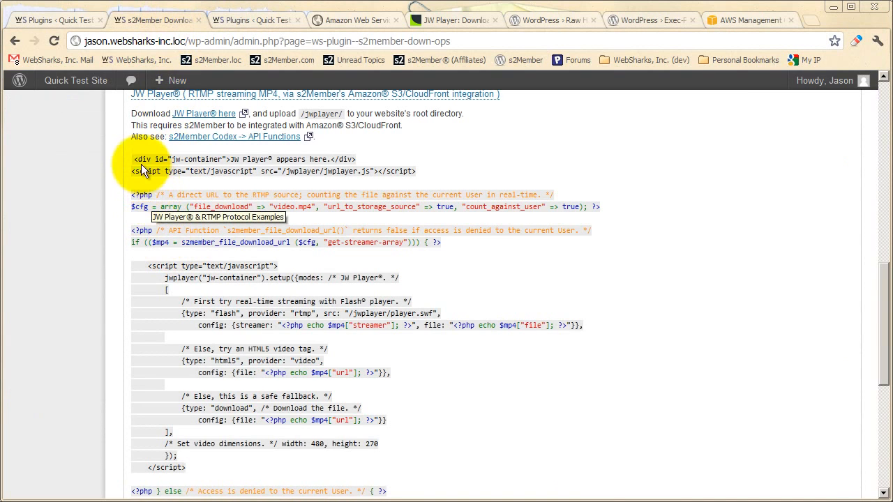
- Copy the complete RTMP streaming sample code, from the jw-container div to the closing PHP tag
{"action": "left_click_drag", "start_coordinate": [135, 159], "coordinate": [199, 490]}
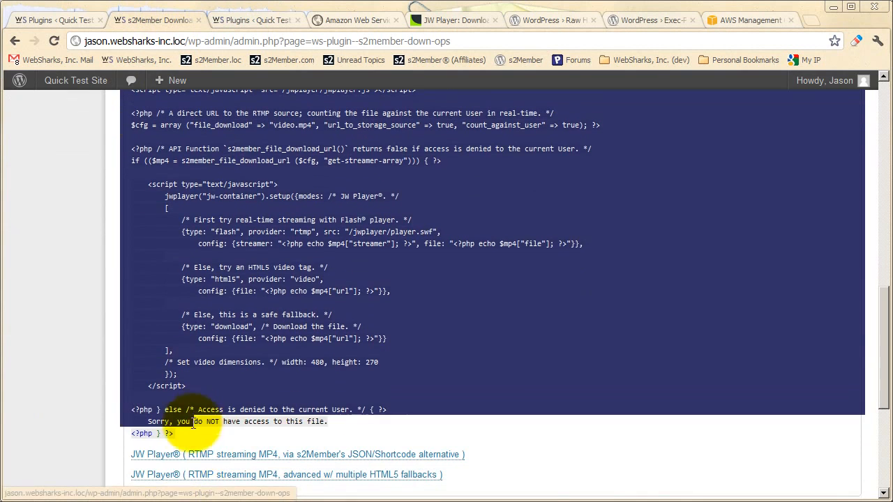
{"action": "scroll", "coordinate": [203, 378], "scroll_direction": "up", "scroll_amount": 2}
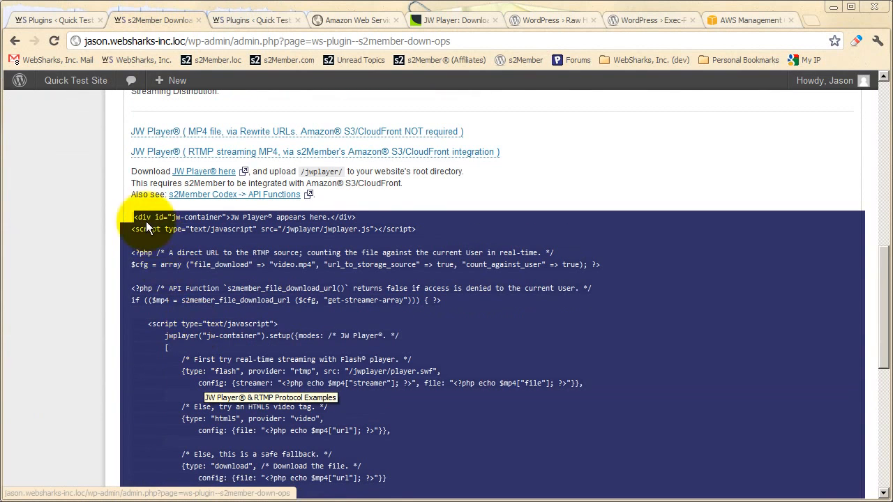
{"action": "scroll", "coordinate": [175, 269], "scroll_direction": "down", "scroll_amount": 4}
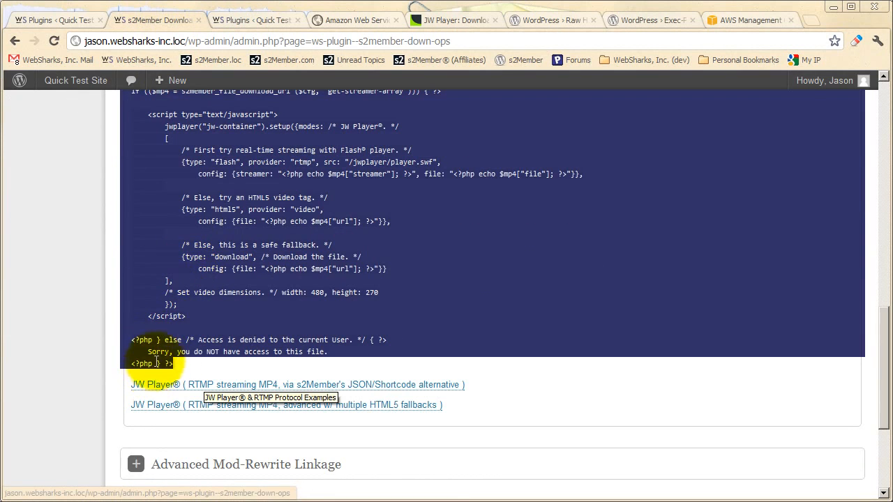
{"action": "right_click", "coordinate": [190, 348]}
{"action": "left_click", "coordinate": [210, 355]}
{"action": "scroll", "coordinate": [179, 347], "scroll_direction": "up", "scroll_amount": 6}
{"action": "scroll", "coordinate": [180, 346], "scroll_direction": "up", "scroll_amount": 3}
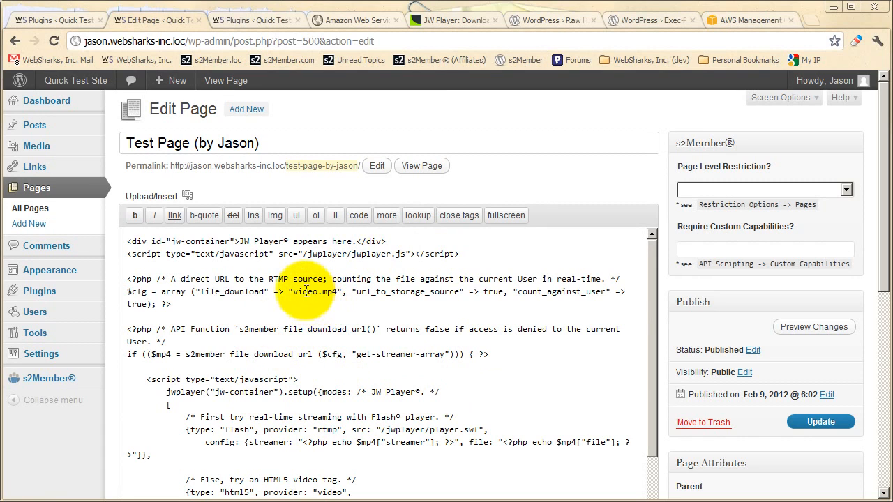
- Compare the video.mp4 file name in the page code with the files in the ws-s2member-files S3 bucket
{"action": "left_click_drag", "start_coordinate": [293, 291], "coordinate": [338, 292]}
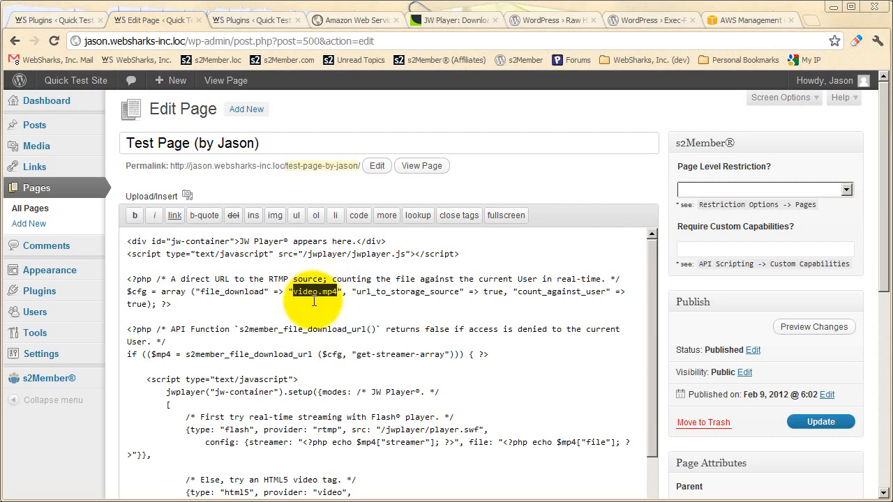
{"action": "left_click", "coordinate": [307, 290]}
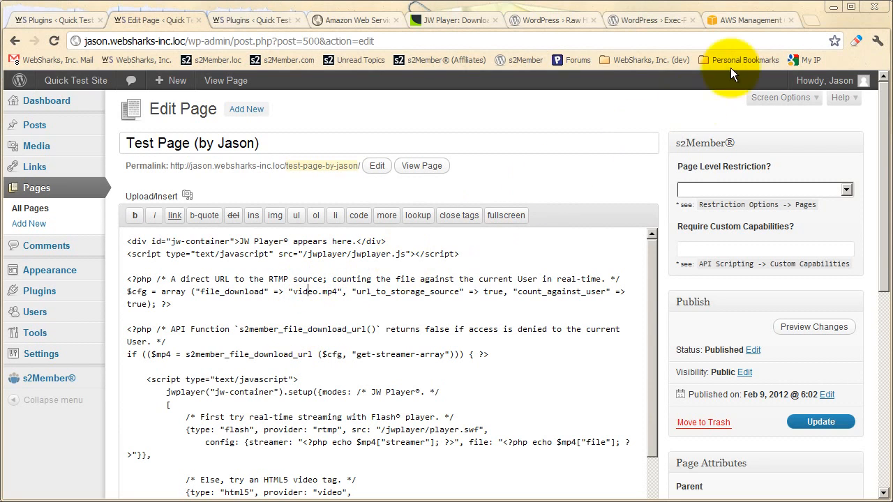
{"action": "left_click", "coordinate": [754, 20]}
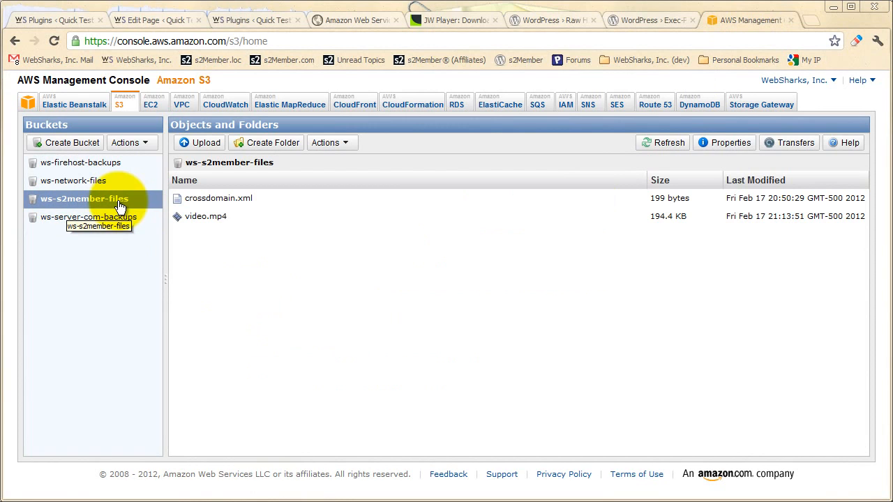
{"action": "left_click", "coordinate": [206, 221]}
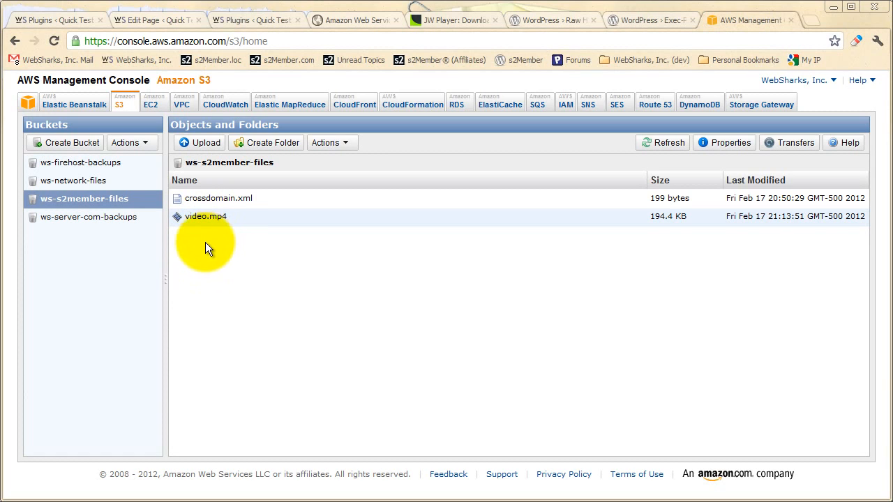
{"action": "left_click", "coordinate": [212, 202]}
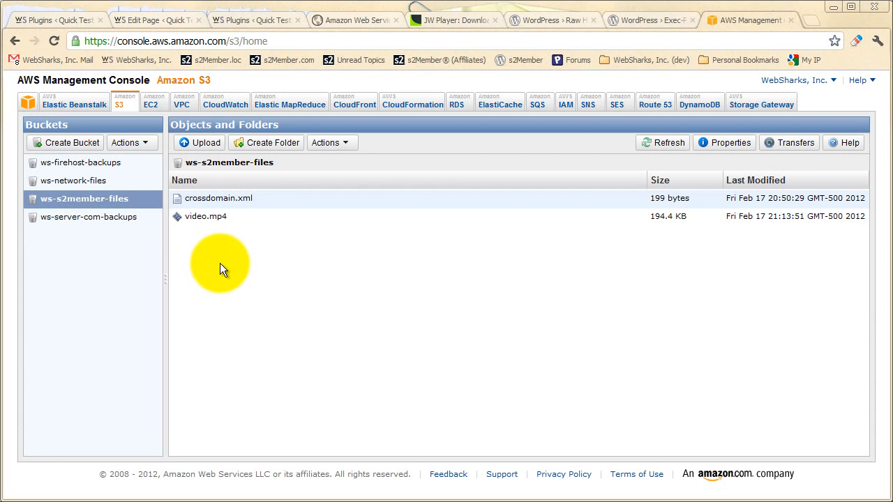
{"action": "left_click", "coordinate": [149, 21]}
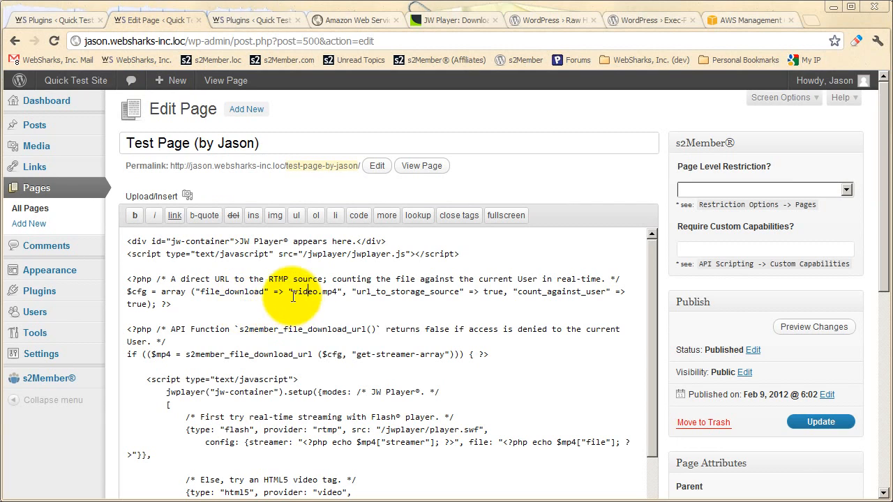
{"action": "left_click_drag", "start_coordinate": [293, 293], "coordinate": [336, 294]}
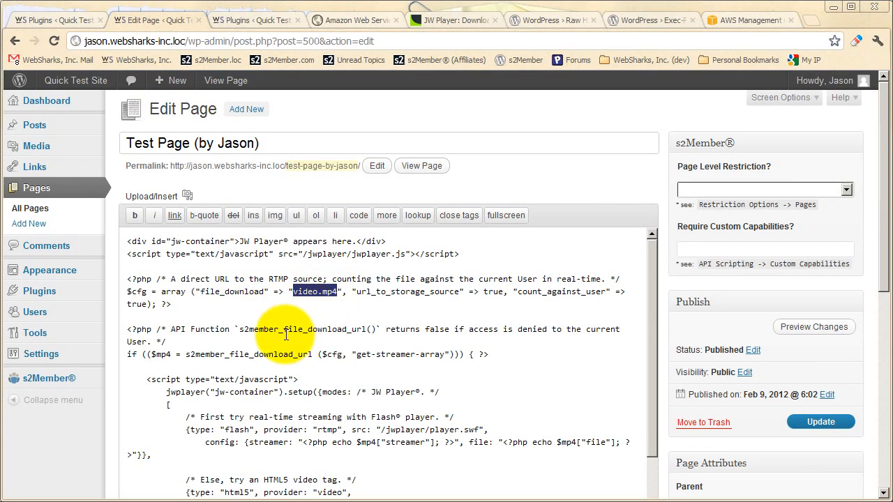
{"action": "left_click", "coordinate": [248, 292]}
- Examine the page code's player modes, the s2member_file_download_url call and the Flash RTMP streaming block
{"action": "scroll", "coordinate": [333, 319], "scroll_direction": "down", "scroll_amount": 2}
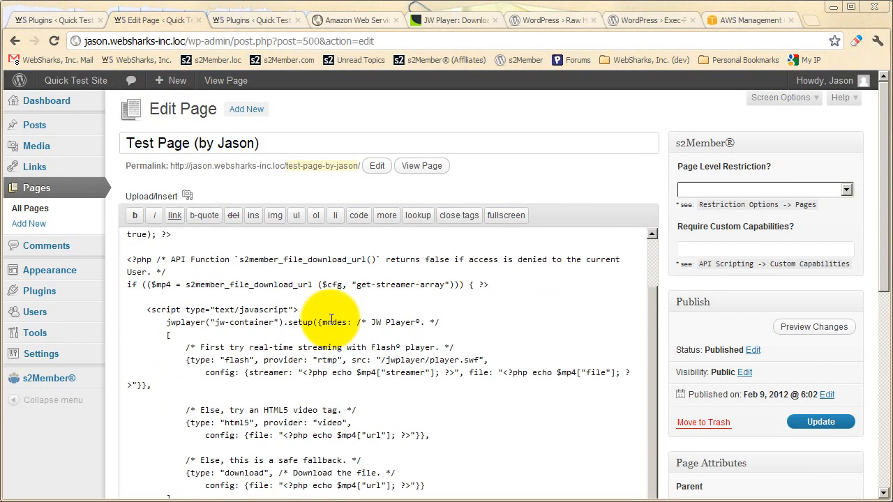
{"action": "scroll", "coordinate": [333, 325], "scroll_direction": "down", "scroll_amount": 4}
{"action": "scroll", "coordinate": [350, 329], "scroll_direction": "up", "scroll_amount": 1}
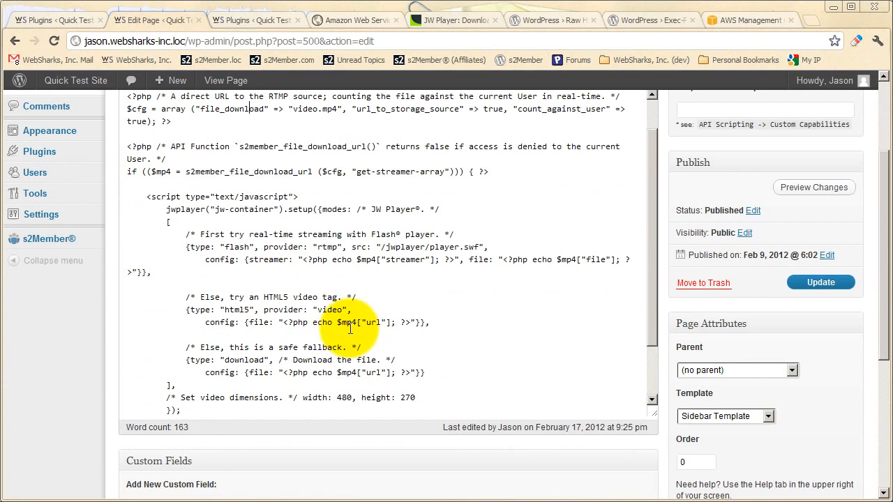
{"action": "left_click", "coordinate": [264, 247]}
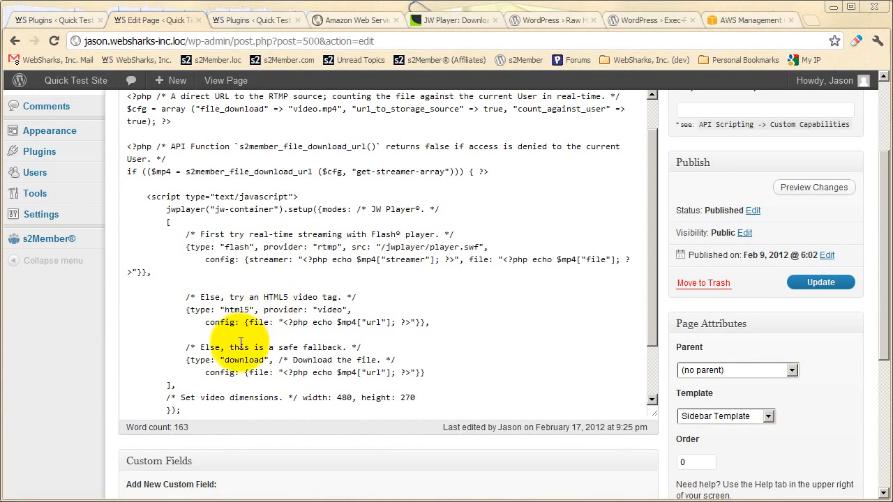
{"action": "left_click", "coordinate": [200, 360]}
{"action": "left_click", "coordinate": [253, 363]}
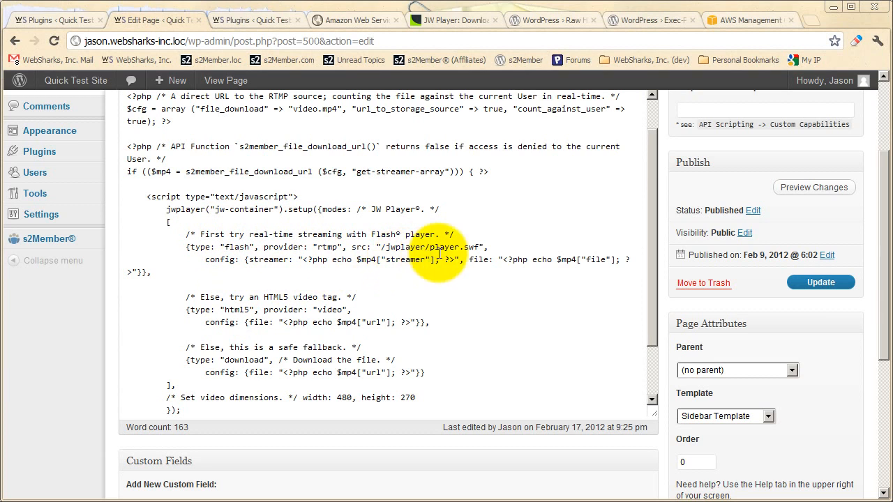
{"action": "left_click", "coordinate": [323, 247]}
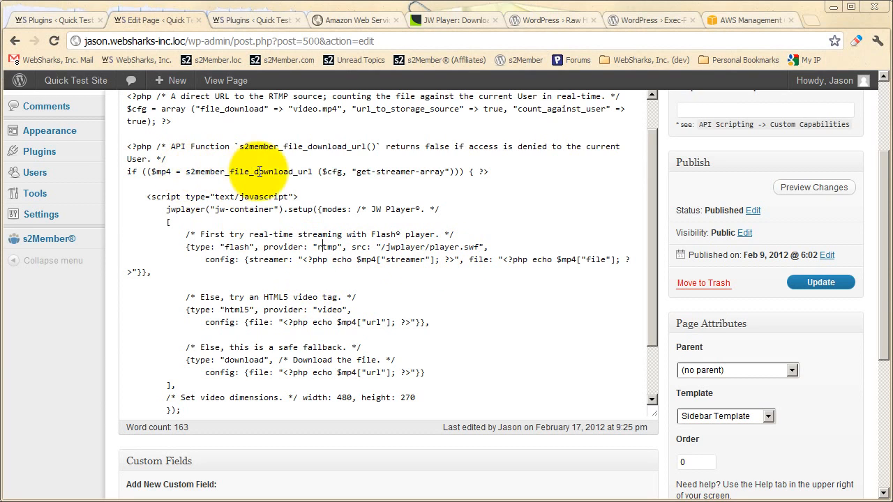
{"action": "left_click_drag", "start_coordinate": [313, 171], "coordinate": [185, 172]}
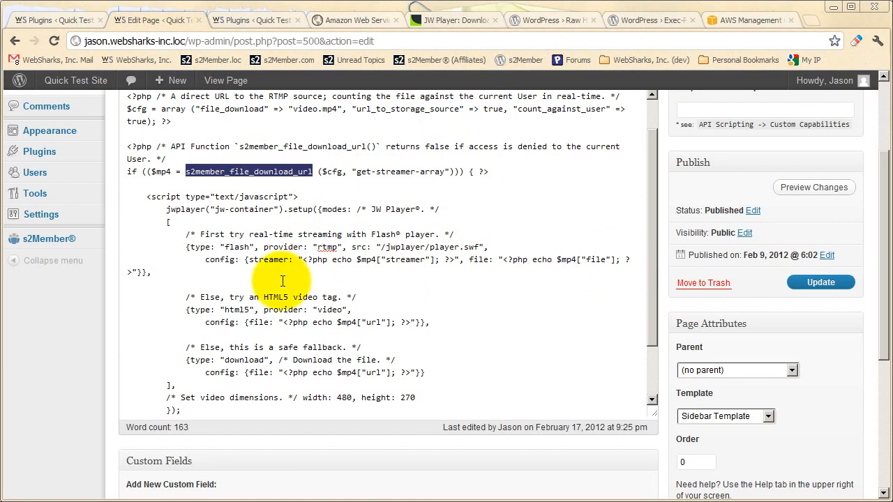
{"action": "left_click_drag", "start_coordinate": [200, 273], "coordinate": [188, 234]}
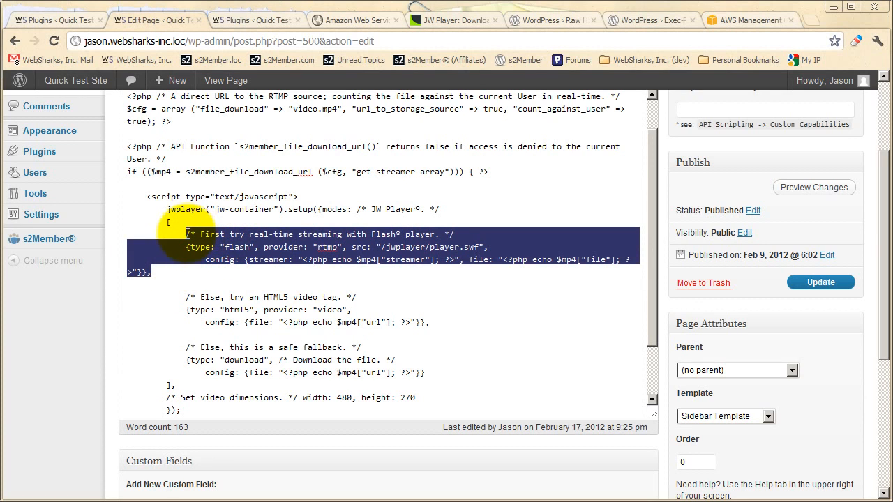
{"action": "left_click", "coordinate": [235, 254]}
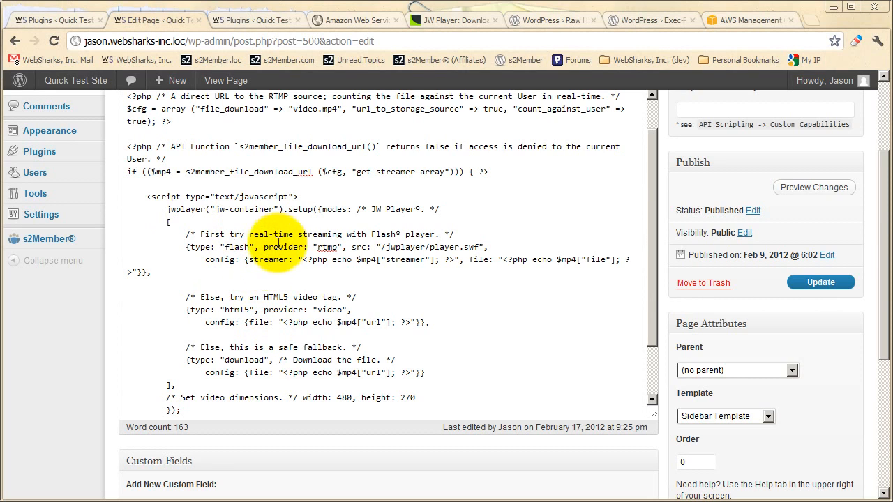
- Examine the HTML5 video and download fallback modes and their $mp4["url"] file setting, comparing them with the RTMP provider
{"action": "left_click", "coordinate": [236, 309]}
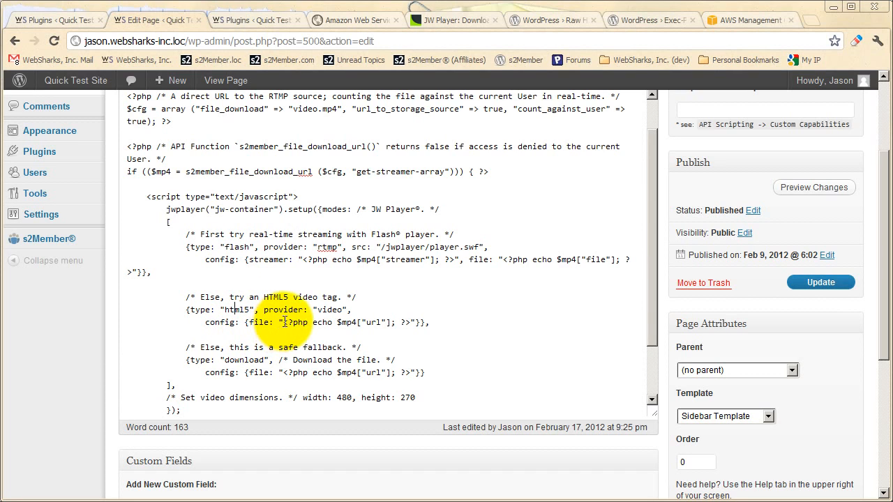
{"action": "left_click_drag", "start_coordinate": [286, 322], "coordinate": [410, 323]}
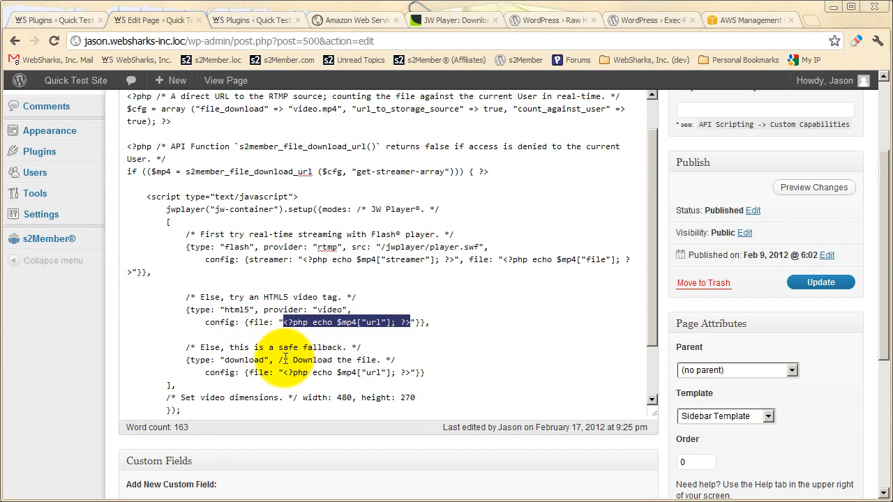
{"action": "left_click", "coordinate": [245, 360]}
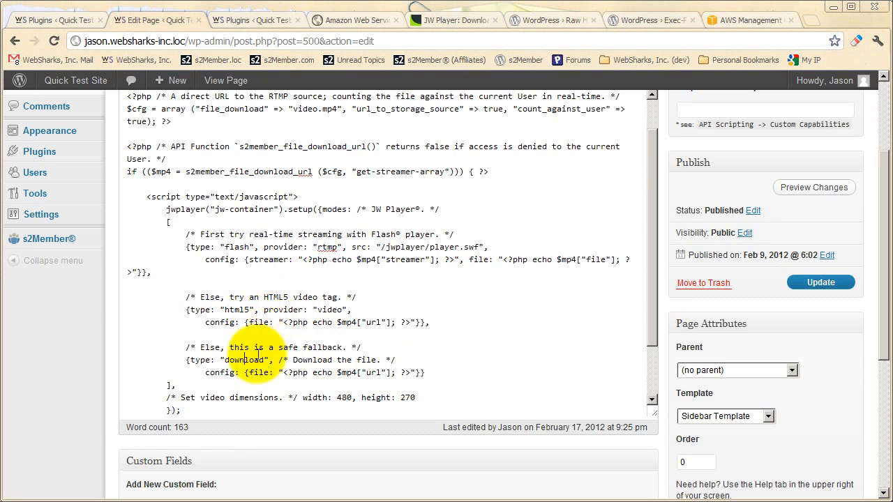
{"action": "left_click_drag", "start_coordinate": [410, 322], "coordinate": [284, 328]}
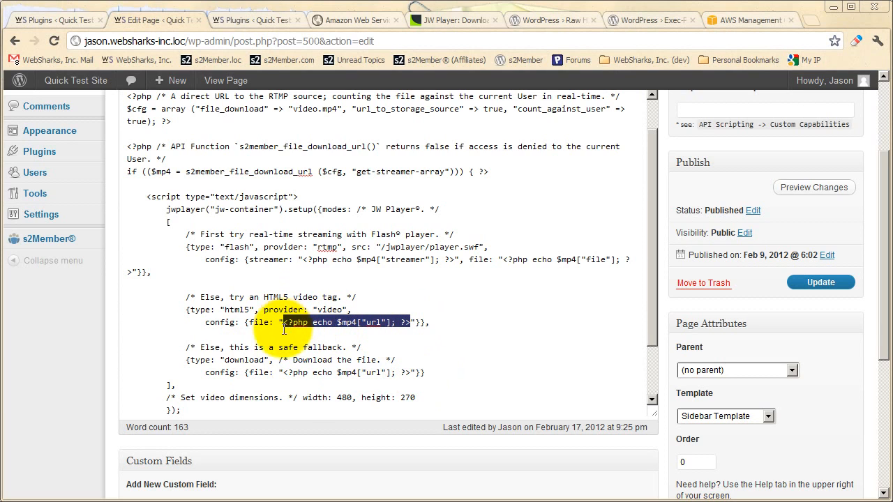
{"action": "left_click", "coordinate": [374, 322]}
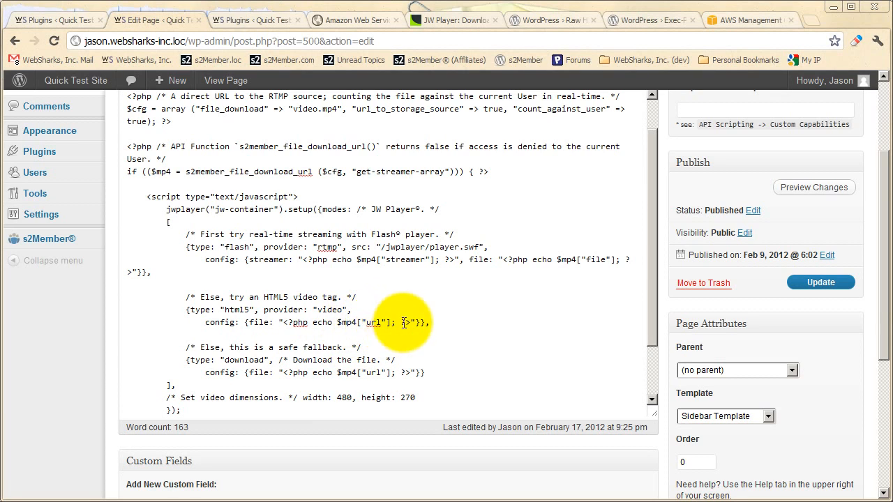
{"action": "left_click_drag", "start_coordinate": [410, 323], "coordinate": [282, 323]}
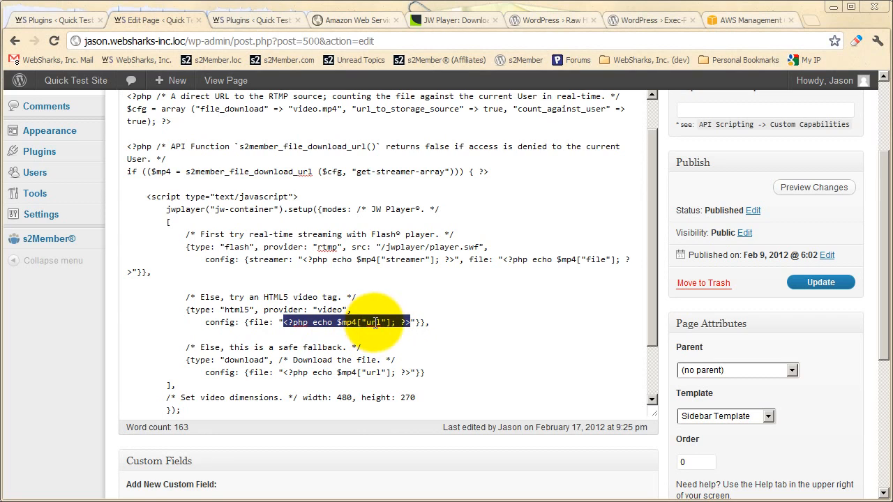
{"action": "left_click", "coordinate": [360, 260]}
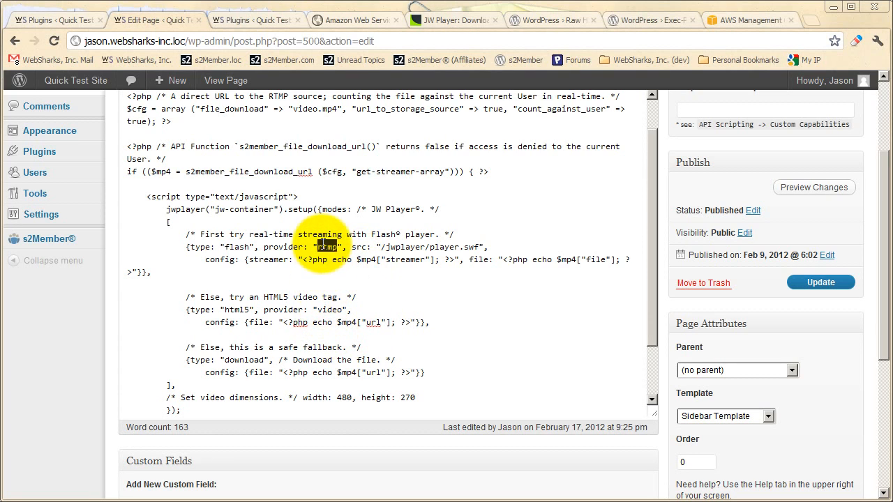
{"action": "left_click", "coordinate": [292, 310]}
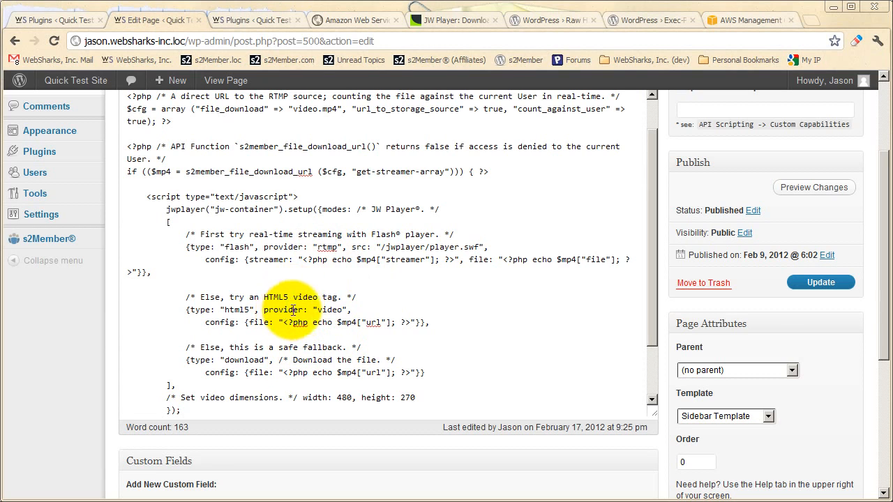
{"action": "left_click", "coordinate": [226, 310]}
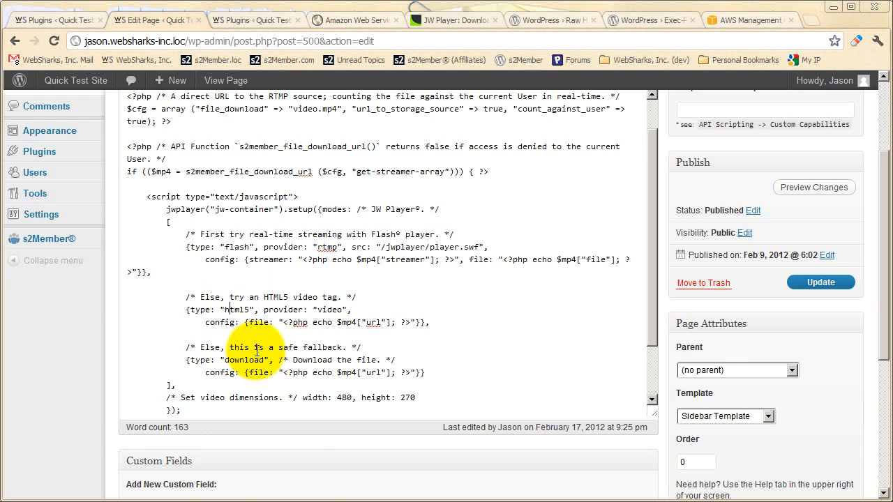
- View the published test page and play the embedded JW Player video
{"action": "scroll", "coordinate": [256, 351], "scroll_direction": "up", "scroll_amount": 3}
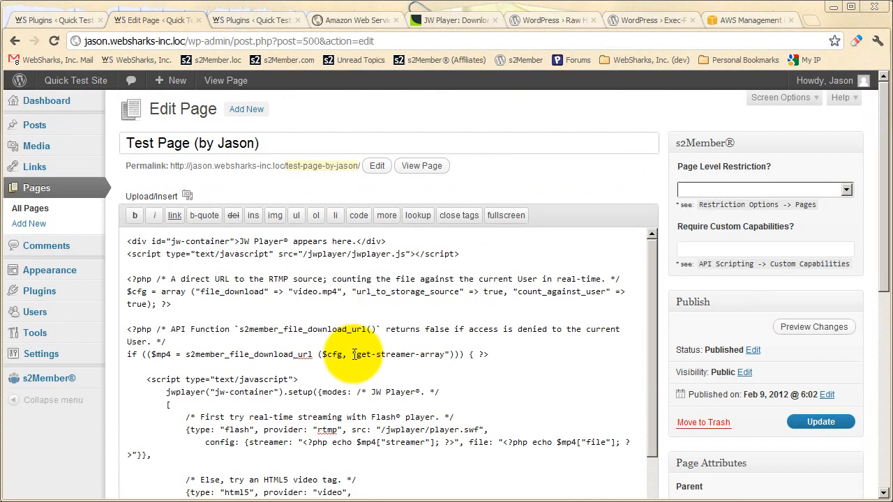
{"action": "left_click", "coordinate": [415, 170]}
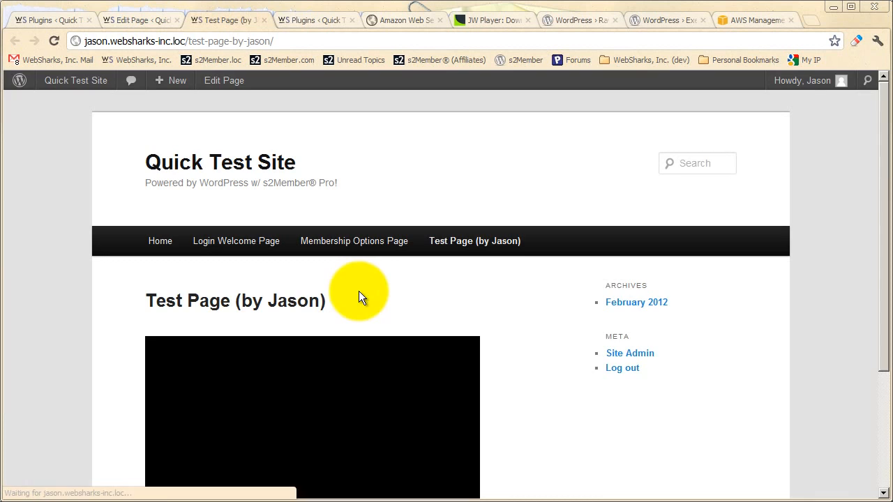
{"action": "scroll", "coordinate": [433, 308], "scroll_direction": "down", "scroll_amount": 2}
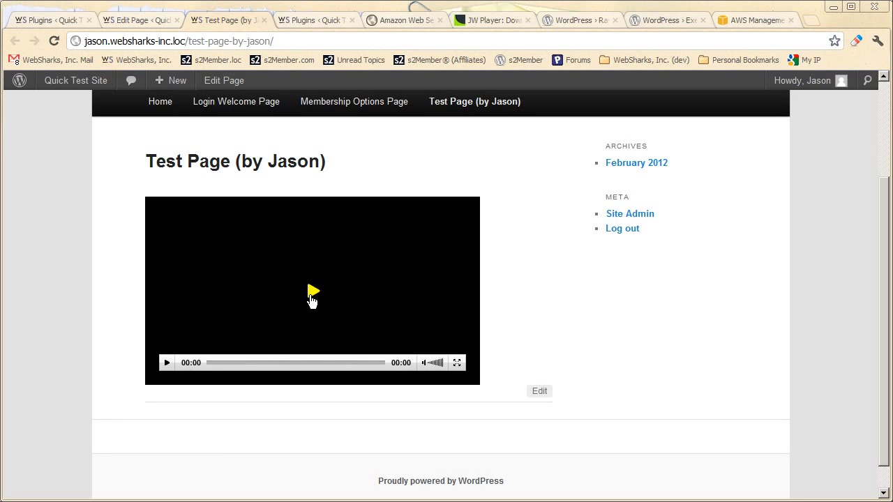
{"action": "left_click", "coordinate": [312, 296]}
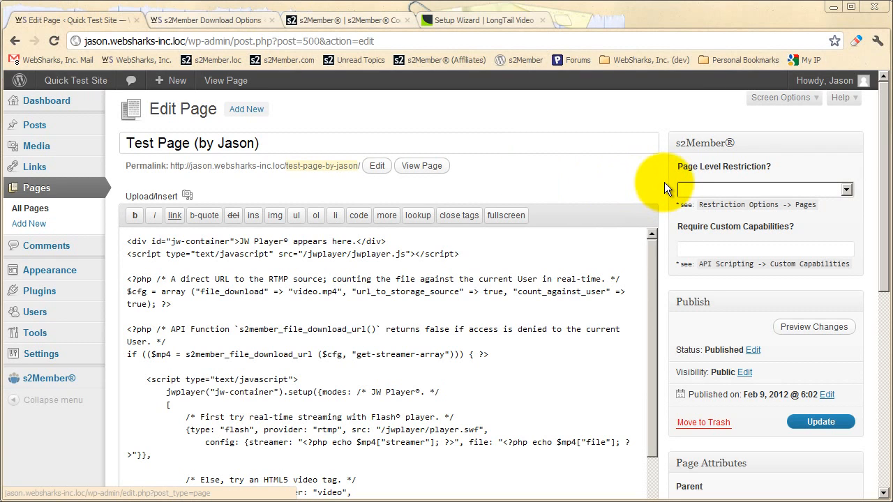
- Clear the Raw HTML options Disable wptexturize, automatic paragraphs, convert_chars and smilies on the test page's edit screen
{"action": "scroll", "coordinate": [664, 187], "scroll_direction": "down", "scroll_amount": 5}
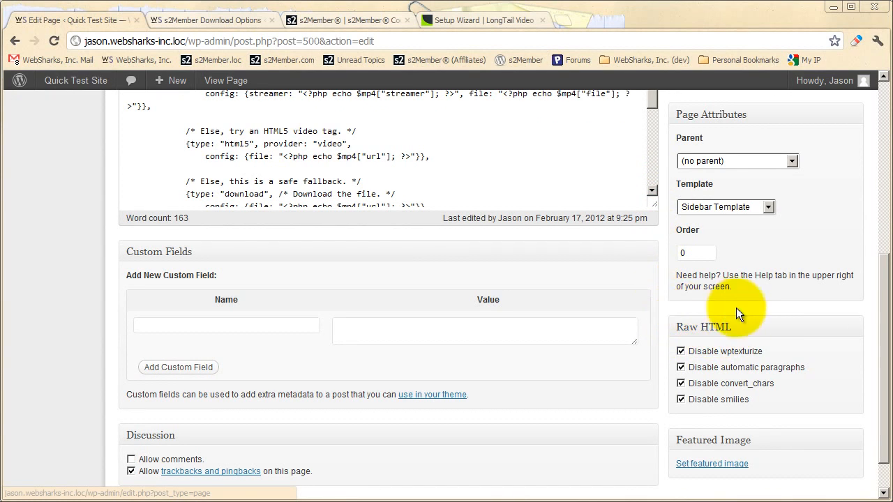
{"action": "left_click", "coordinate": [681, 351]}
{"action": "left_click", "coordinate": [681, 367]}
{"action": "left_click", "coordinate": [681, 383]}
{"action": "left_click", "coordinate": [681, 399]}
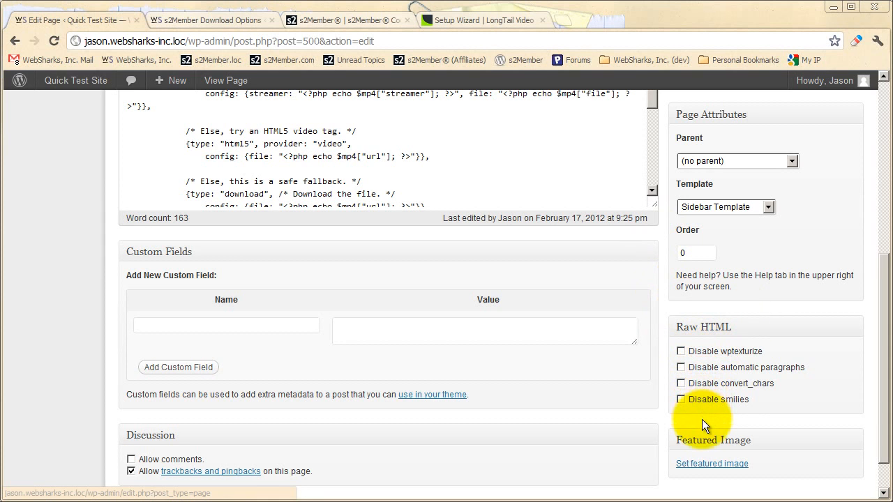
- Enable the Raw HTML options Disable wptexturize, Disable automatic paragraphs, Disable convert_chars and Disable smilies for the page
{"action": "scroll", "coordinate": [654, 327], "scroll_direction": "up", "scroll_amount": 4}
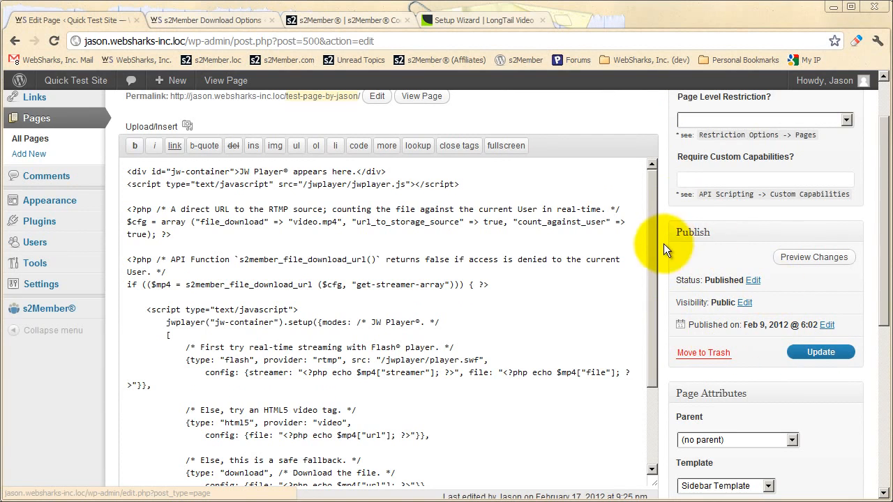
{"action": "scroll", "coordinate": [663, 247], "scroll_direction": "down", "scroll_amount": 4}
{"action": "scroll", "coordinate": [664, 252], "scroll_direction": "up", "scroll_amount": 3}
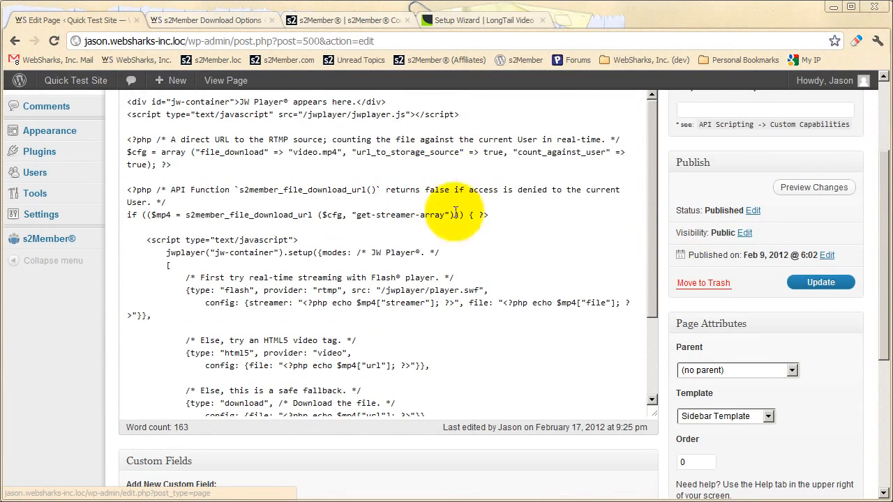
{"action": "scroll", "coordinate": [670, 342], "scroll_direction": "down", "scroll_amount": 3}
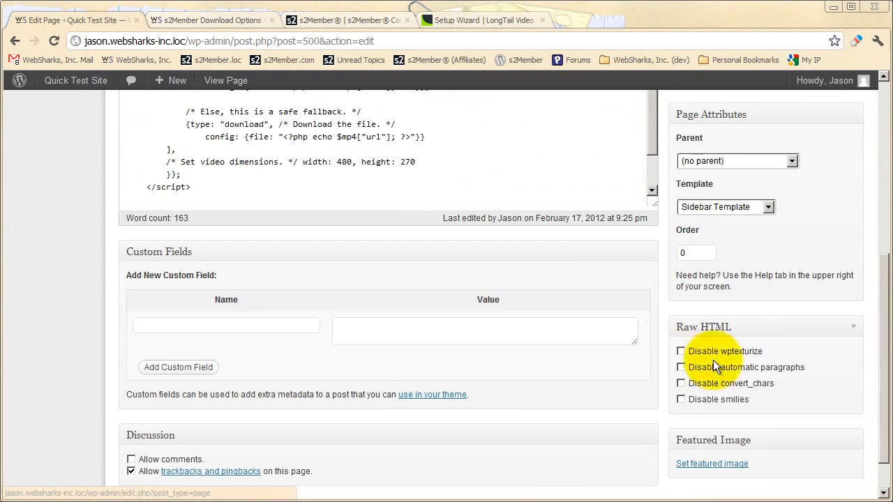
{"action": "left_click", "coordinate": [682, 352]}
{"action": "left_click", "coordinate": [682, 367]}
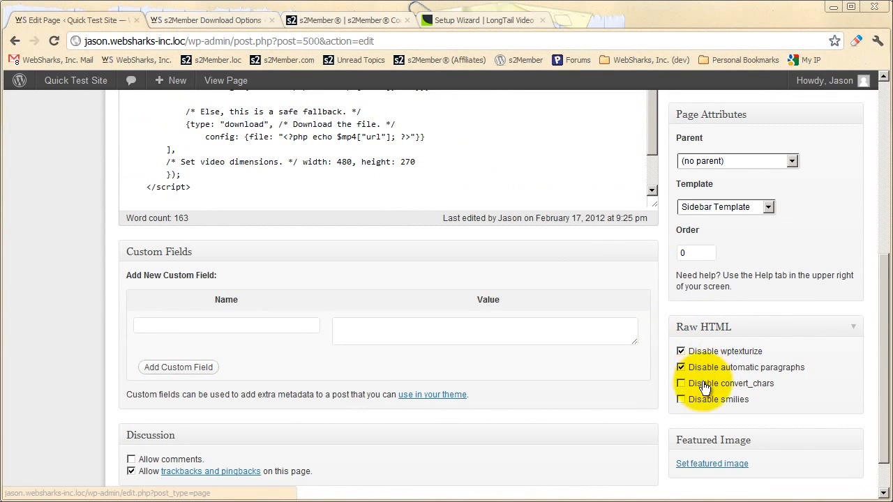
{"action": "left_click", "coordinate": [681, 384]}
{"action": "left_click", "coordinate": [681, 399]}
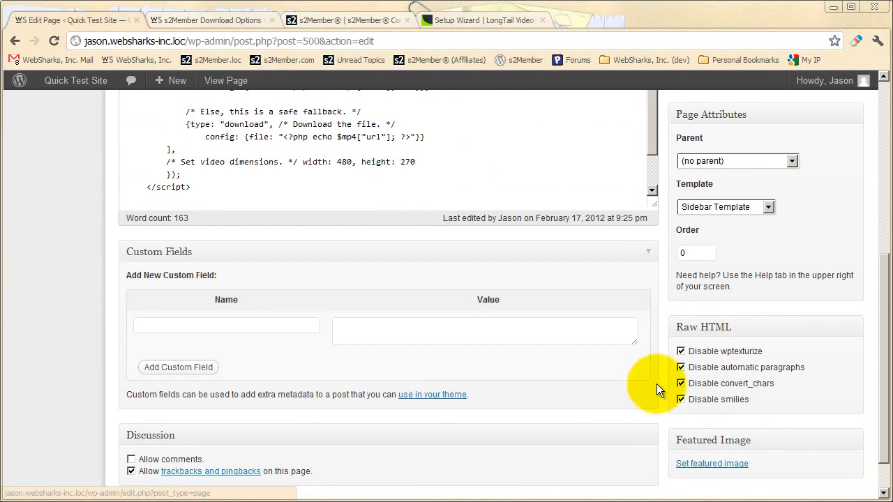
- Examine the s2member_file_download_url call in the page code and the streamer and file settings of the RTMP flash mode
{"action": "scroll", "coordinate": [664, 374], "scroll_direction": "up", "scroll_amount": 4}
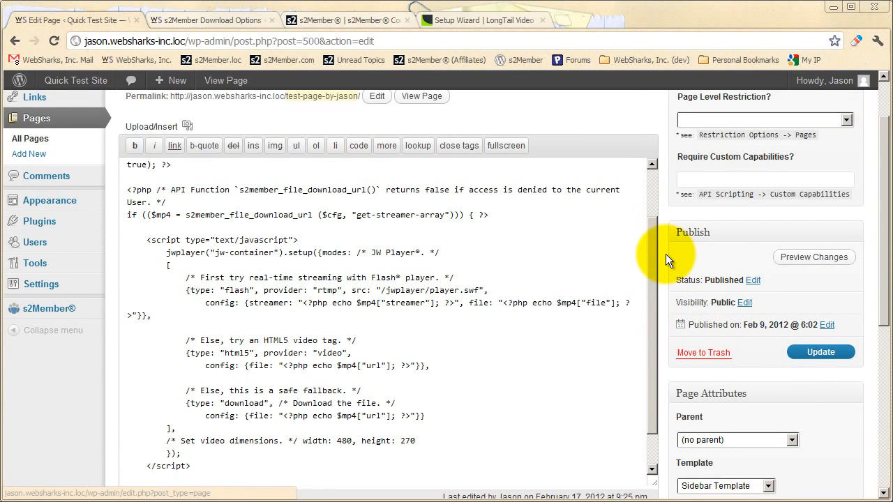
{"action": "scroll", "coordinate": [665, 254], "scroll_direction": "up", "scroll_amount": 1}
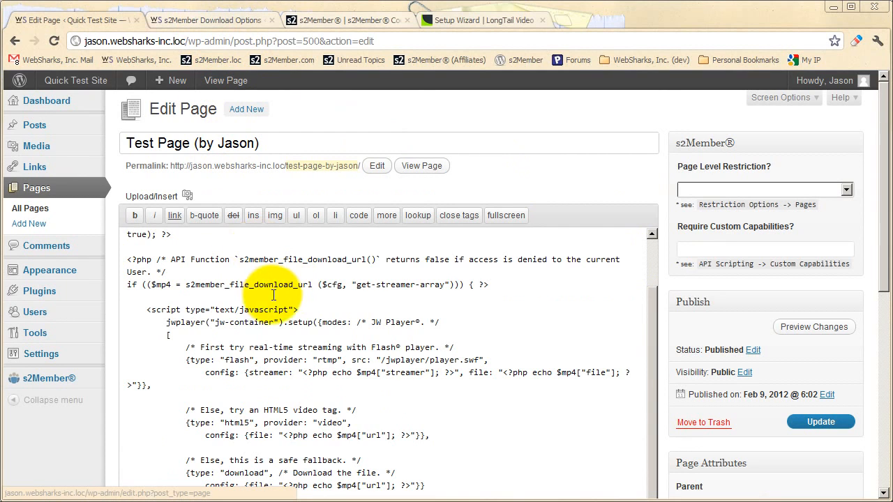
{"action": "left_click_drag", "start_coordinate": [187, 287], "coordinate": [313, 287]}
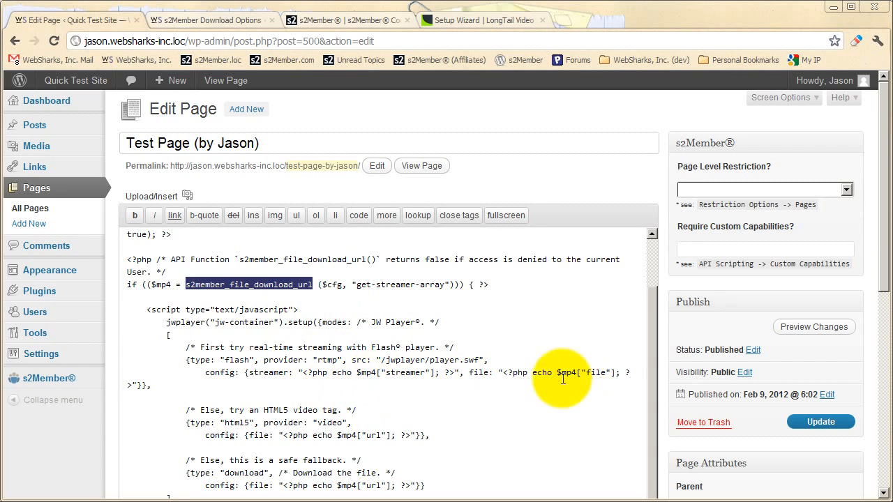
{"action": "left_click_drag", "start_coordinate": [208, 372], "coordinate": [141, 385]}
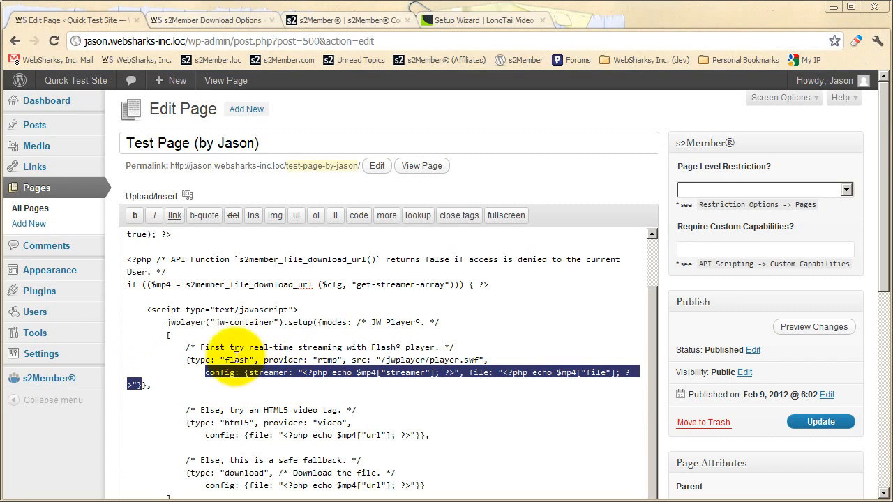
{"action": "left_click", "coordinate": [240, 361]}
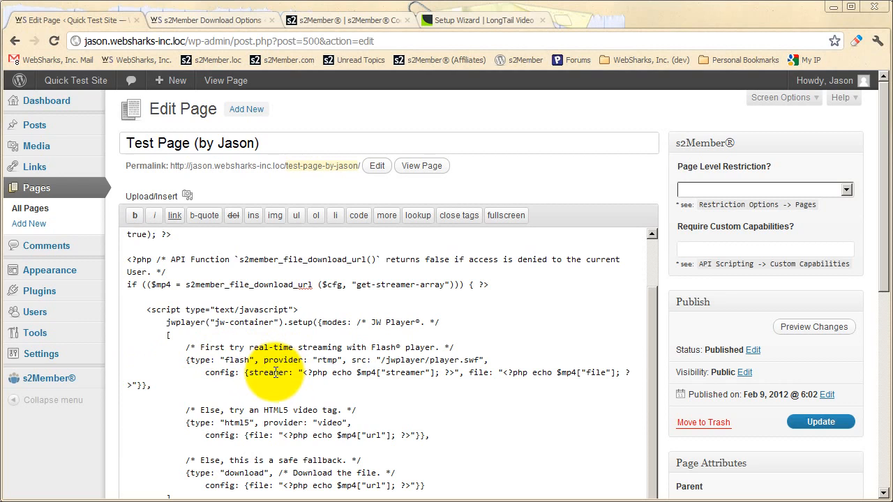
{"action": "left_click_drag", "start_coordinate": [302, 372], "coordinate": [454, 374]}
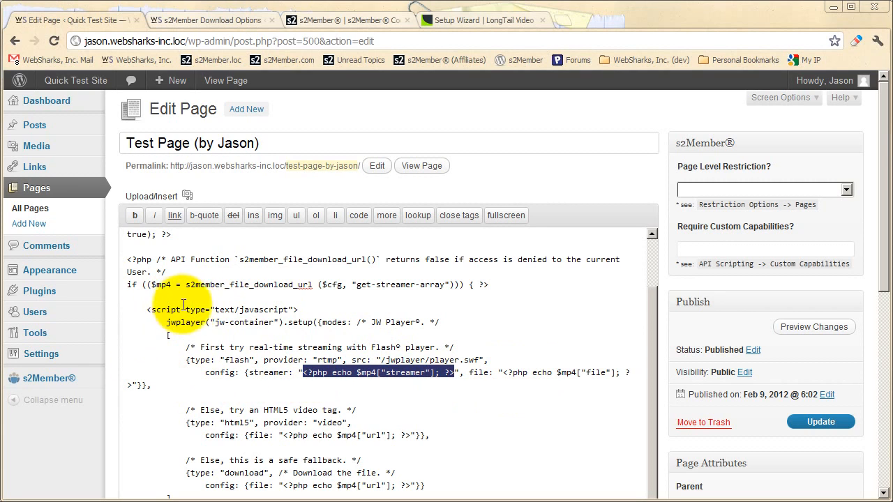
{"action": "left_click", "coordinate": [285, 363]}
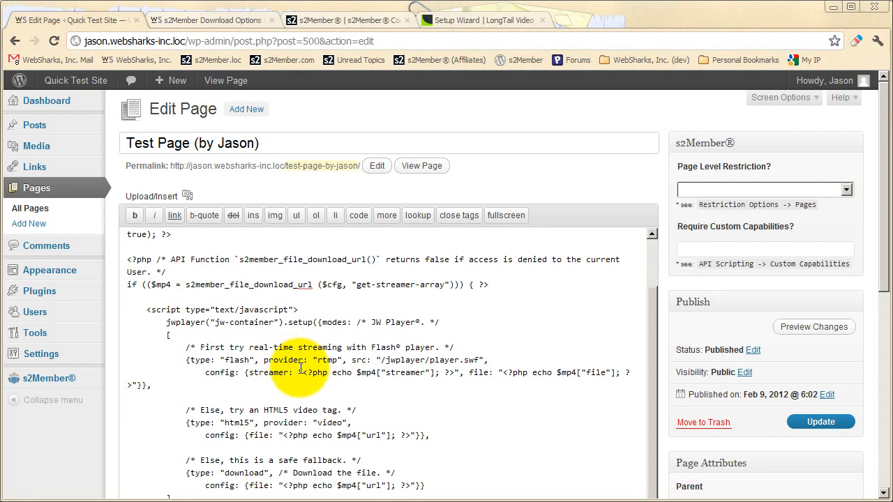
{"action": "left_click", "coordinate": [328, 360]}
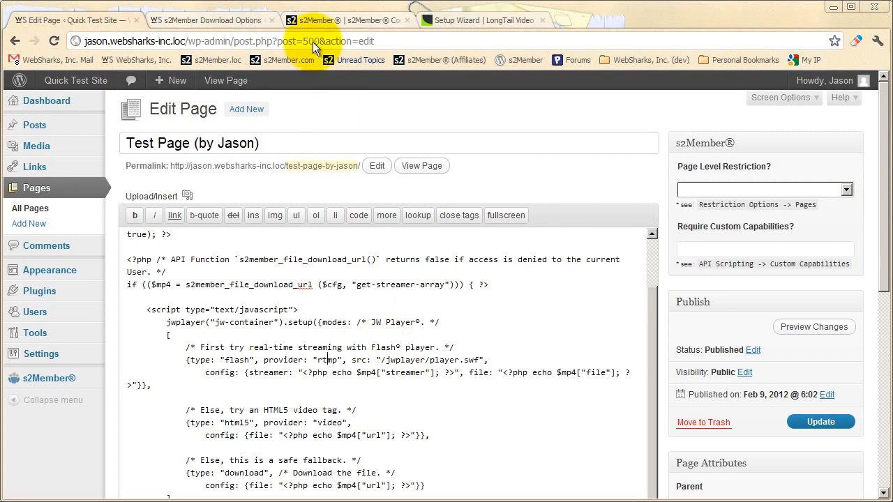
- Open the s2member_file_download_url() documentation from the API Functions list in the s2Member Codex
{"action": "left_click", "coordinate": [317, 21]}
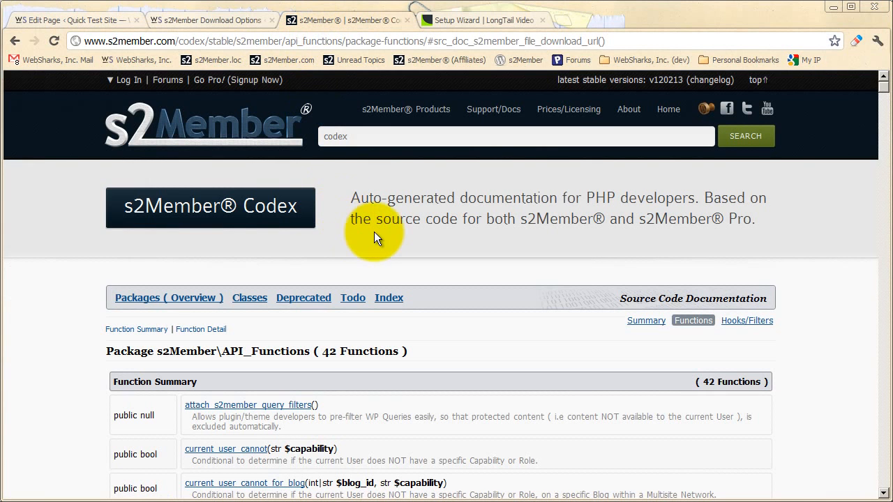
{"action": "mouse_move", "coordinate": [480, 118]}
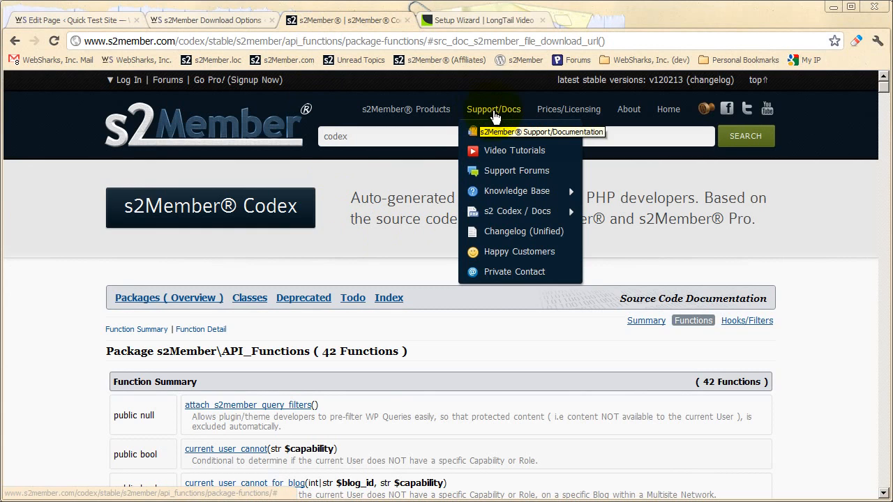
{"action": "mouse_move", "coordinate": [502, 218]}
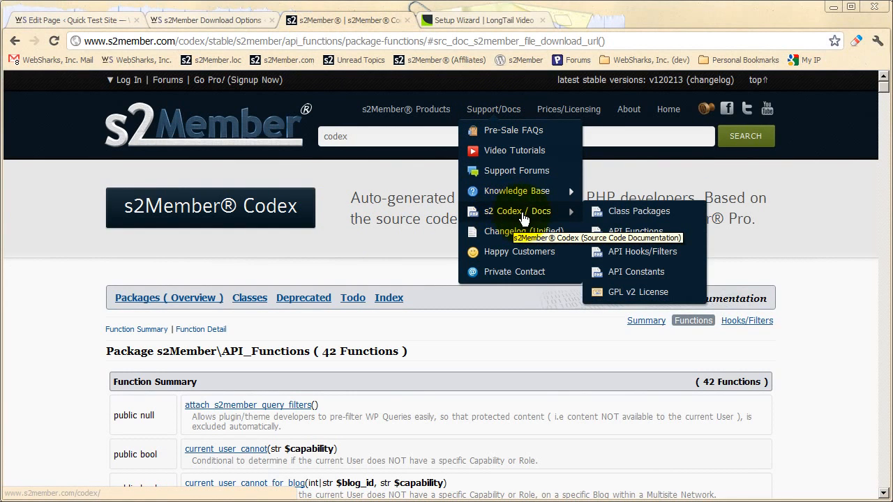
{"action": "left_click", "coordinate": [627, 233]}
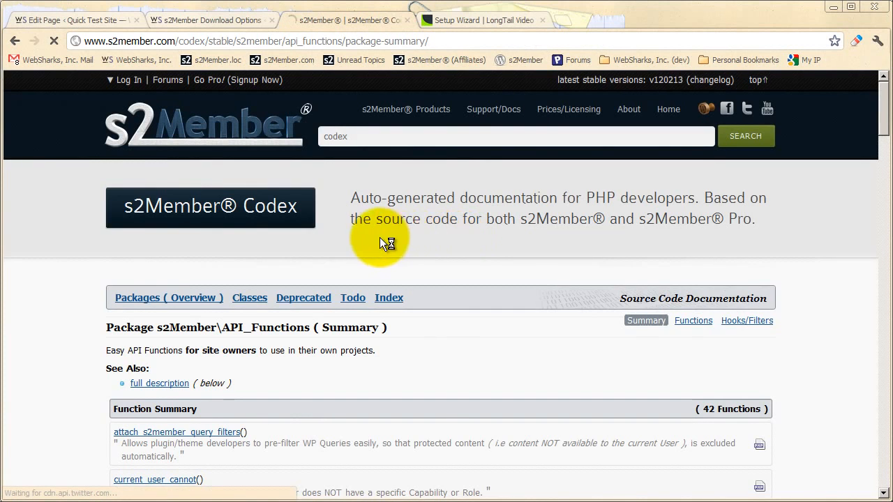
{"action": "scroll", "coordinate": [380, 238], "scroll_direction": "down", "scroll_amount": 2}
{"action": "scroll", "coordinate": [329, 257], "scroll_direction": "down", "scroll_amount": 5}
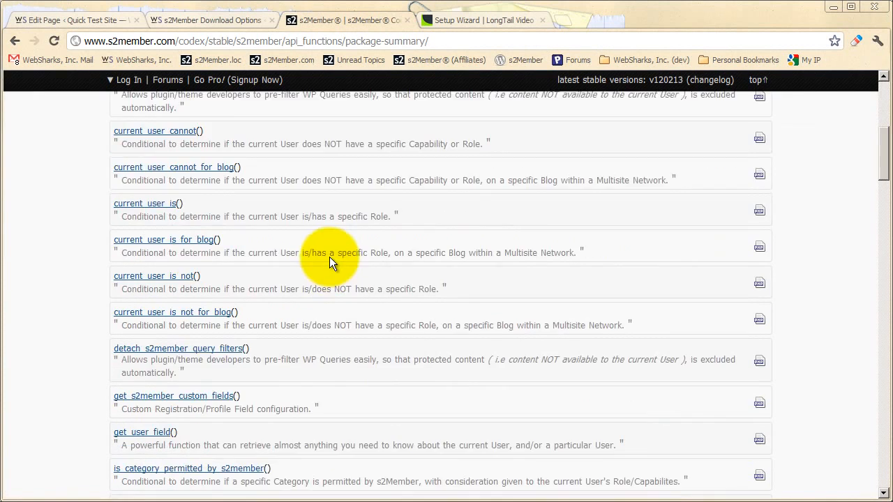
{"action": "scroll", "coordinate": [327, 256], "scroll_direction": "down", "scroll_amount": 6}
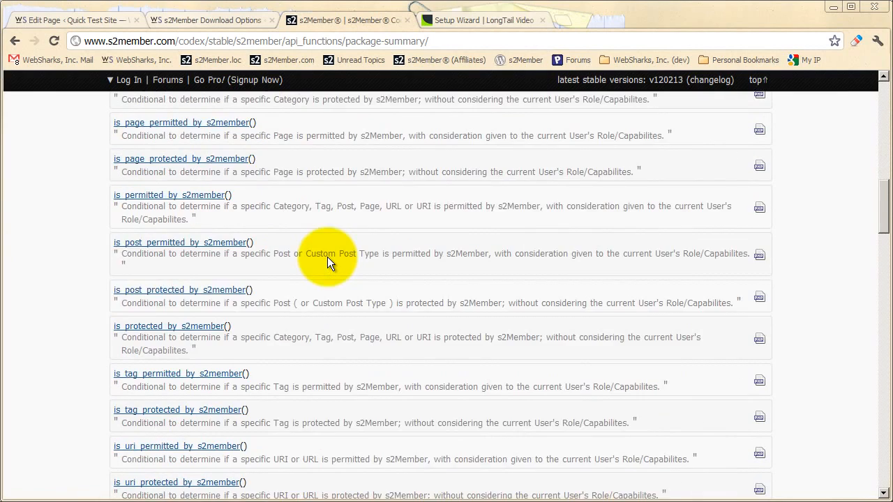
{"action": "scroll", "coordinate": [326, 257], "scroll_direction": "down", "scroll_amount": 4}
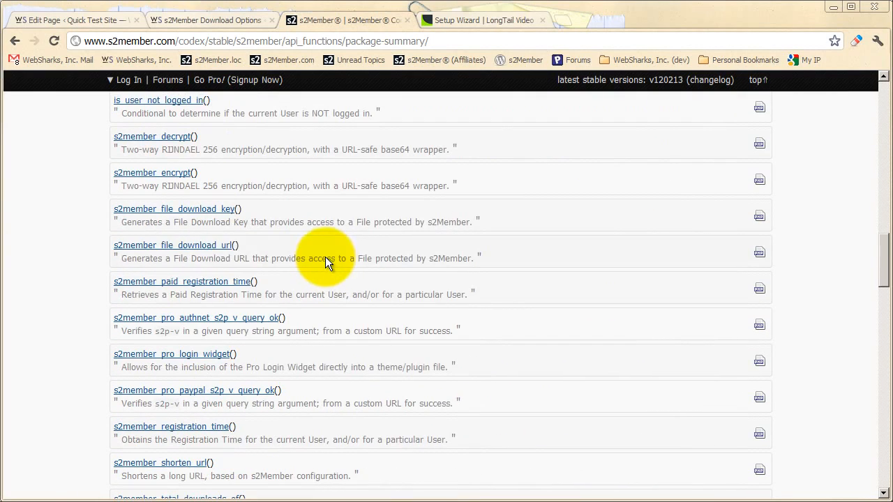
{"action": "left_click", "coordinate": [210, 251]}
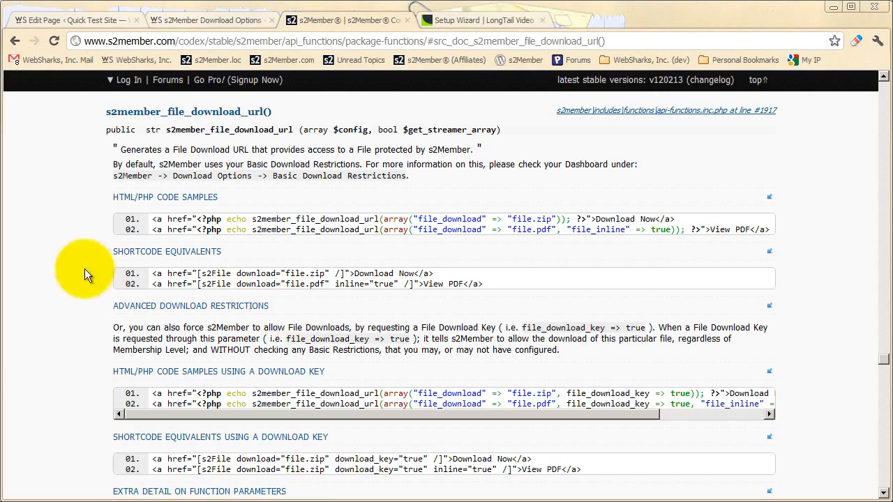
- Examine the $config array parameters of s2member_file_download_url(), from file_download through url_to_storage_source and check_user
{"action": "scroll", "coordinate": [85, 238], "scroll_direction": "down", "scroll_amount": 5}
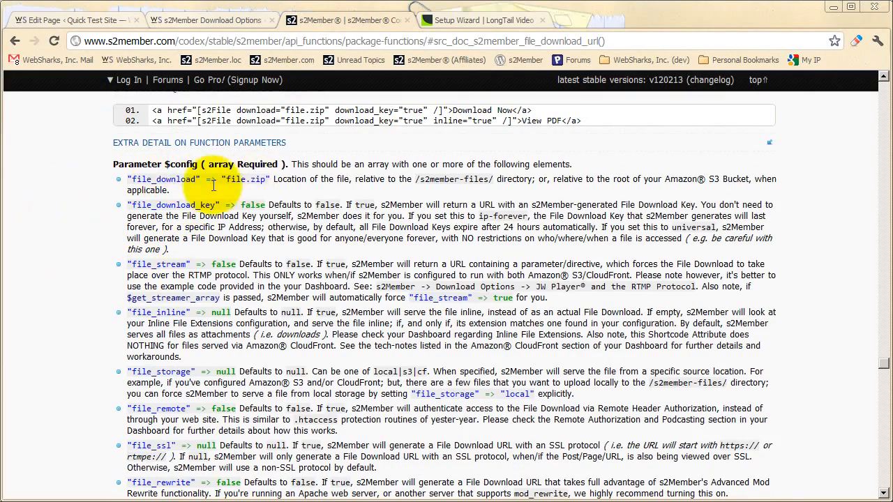
{"action": "scroll", "coordinate": [232, 275], "scroll_direction": "down", "scroll_amount": 4}
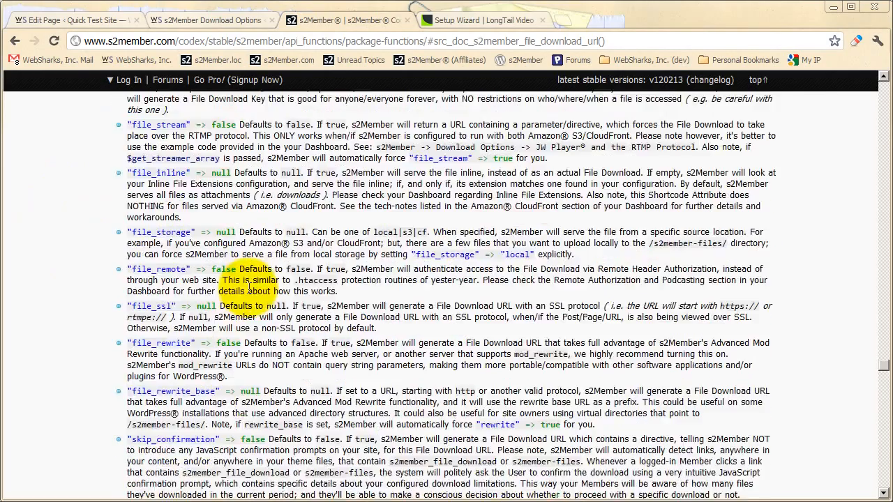
{"action": "scroll", "coordinate": [244, 293], "scroll_direction": "down", "scroll_amount": 1}
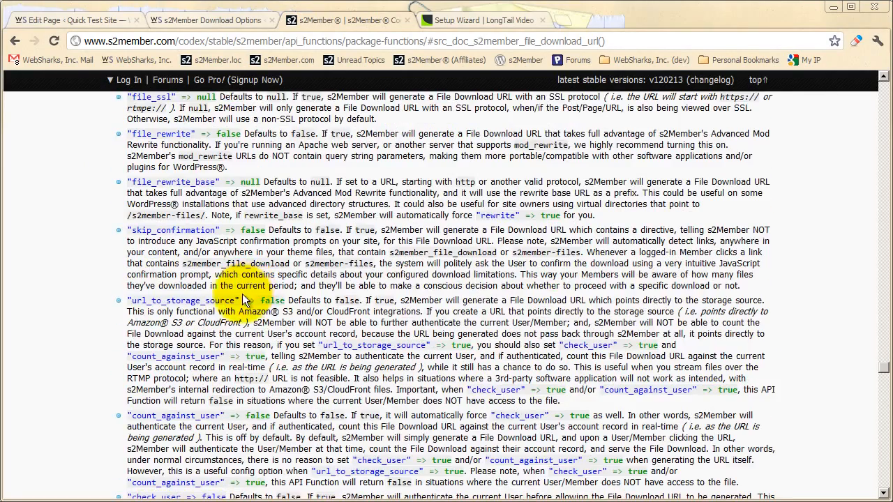
{"action": "scroll", "coordinate": [233, 296], "scroll_direction": "down", "scroll_amount": 1}
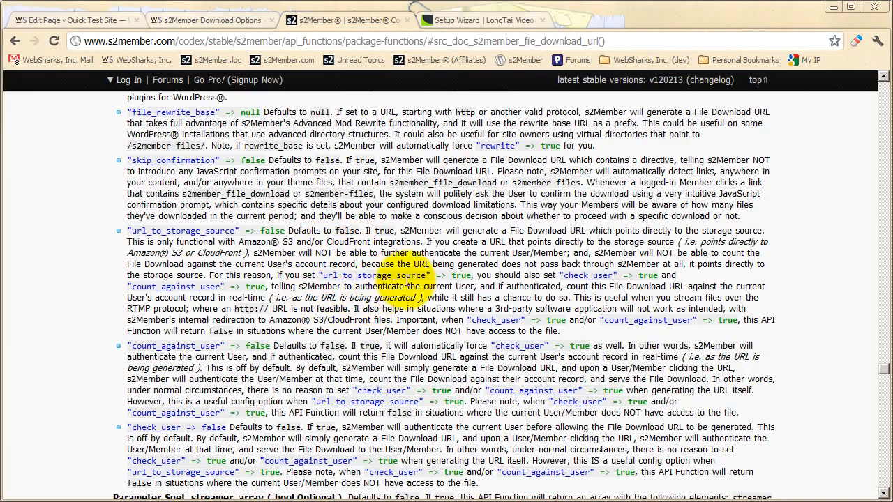
- Open the JW Player Setup Wizard on the LongTail Video site
{"action": "left_click", "coordinate": [459, 21]}
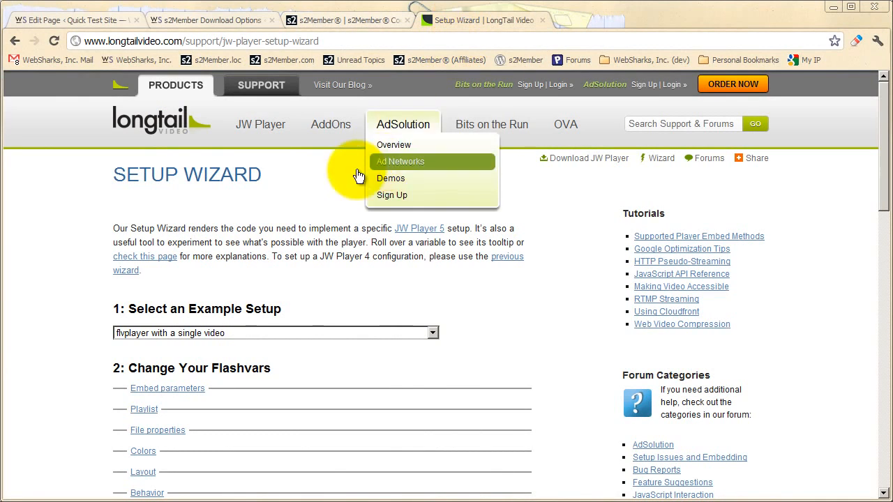
{"action": "mouse_move", "coordinate": [265, 130]}
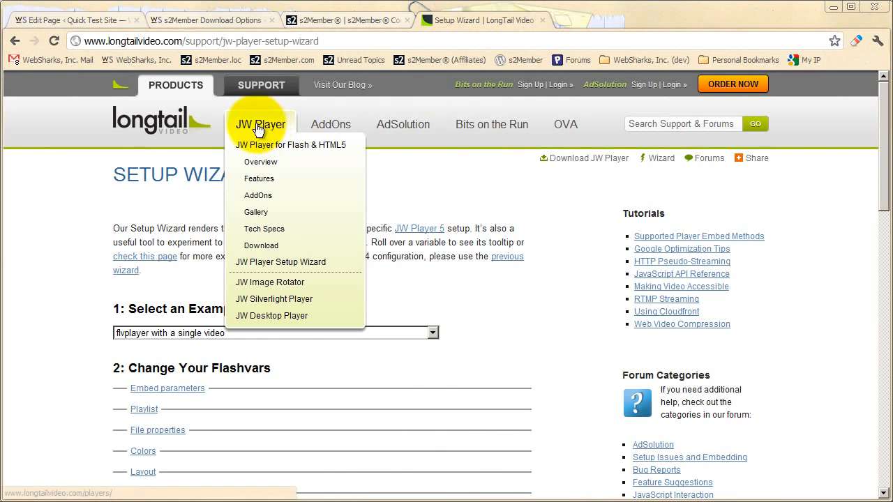
{"action": "left_click", "coordinate": [289, 269]}
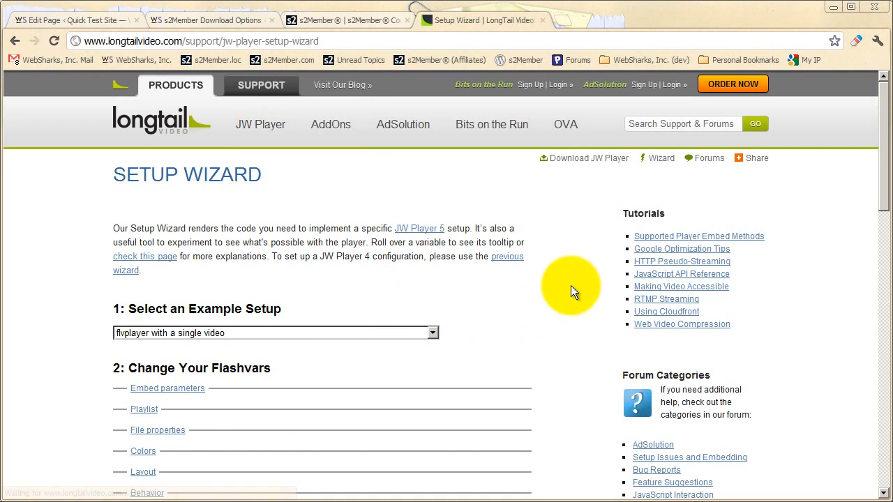